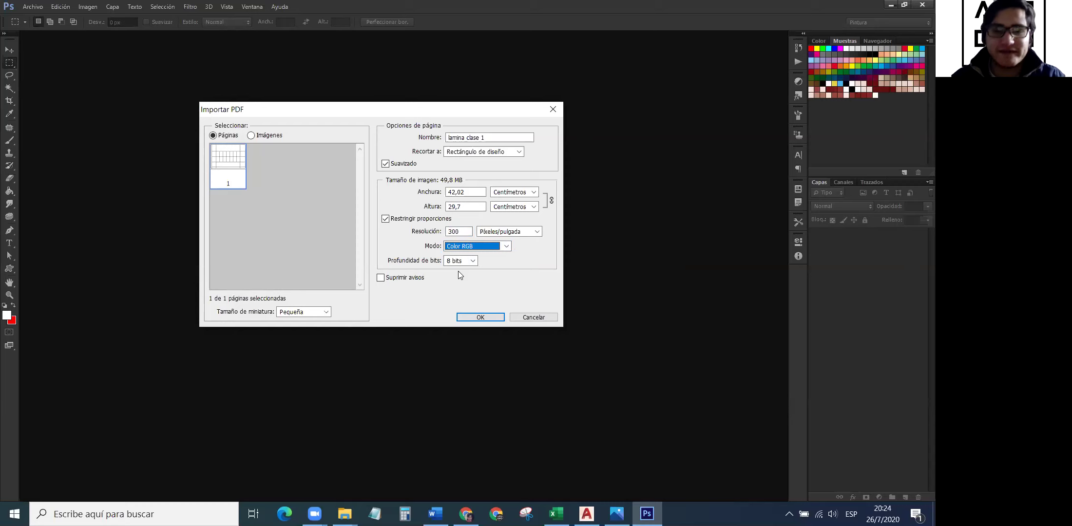
Import page 1 of the PDF "lamina clase 1" at 42,02 × 29,7 cm, 300 pixels/inch, RGB colour and 8 bits.
left_click(472, 318)
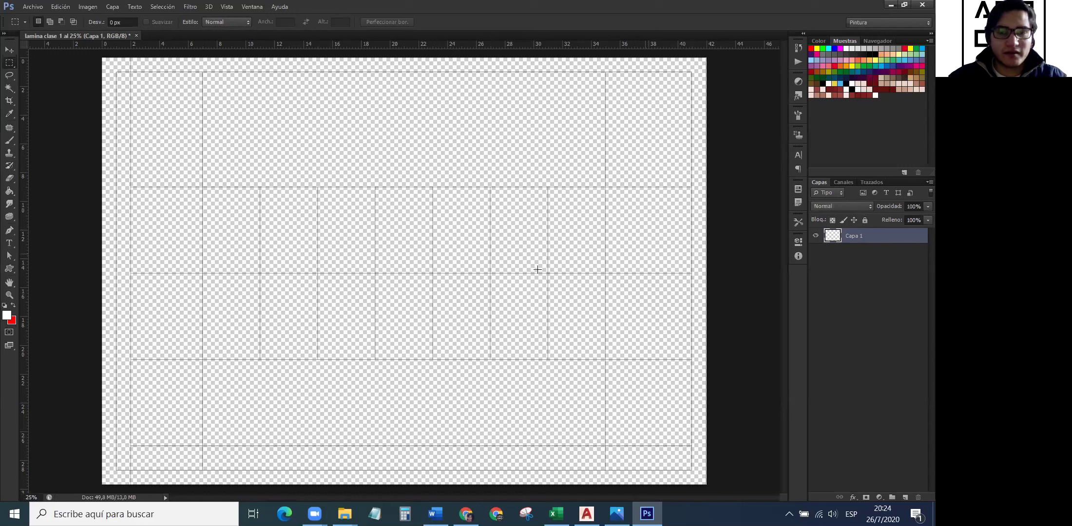
Check the pixel dimensions, document size and resolution of the imported sheet in the image size settings.
left_click(87, 7)
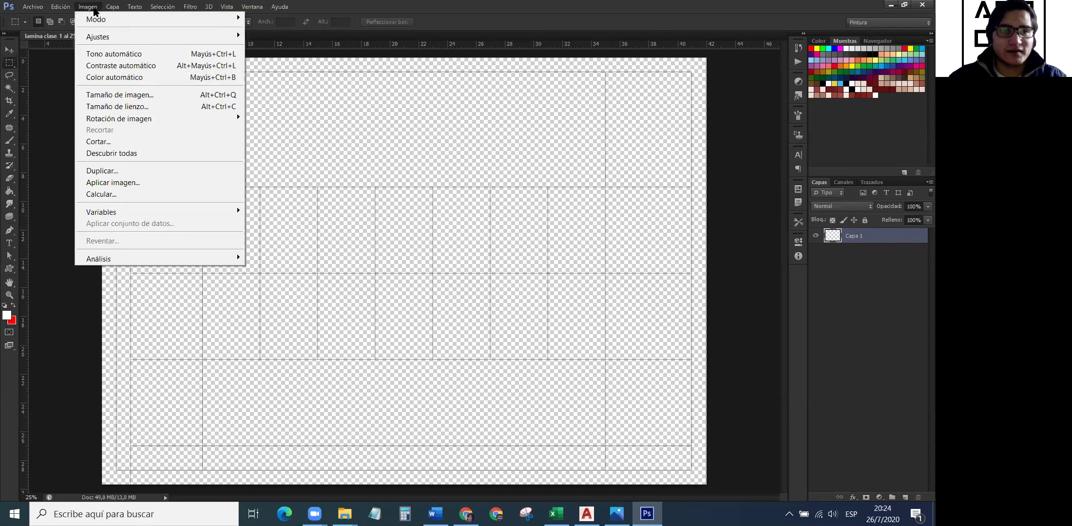
left_click(119, 94)
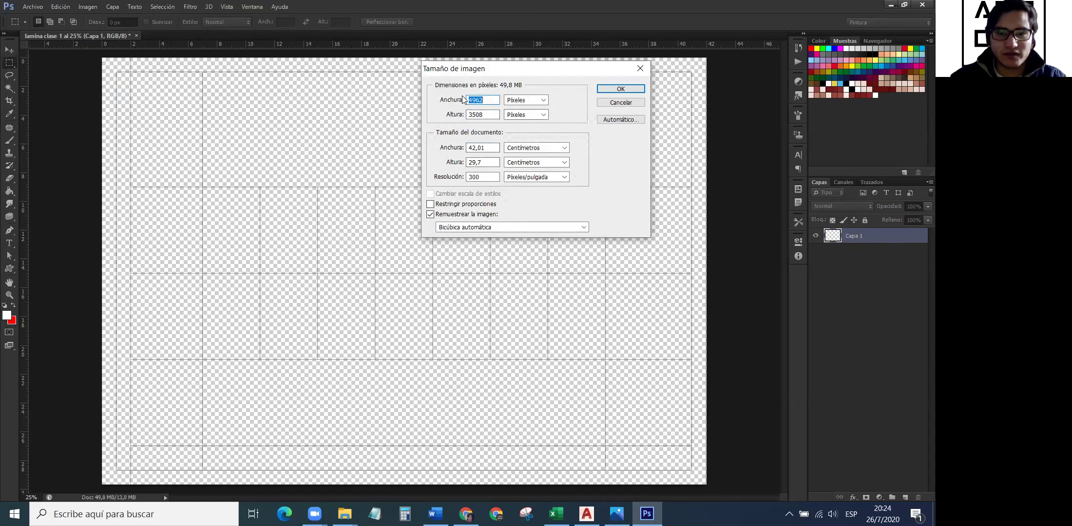
double_click(489, 178)
left_click_drag(495, 147, 467, 148)
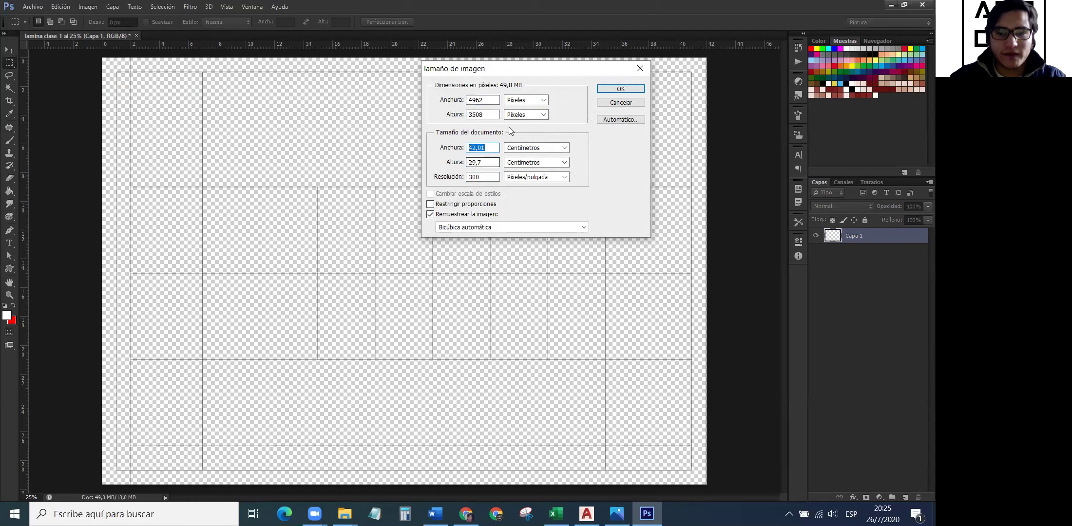
left_click(611, 90)
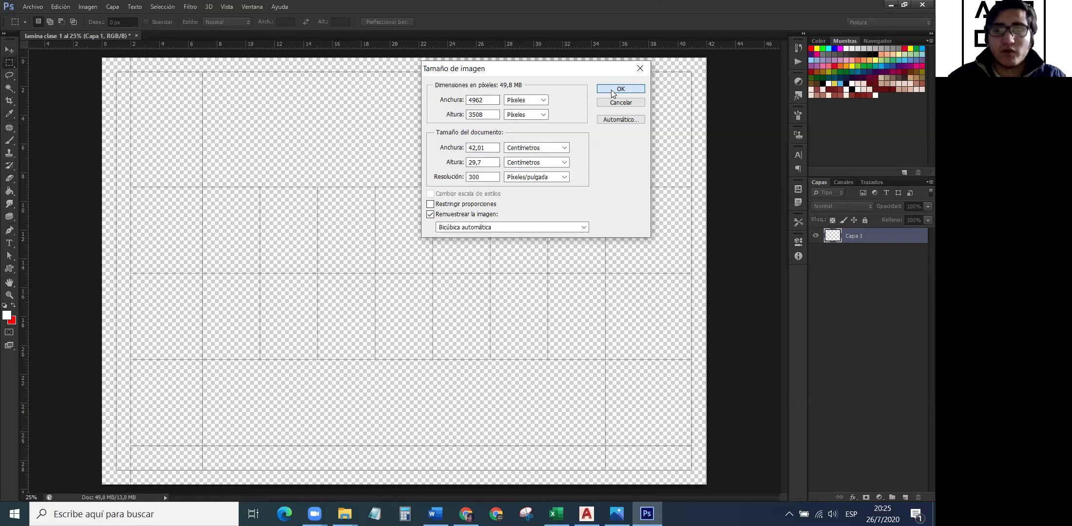
left_click(638, 68)
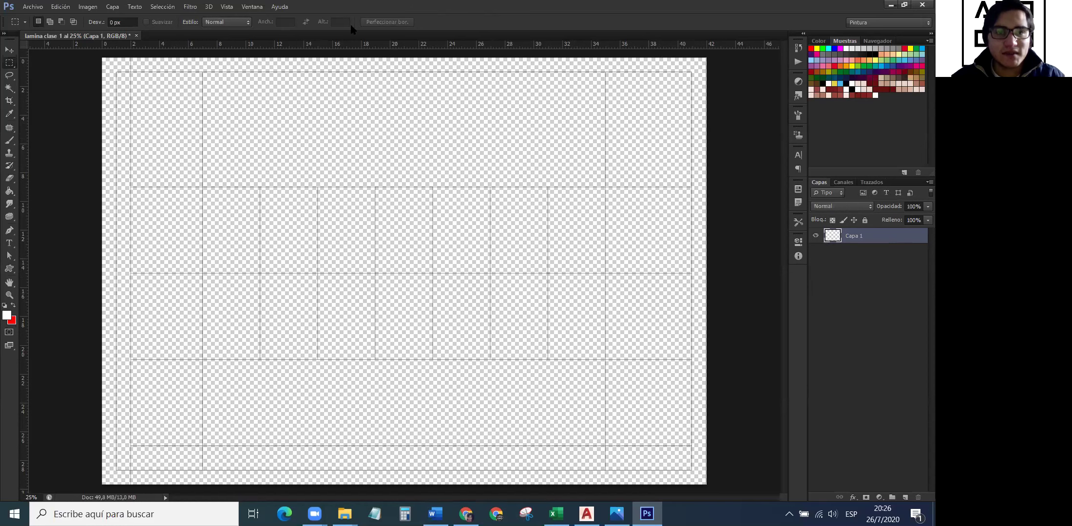
left_click(258, 7)
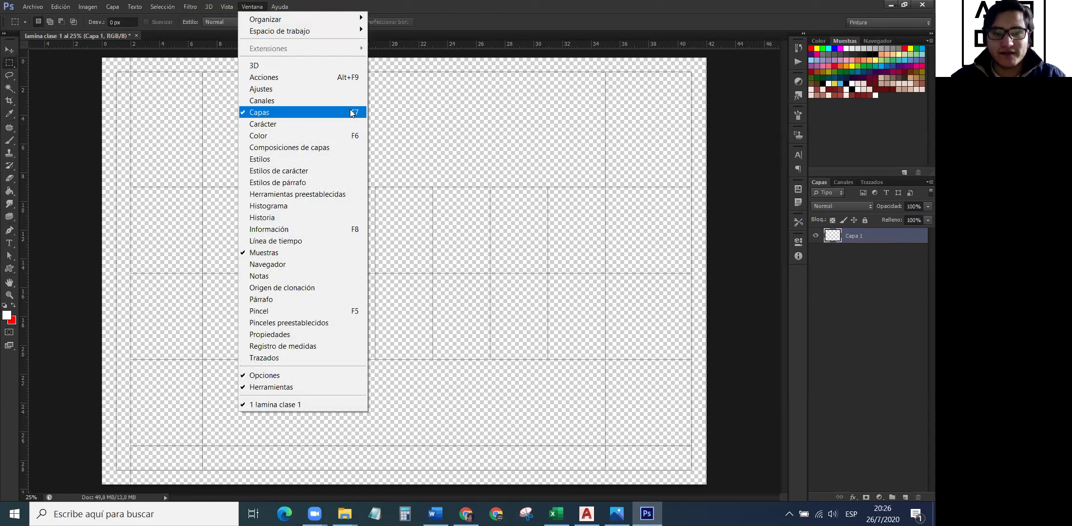
left_click(559, 5)
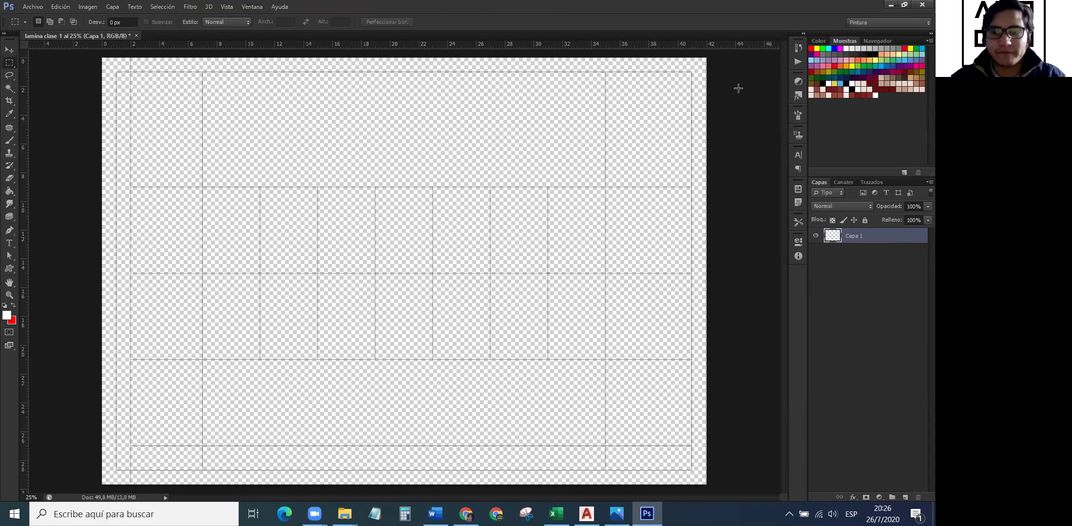
Rename the imported sheet's only layer as "lamina".
left_click(881, 272)
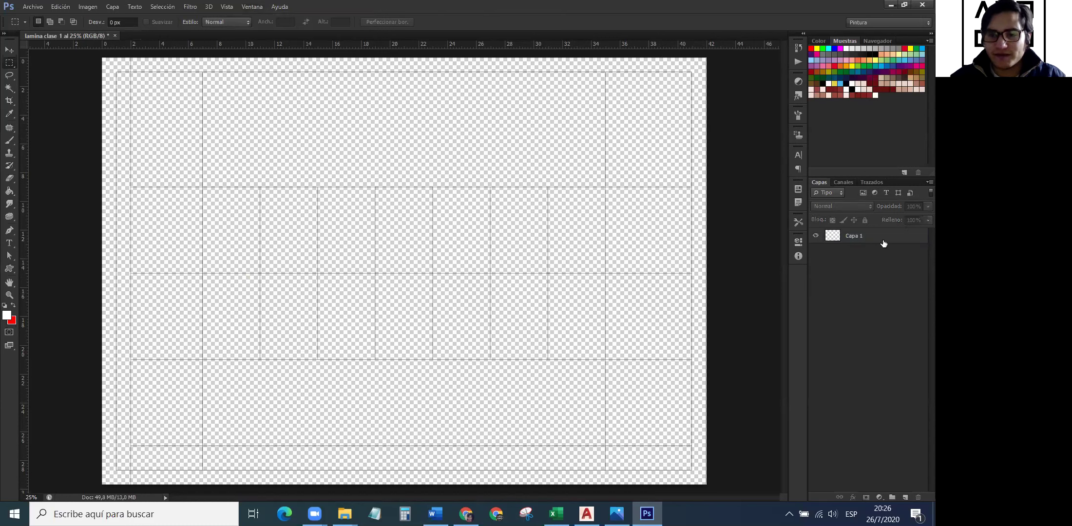
left_click(884, 243)
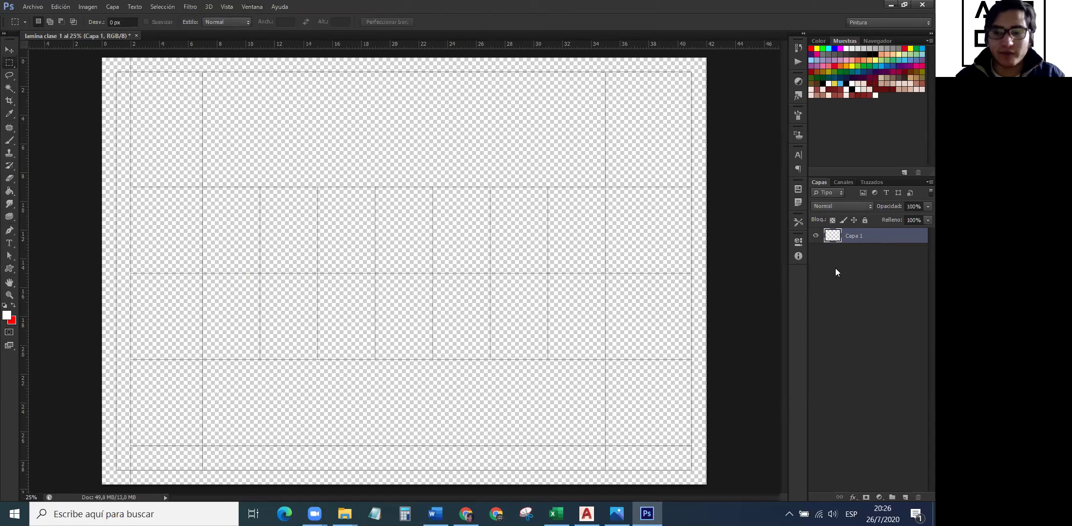
double_click(854, 237)
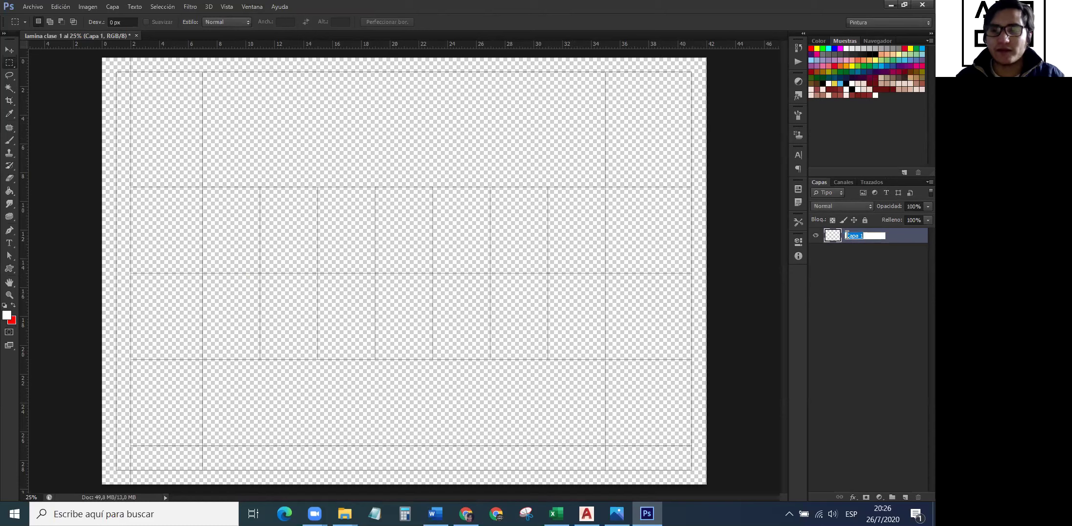
key("BackSpace")
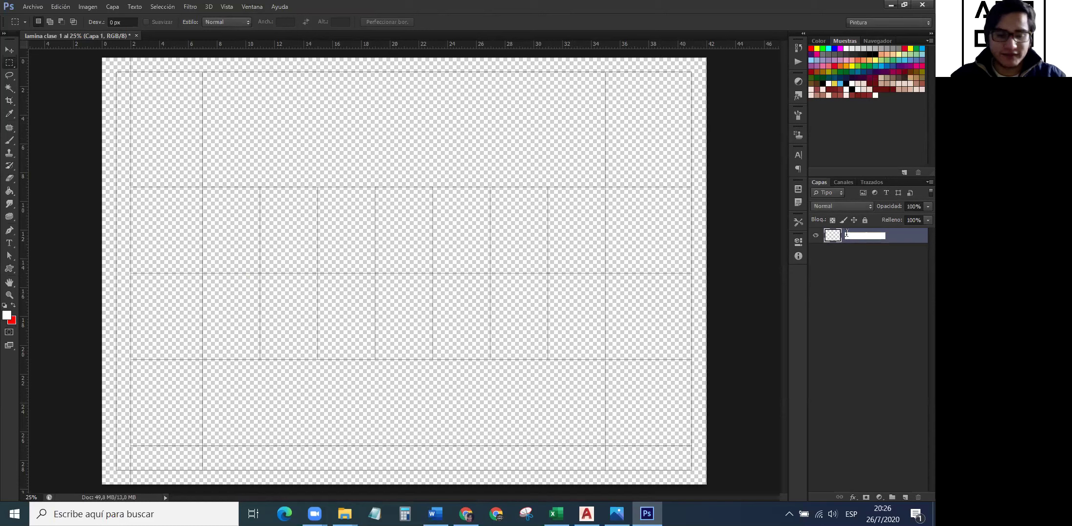
type("lamina")
key("Return")
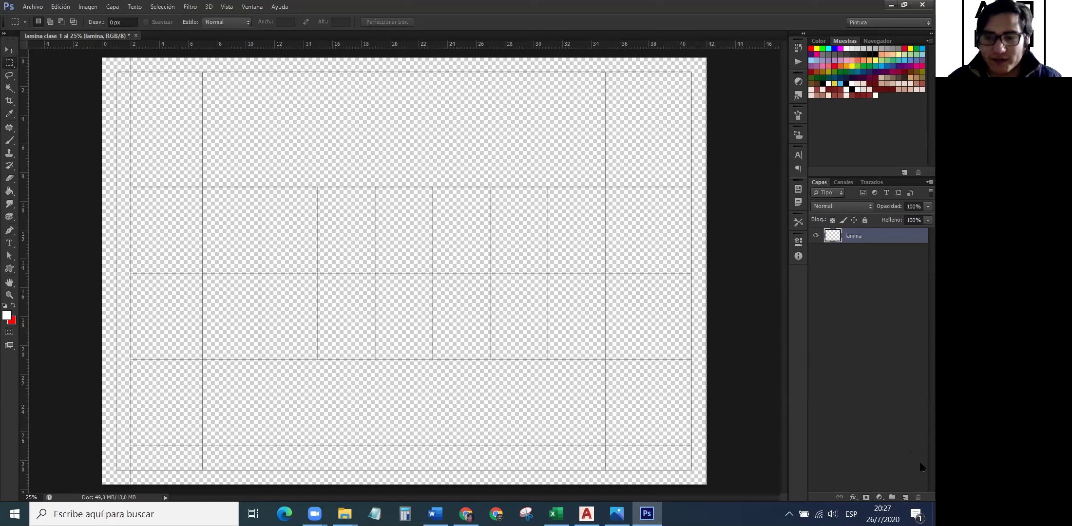
left_click(879, 498)
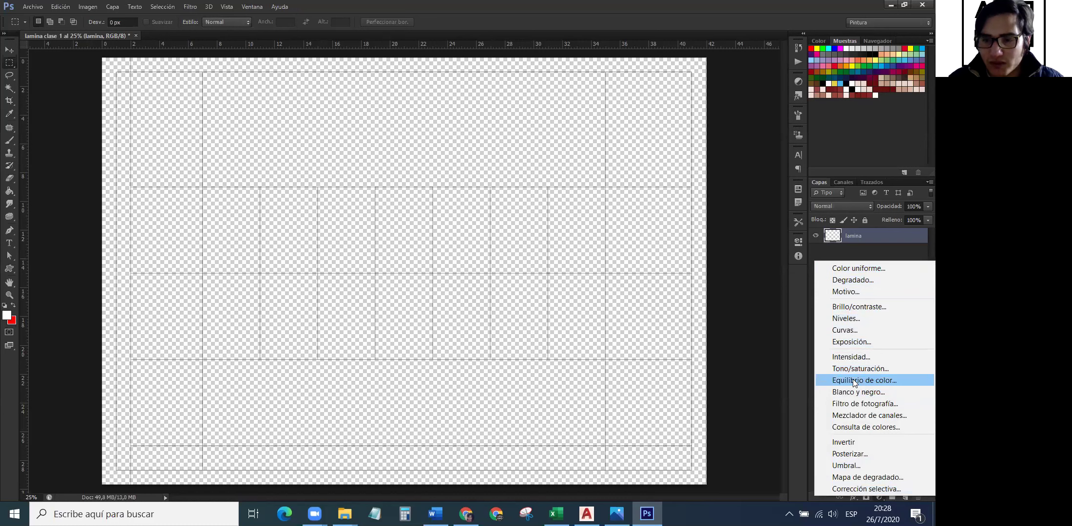
left_click(806, 328)
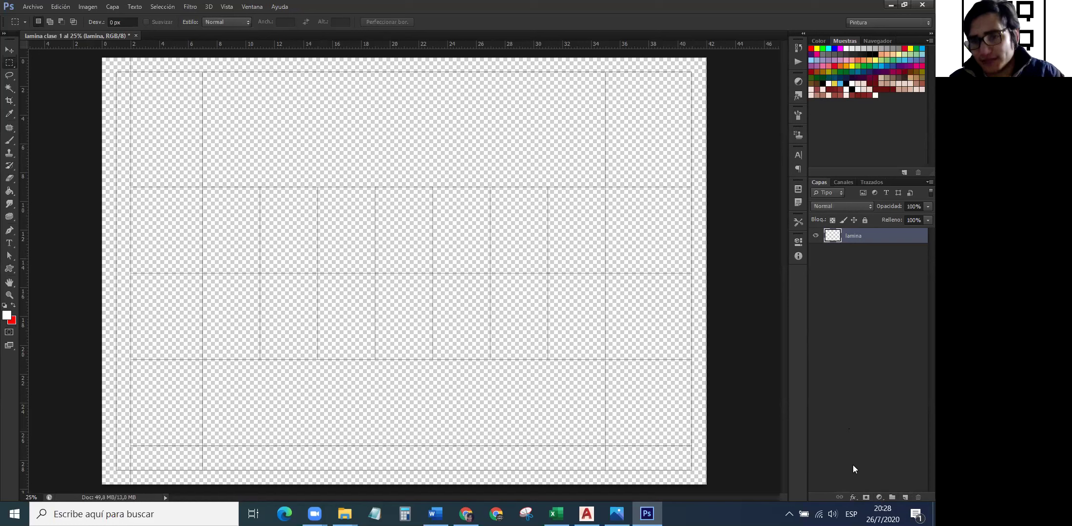
left_click(853, 498)
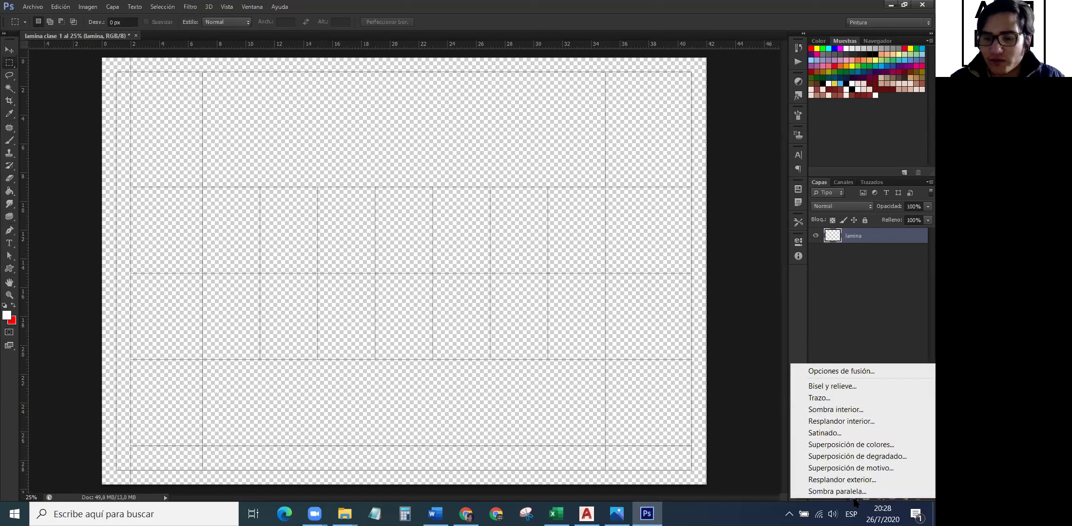
left_click(851, 347)
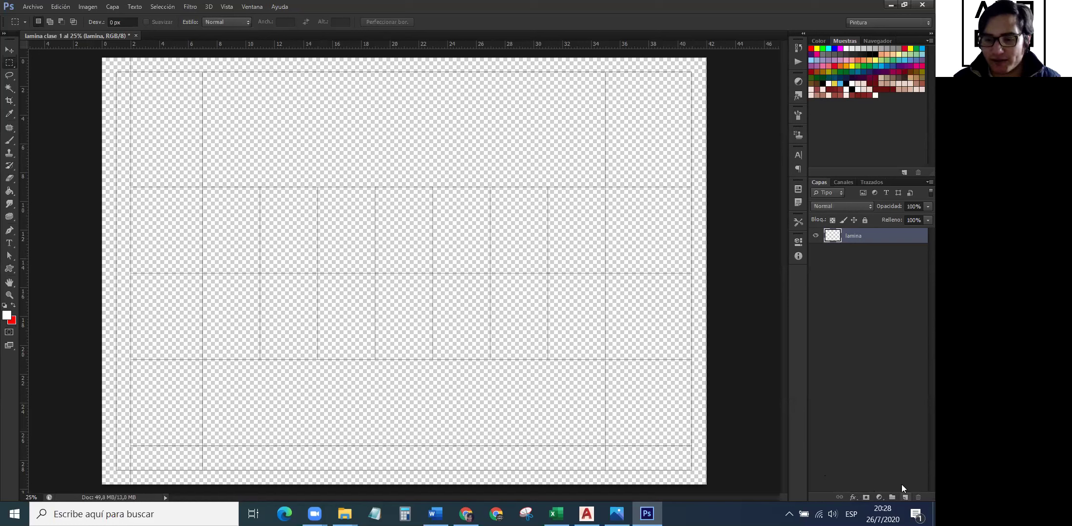
Create a new layer above "lamina" and rename it as "mover".
left_click(905, 497)
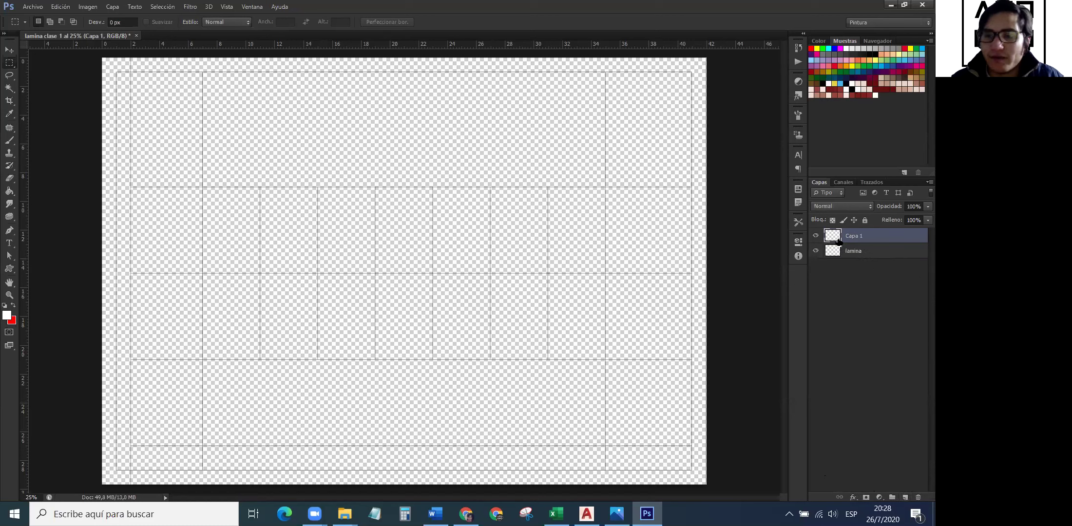
left_click(877, 254)
left_click(876, 239)
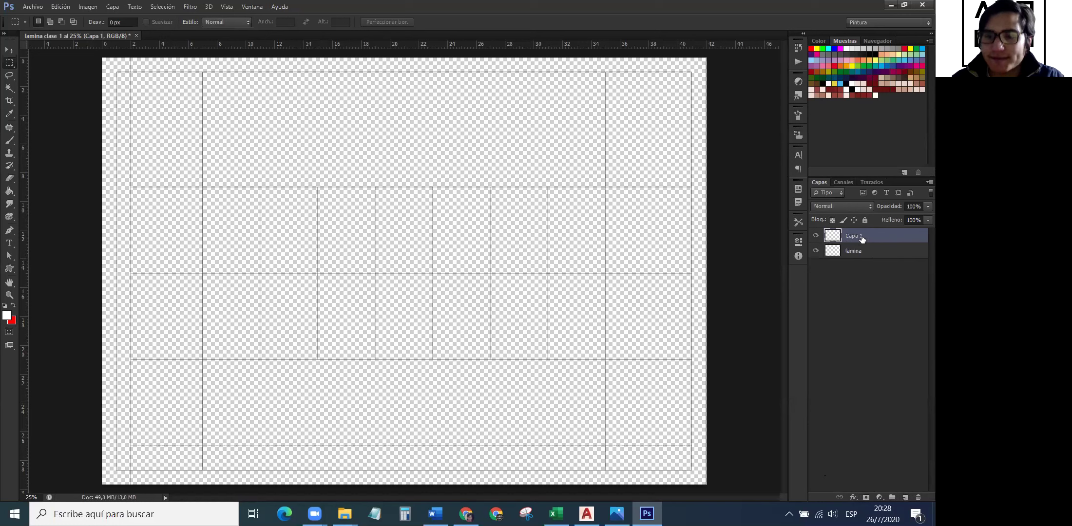
double_click(857, 235)
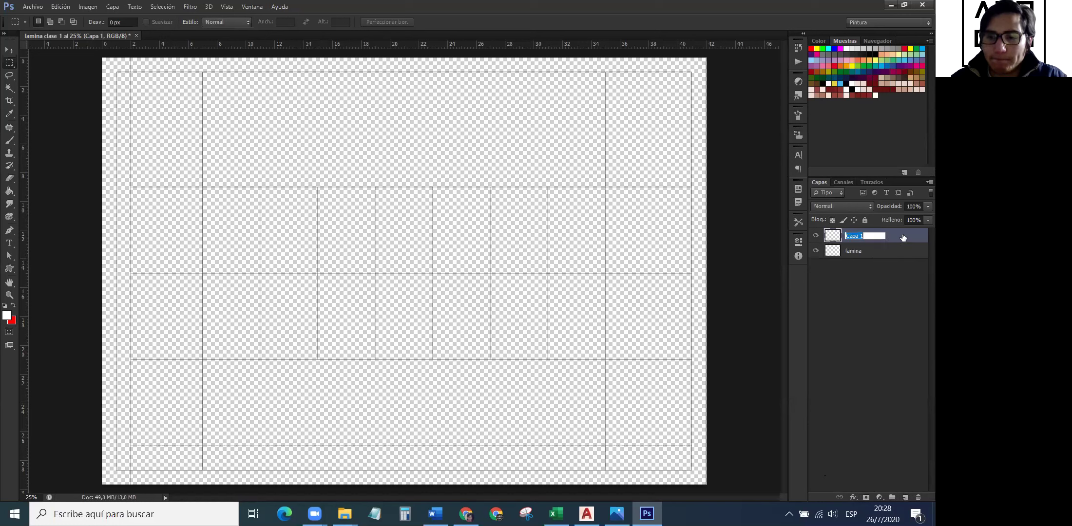
key("BackSpace")
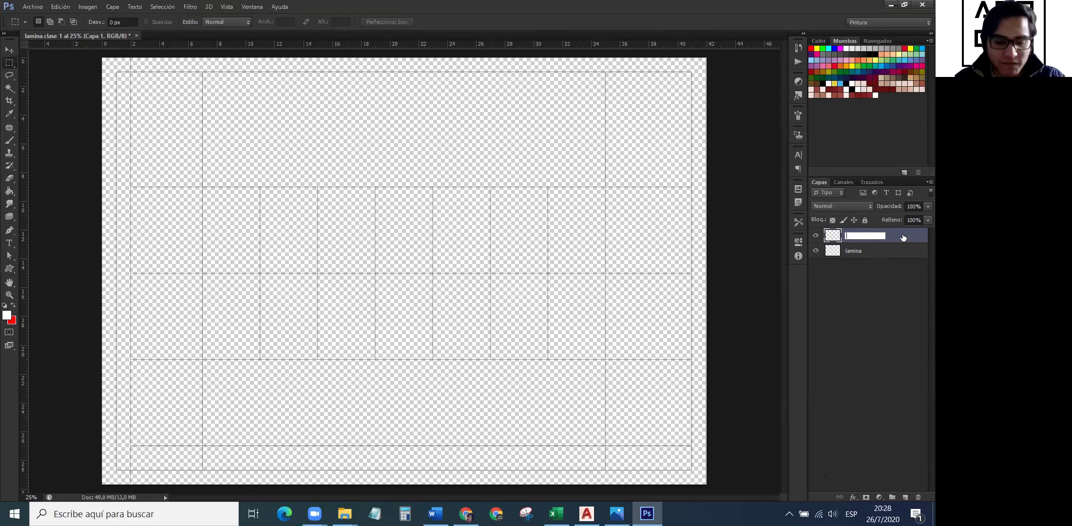
type("re")
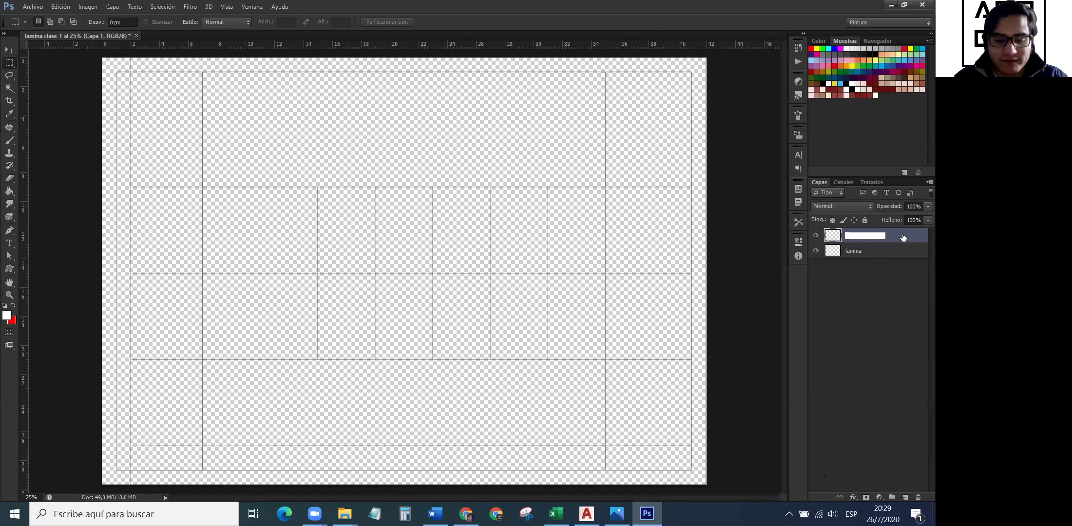
type("mo")
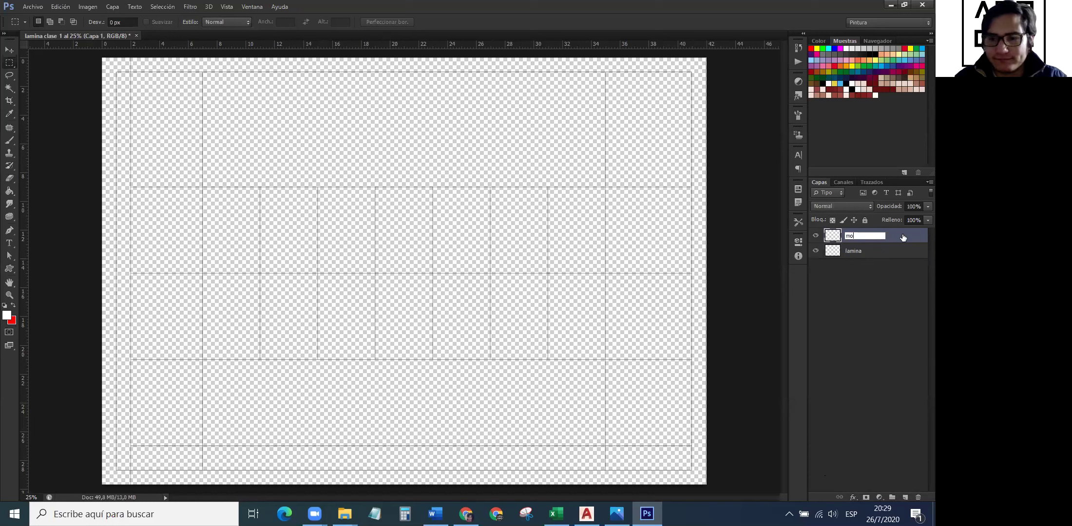
type("ver")
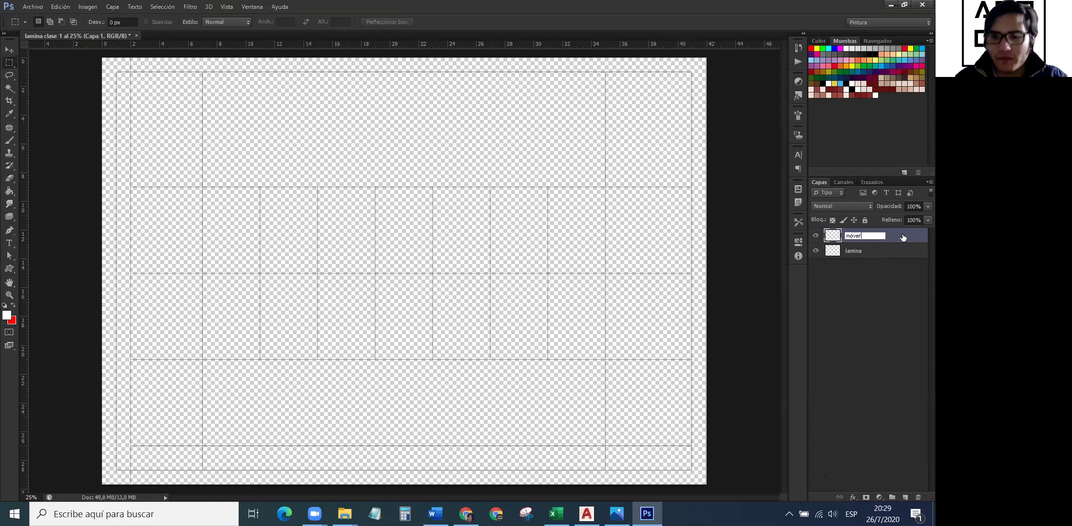
key("Return")
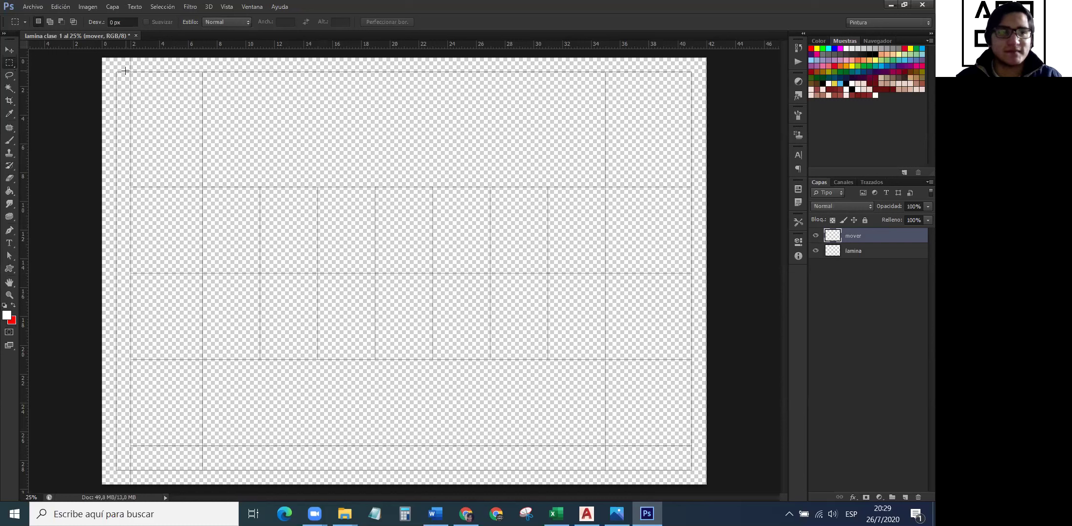
Hide the tool palette and bring it back into the workspace.
left_click(252, 7)
left_click(276, 341)
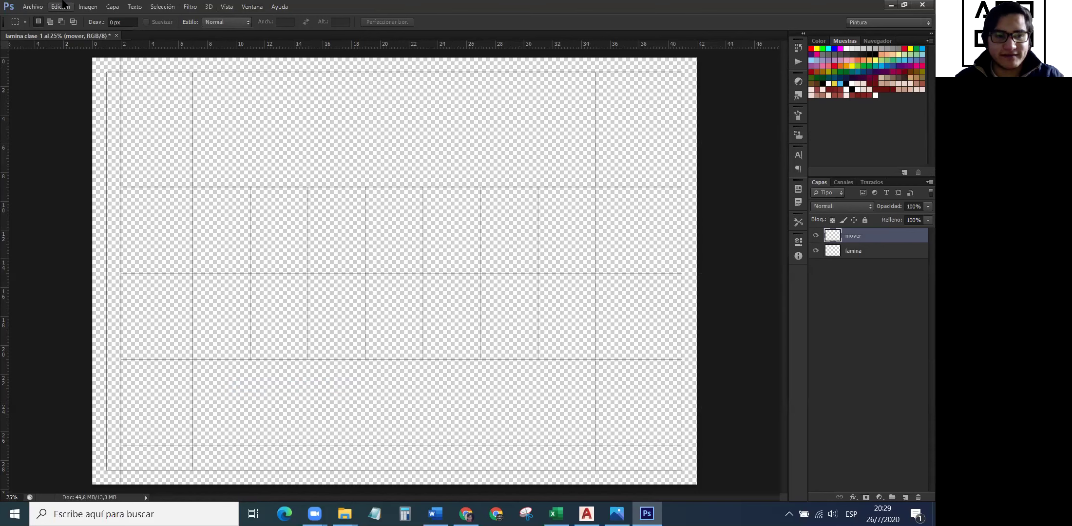
left_click(252, 7)
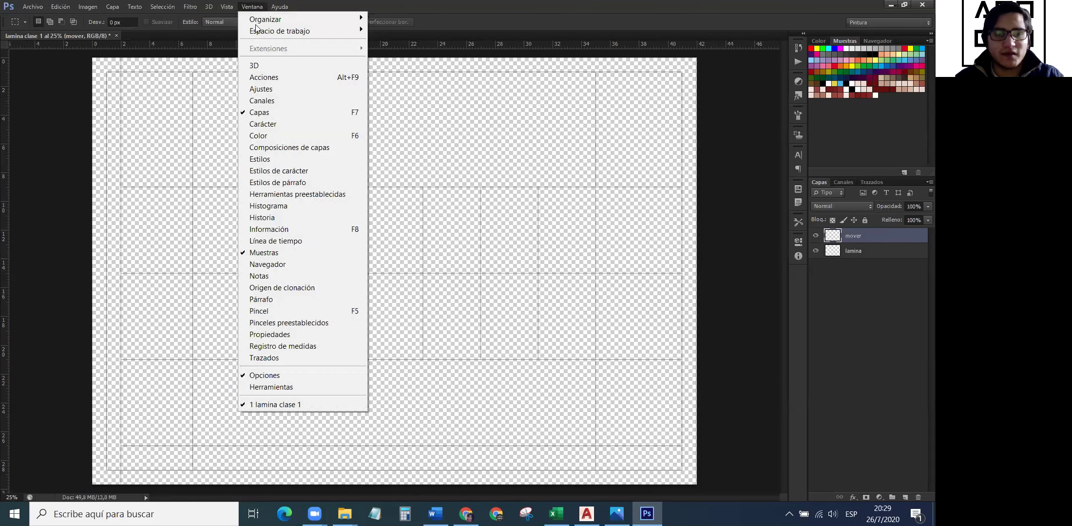
left_click(303, 387)
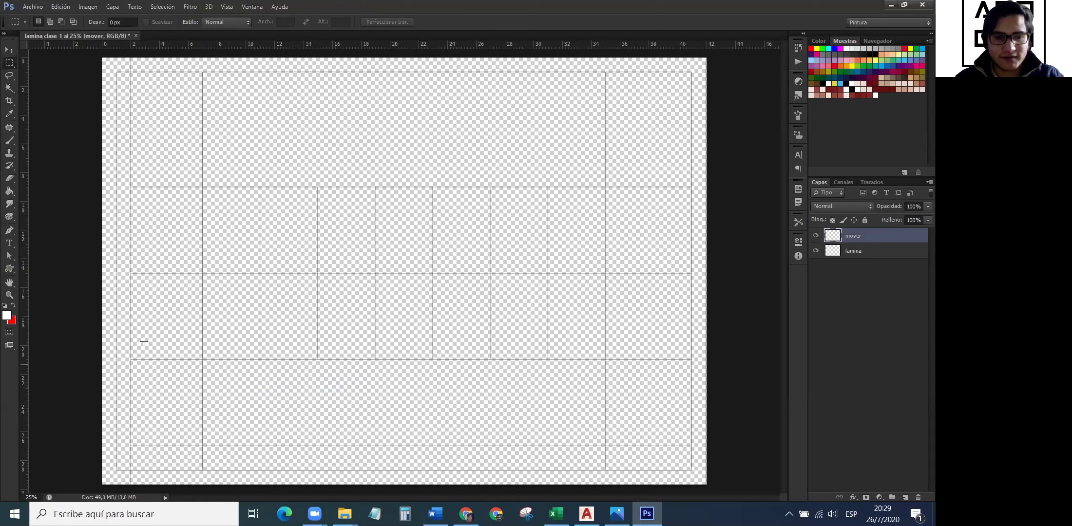
left_click(251, 6)
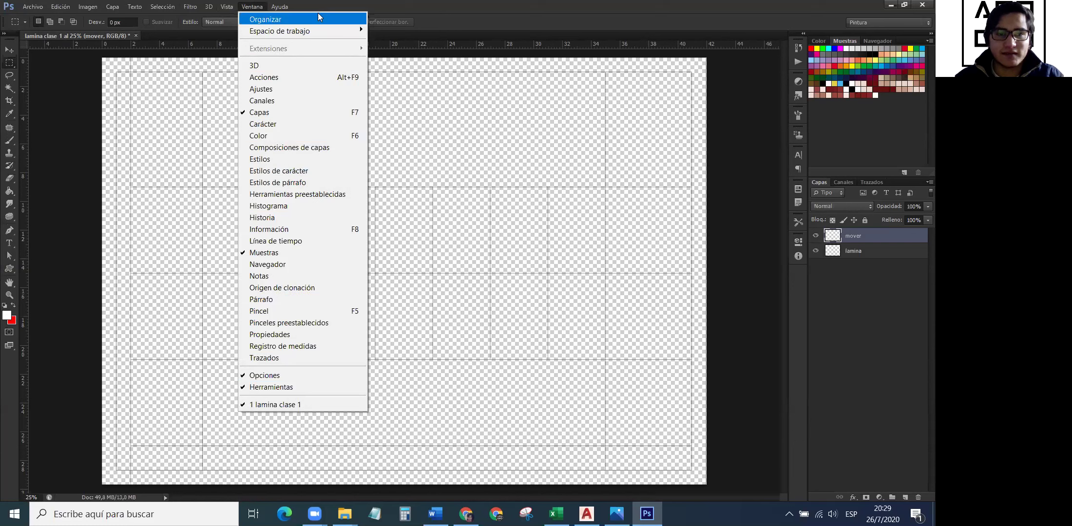
mouse_move(323, 20)
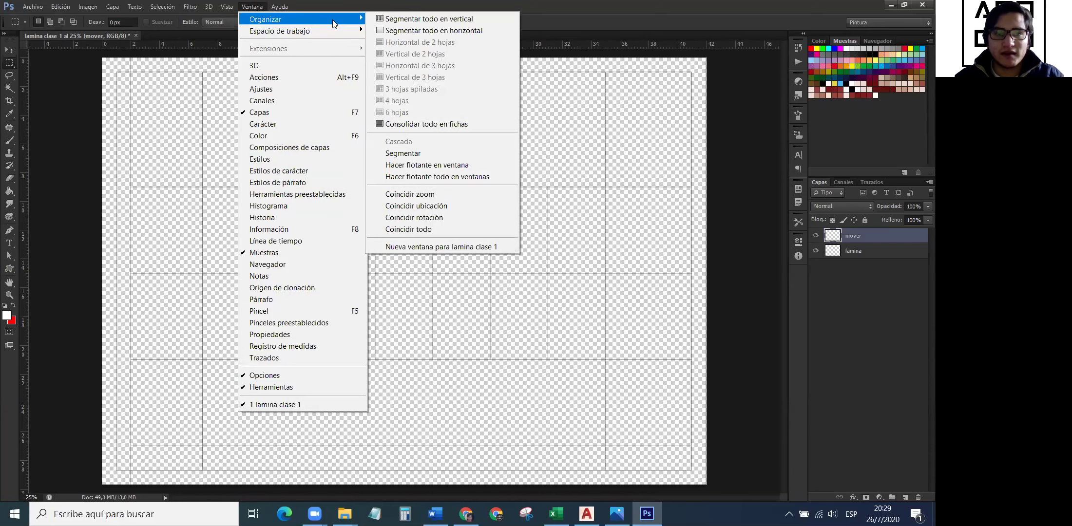
mouse_move(293, 30)
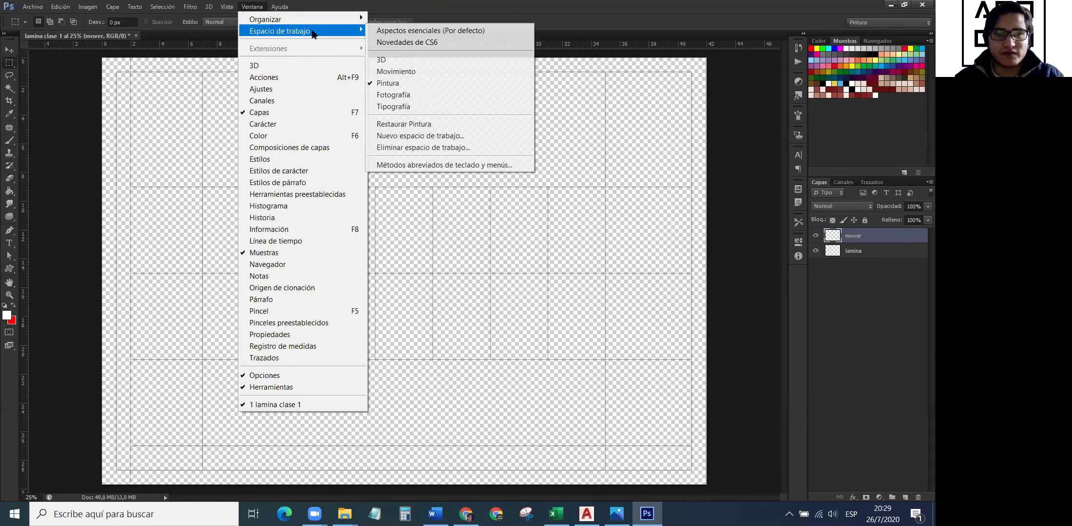
left_click(439, 6)
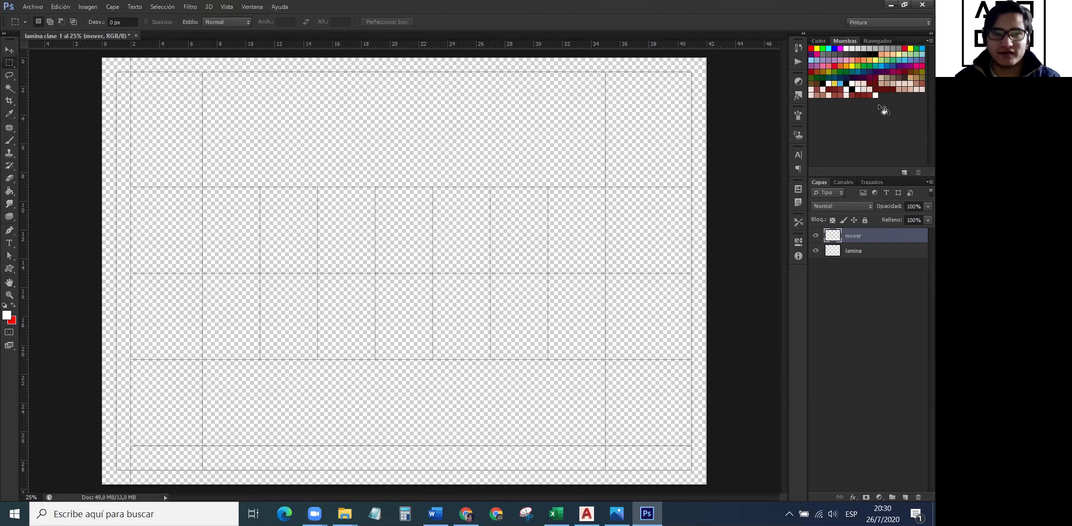
left_click(252, 6)
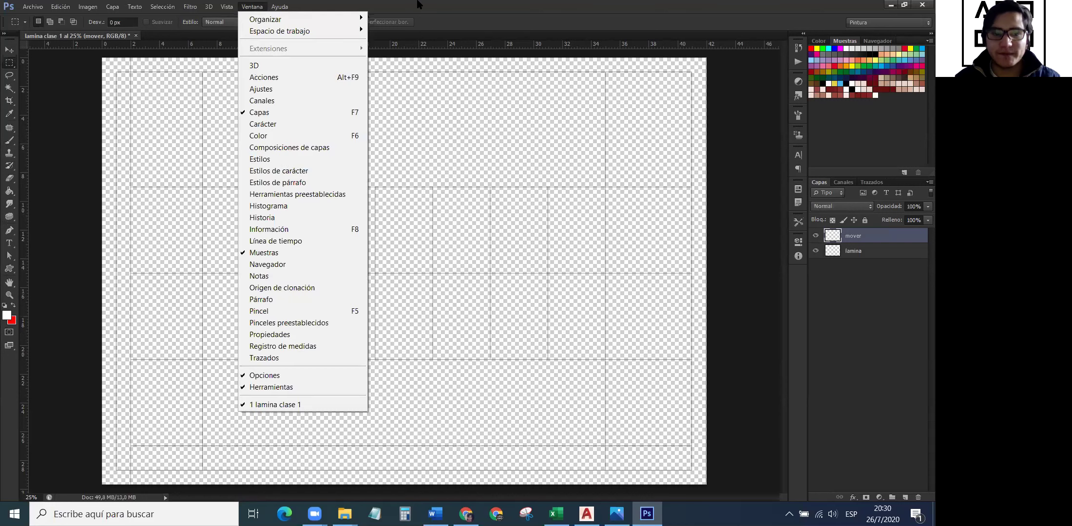
left_click(514, 212)
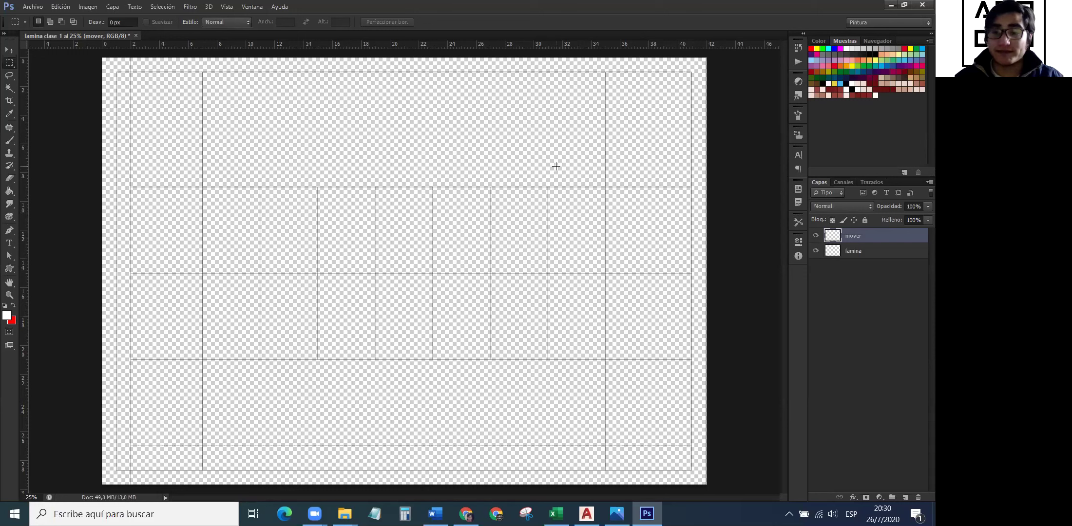
scroll(556, 166, "up", 1)
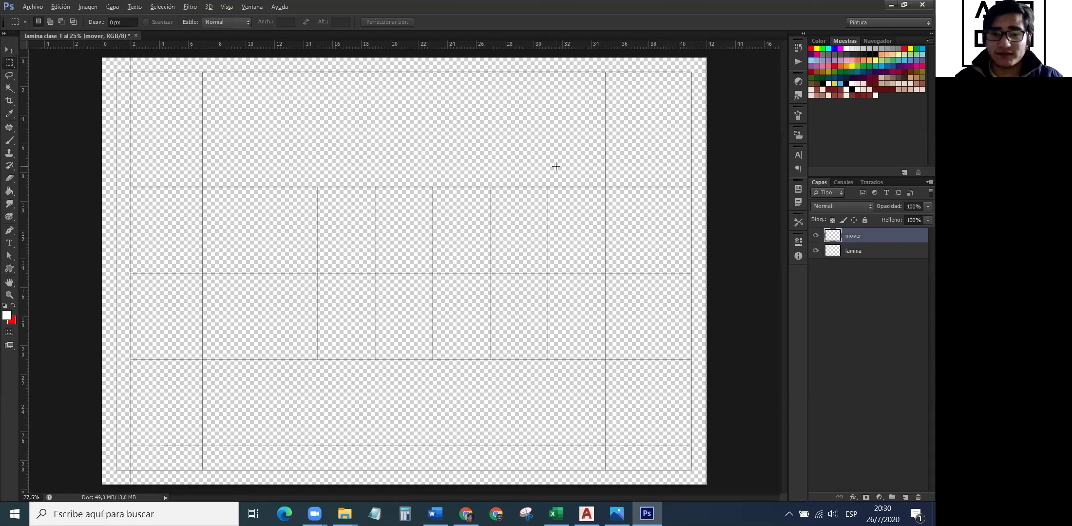
Zoom in and out on different areas of the sheet's grid, finishing with the entire sheet in view.
scroll(561, 170, "up", 1)
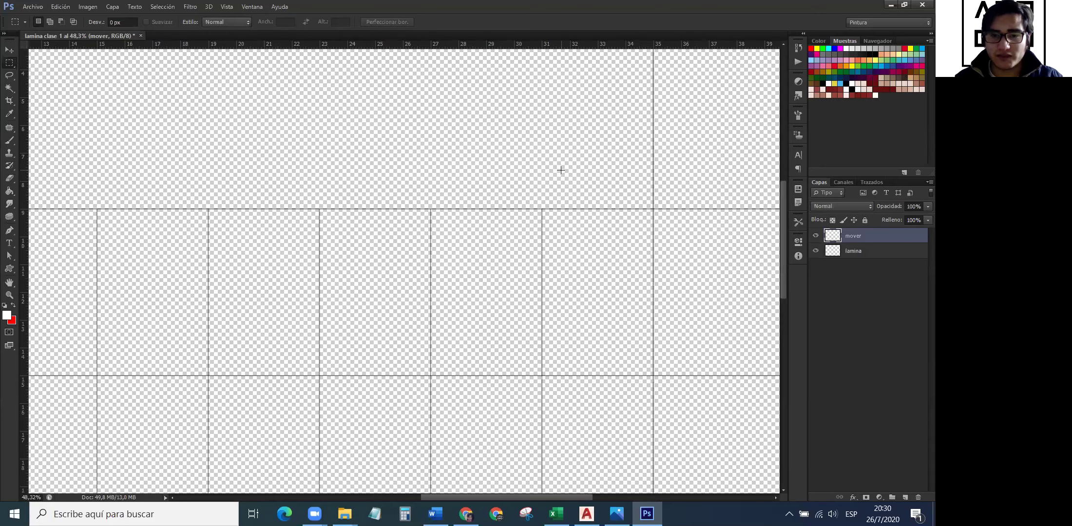
scroll(561, 169, "down", 3)
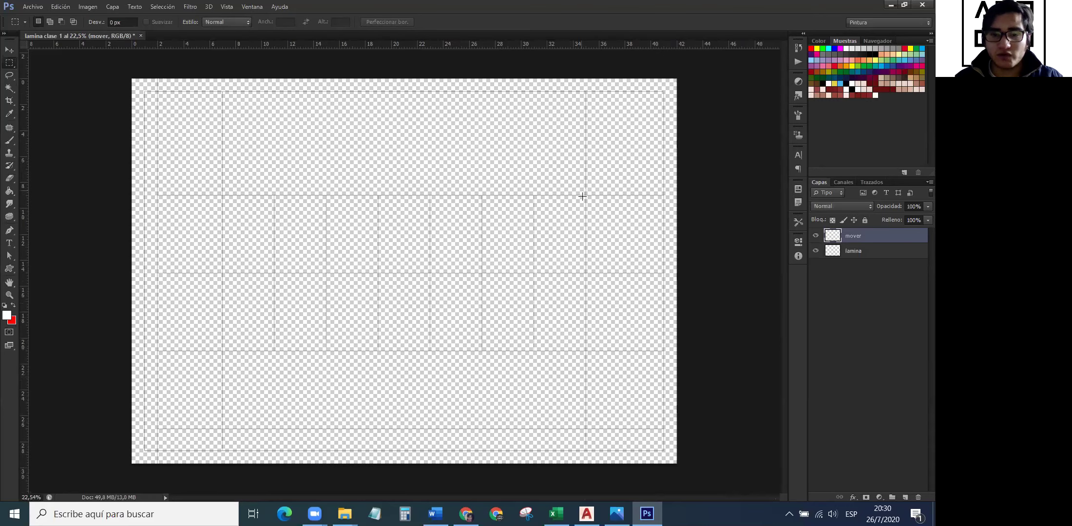
scroll(264, 198, "up", 4)
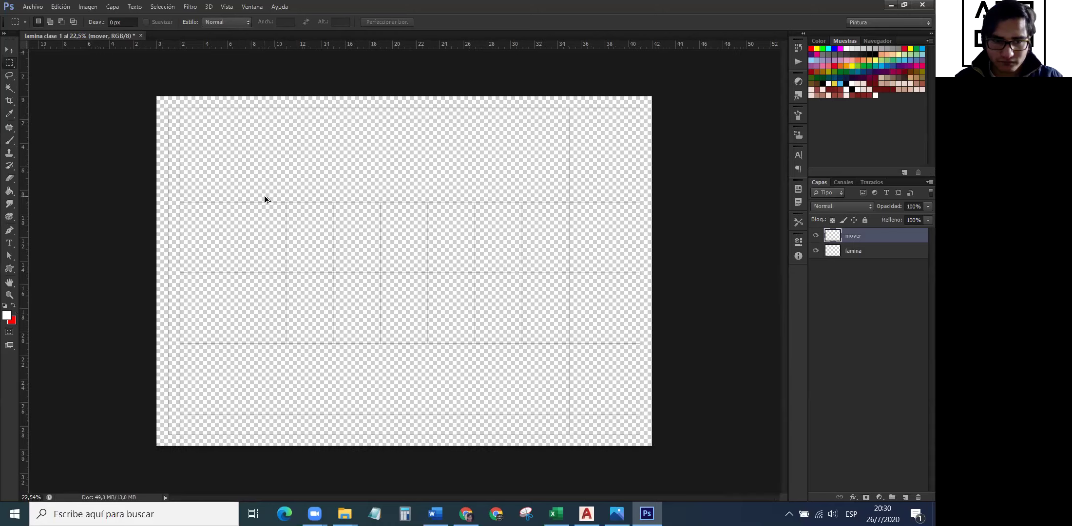
scroll(264, 197, "down", 6)
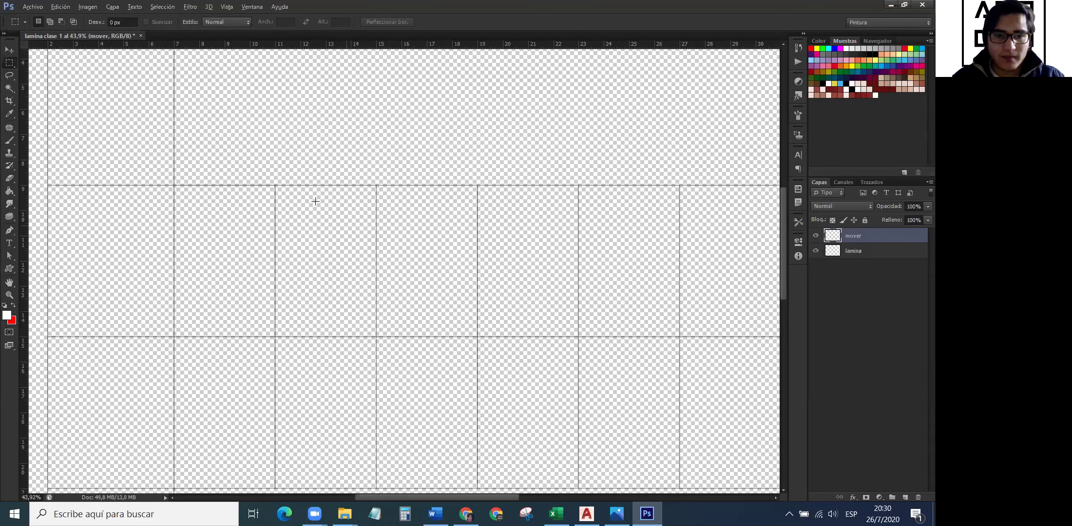
scroll(319, 204, "up", 5)
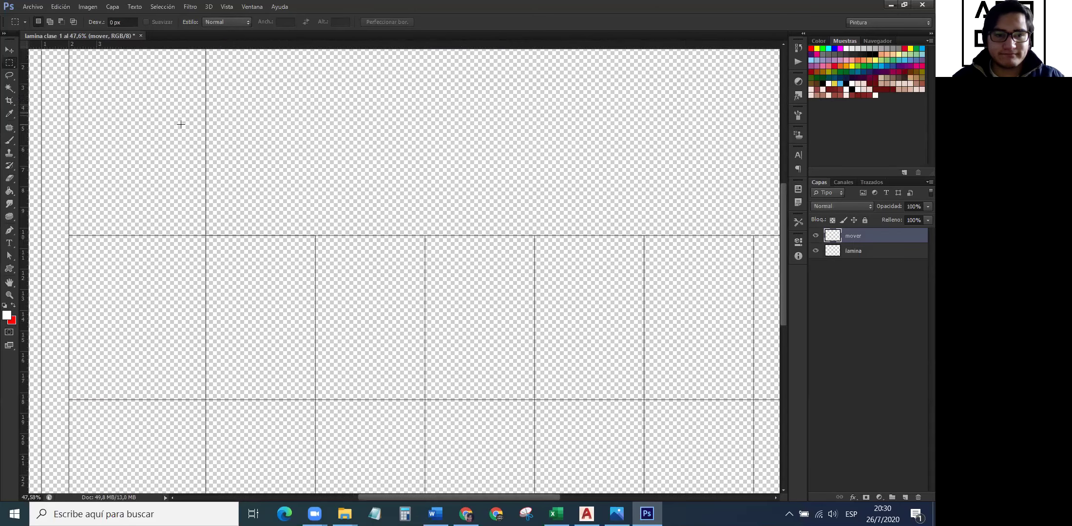
key("ctrl+0")
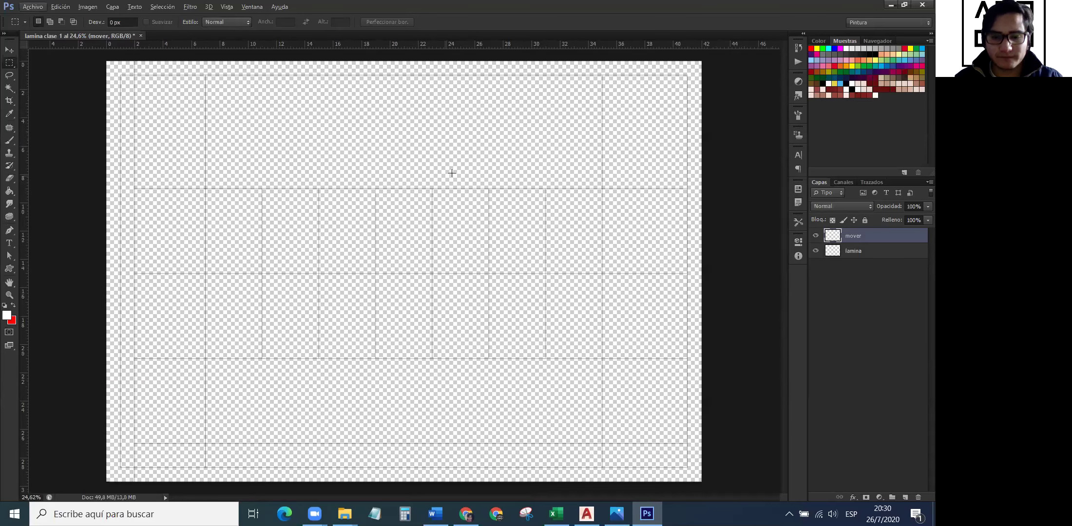
Examine the sheet's grid up close from side to side and from its upper to its lower edge.
scroll(463, 165, "up", 2)
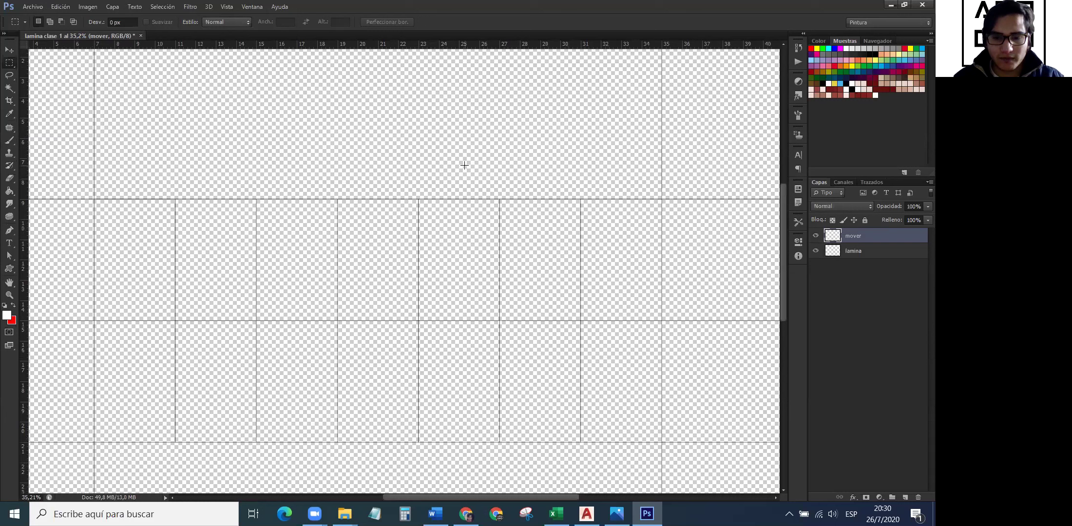
scroll(441, 209, "right", 1)
scroll(442, 209, "right", 2)
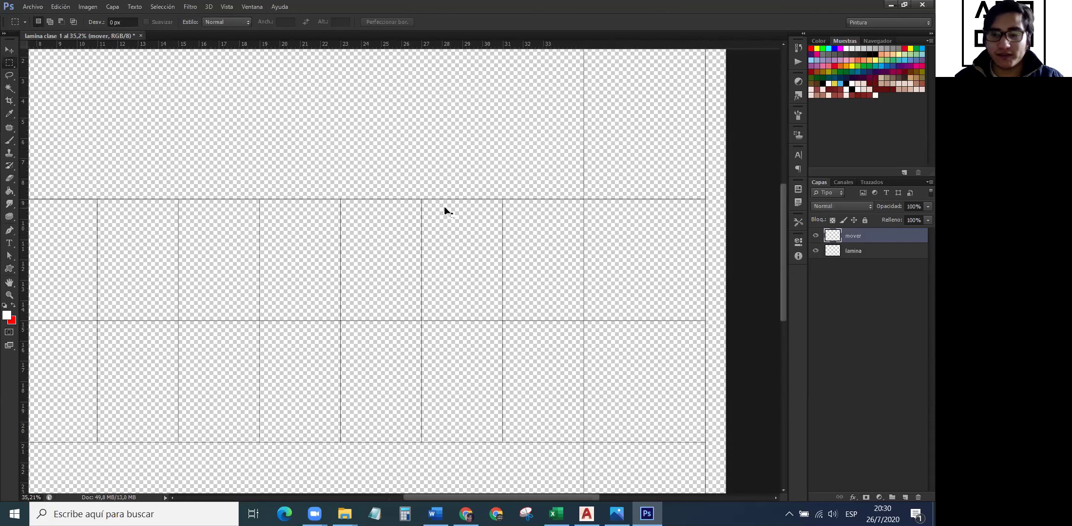
scroll(445, 210, "left", 5)
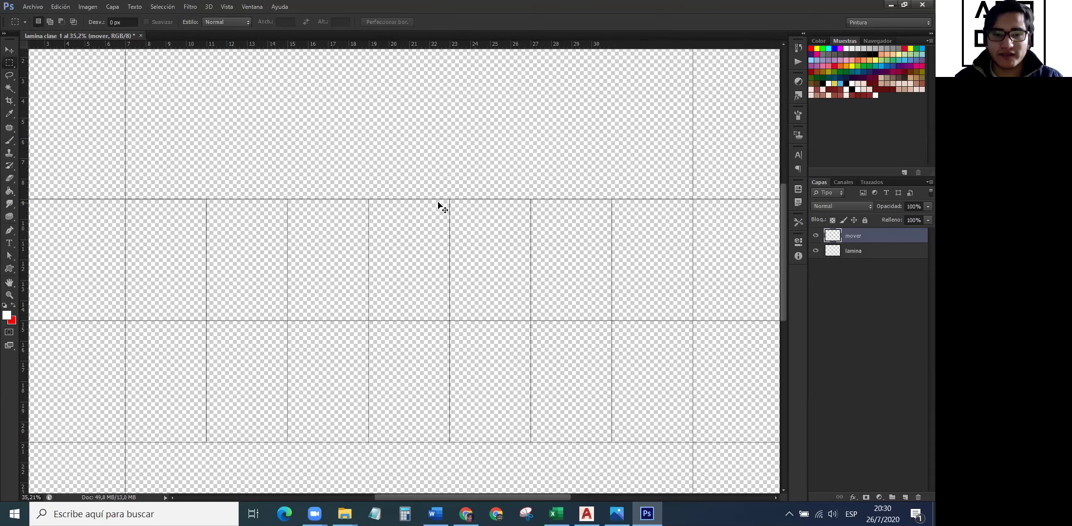
scroll(443, 209, "left", 2)
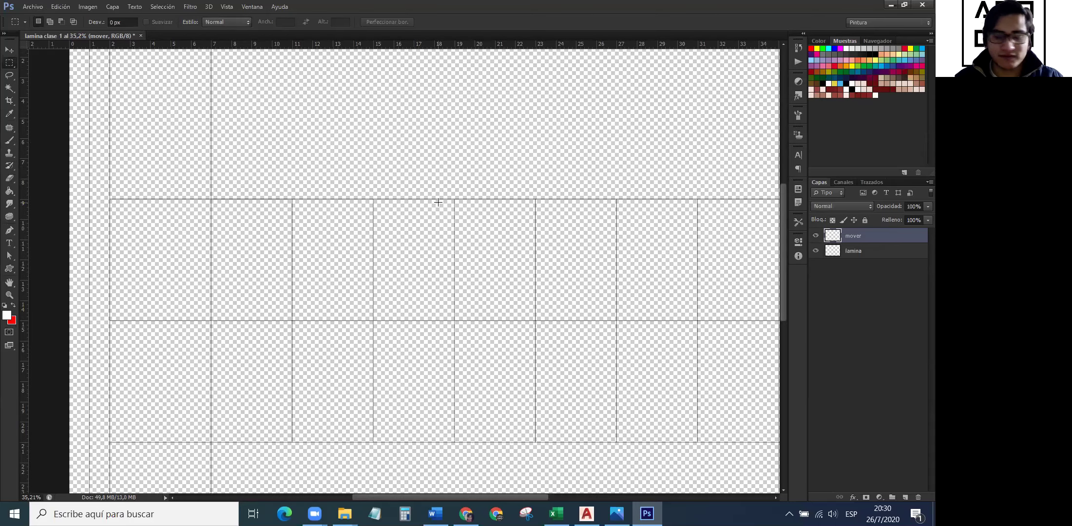
scroll(438, 202, "up", 10)
scroll(438, 202, "down", 20)
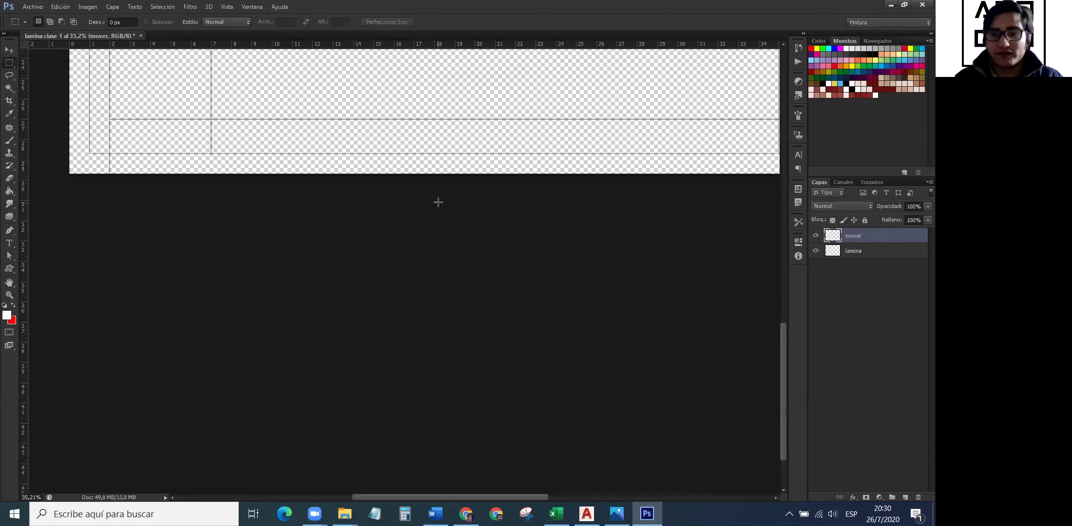
scroll(438, 203, "up", 10)
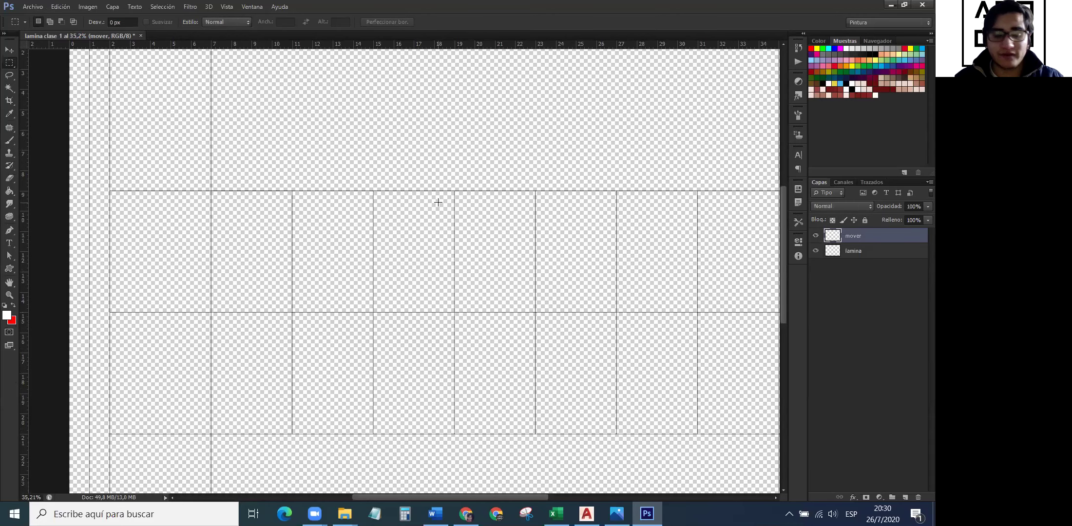
scroll(434, 204, "down", 2)
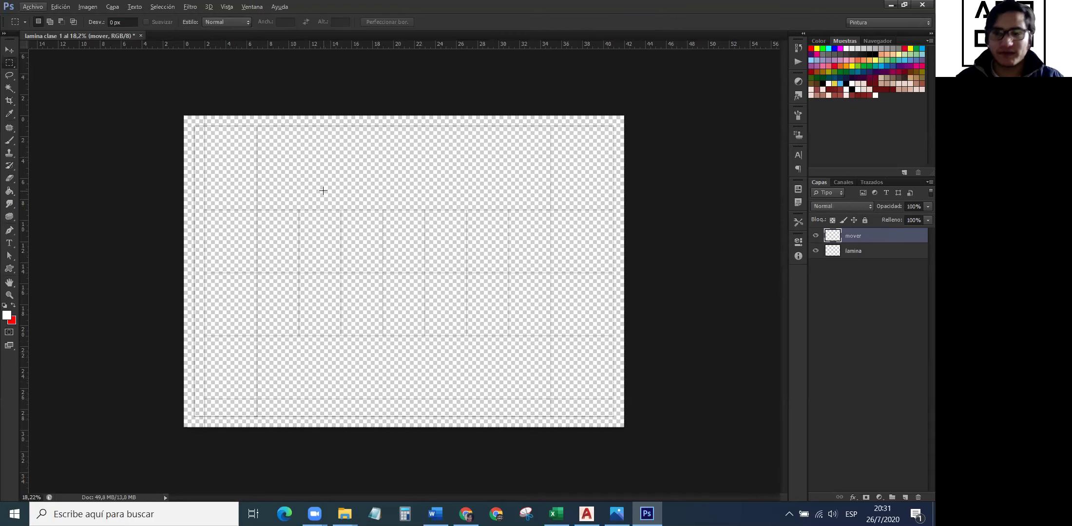
Review the grid at several zoom levels, checking its outer margins and central cells, and frame the large upper cell.
scroll(308, 258, "up", 3)
scroll(459, 232, "down", 1)
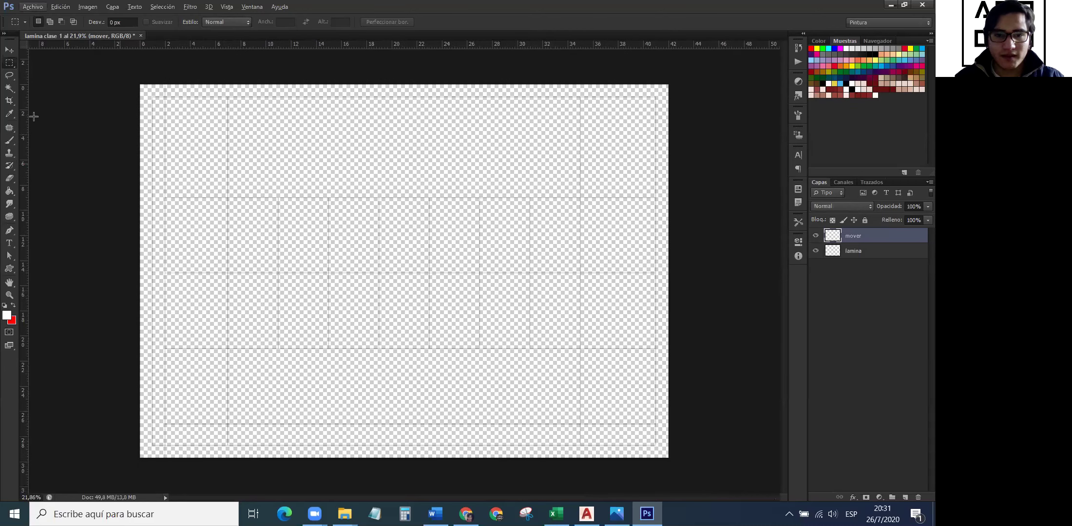
scroll(168, 172, "up", 1)
scroll(242, 144, "down", 1)
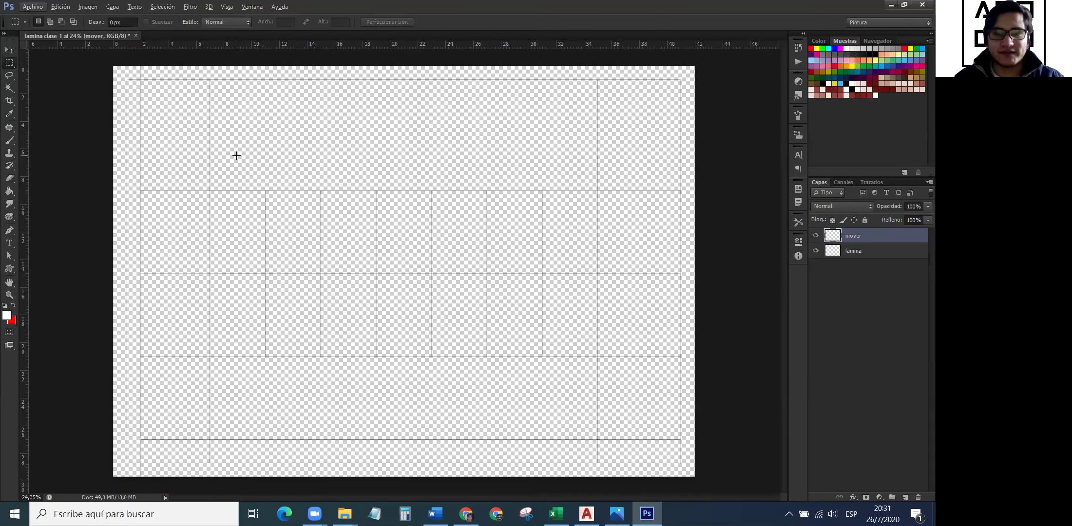
scroll(235, 155, "up", 2)
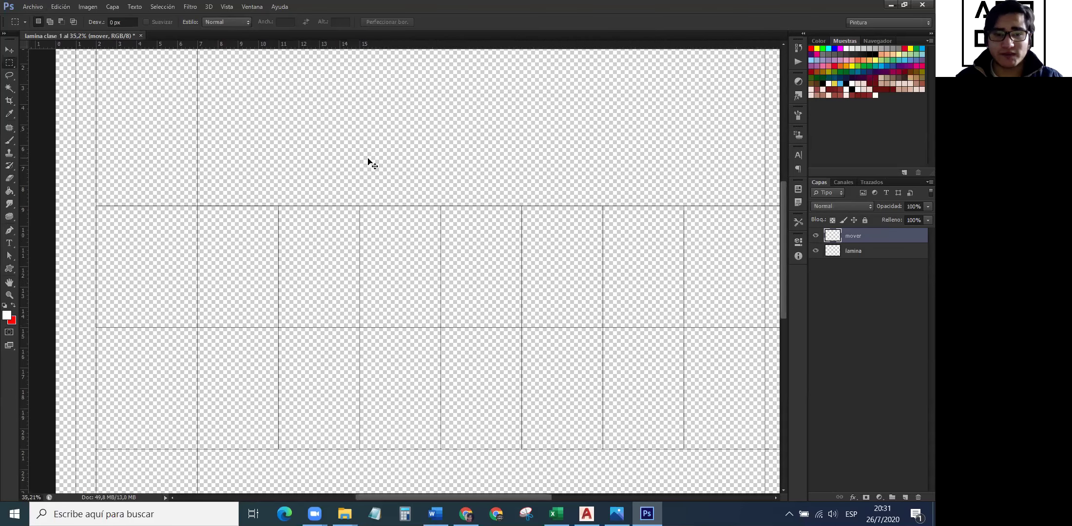
scroll(369, 162, "left", 1)
scroll(370, 163, "right", 2)
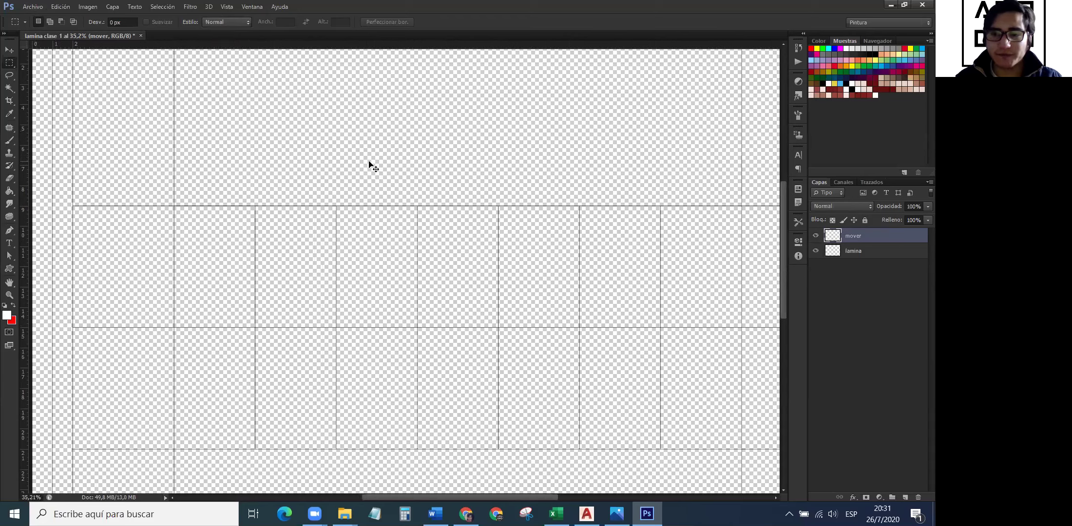
scroll(371, 163, "right", 2)
scroll(371, 163, "left", 1)
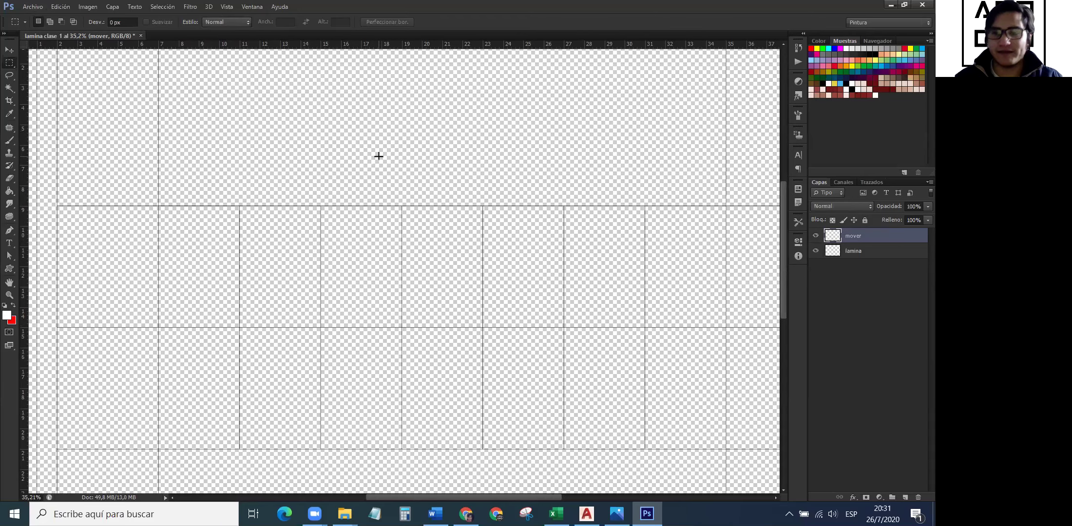
scroll(379, 156, "up", 5)
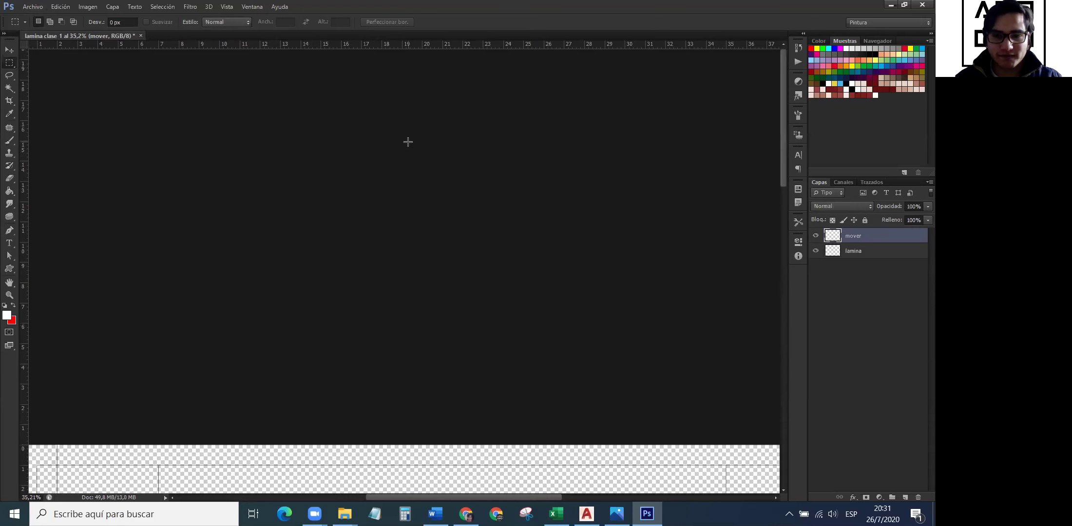
scroll(409, 142, "down", 5)
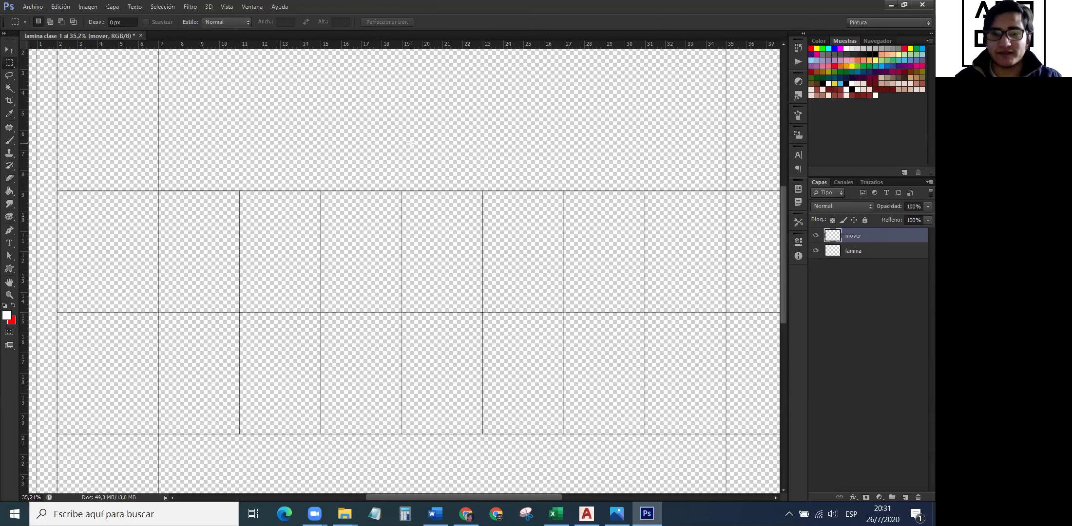
scroll(410, 142, "down", 3)
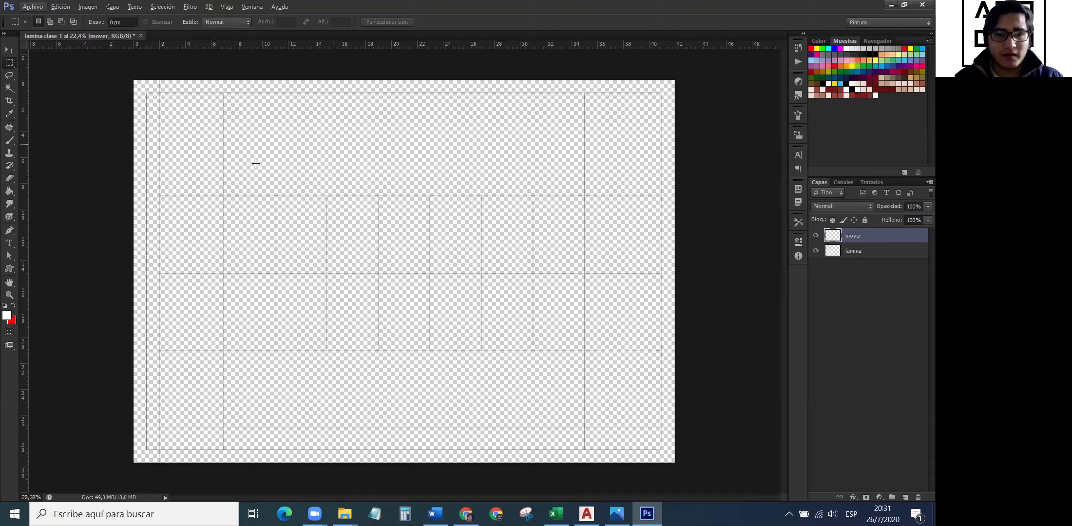
scroll(255, 163, "up", 1)
scroll(252, 166, "down", 1)
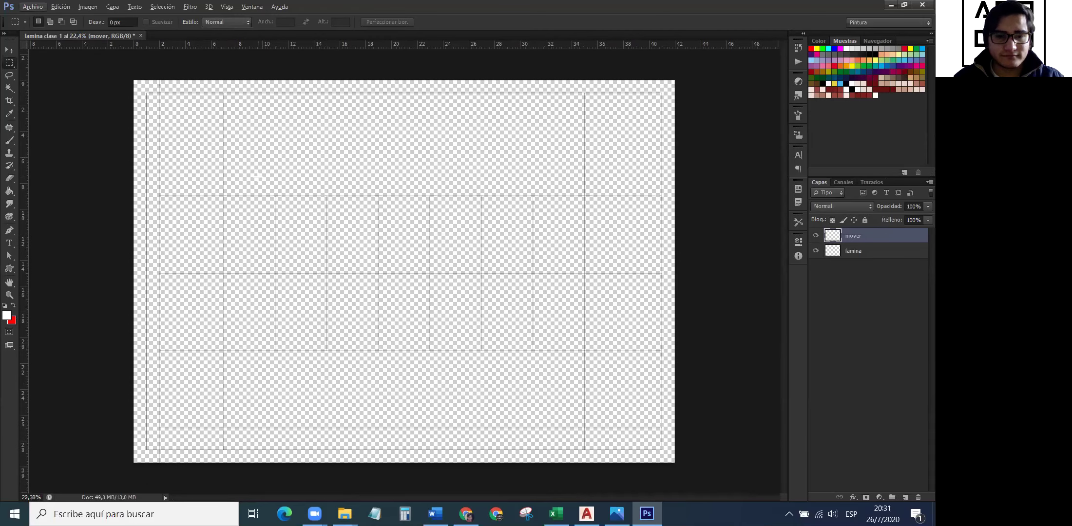
scroll(268, 201, "up", 2)
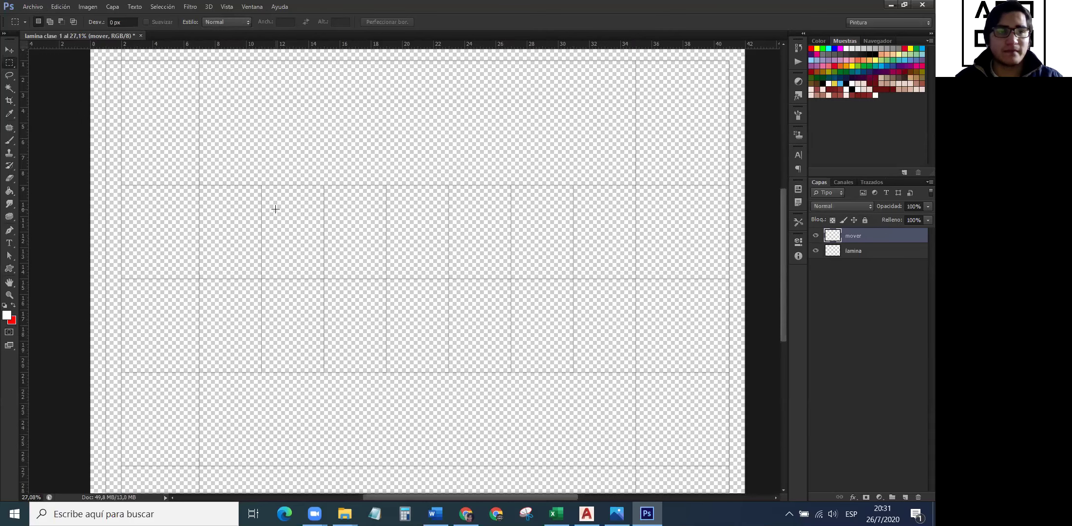
scroll(275, 209, "down", 1)
scroll(322, 158, "up", 1)
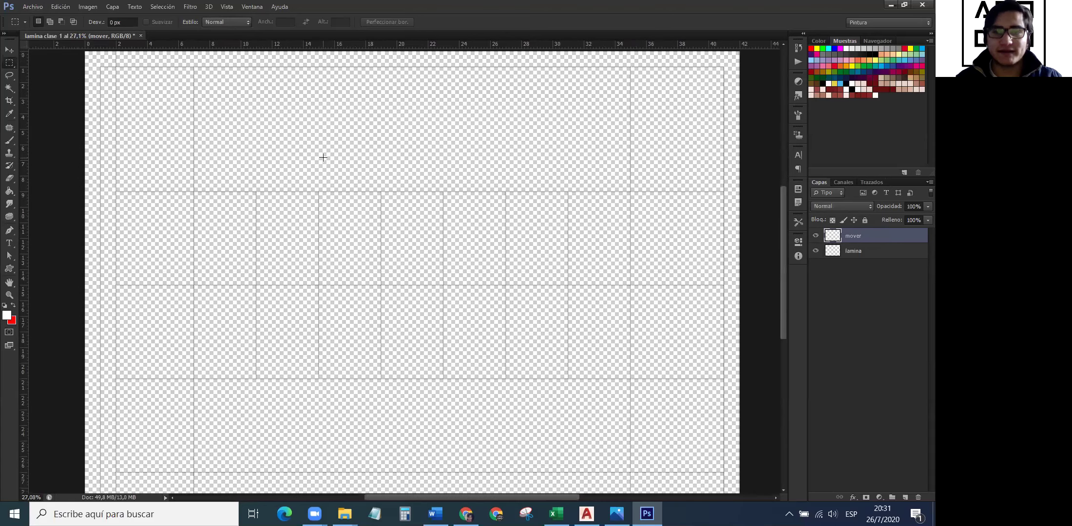
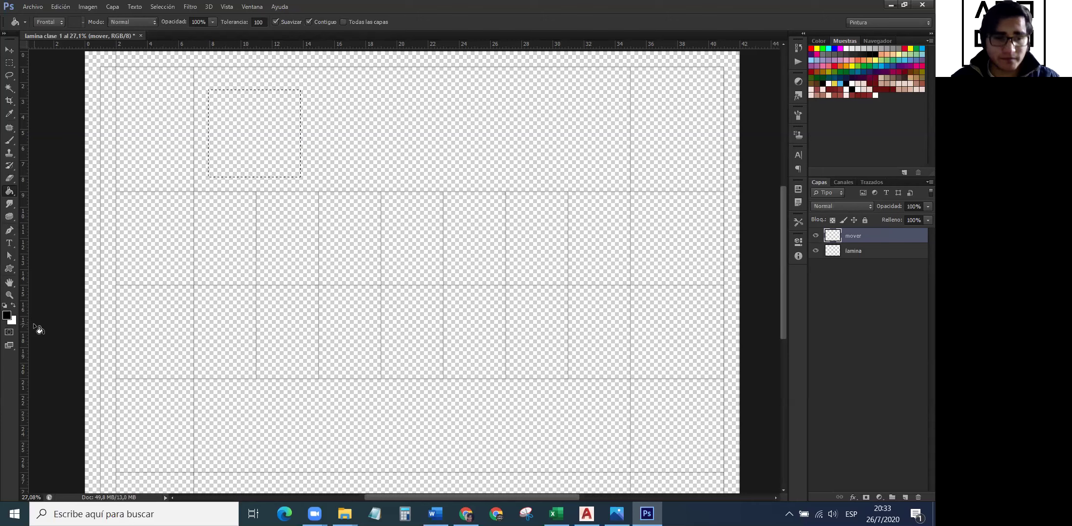
Try a black Paint Bucket fill in the square selection on the "mover" layer and undo it.
key("d")
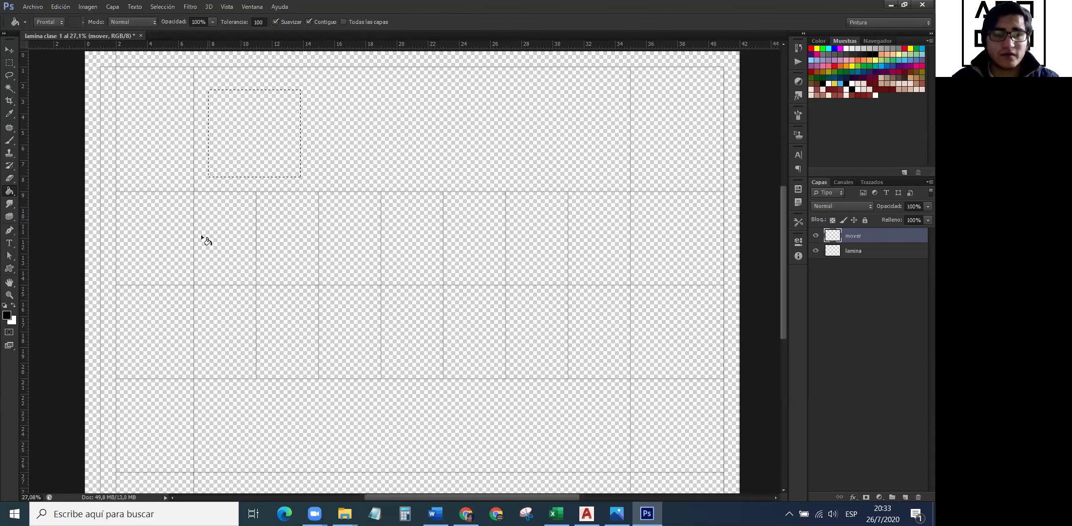
left_click(253, 121)
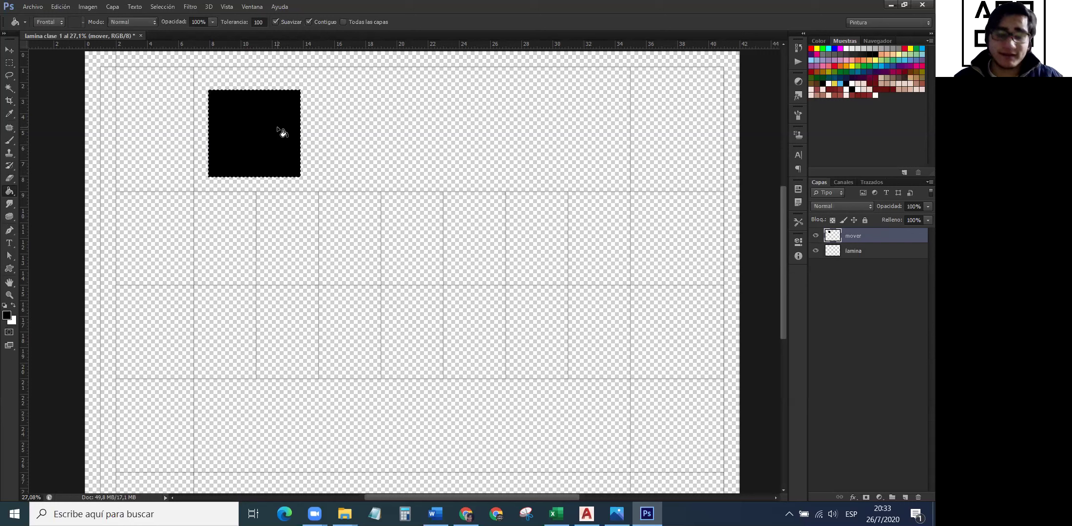
key("ctrl+z")
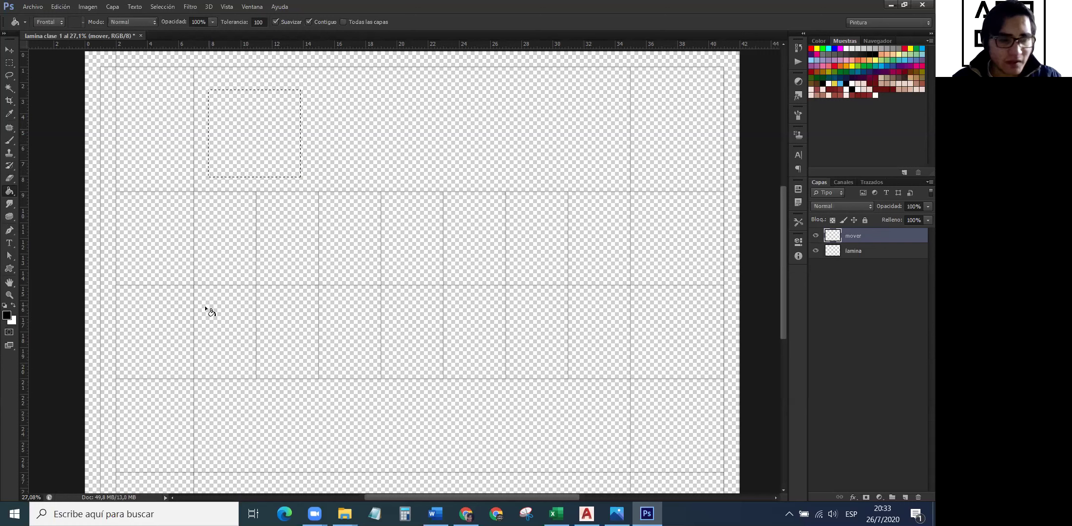
Set the foreground colour to red with an R value of 255 and fill the square selection on "mover" with it.
left_click(8, 316)
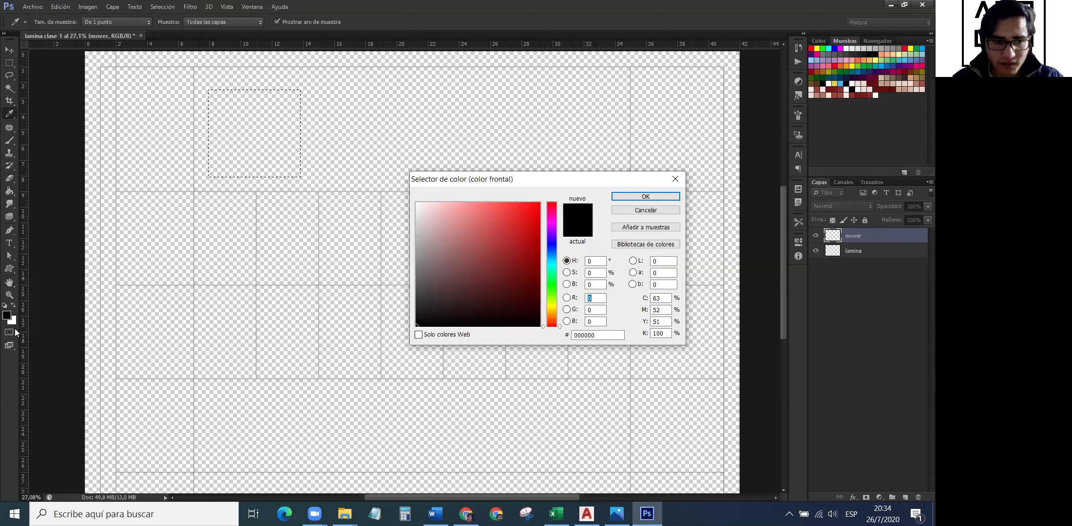
type("255")
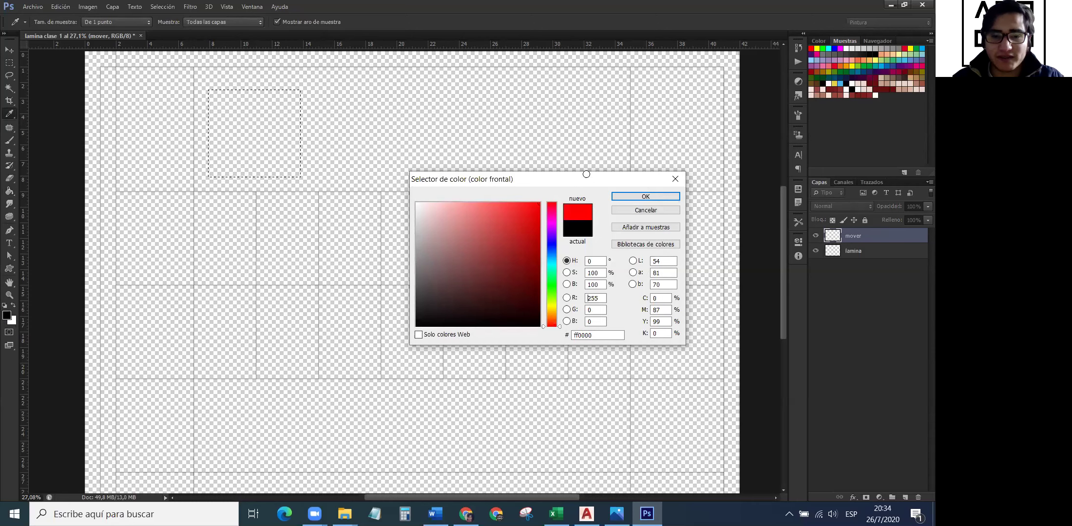
left_click(632, 197)
key("g")
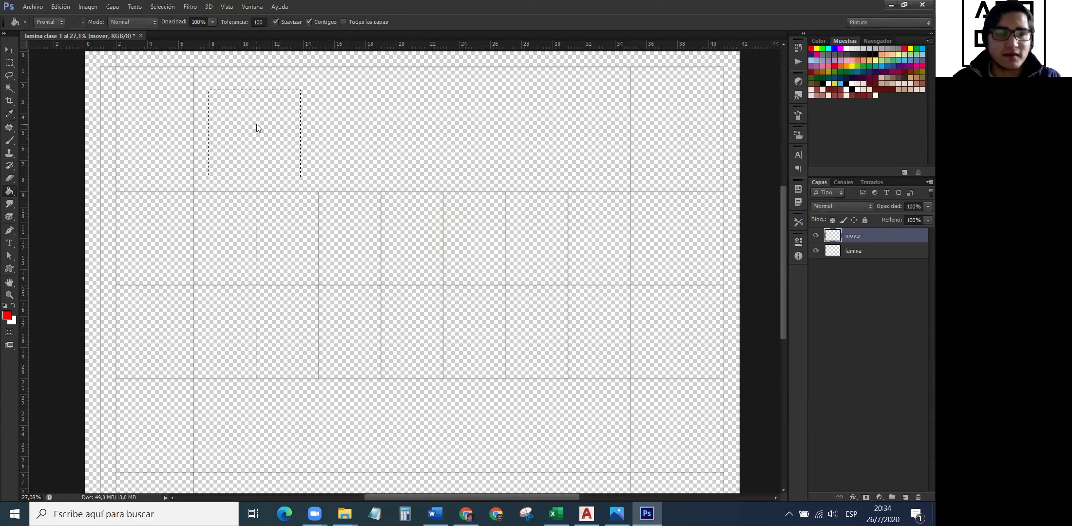
left_click(257, 124)
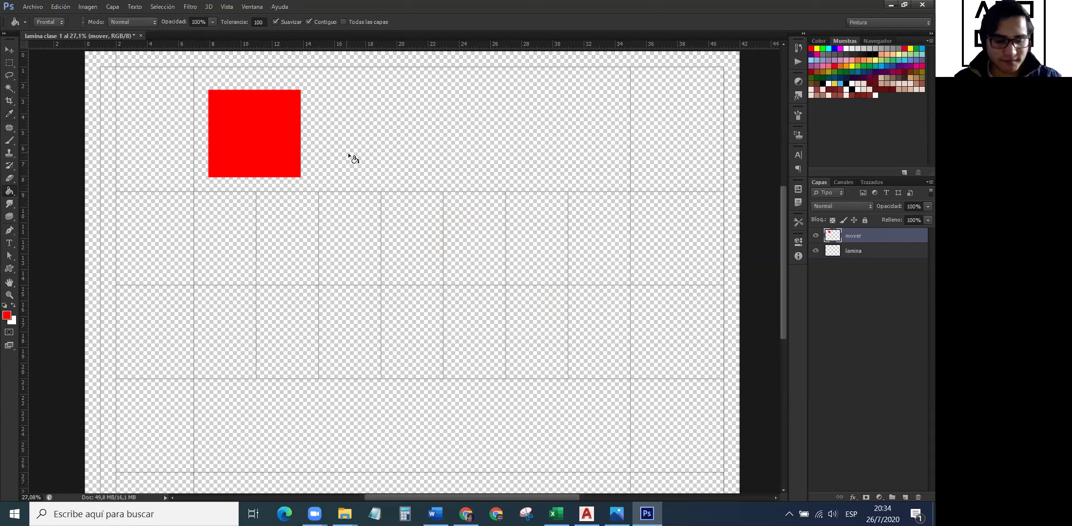
Move the red square on the "mover" layer around the sheet with the Move tool and bring it back inside the large upper cell.
scroll(376, 216, "down", 2)
scroll(265, 114, "up", 3)
scroll(378, 168, "down", 1)
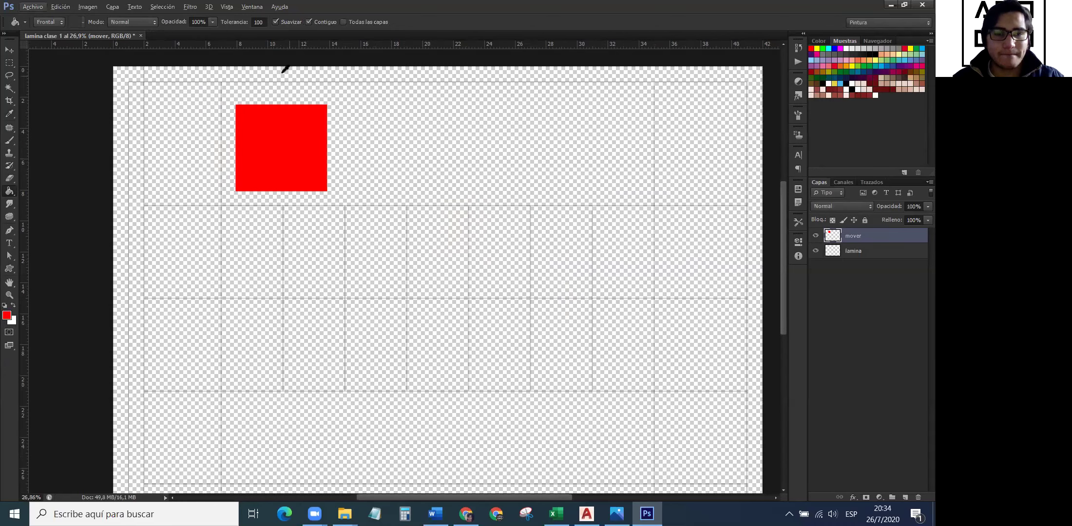
scroll(331, 134, "up", 2)
scroll(322, 143, "down", 1)
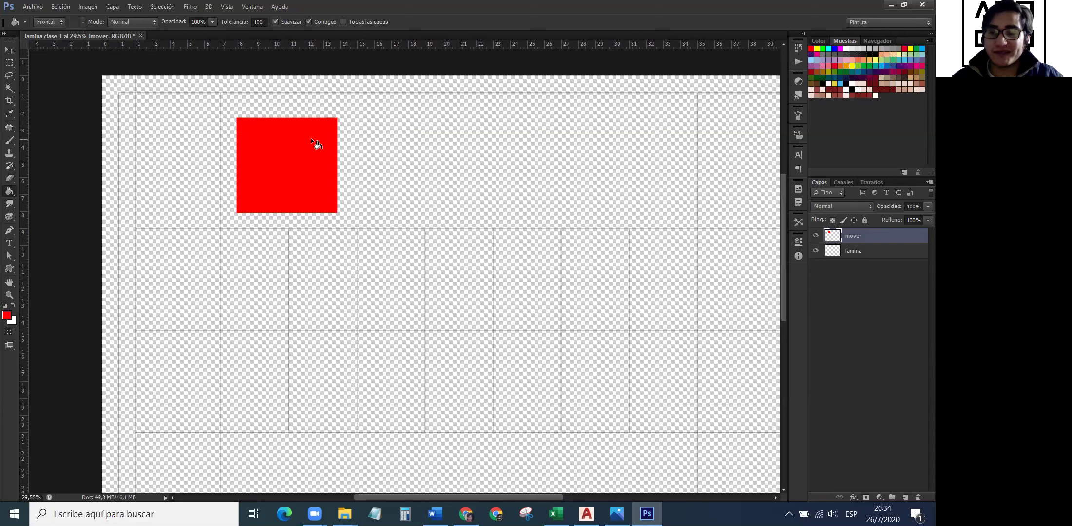
left_click(9, 51)
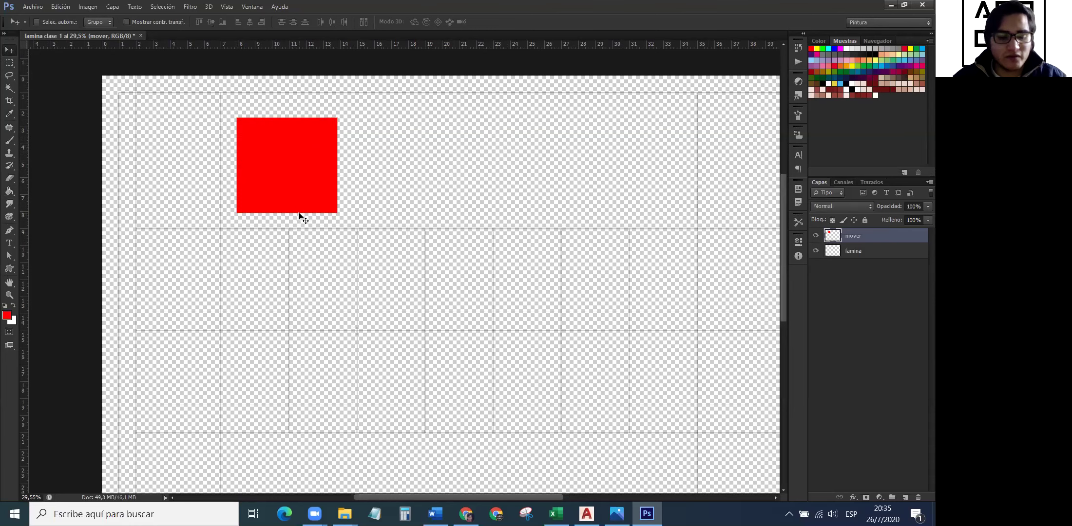
scroll(304, 176, "down", 1)
scroll(304, 177, "right", 1)
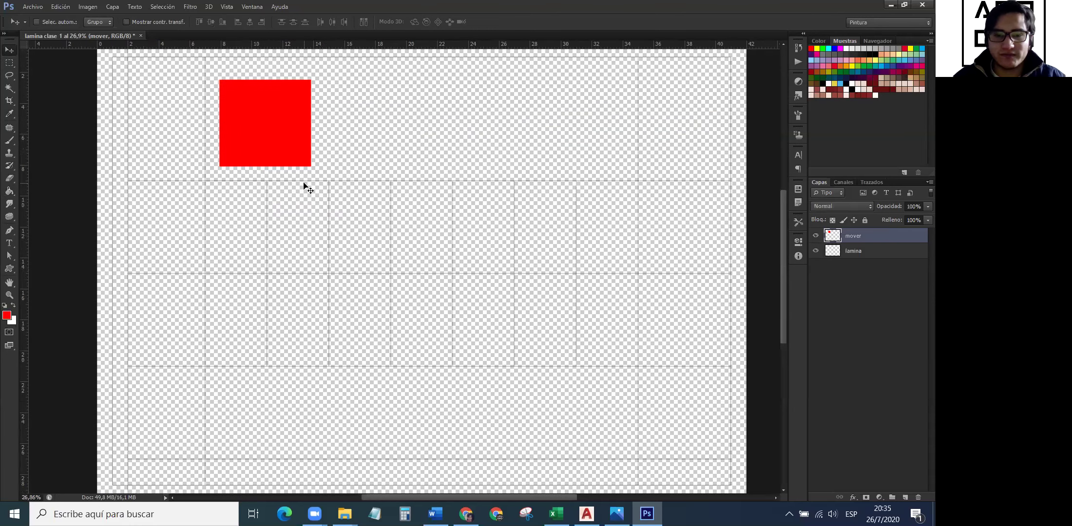
scroll(448, 241, "down", 1)
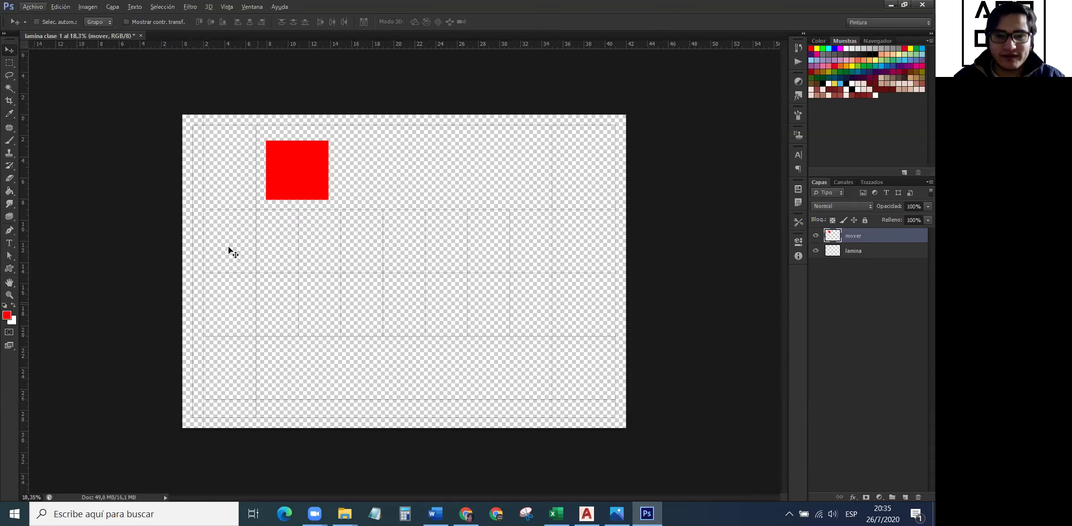
scroll(265, 144, "up", 1)
left_click_drag(282, 145, 449, 222)
left_click_drag(295, 141, 282, 136)
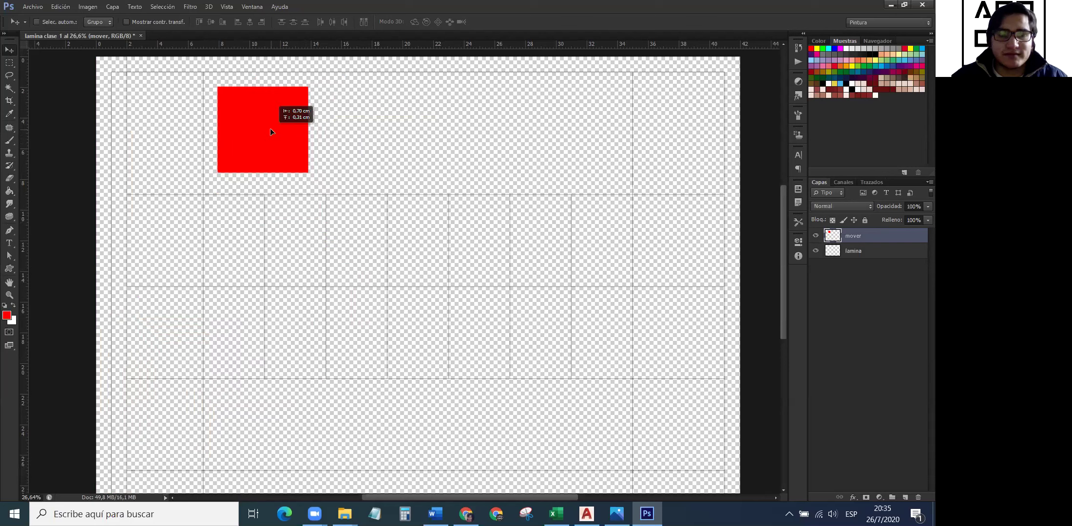
left_click_drag(352, 117, 356, 122)
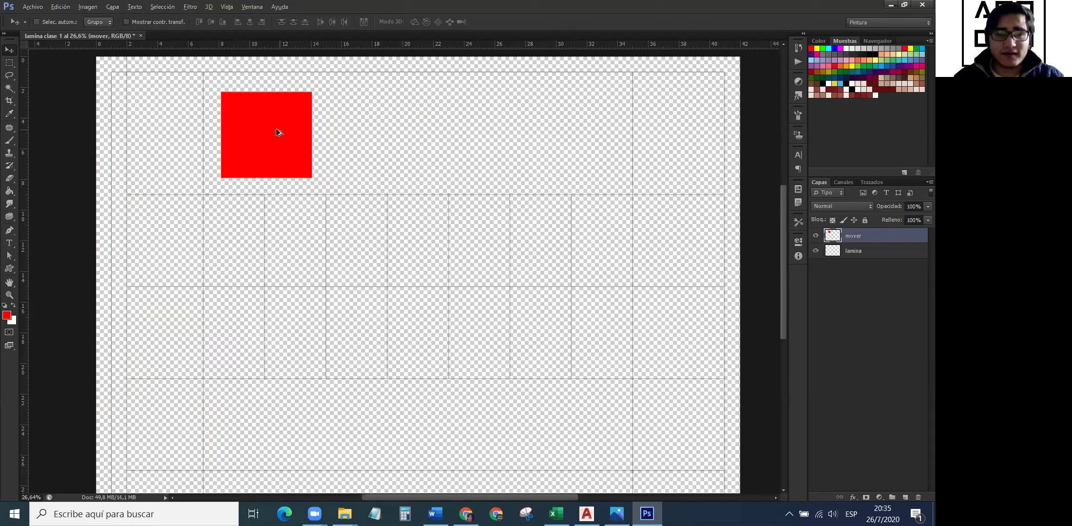
Duplicate the red square level with the original on its right side, and select the original and copy layers in turn.
left_click_drag(353, 135, 382, 129)
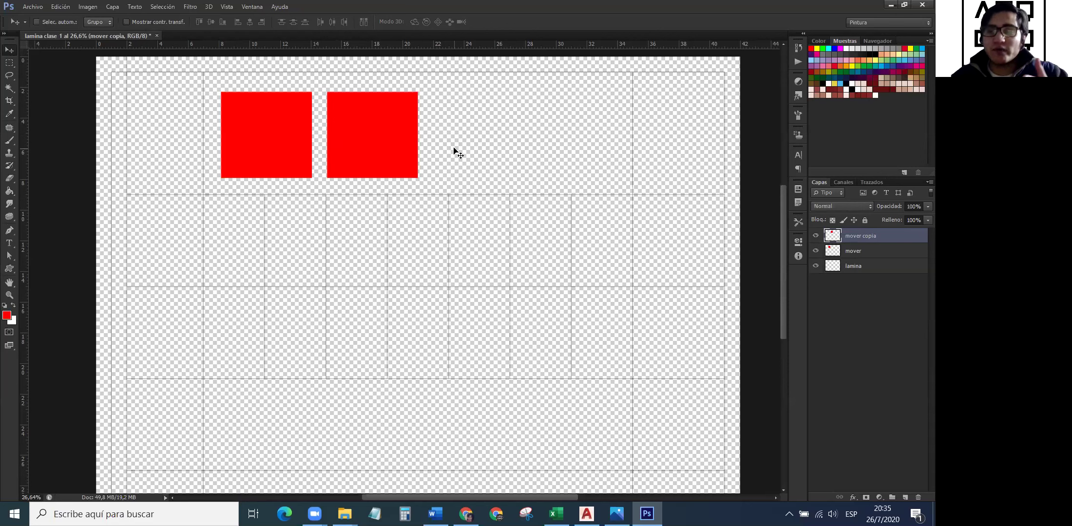
left_click(860, 251)
left_click(860, 236)
left_click(863, 246)
left_click(862, 238)
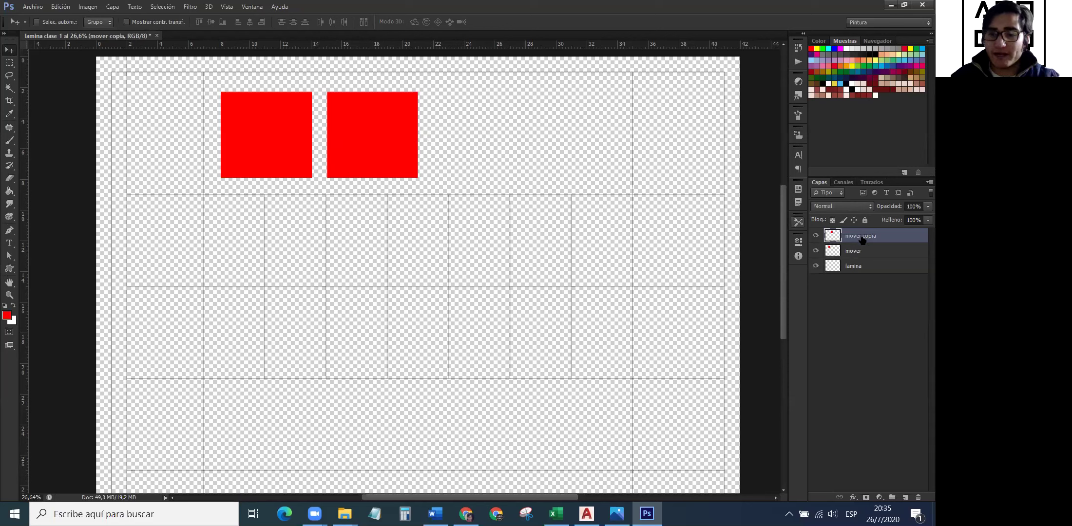
left_click(859, 250)
left_click(860, 237)
left_click(858, 250)
left_click(856, 239)
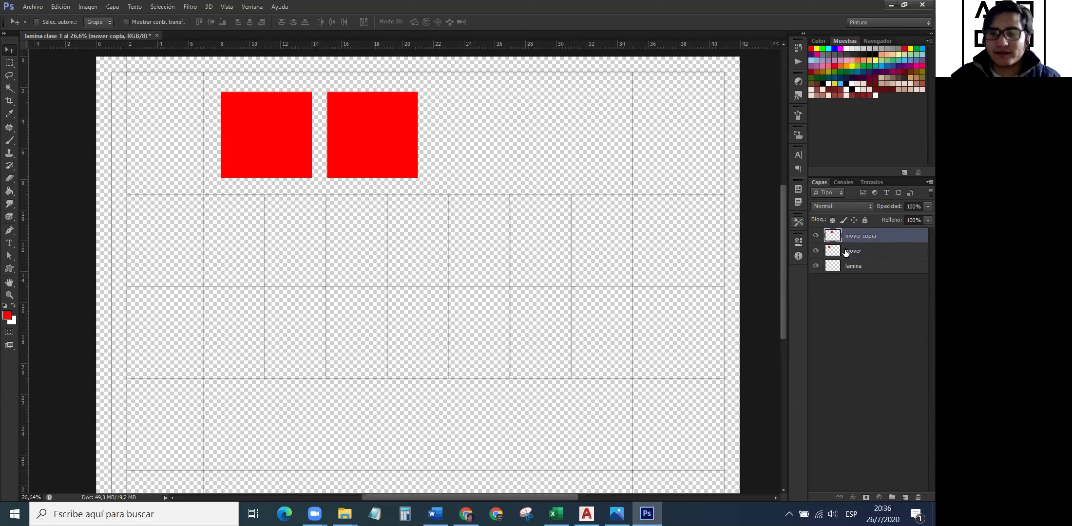
left_click(846, 252)
left_click(851, 236)
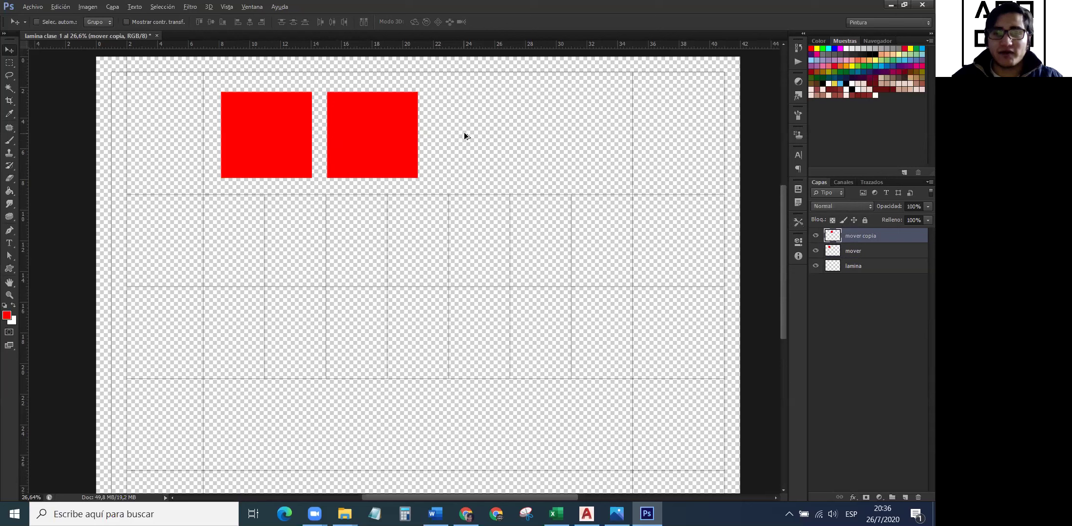
Duplicate the "mover copia" square once more farther right at the same height, and select each of the three square layers in turn.
left_click_drag(368, 129, 485, 130)
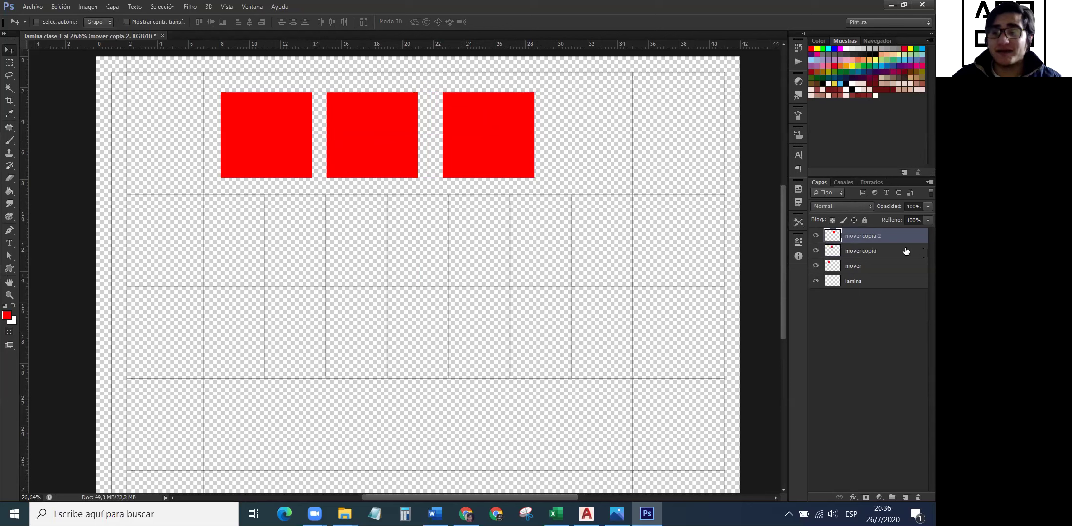
left_click(875, 253)
left_click(869, 268)
left_click(870, 238)
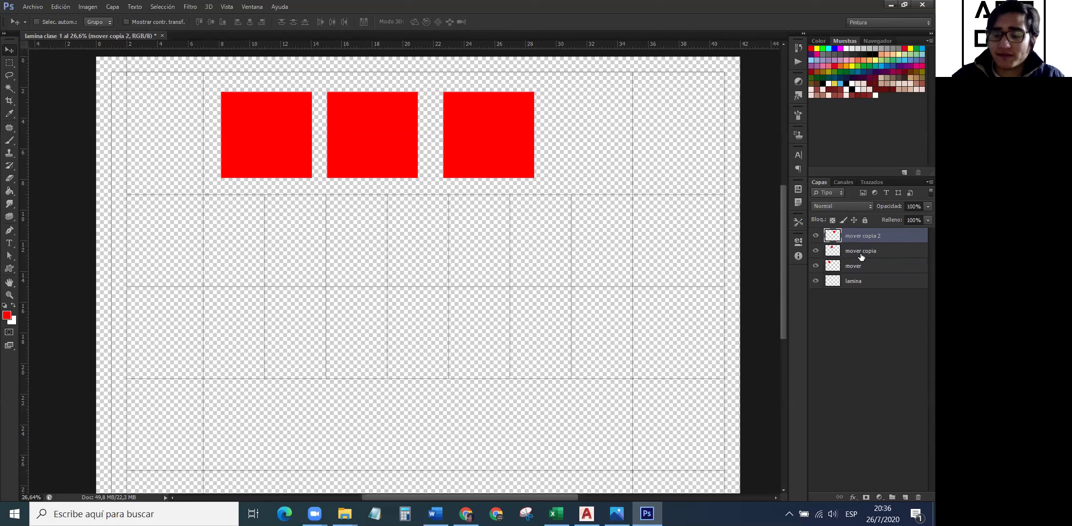
left_click(888, 270)
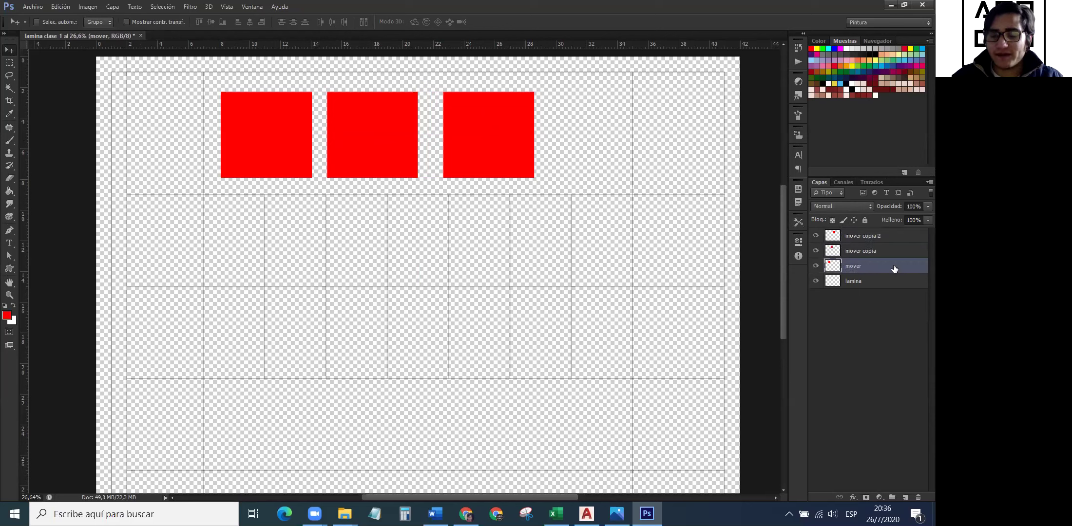
left_click(871, 253)
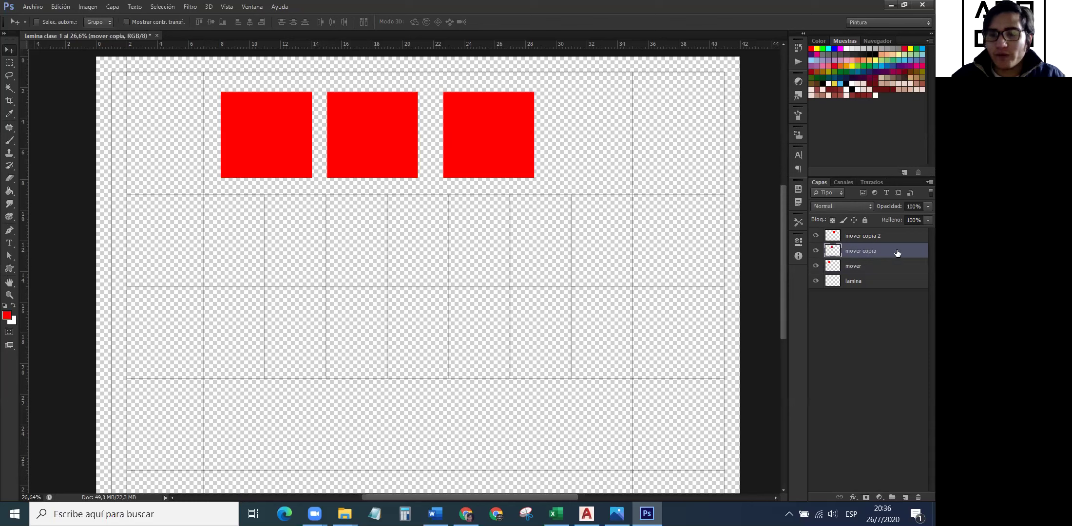
left_click(862, 237)
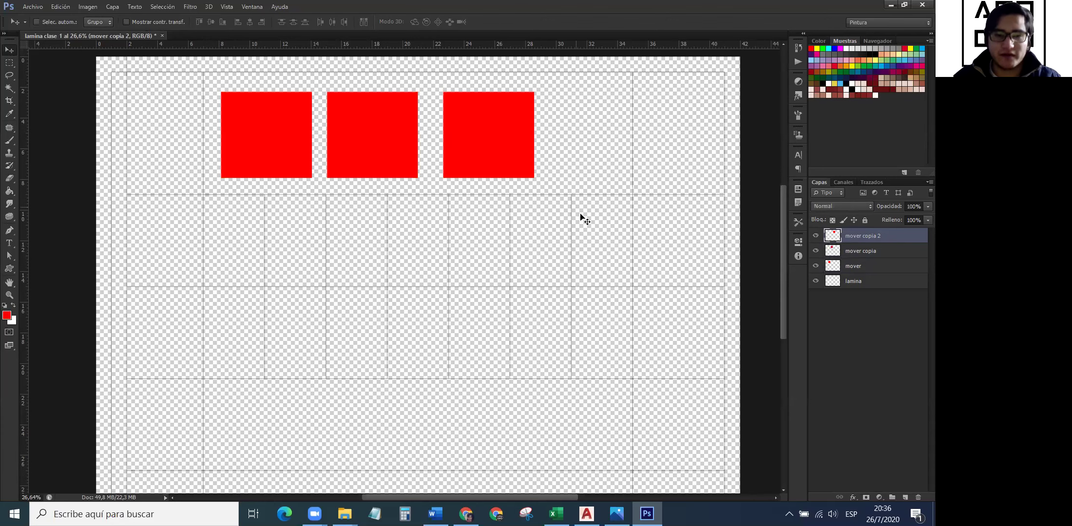
Move the "mover copia 2" square slightly farther right within the large upper cell, level with the other two squares.
scroll(453, 168, "down", 2)
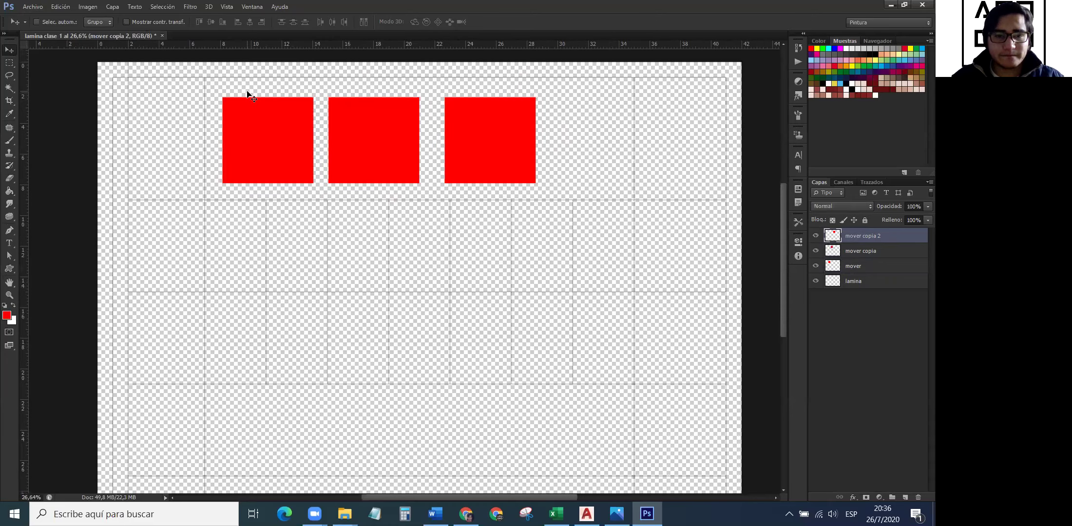
scroll(251, 93, "up", 2)
scroll(598, 183, "down", 1)
scroll(451, 210, "down", 1)
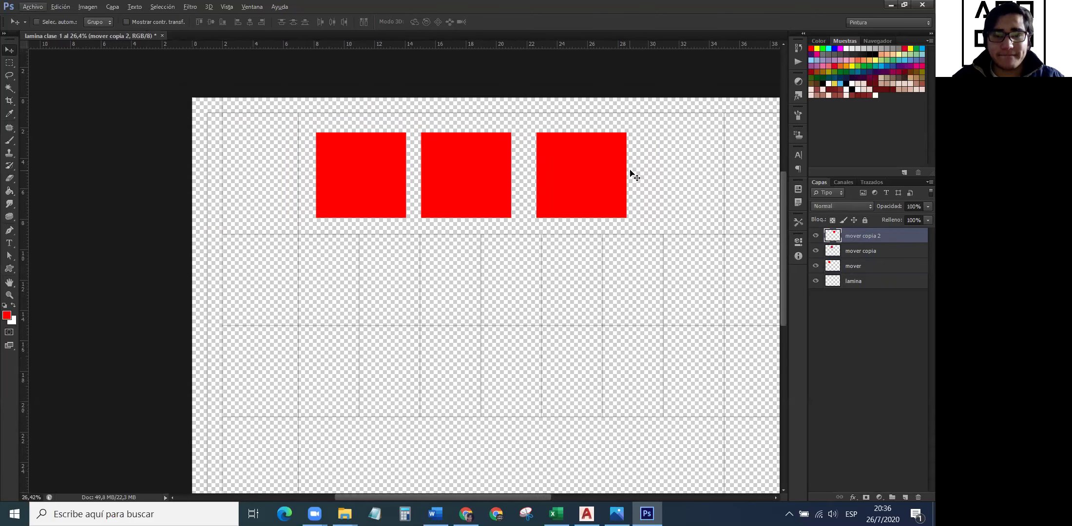
scroll(634, 169, "up", 1)
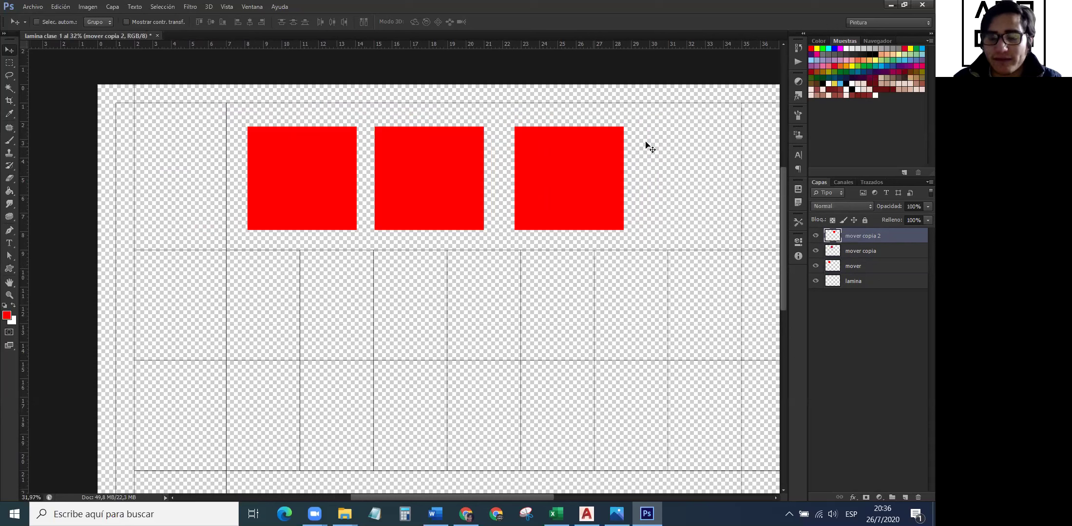
left_click_drag(701, 138, 705, 157)
mouse_move(416, 136)
left_mouse_down()
mouse_move(418, 159)
mouse_move(428, 163)
mouse_move(433, 147)
mouse_move(434, 254)
mouse_move(441, 144)
mouse_move(407, 145)
left_mouse_up()
left_click_drag(429, 176, 439, 121)
left_click_drag(630, 155, 593, 155)
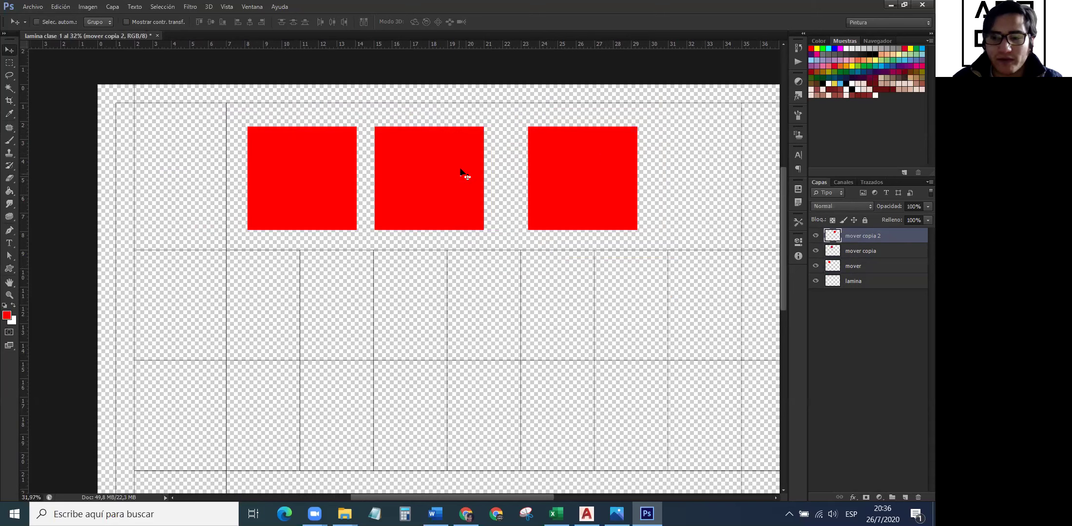
left_click_drag(403, 159, 413, 160)
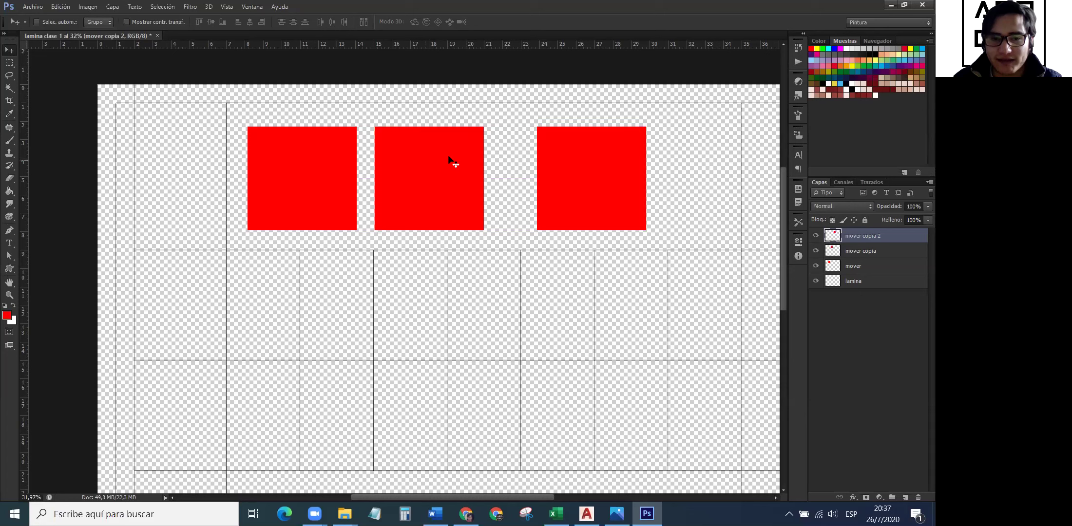
Shift the middle square on "mover copia" slightly to the right and nudge the first square on "mover" by its own layer.
left_click(875, 254)
left_click_drag(447, 185, 458, 168)
left_click(860, 265)
mouse_move(331, 189)
left_mouse_down()
mouse_move(342, 190)
mouse_move(330, 189)
left_mouse_up()
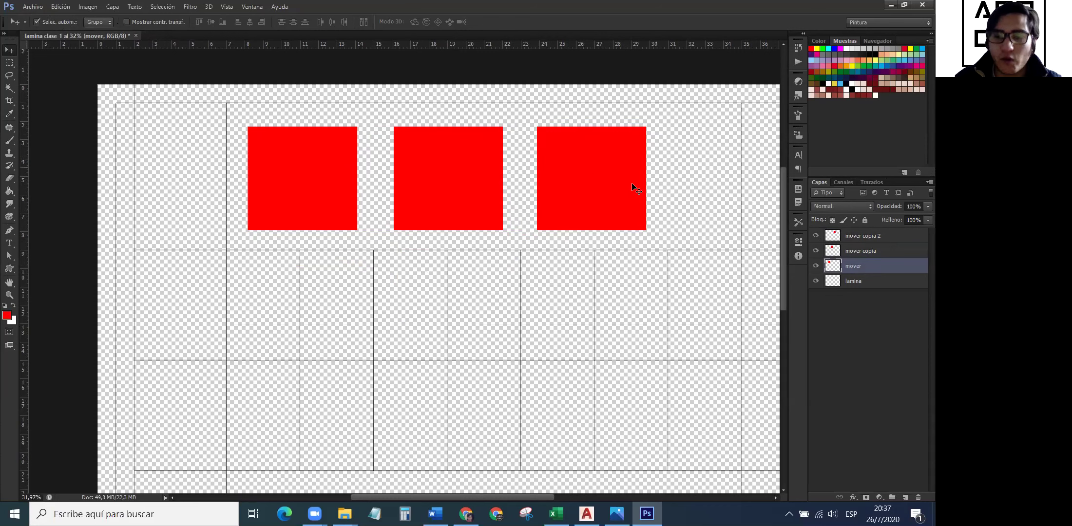
With auto-select on, pick the third square directly on the canvas and move it farther right, level with the others.
left_click(617, 221)
left_click_drag(616, 221, 635, 151)
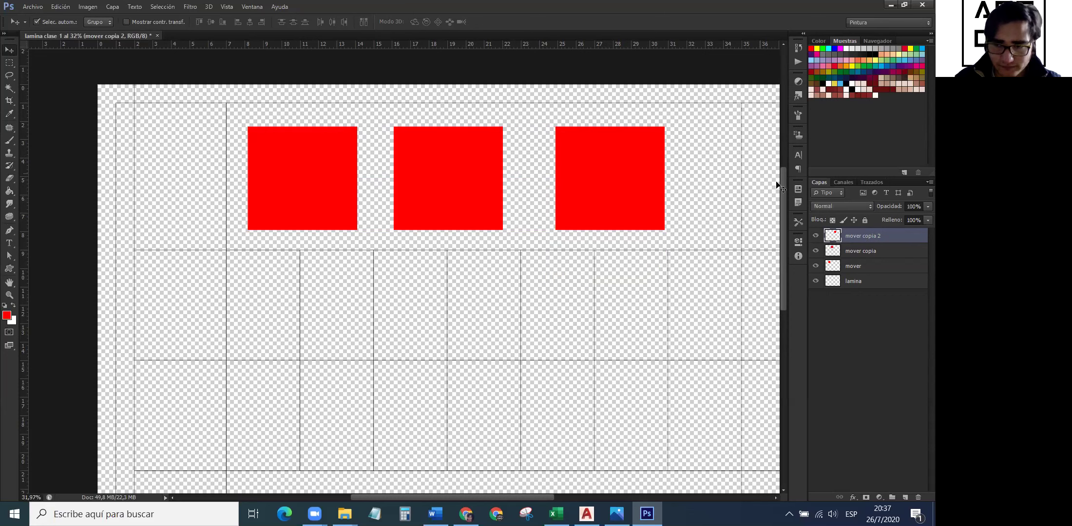
left_click_drag(616, 195, 669, 189)
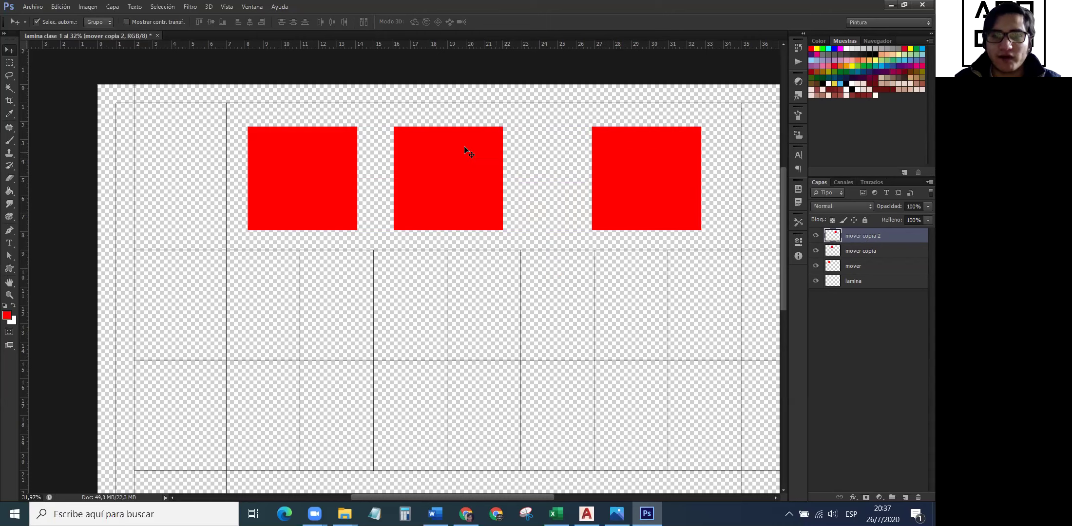
mouse_move(652, 152)
left_mouse_down()
mouse_move(615, 152)
mouse_move(662, 151)
mouse_move(650, 149)
left_mouse_up()
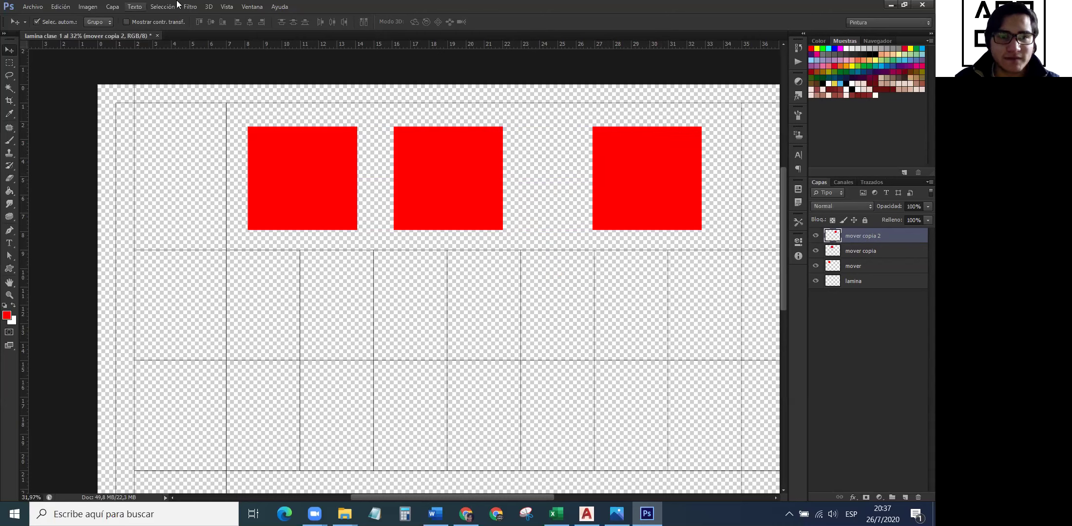
Check that smart guides are set to show, and move the middle square farther right in line with the other two.
left_click(229, 7)
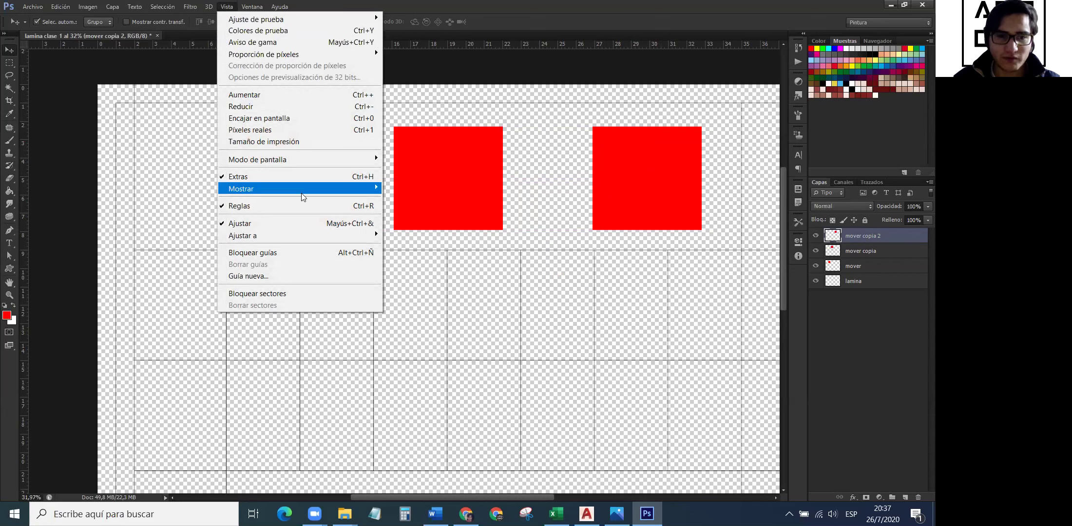
mouse_move(319, 192)
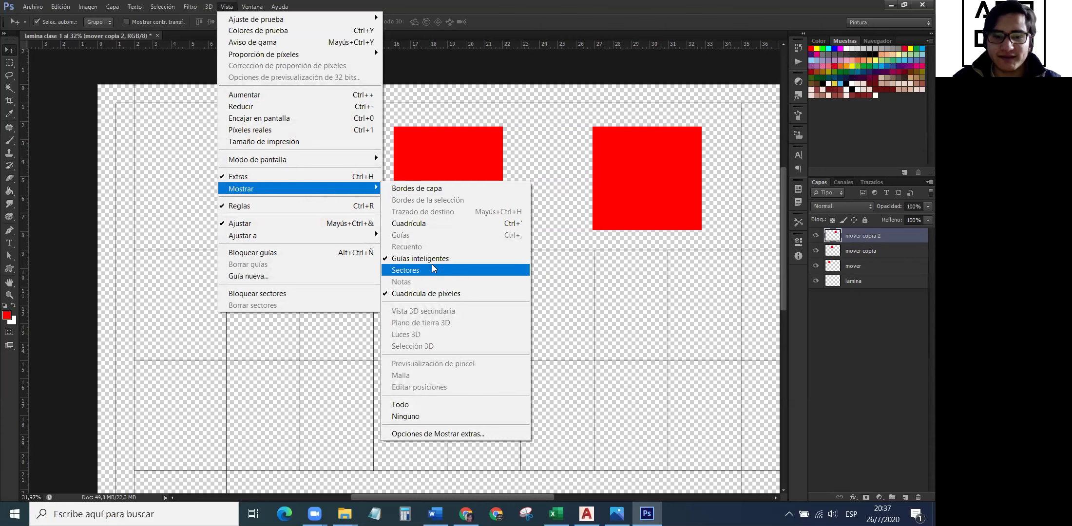
left_click(650, 196)
mouse_move(497, 185)
left_mouse_down()
mouse_move(519, 186)
mouse_move(477, 185)
left_mouse_up()
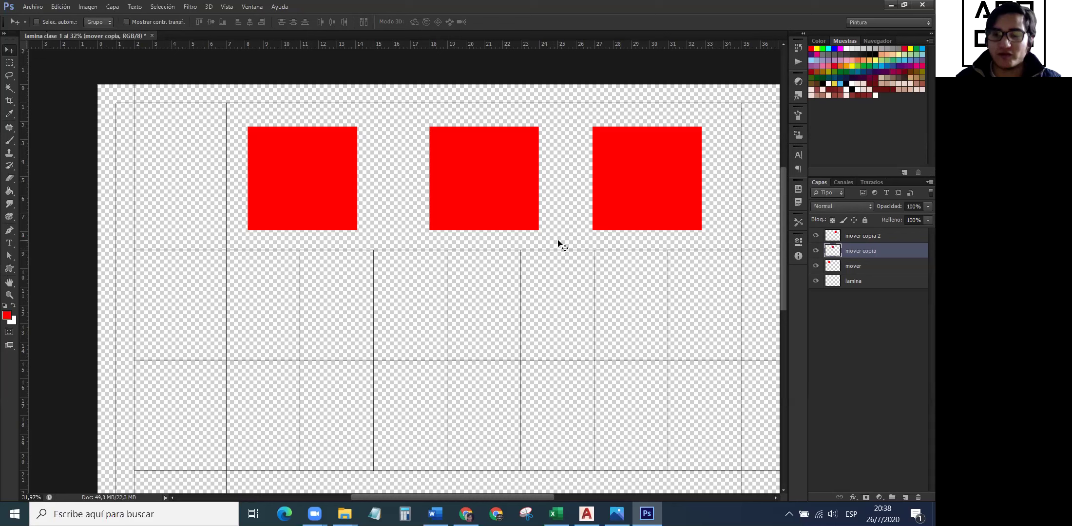
With auto-select off and its target set to Capa, select the "mover copia 2" layer and shift its square slightly right.
left_click(882, 266)
left_click(874, 238)
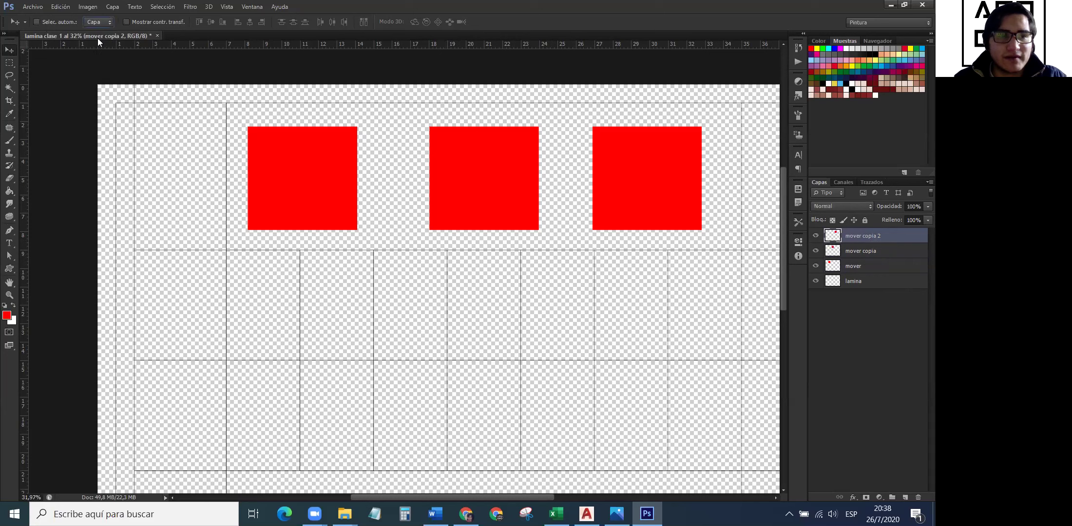
left_click_drag(366, 152, 376, 149)
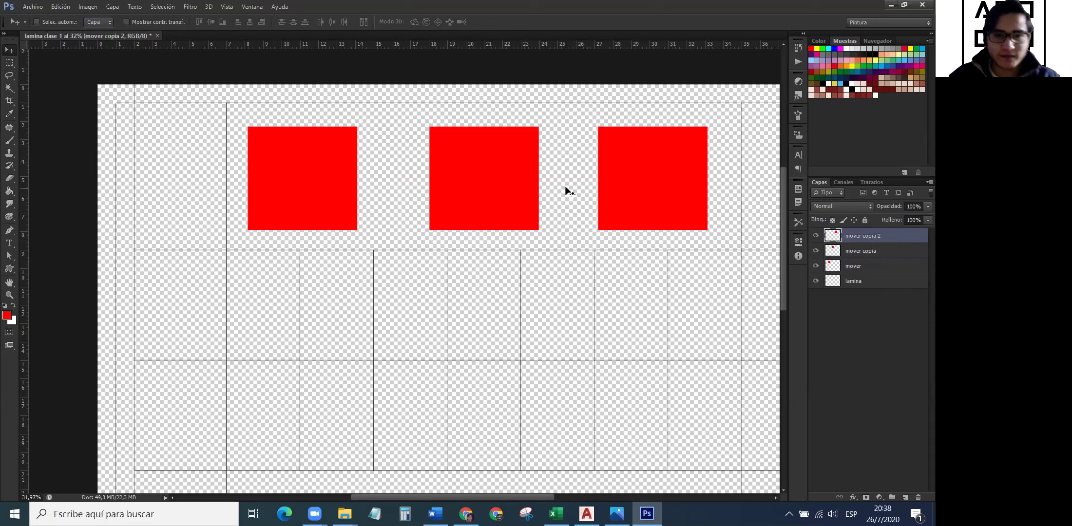
Select each square layer in turn and switch the visibility of "mover" off and on several times, leaving it visible.
left_click(869, 266)
left_click(859, 252)
left_click(860, 237)
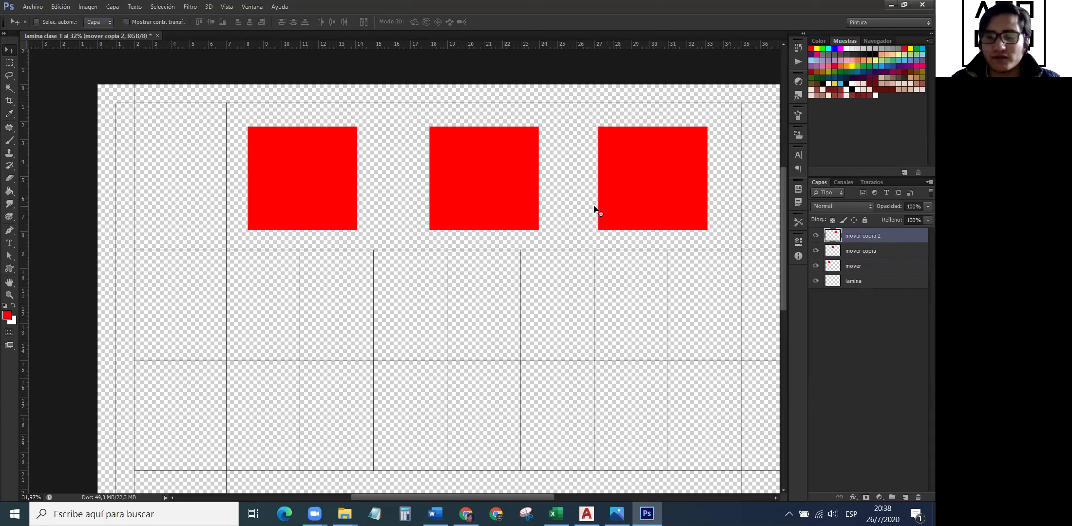
left_click(853, 269)
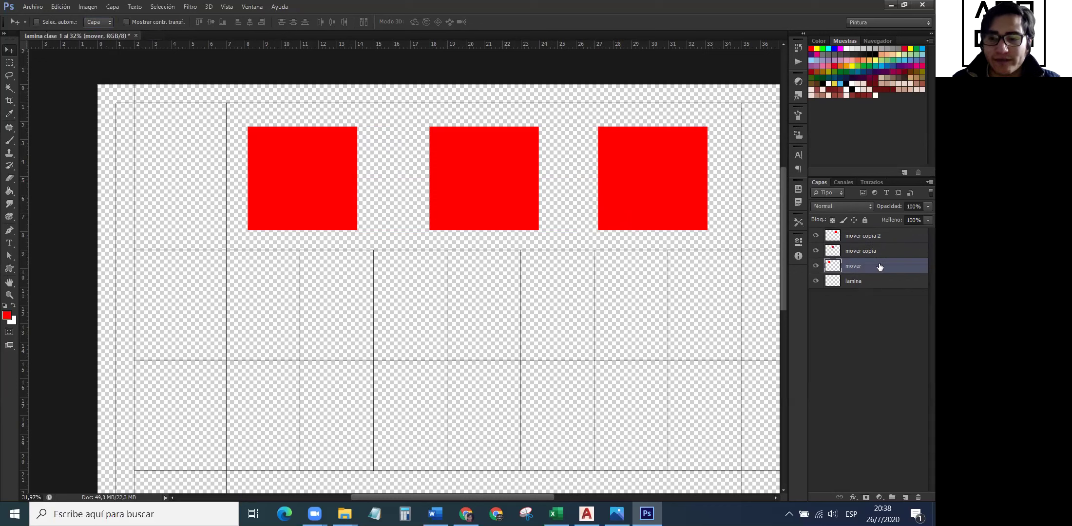
left_click(816, 266)
left_click(817, 266)
left_click(816, 266)
left_click(816, 266)
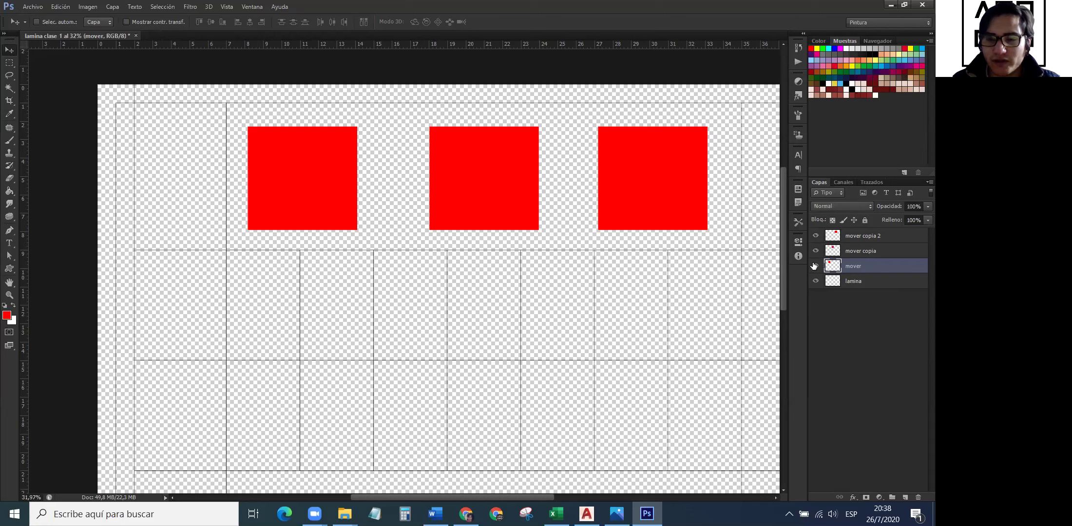
left_click(816, 266)
left_click(816, 267)
left_click(816, 267)
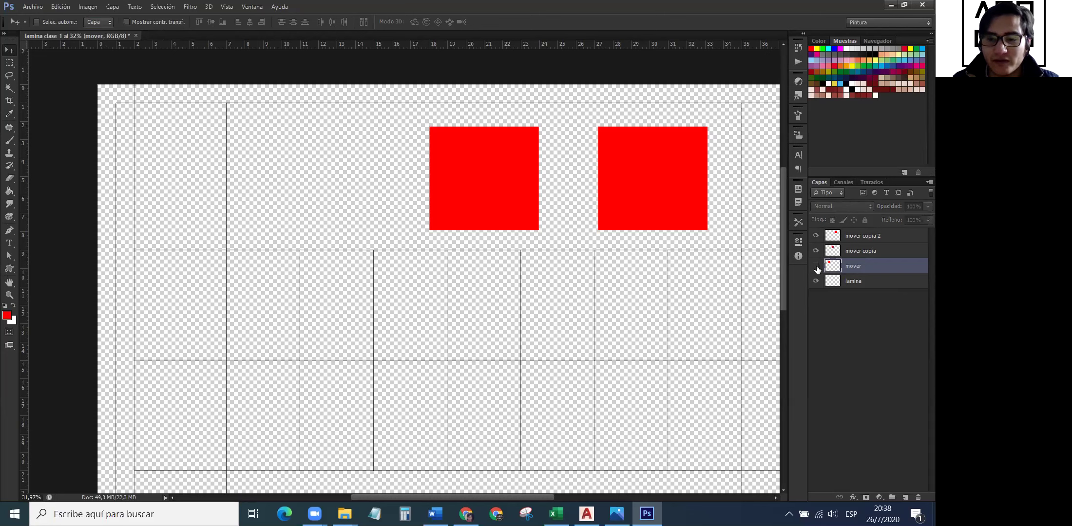
left_click(816, 267)
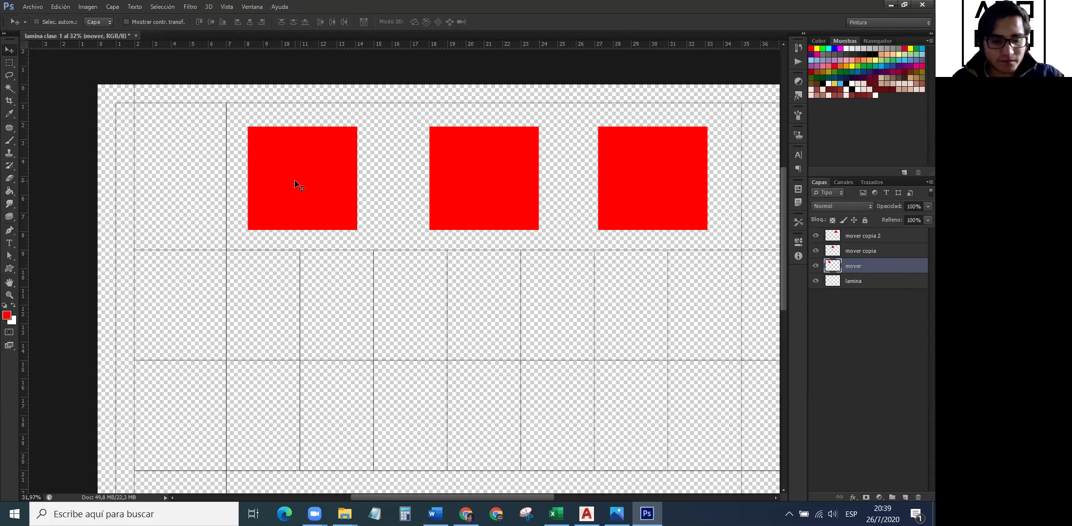
Start a free transform on the "mover" square, stretch it to about 106% width and reposition it slightly.
key("ctrl+t")
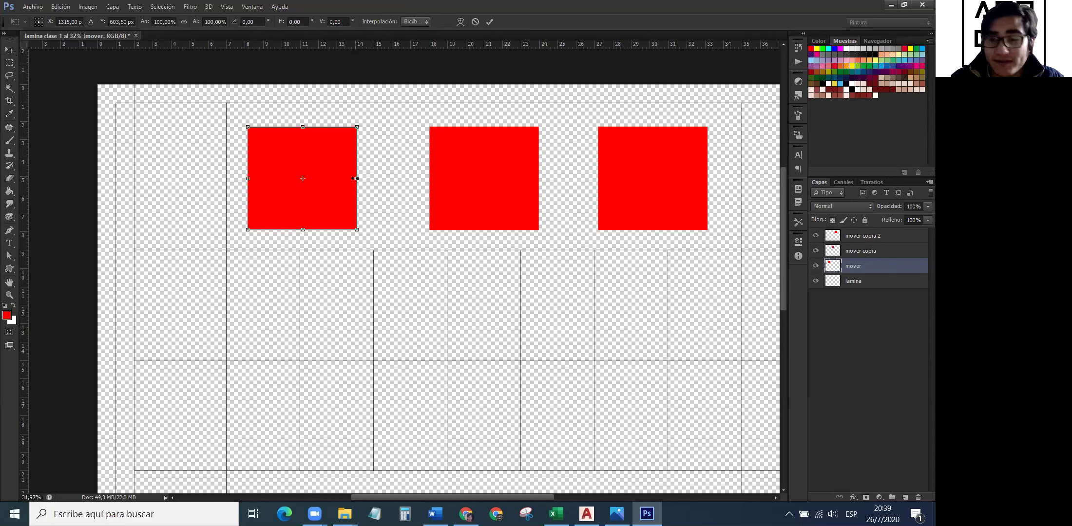
left_click_drag(428, 176, 363, 177)
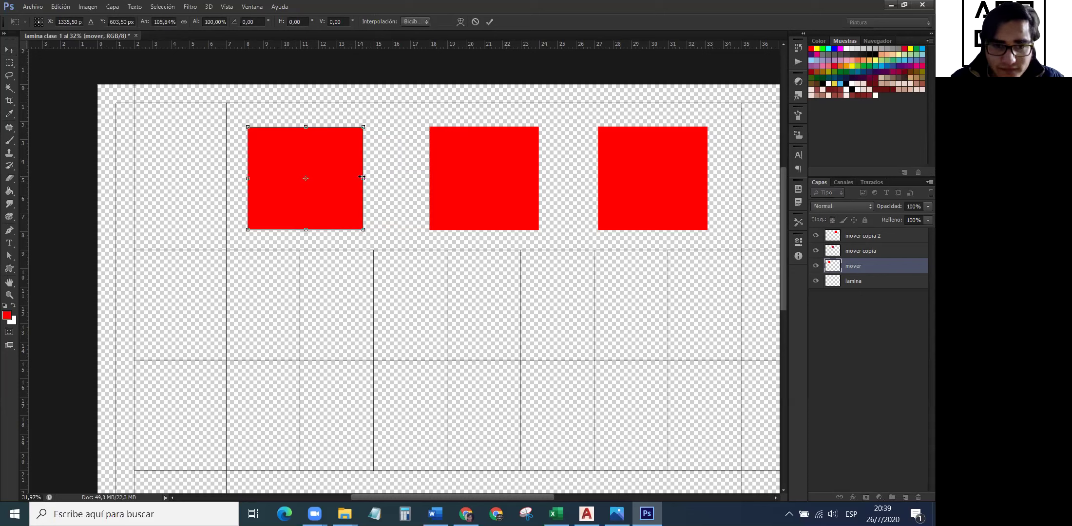
left_click_drag(302, 129, 301, 127)
mouse_move(247, 128)
left_mouse_down()
mouse_move(237, 112)
mouse_move(263, 134)
mouse_move(242, 114)
mouse_move(250, 130)
left_mouse_up()
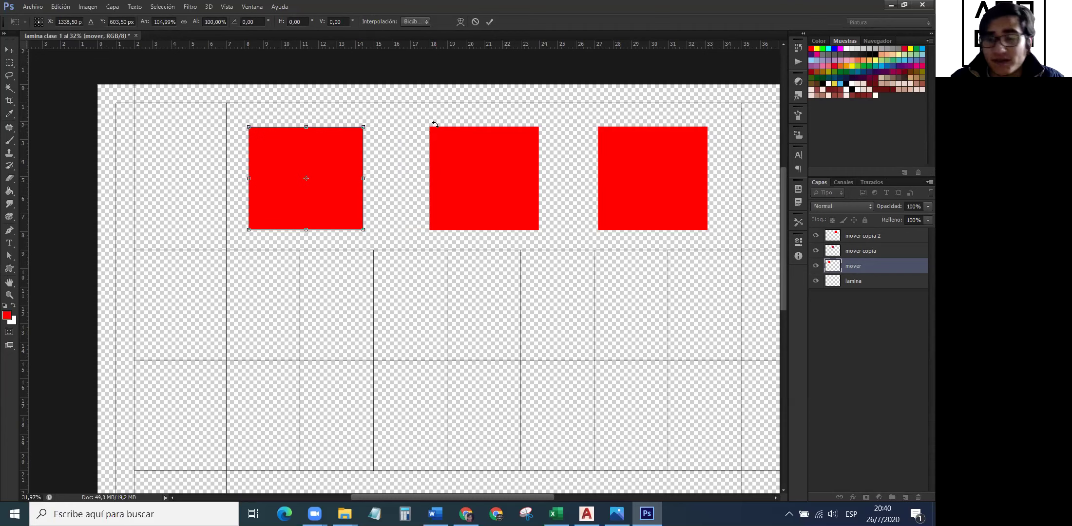
mouse_move(305, 160)
left_mouse_down()
mouse_move(332, 159)
mouse_move(295, 159)
mouse_move(323, 159)
mouse_move(310, 157)
left_mouse_up()
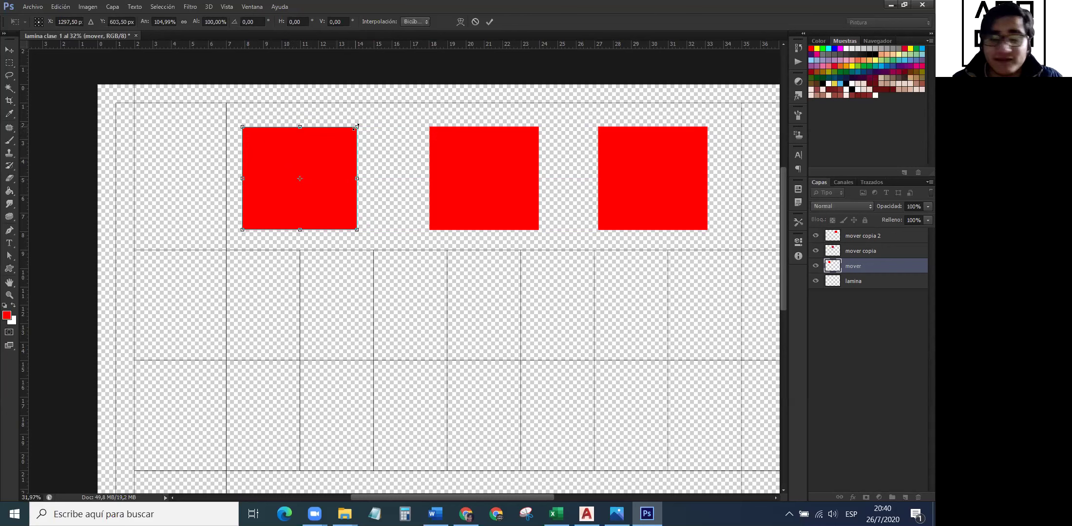
mouse_move(355, 127)
left_mouse_down()
mouse_move(392, 99)
mouse_move(300, 177)
mouse_move(323, 168)
mouse_move(375, 111)
mouse_move(348, 144)
mouse_move(361, 181)
mouse_move(372, 118)
mouse_move(374, 178)
mouse_move(366, 141)
mouse_move(384, 164)
mouse_move(357, 126)
left_mouse_up()
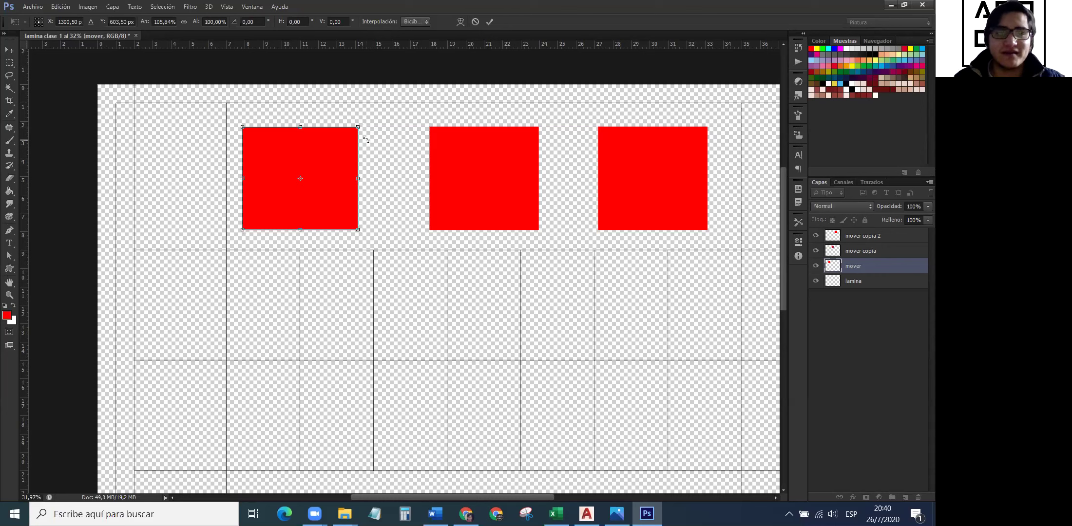
mouse_move(307, 147)
left_mouse_down()
mouse_move(319, 146)
mouse_move(310, 147)
left_mouse_up()
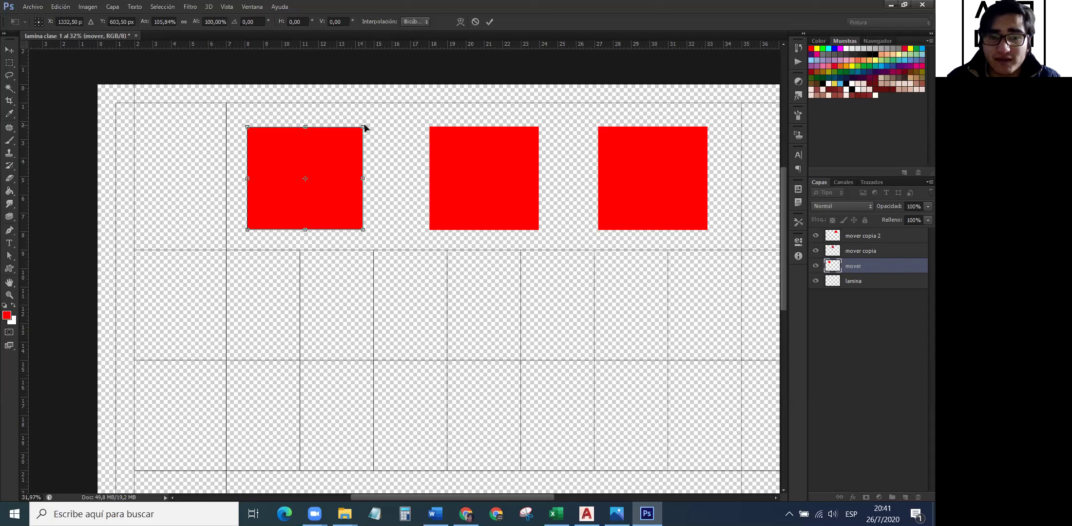
Distort all four corners of the "mover" square into an irregular quadrilateral with a long lower-right point, and apply the transform.
left_click_drag(387, 155, 409, 119)
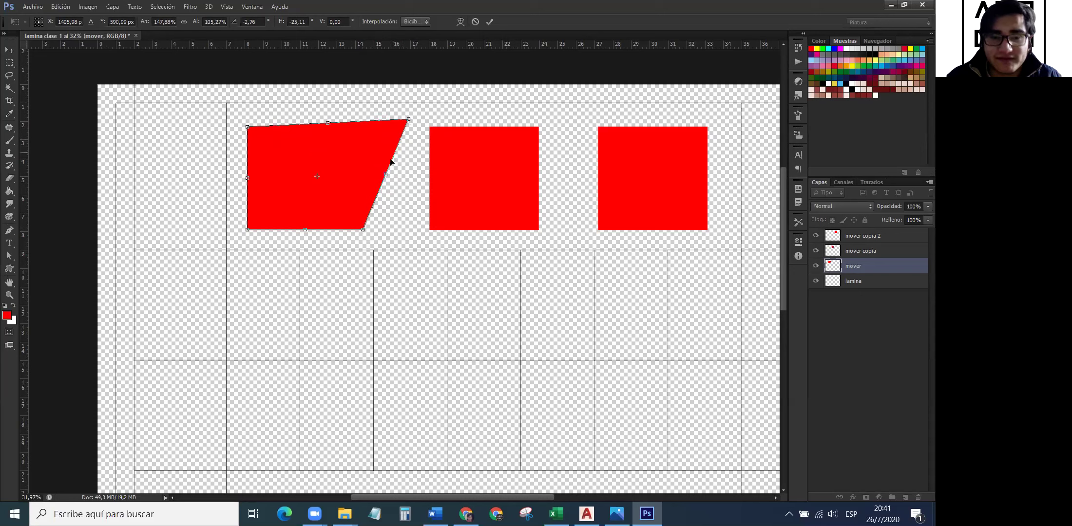
left_click_drag(365, 231, 339, 191)
left_click_drag(249, 231, 237, 207)
left_click_drag(259, 129, 268, 149)
left_click_drag(344, 191, 407, 228)
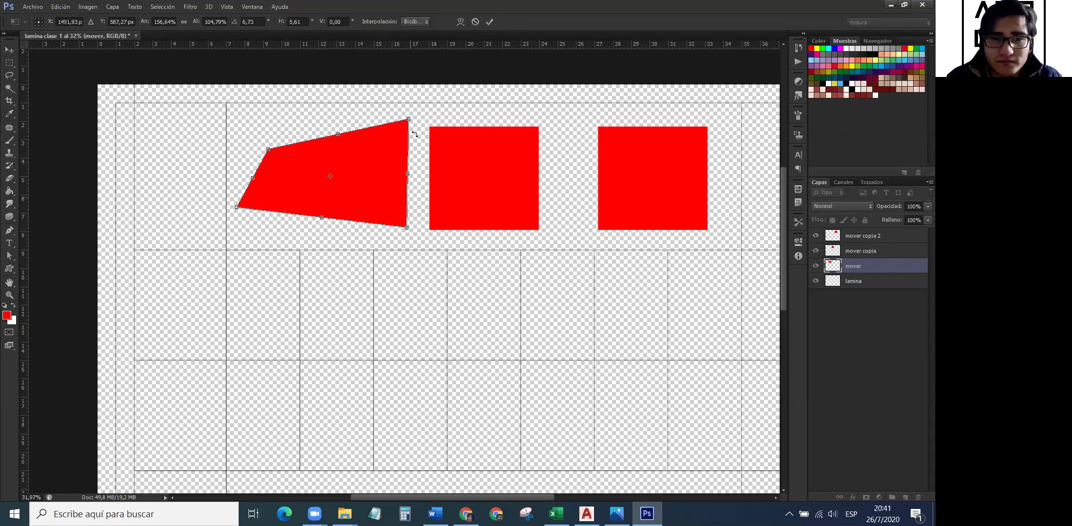
left_click_drag(407, 119, 331, 140)
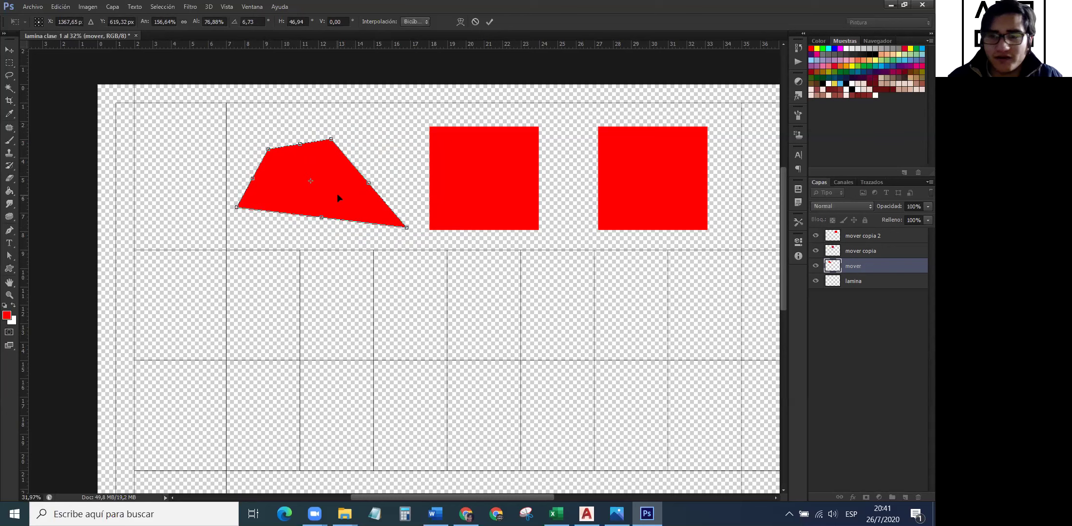
key("Return")
Scale the middle square on layer "mover copia" to about half its size, keeping its lower-left corner in place.
scroll(321, 200, "down", 2)
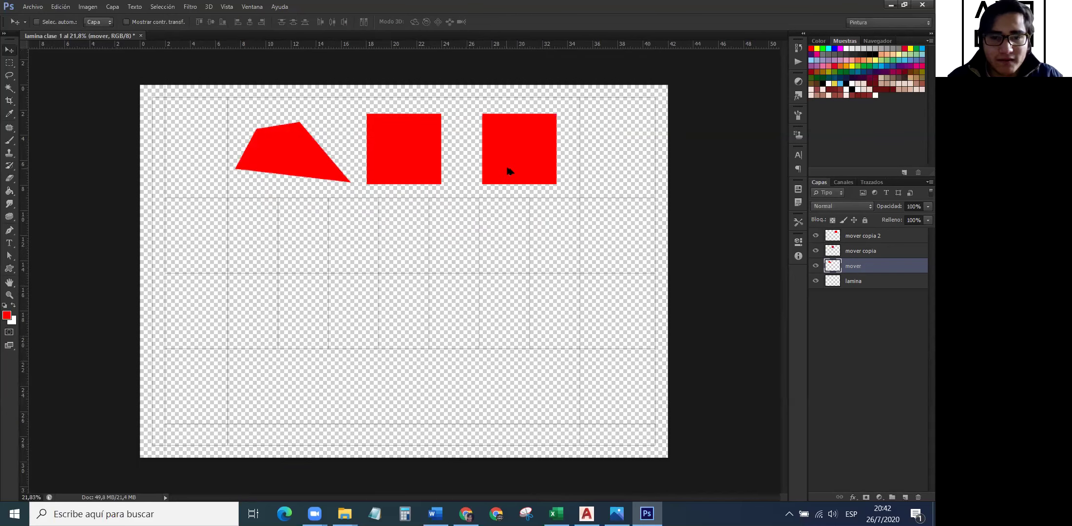
scroll(506, 163, "up", 3)
scroll(446, 182, "down", 2)
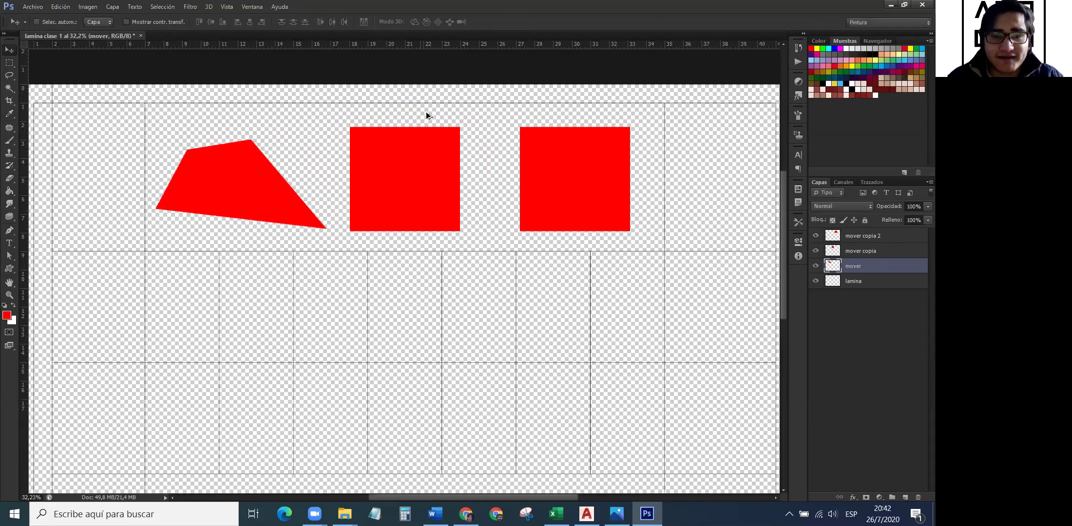
scroll(455, 216, "up", 3)
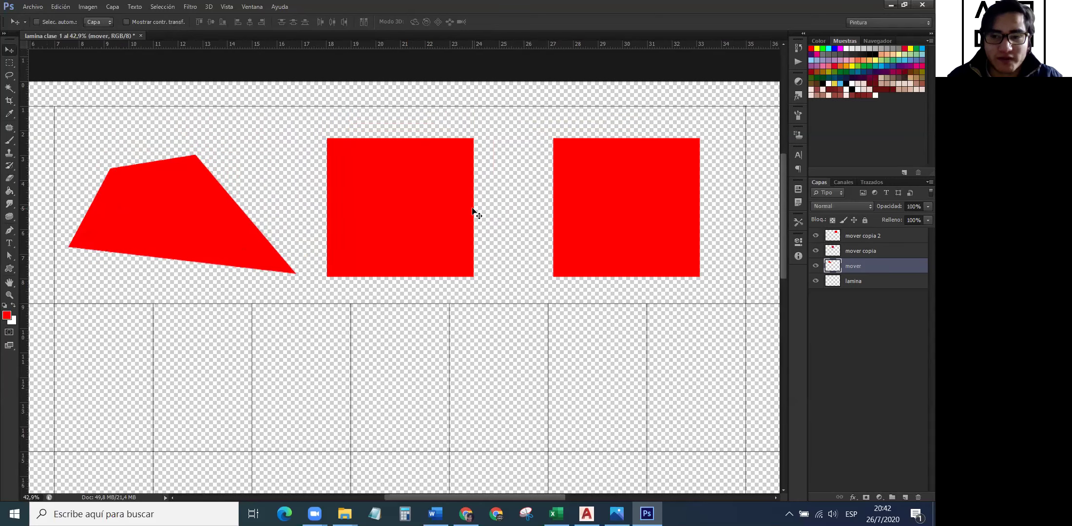
left_click(860, 254)
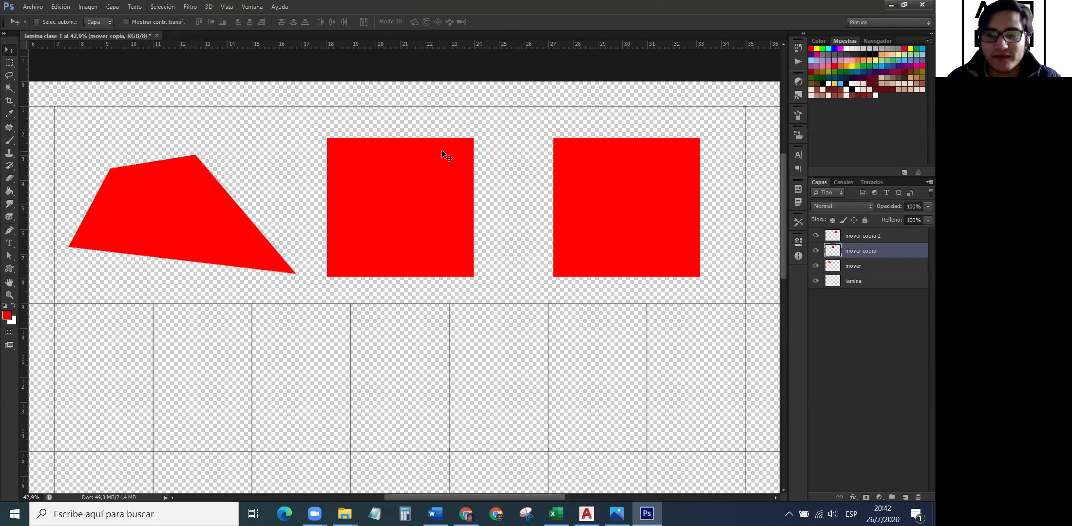
key("ctrl+t")
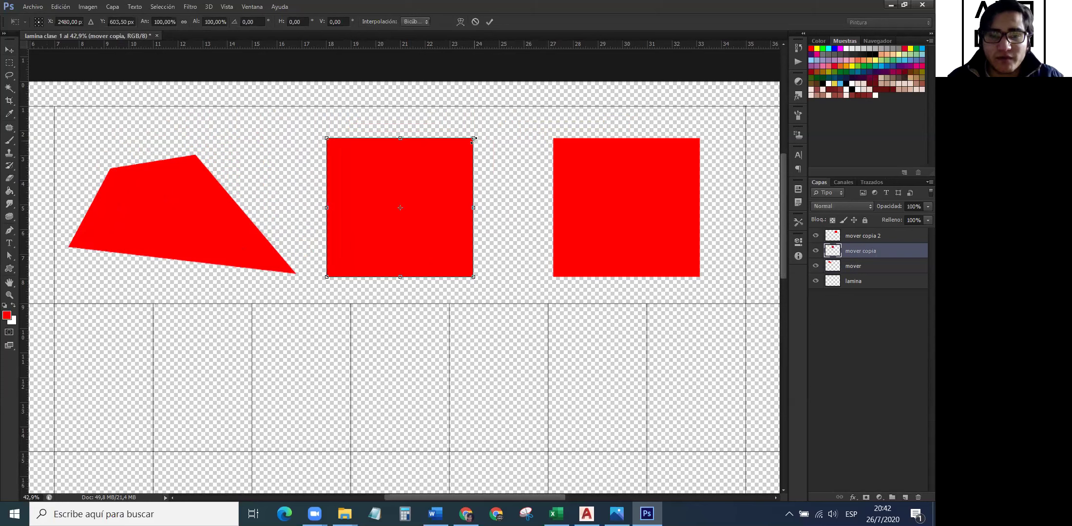
left_click_drag(474, 140, 400, 208)
key("Return")
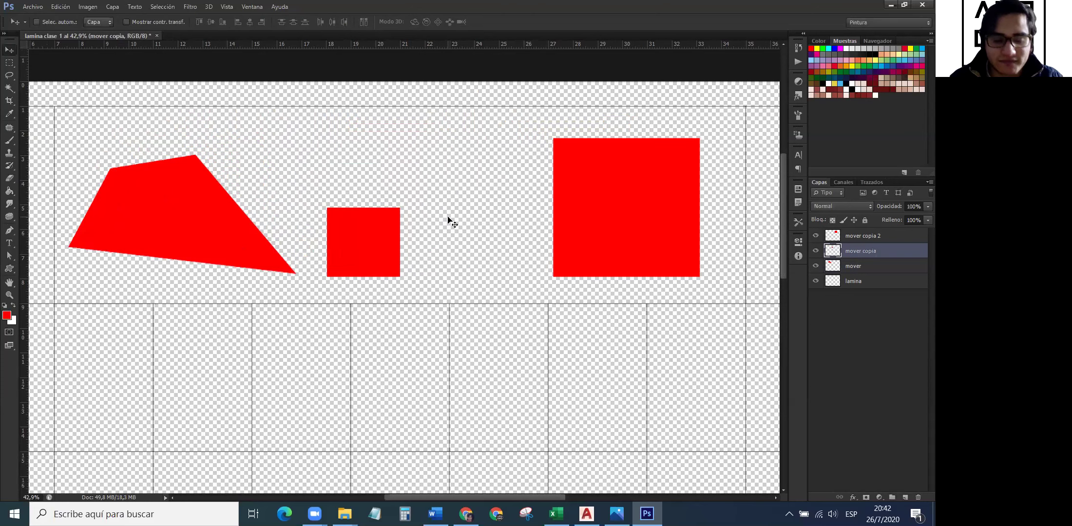
Select the "mover copia 2" layer and move its square left, closer to the small square.
scroll(512, 200, "down", 2)
scroll(589, 181, "up", 1)
mouse_move(588, 194)
left_mouse_down()
mouse_move(555, 201)
mouse_move(589, 191)
left_mouse_up()
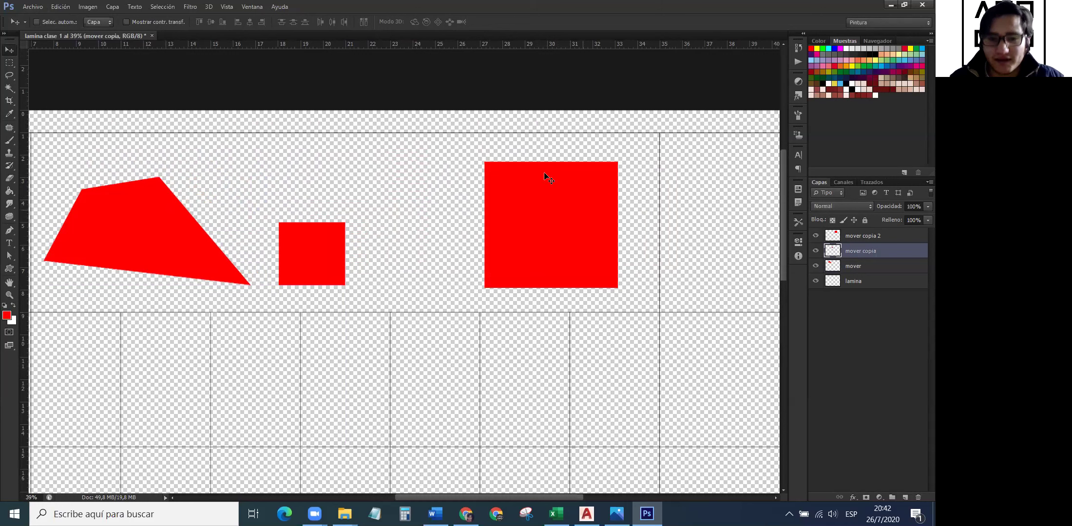
left_click(906, 239)
left_click_drag(598, 231, 541, 226)
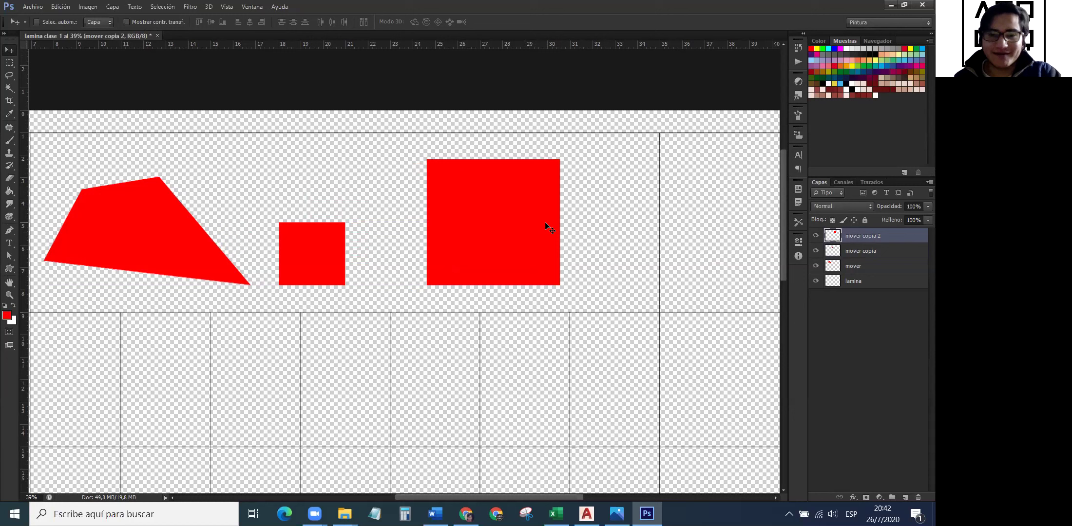
Free-transform the "mover copia 2" square, moving each of its four corners to form a tilted irregular quadrilateral.
key("ctrl+t")
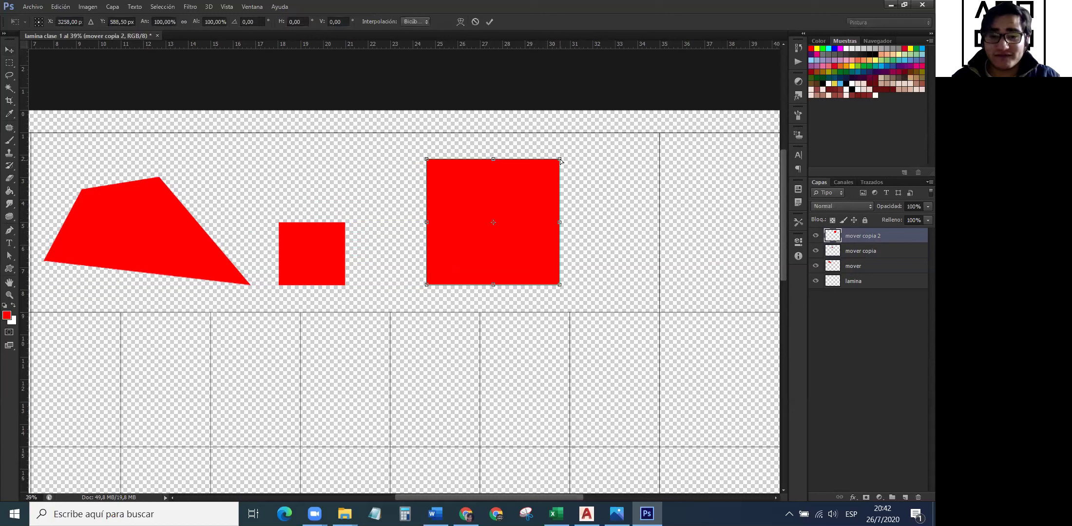
left_click_drag(561, 162, 625, 239)
left_click_drag(558, 285, 464, 314)
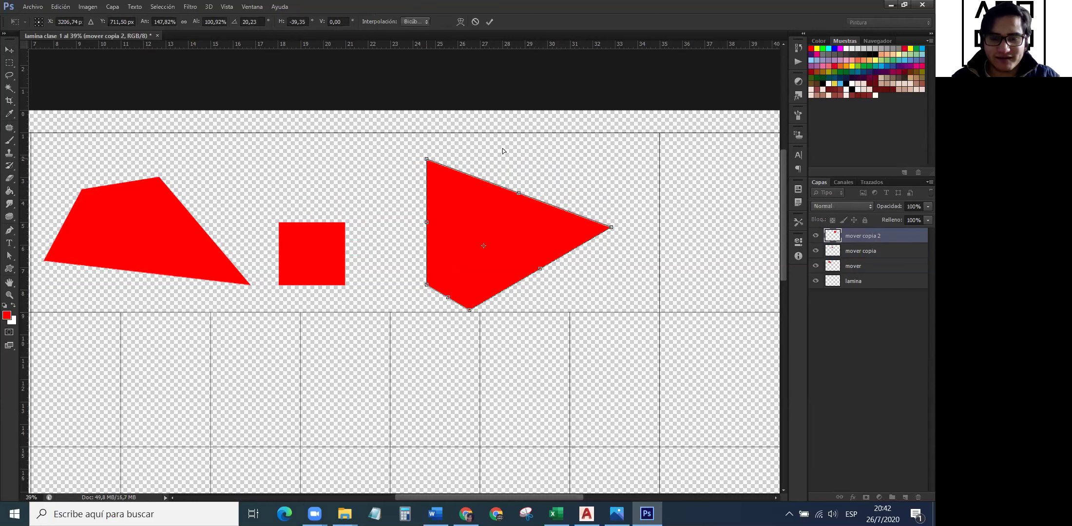
left_click_drag(428, 160, 560, 152)
left_click_drag(427, 286, 412, 180)
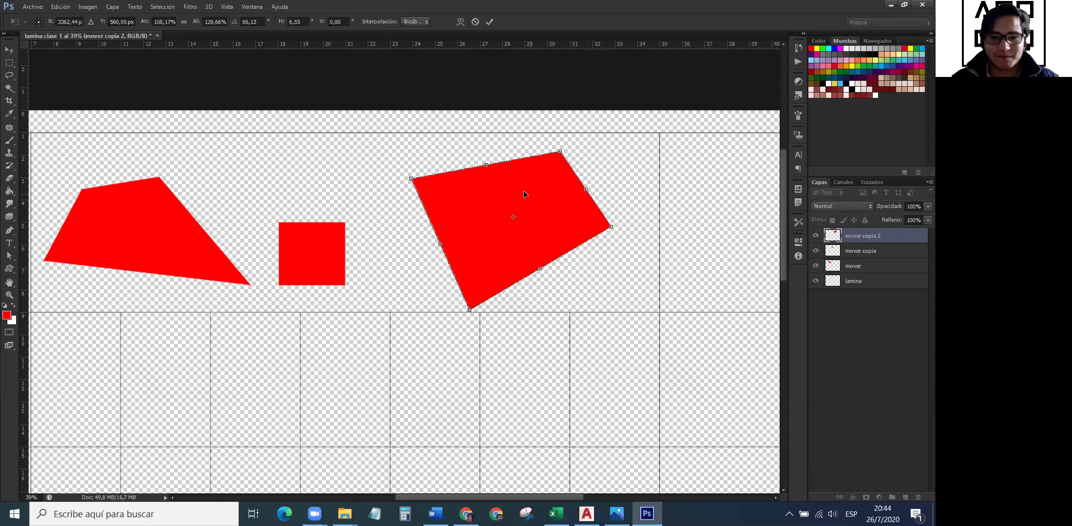
Shift the distorted shape slightly left, lower its top-right corner, apply the transform and nudge the shape into place.
left_click_drag(523, 194, 516, 193)
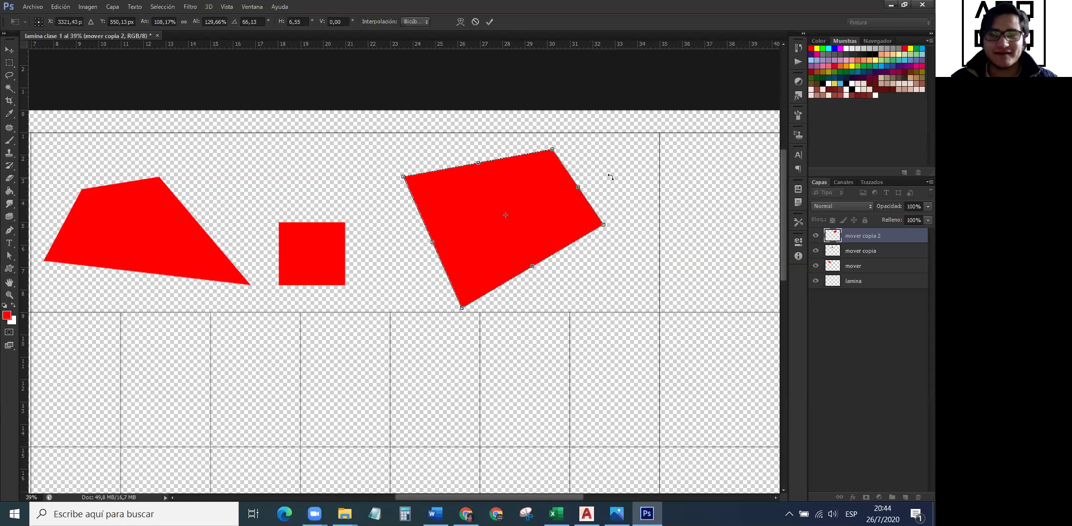
left_click_drag(551, 151, 545, 174)
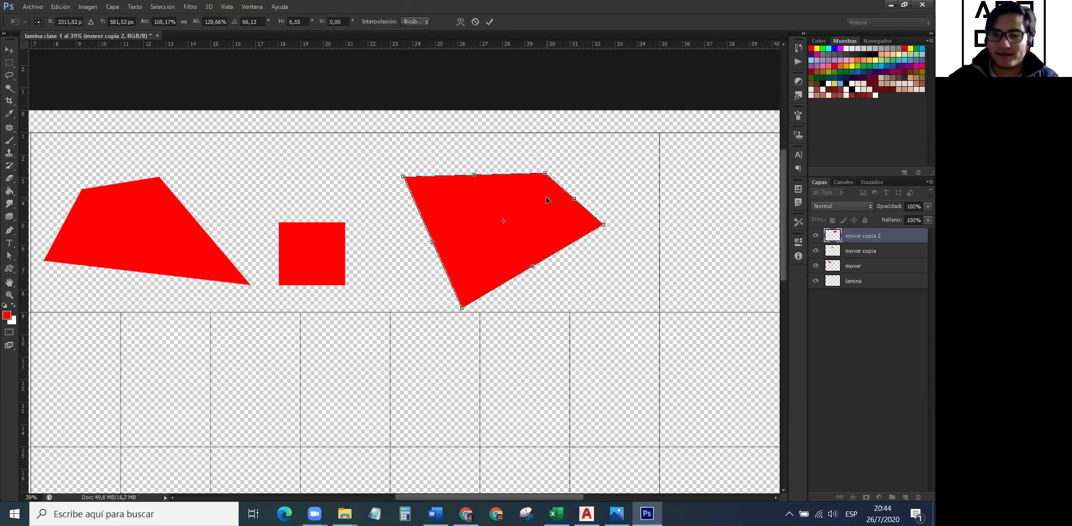
key("Return")
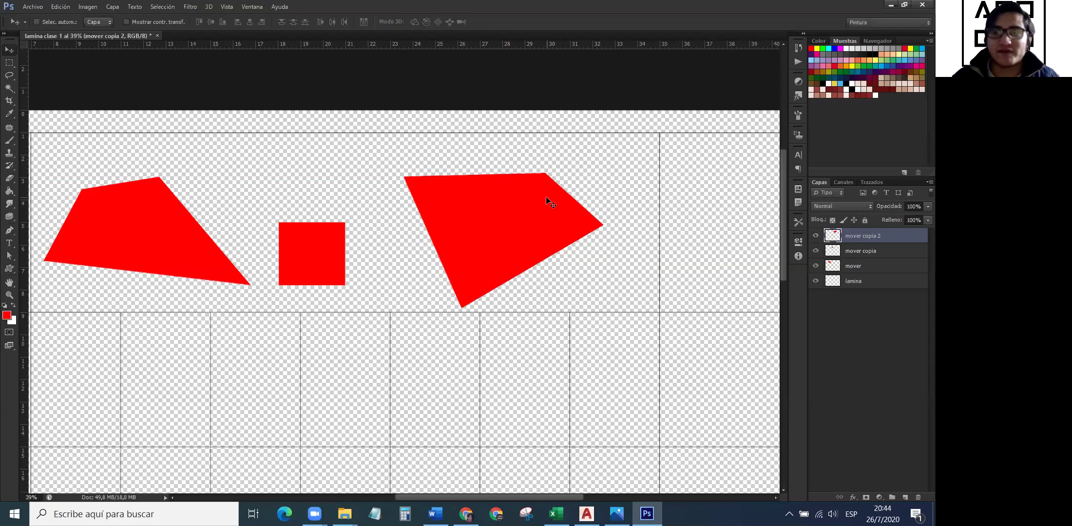
mouse_move(521, 220)
left_mouse_down()
mouse_move(511, 214)
mouse_move(530, 204)
left_mouse_up()
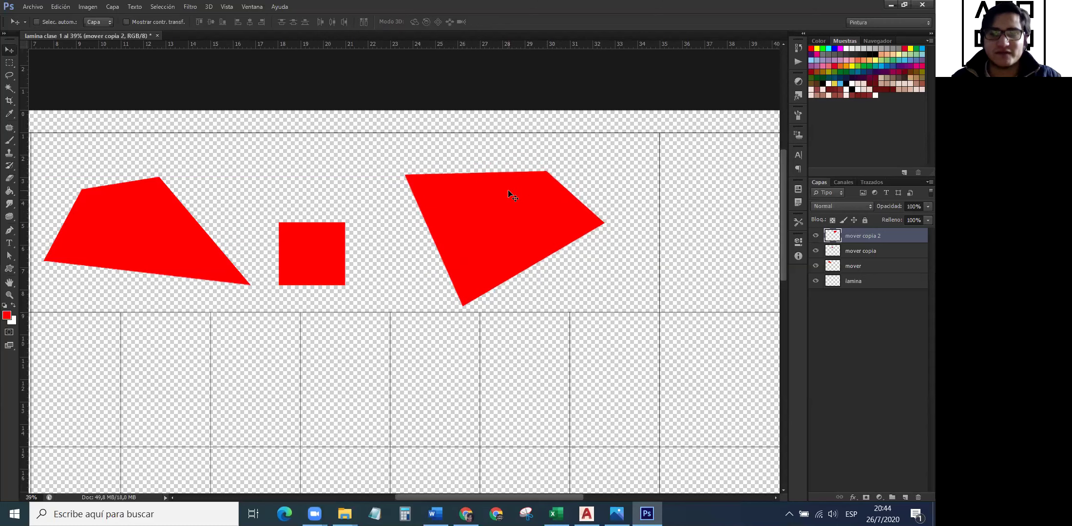
Select the "mover", "mover copia" and "mover copia 2" layers together.
scroll(549, 224, "down", 3)
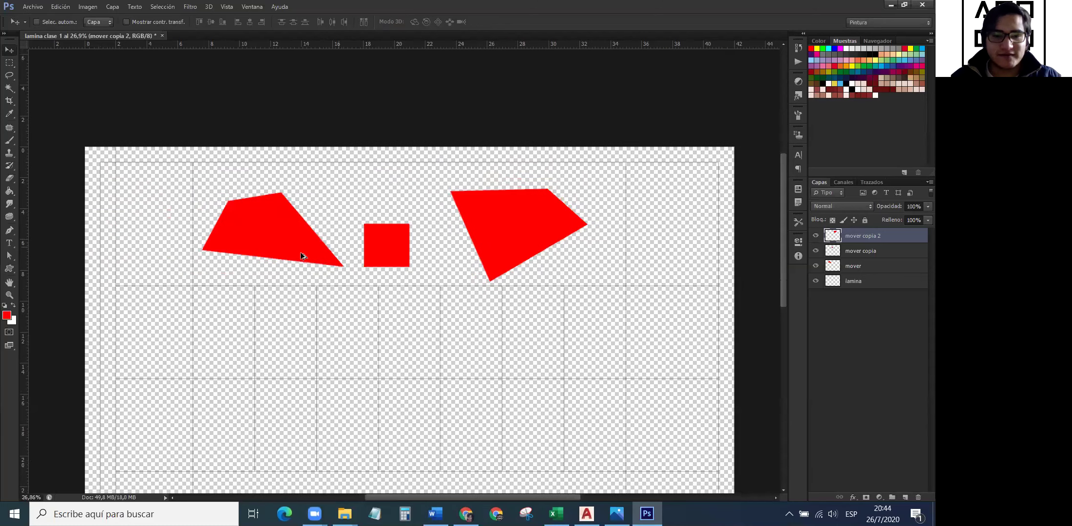
scroll(295, 225, "up", 2)
key("alt")
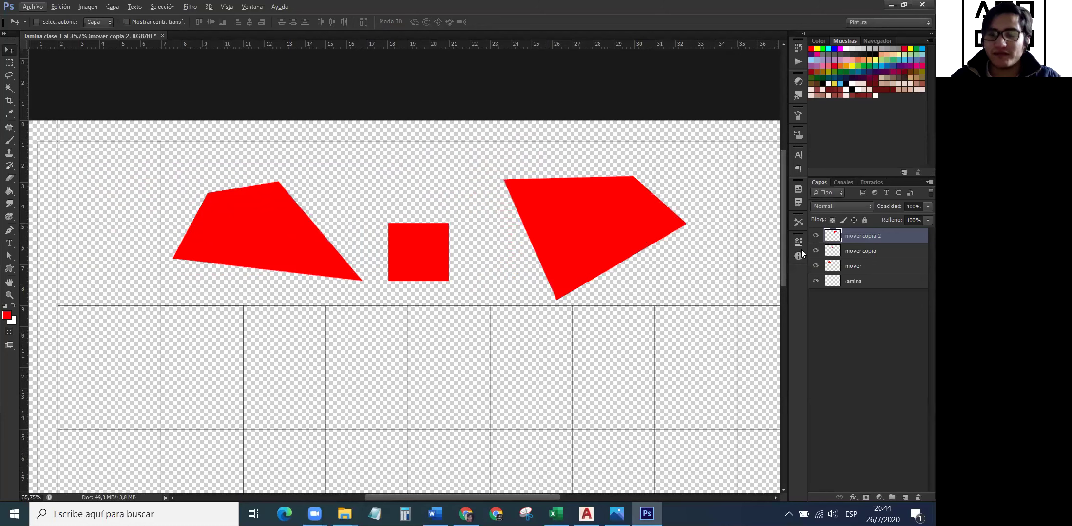
left_click(858, 282)
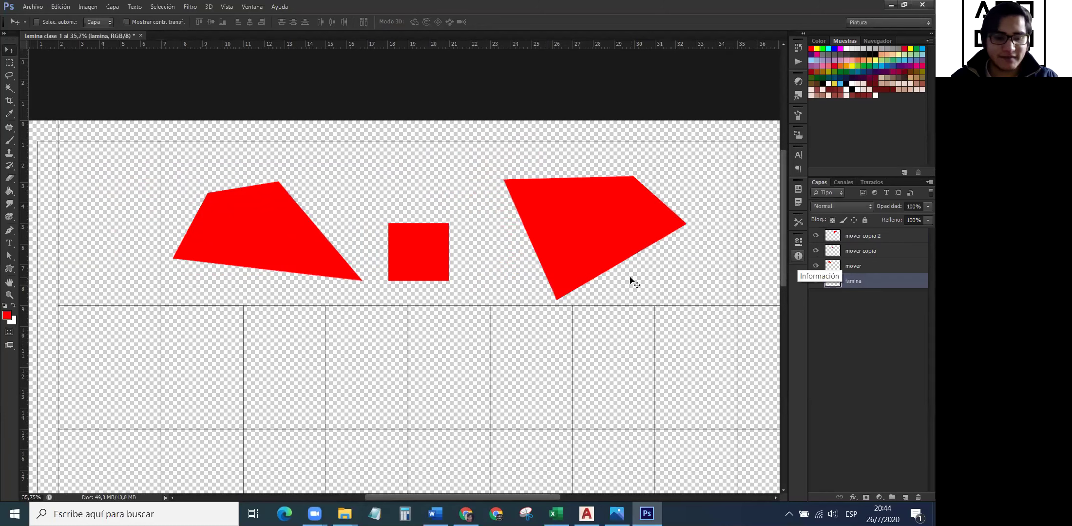
scroll(622, 270, "down", 3)
left_click(881, 266)
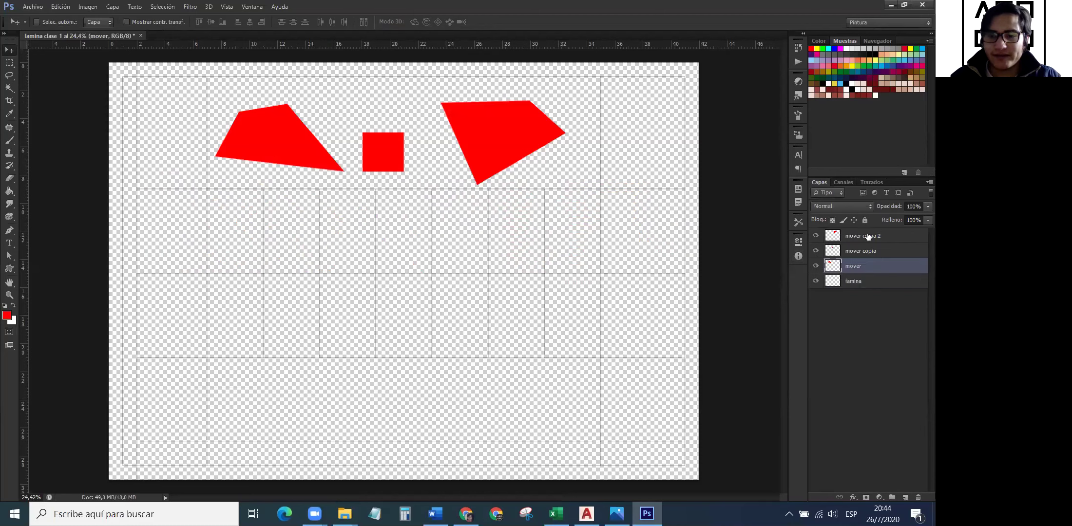
left_click(868, 251, "shift")
left_click(869, 237, "shift")
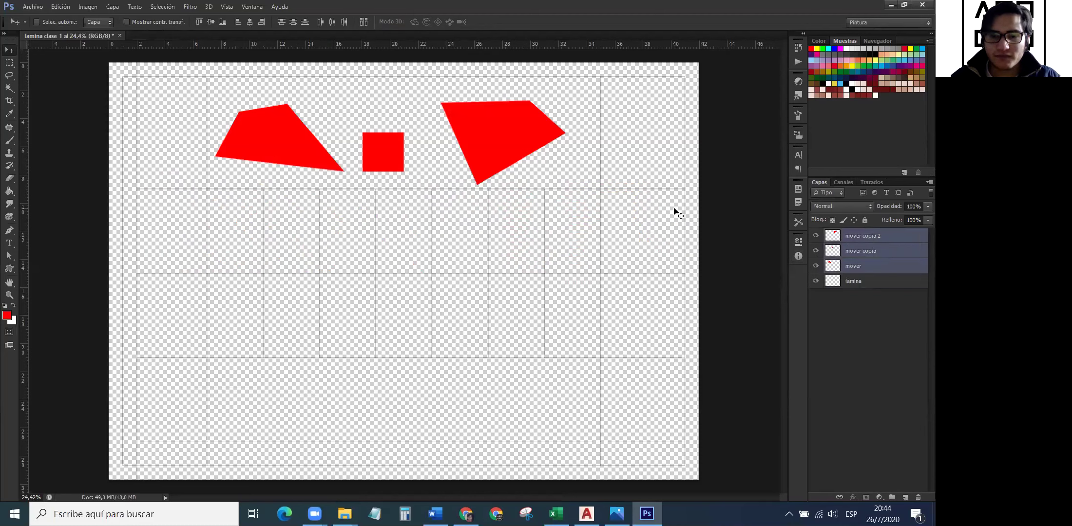
Select the "mover copia 2" layer alone and set the Eraser to a 20 px brush size.
left_click(907, 238)
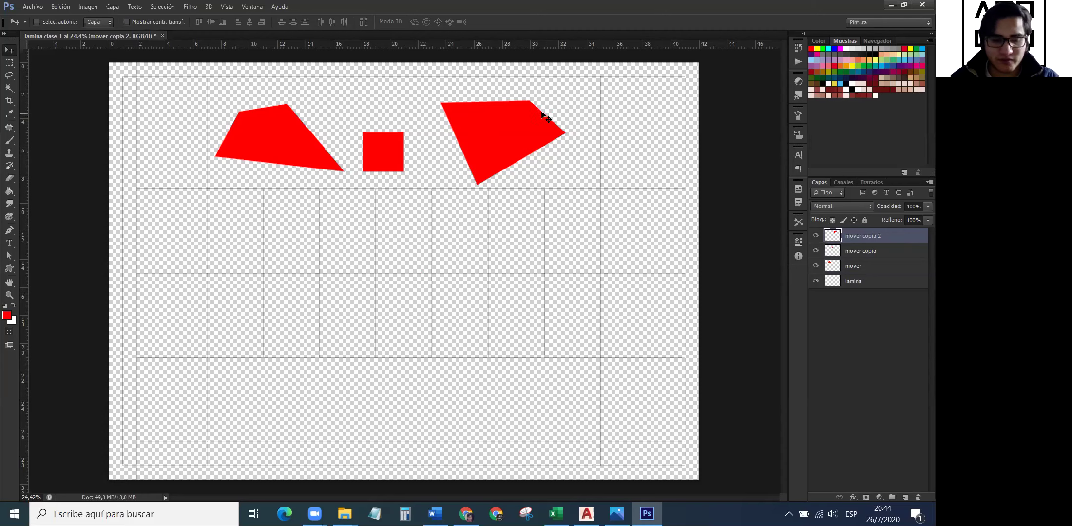
scroll(531, 106, "up", 2)
scroll(532, 108, "up", 1)
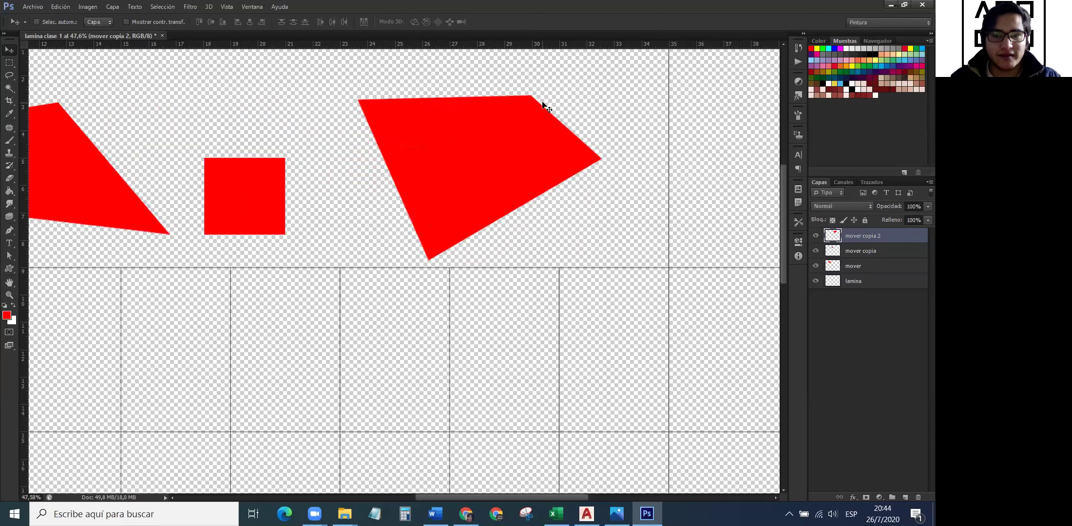
scroll(518, 113, "down", 1)
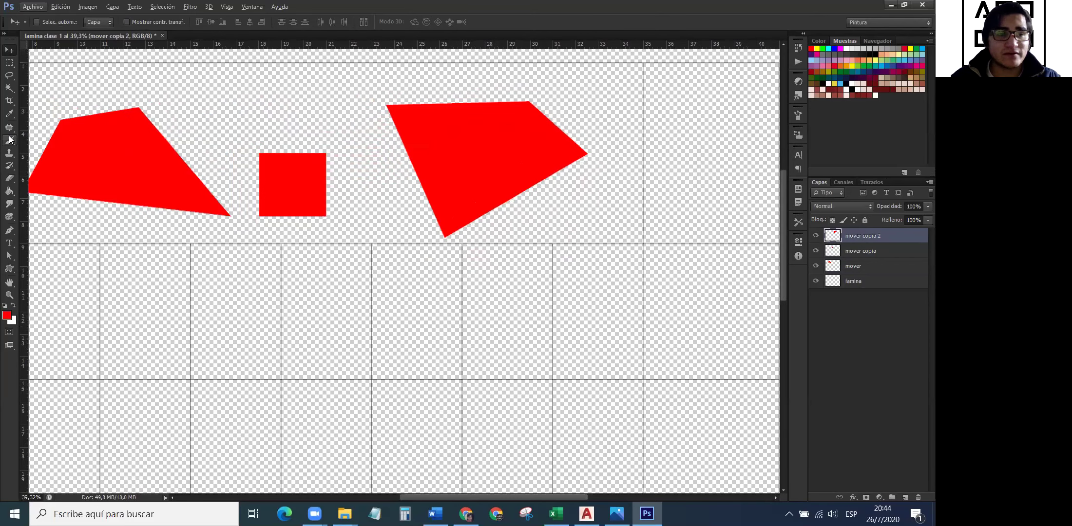
left_click(9, 178)
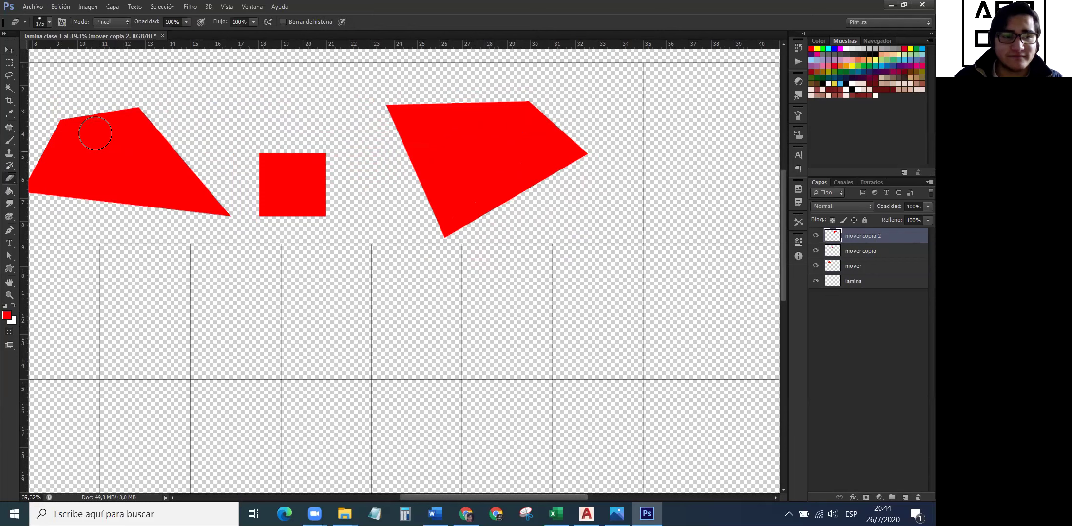
left_click(49, 23)
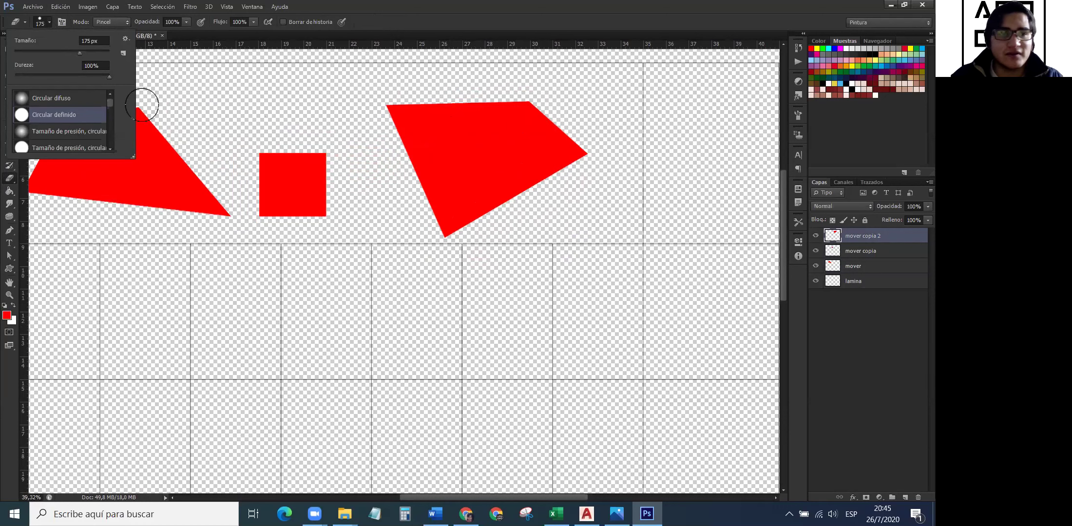
left_click(89, 40)
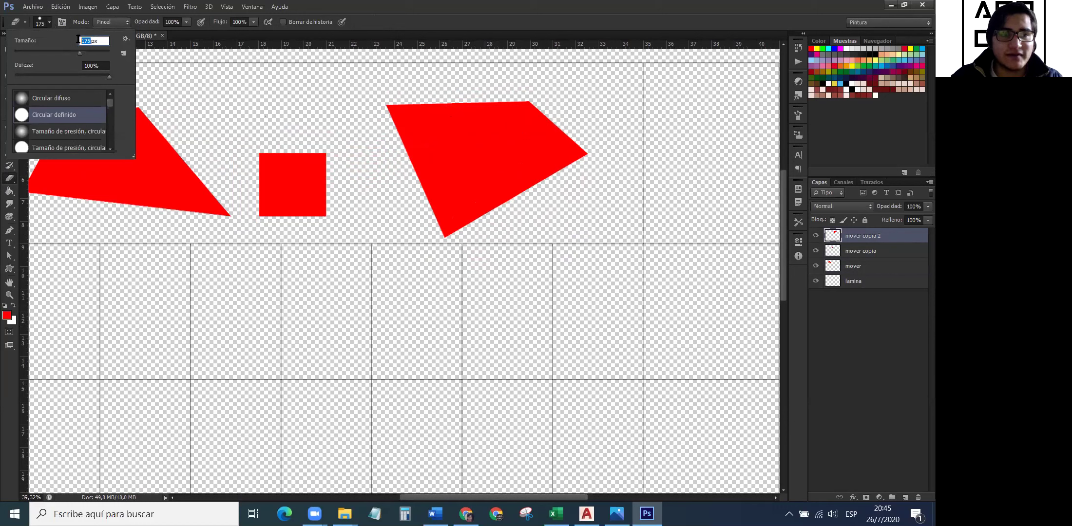
key("BackSpace")
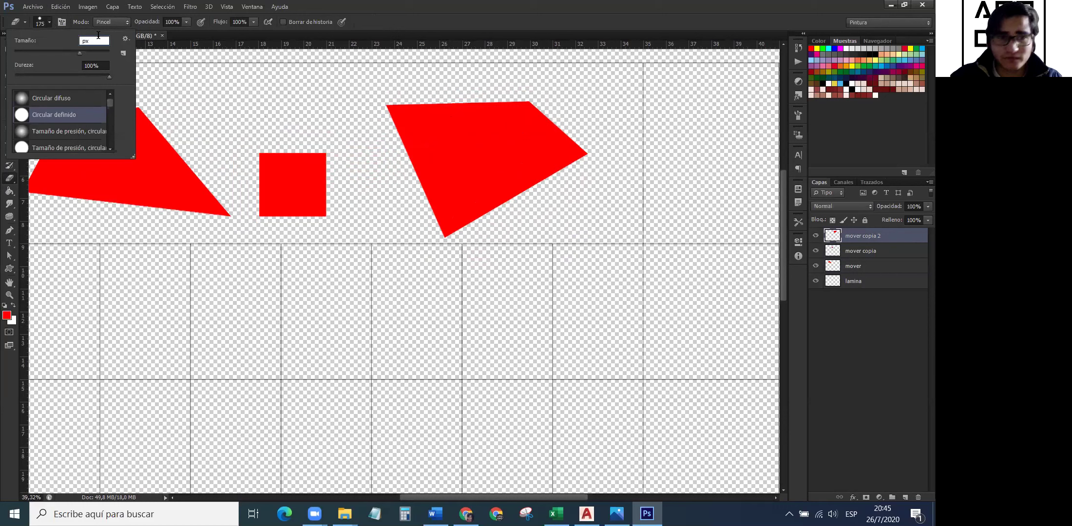
type("20")
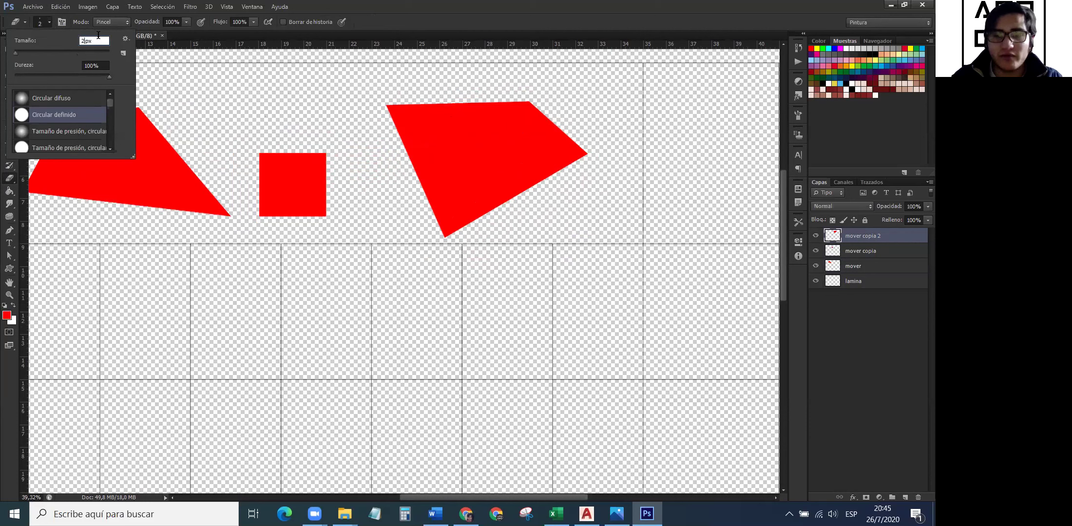
key("Return")
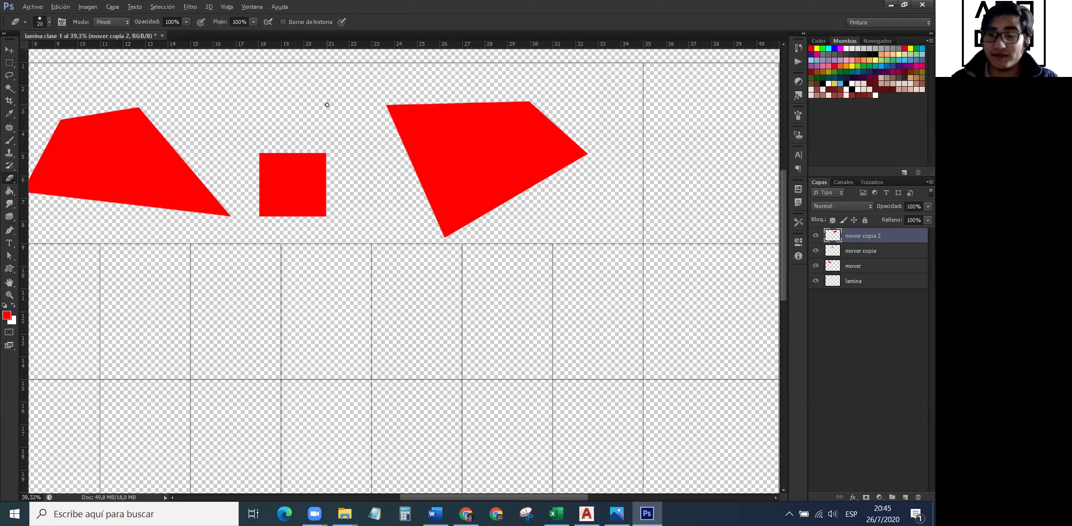
Enlarge and shrink the eraser tip interactively on the canvas several times, finishing with a small tip for thin strokes.
mouse_move(328, 104)
left_mouse_down()
mouse_move(373, 108)
mouse_move(318, 101)
mouse_move(353, 103)
mouse_move(329, 103)
mouse_move(342, 109)
mouse_move(337, 100)
mouse_move(339, 126)
left_mouse_up()
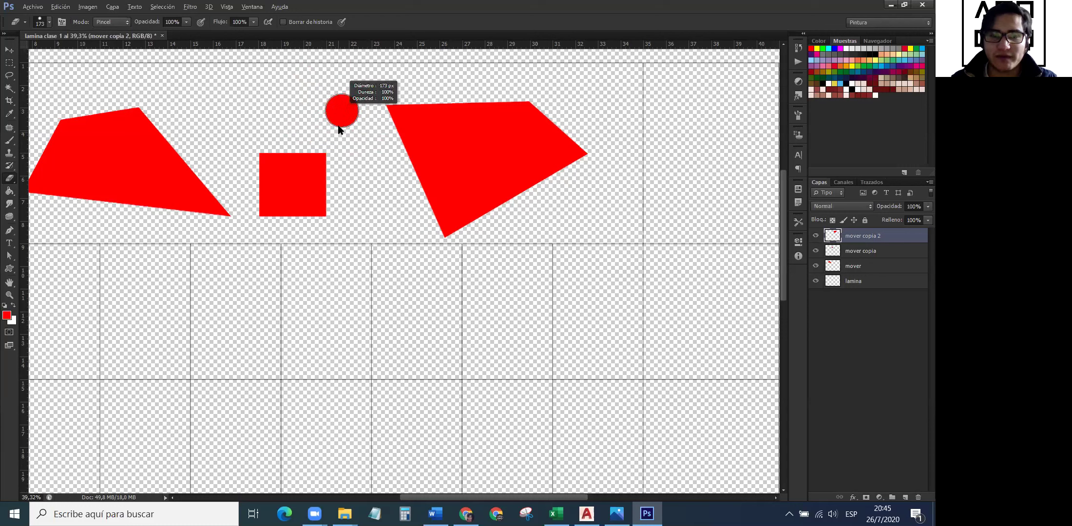
mouse_move(342, 90)
left_mouse_down()
mouse_move(343, 62)
mouse_move(343, 146)
left_mouse_up()
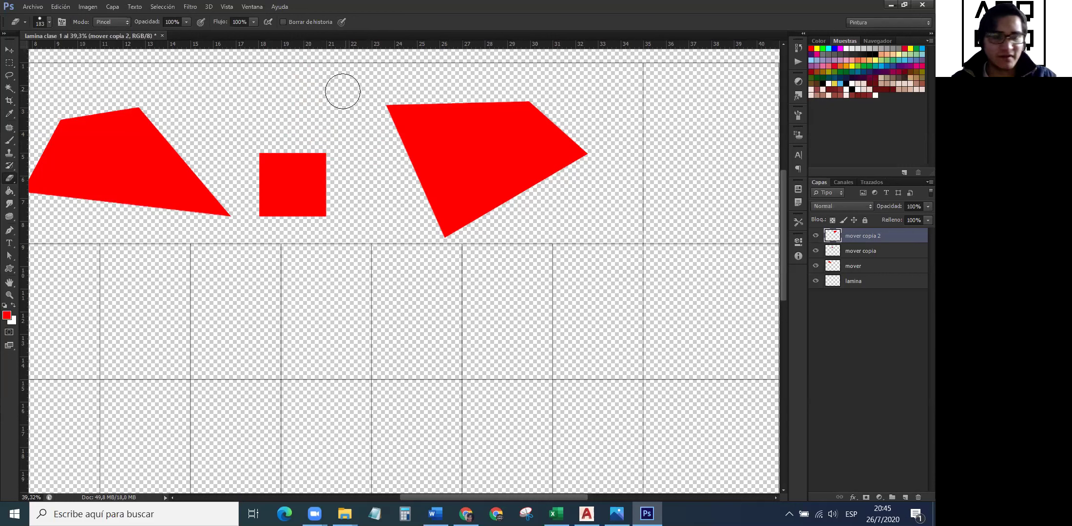
left_click_drag(390, 124, 370, 135)
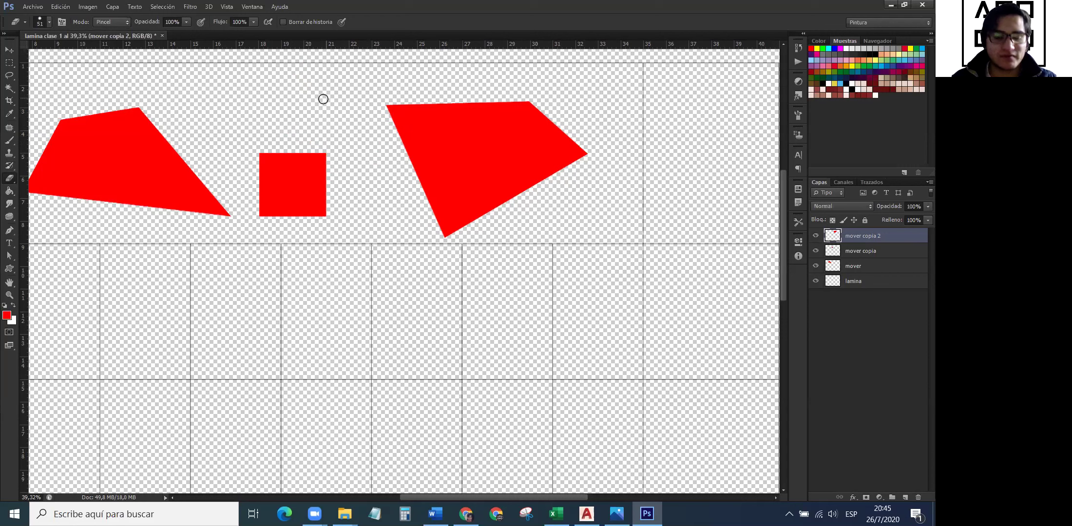
mouse_move(320, 106)
left_mouse_down()
mouse_move(307, 112)
mouse_move(331, 108)
left_mouse_up()
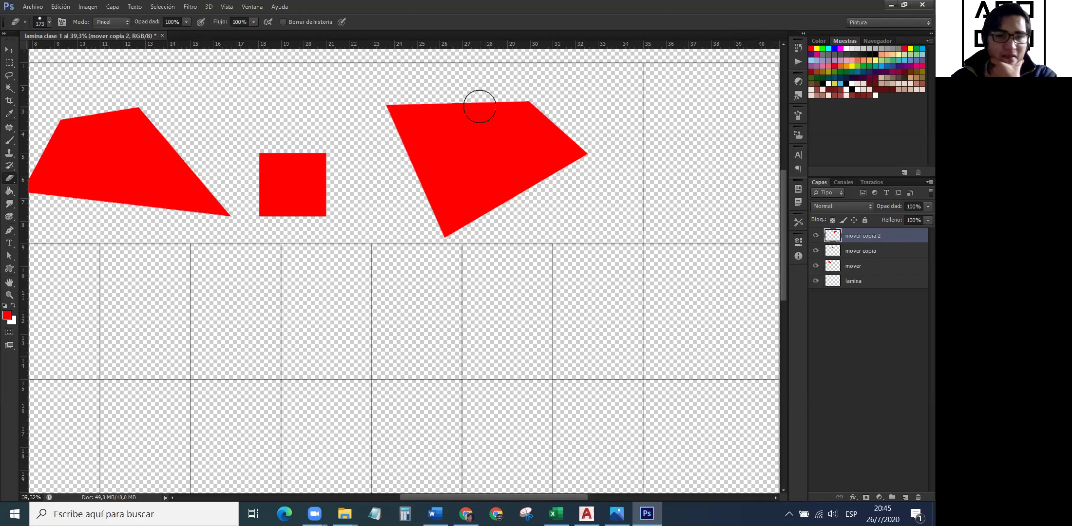
left_click_drag(508, 179, 492, 183)
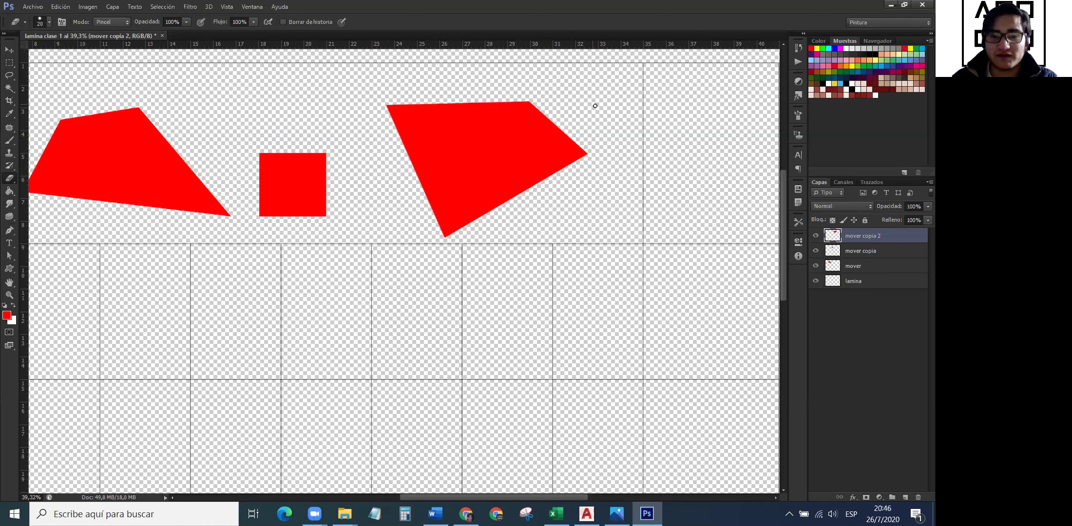
Erase thin crossing lines through the "mover copia 2" quadrilateral, three roughly horizontal and five roughly vertical, forming an irregular grid.
left_click_drag(554, 171, 387, 179)
left_click_drag(481, 86, 521, 236)
left_click_drag(444, 114, 466, 236)
left_click_drag(393, 148, 608, 139)
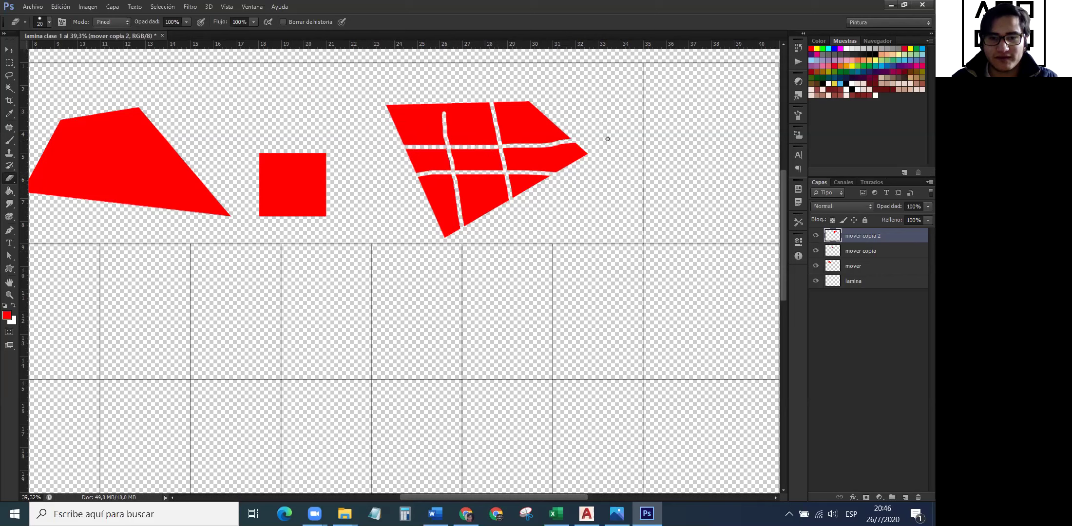
left_click_drag(353, 120, 558, 120)
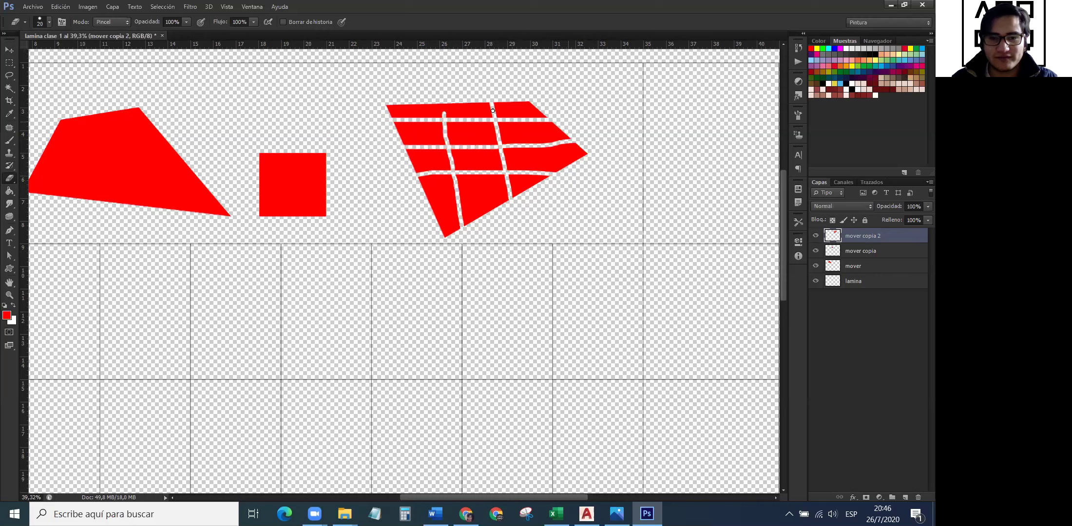
left_click_drag(469, 87, 477, 232)
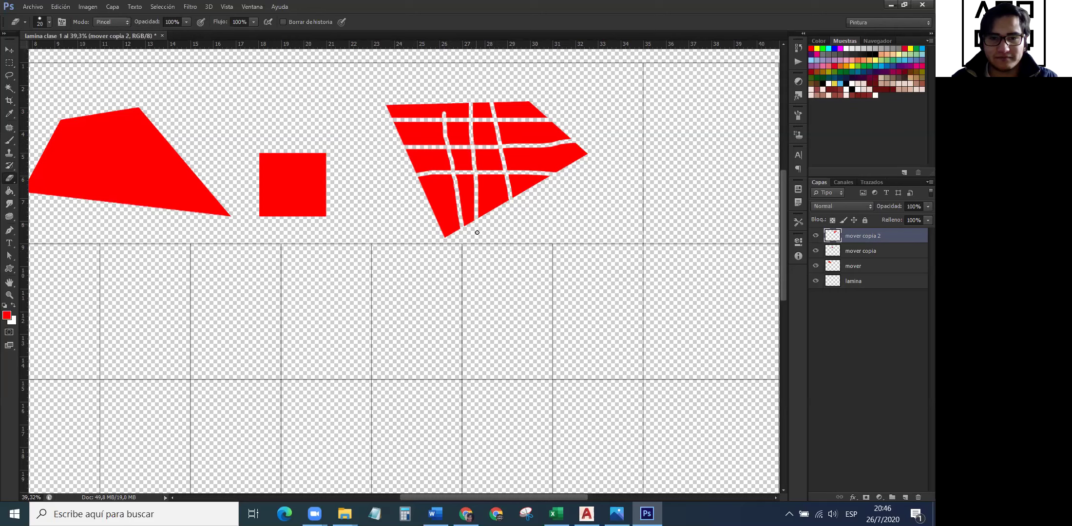
left_click_drag(521, 82, 540, 197)
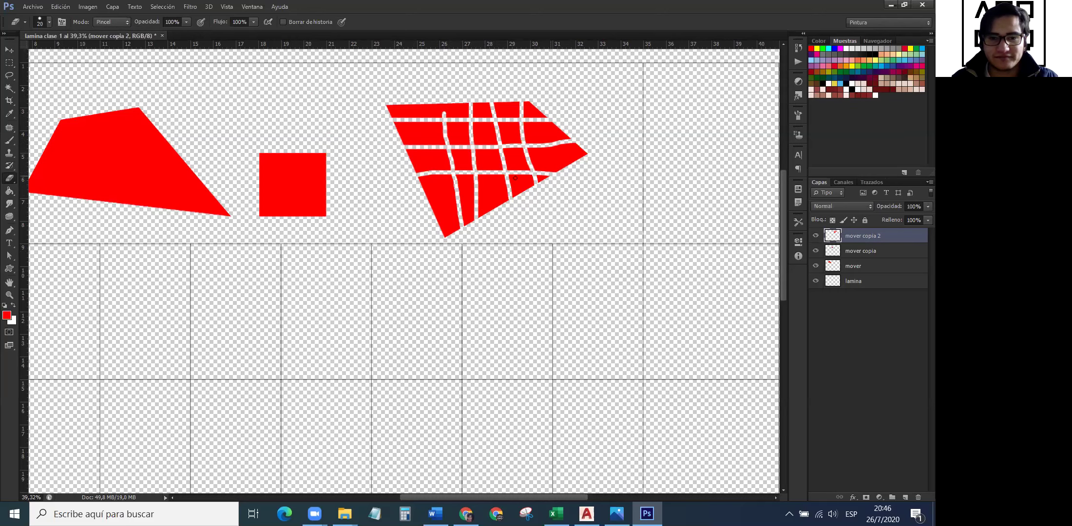
left_click_drag(407, 90, 408, 156)
Select the "mover copia" layer and toggle its visibility off and on to identify its square, leaving the layer shown.
key("ctrl+0")
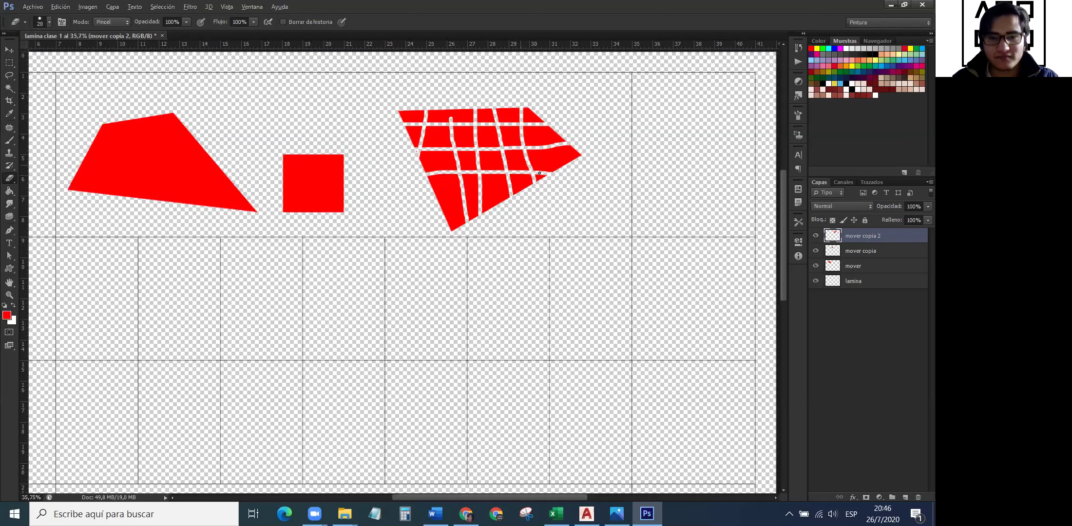
scroll(371, 77, "up", 2)
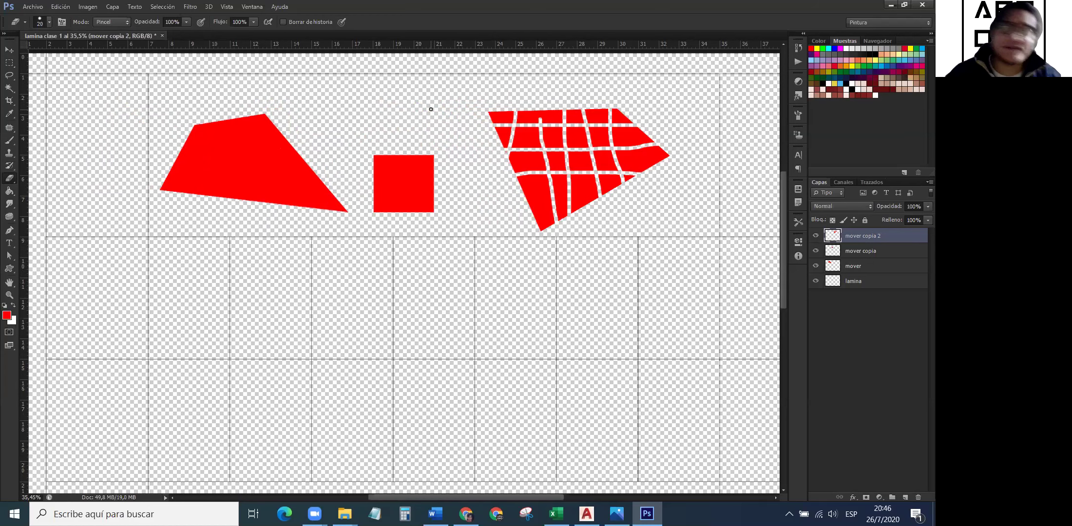
key("alt+bracketleft")
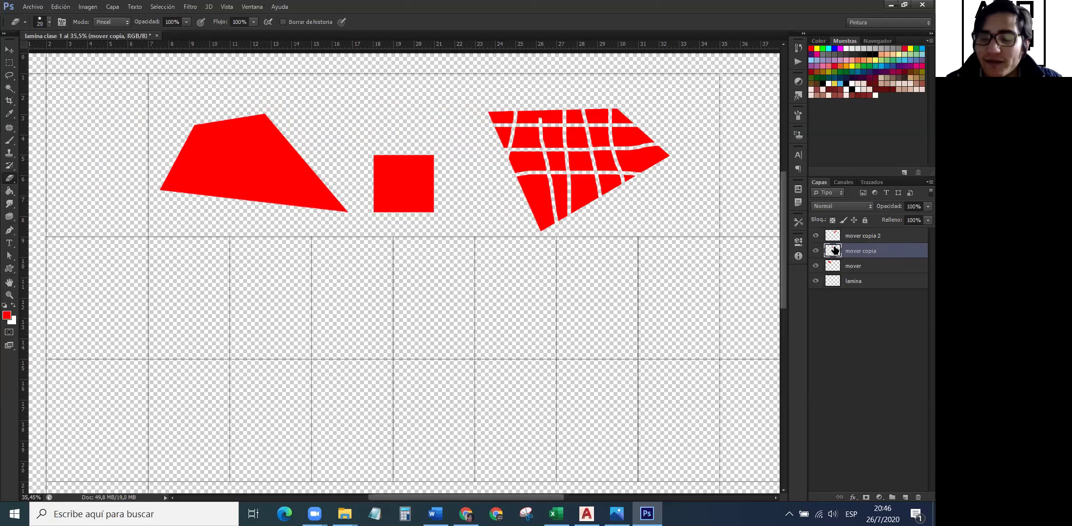
left_click(816, 251)
left_click(816, 251)
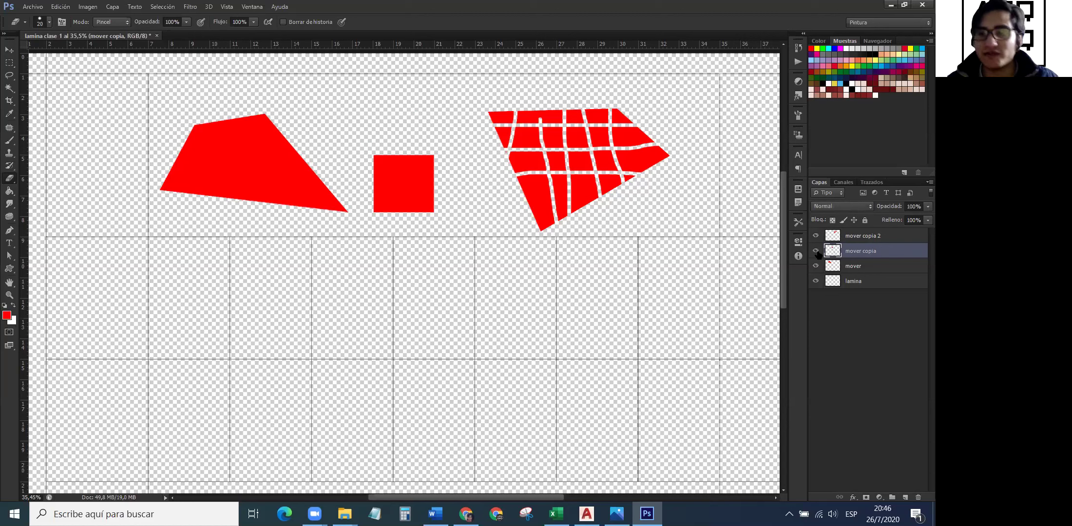
left_click(816, 251)
left_click(816, 251)
left_click(816, 251)
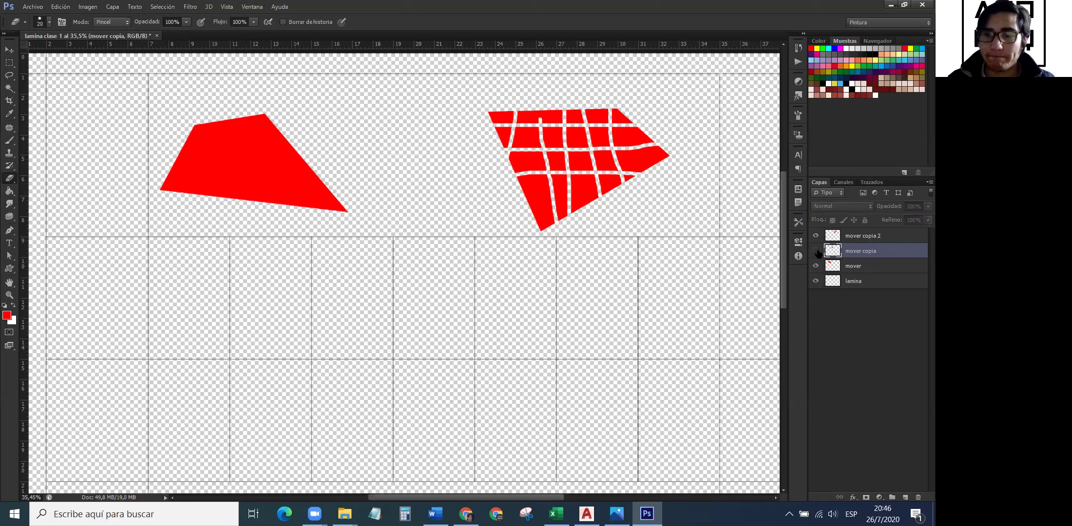
left_click(816, 251)
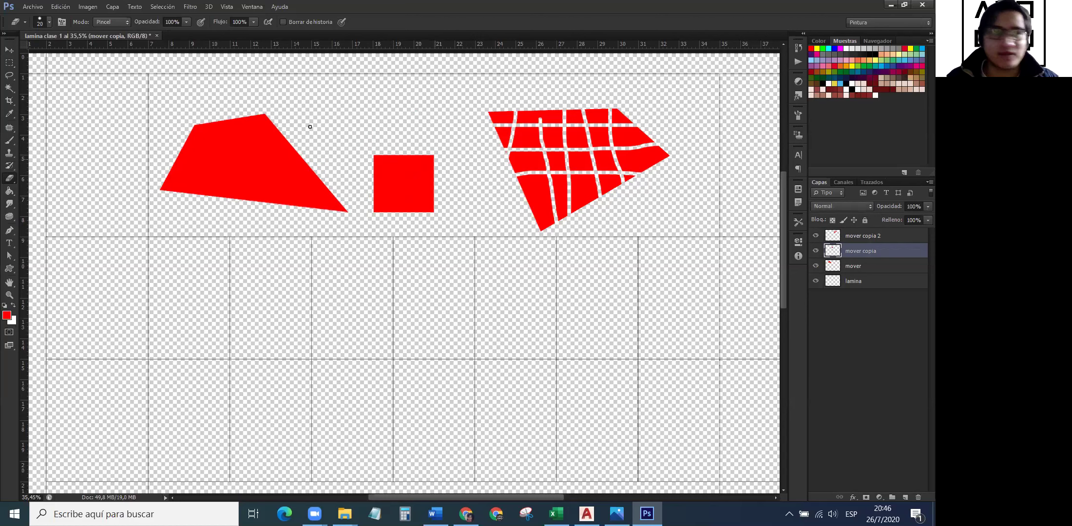
Delete rectangular marquee areas from the upper-right and lower-right corners of the "mover copia" square, and clear the selection.
left_click(9, 63)
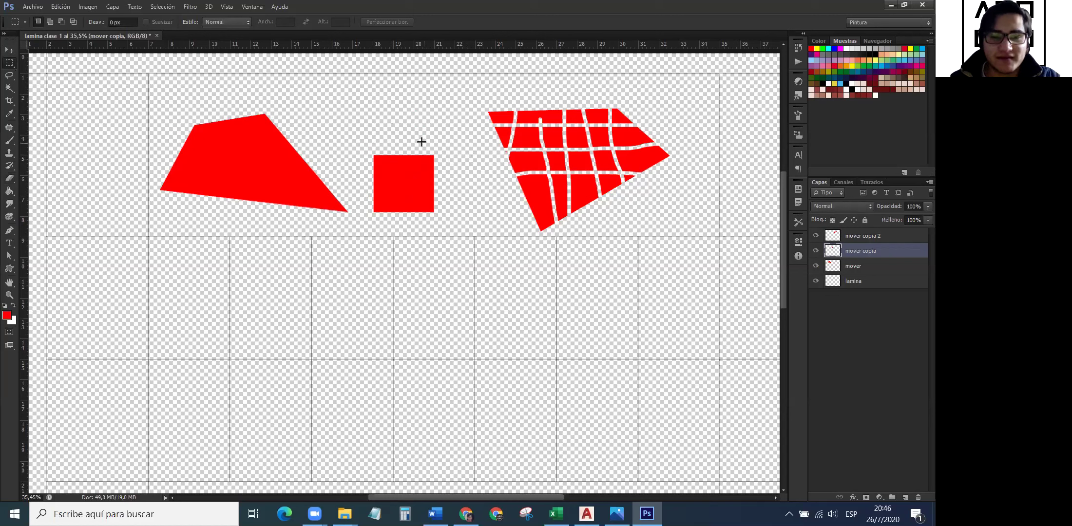
left_click_drag(415, 135, 458, 176)
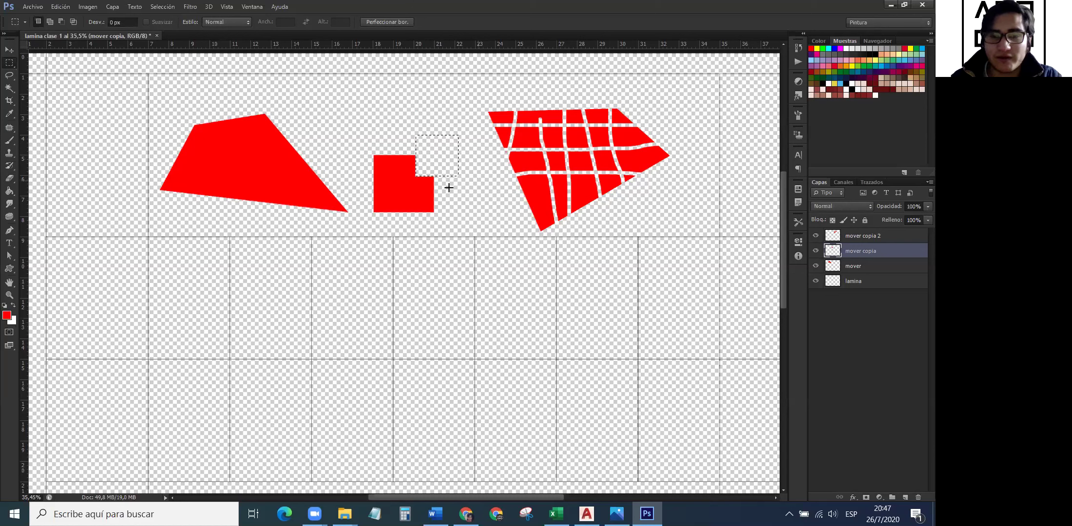
left_click_drag(438, 167, 438, 214)
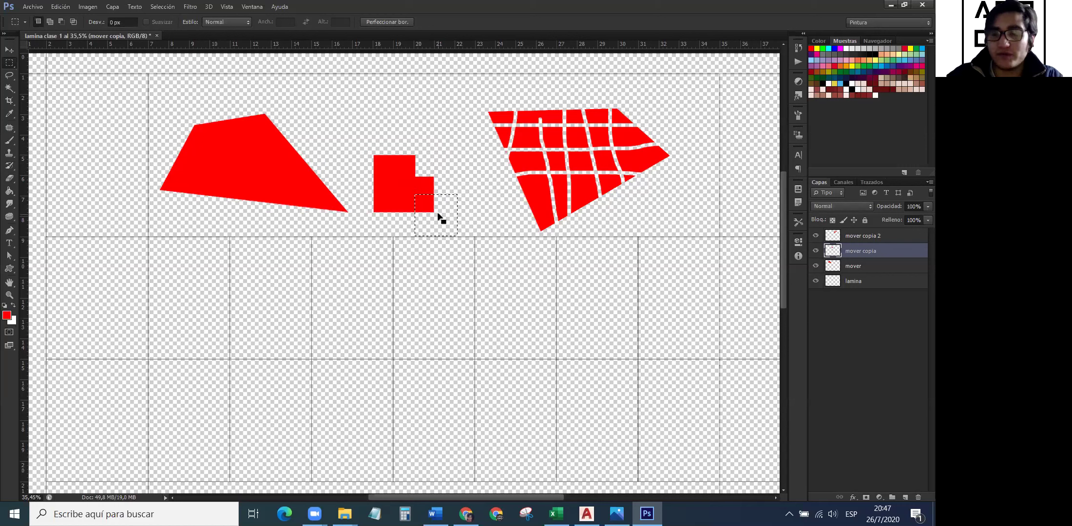
key("Delete")
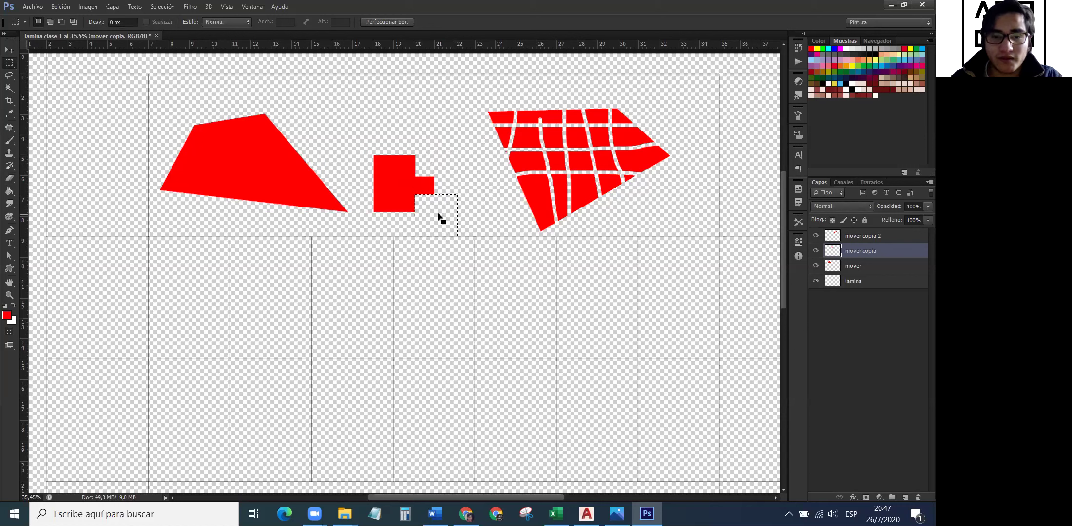
left_click_drag(437, 214, 386, 117)
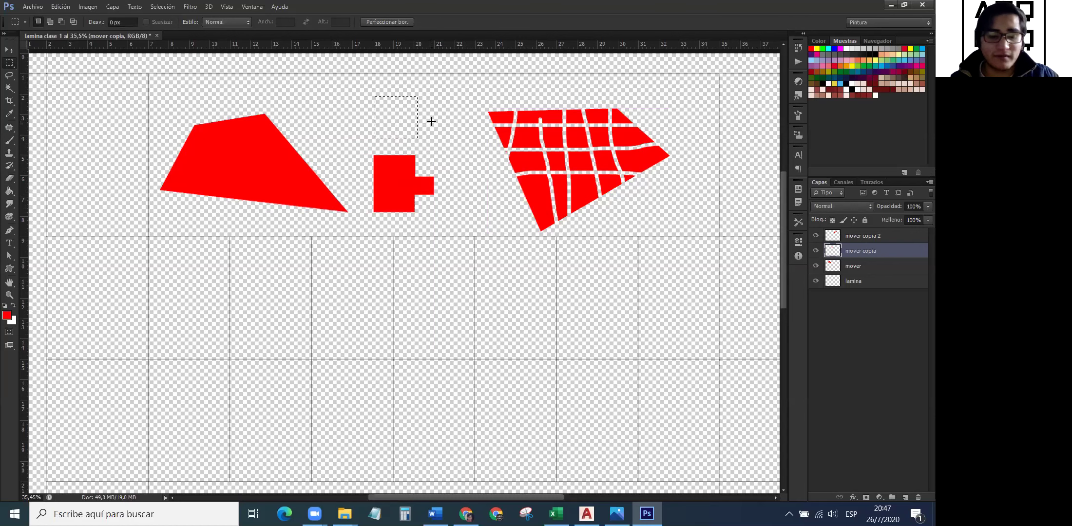
key("ctrl+d")
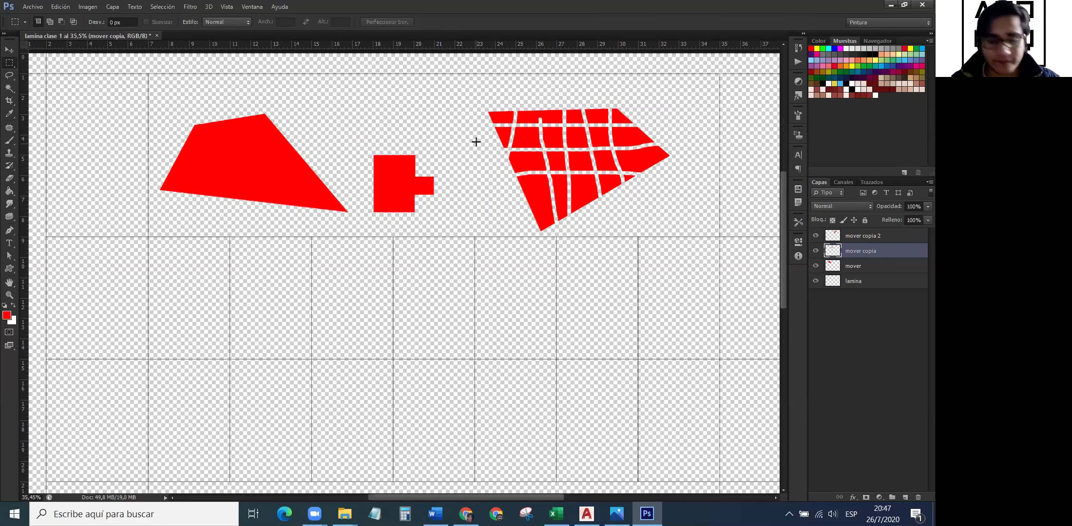
Select the "mover" layer and toggle its visibility off and on to identify its quadrilateral, leaving the layer shown.
scroll(495, 179, "down", 2)
scroll(353, 167, "up", 2)
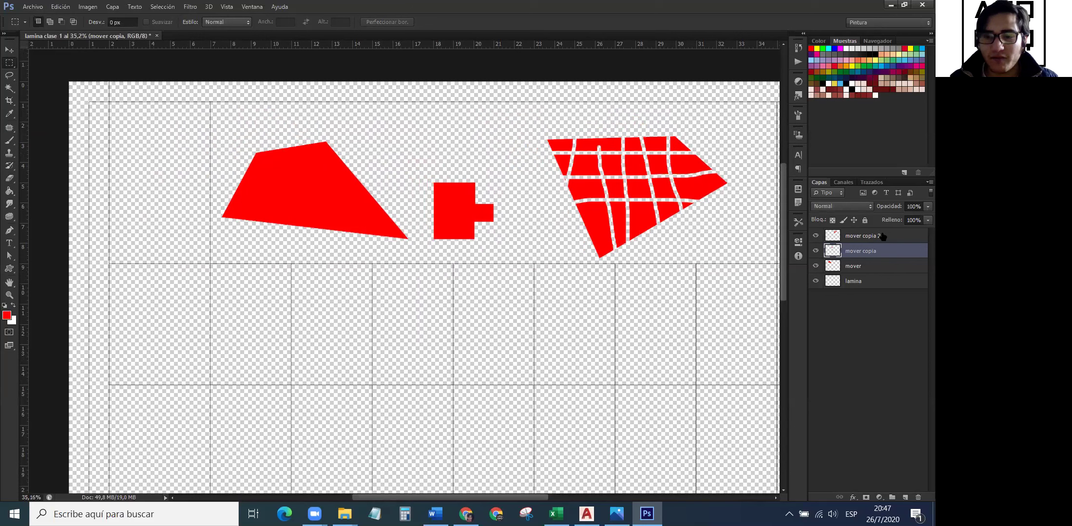
left_click(865, 237)
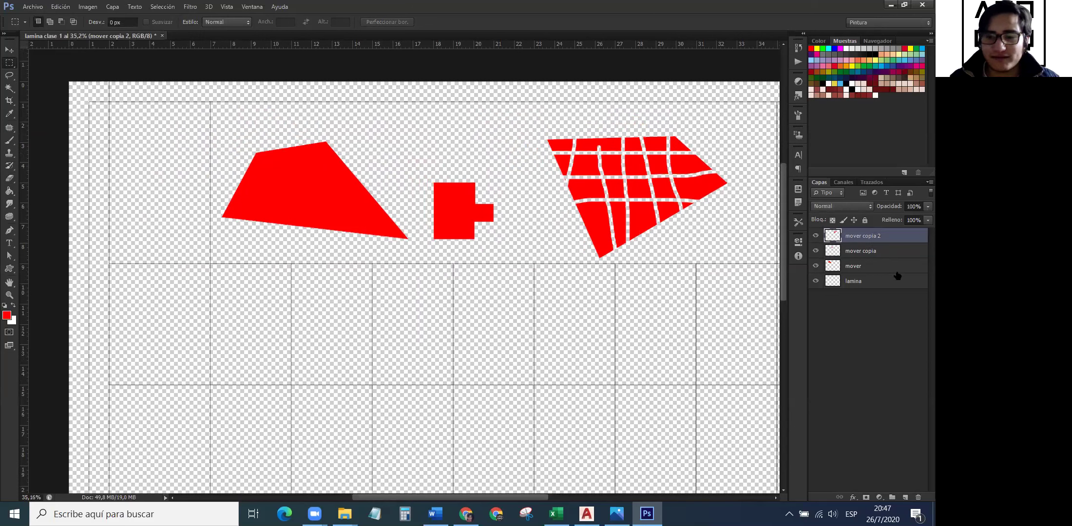
left_click(829, 265)
left_click(815, 266)
left_click(816, 266)
left_click(816, 267)
left_click(816, 266)
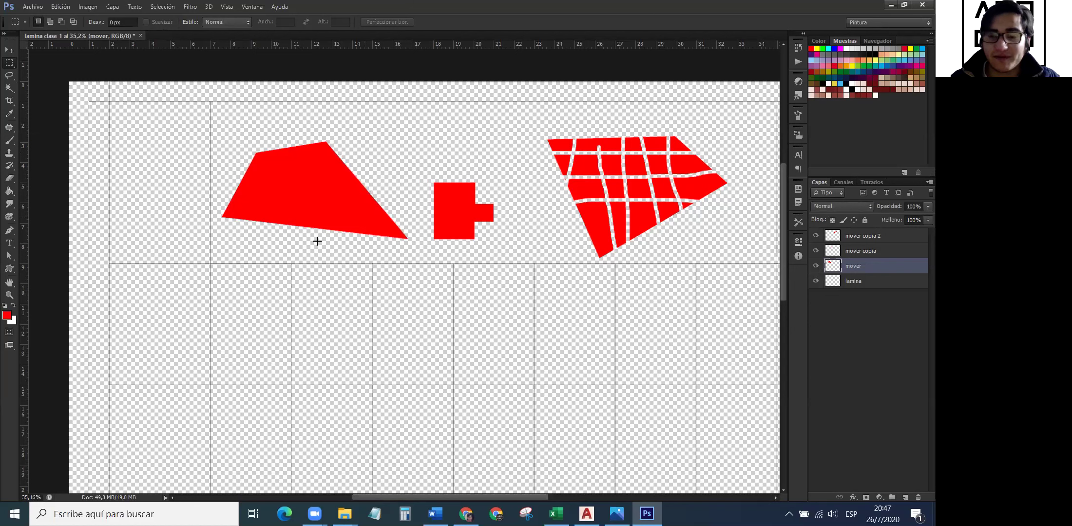
Delete an elliptical marquee area around the upper-right corner of the "mover" quadrilateral.
left_click(12, 65)
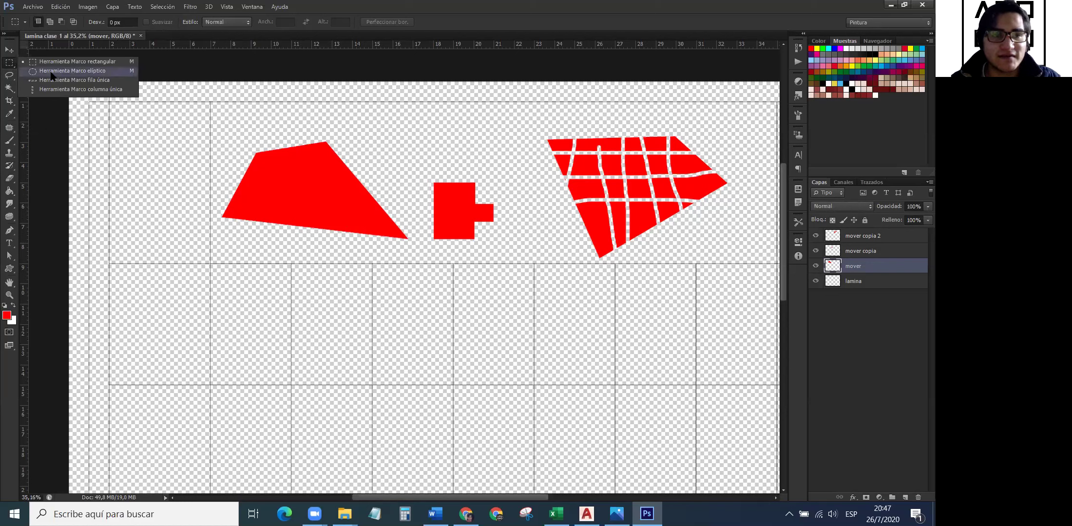
left_click(82, 72)
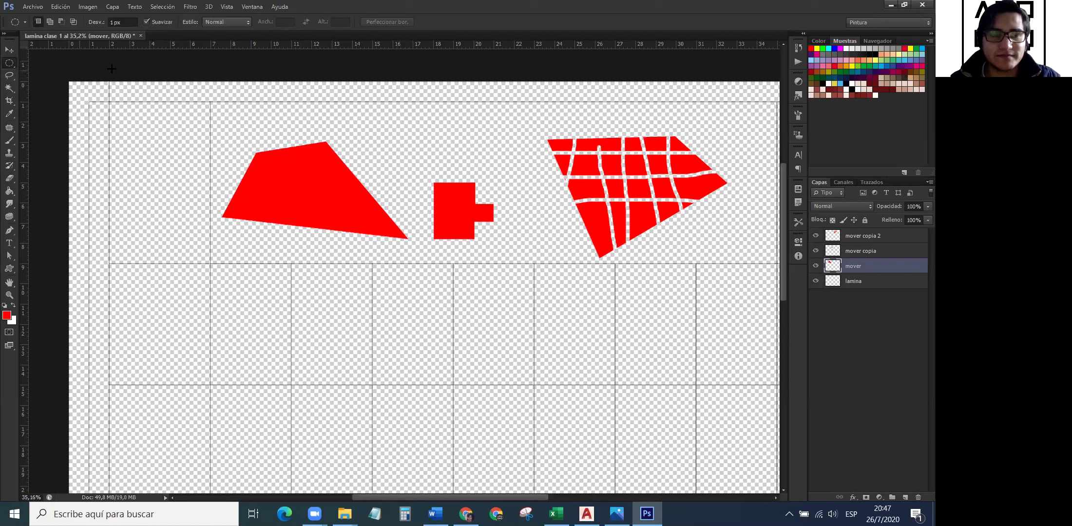
right_click(9, 63)
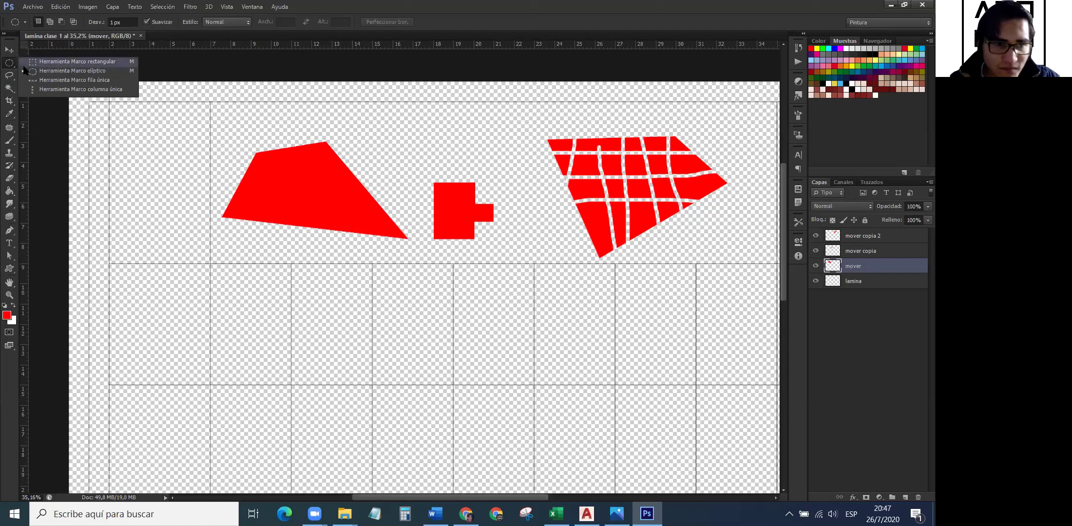
left_click(85, 72)
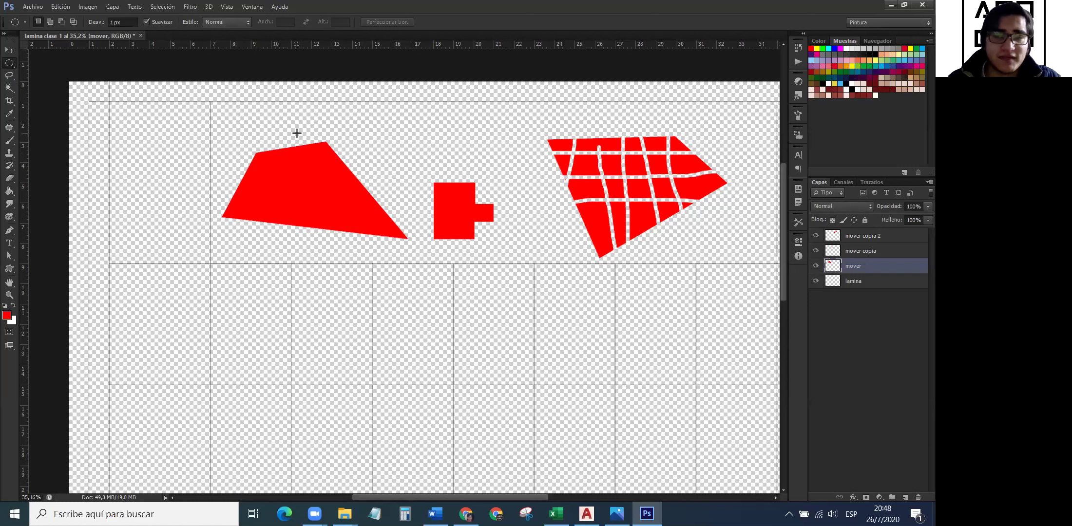
left_click_drag(291, 129, 341, 147)
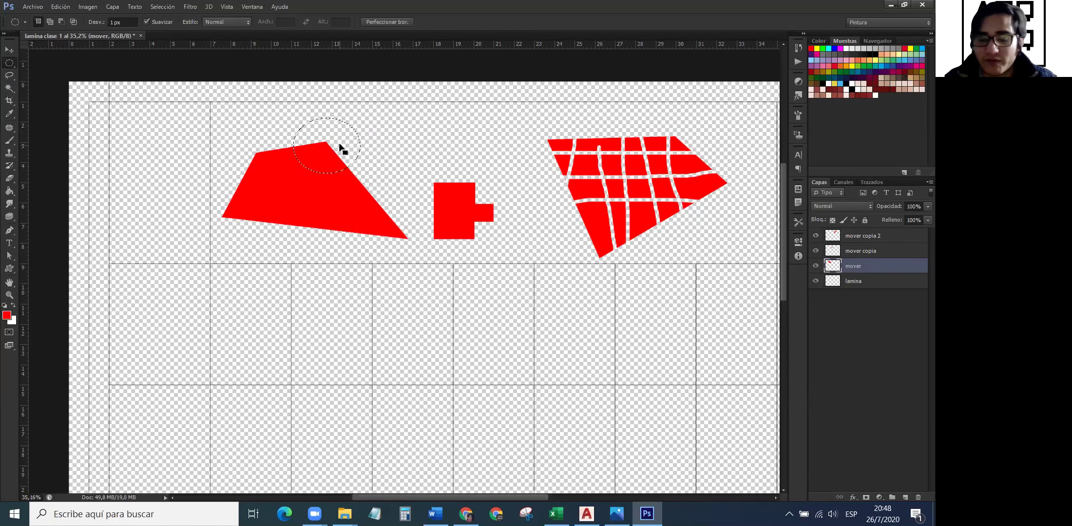
key("Delete")
Reuse the elliptical selection to cut out the quadrilateral's lower-left corner and its lower-right middle part, and clear the selection.
left_click_drag(342, 148, 260, 213)
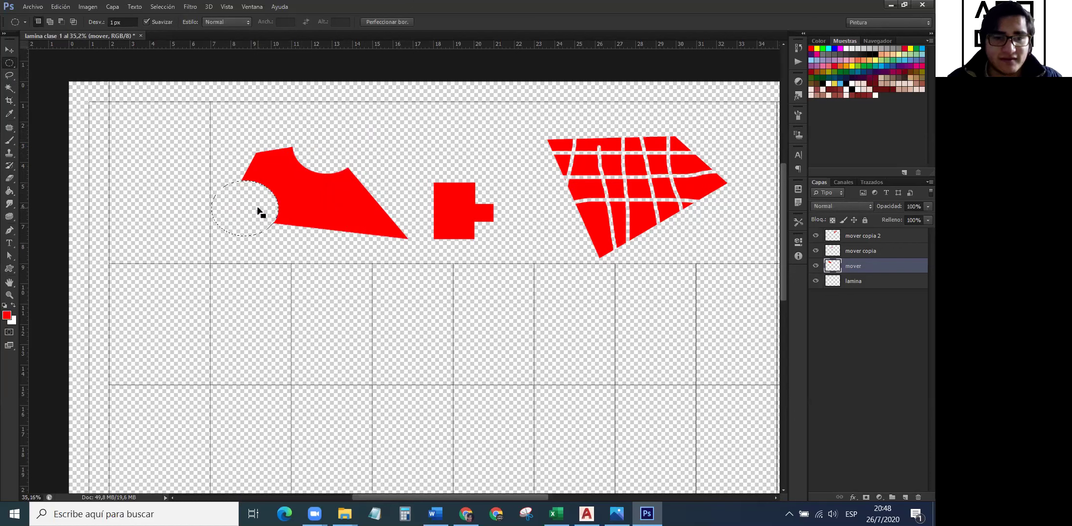
left_click_drag(253, 210, 351, 208)
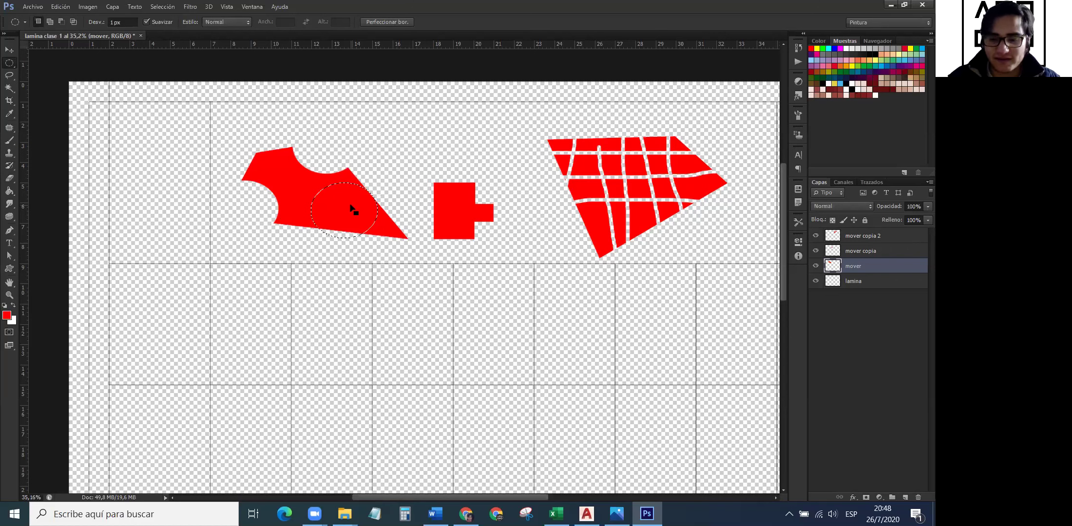
key("Delete")
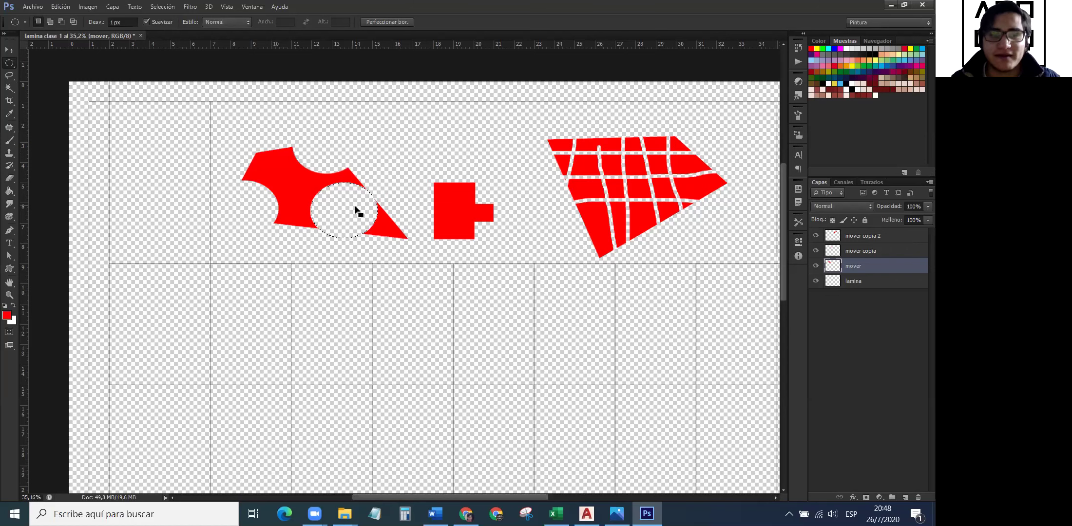
left_click_drag(349, 210, 396, 141)
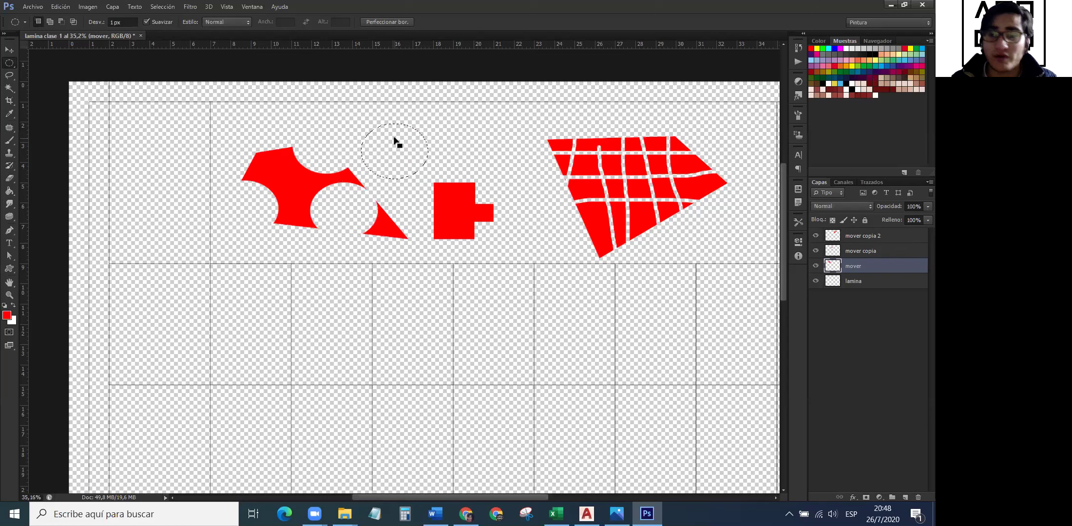
left_click(394, 138)
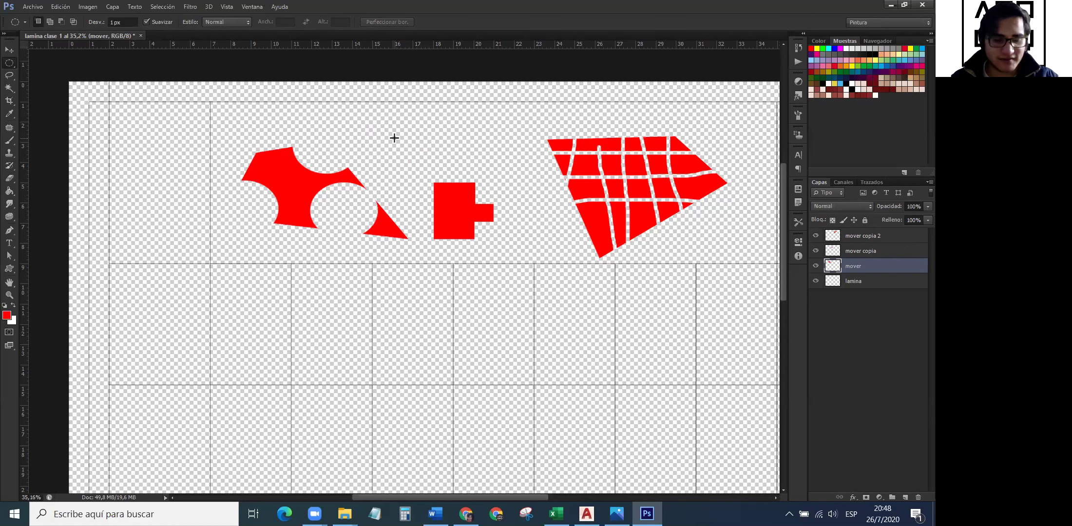
scroll(352, 165, "down", 4)
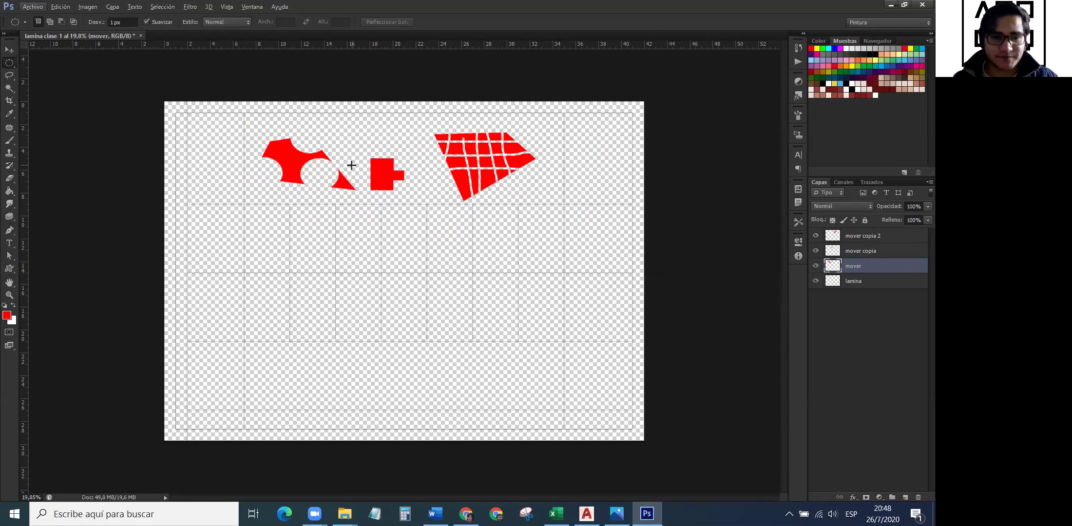
scroll(395, 228, "up", 4)
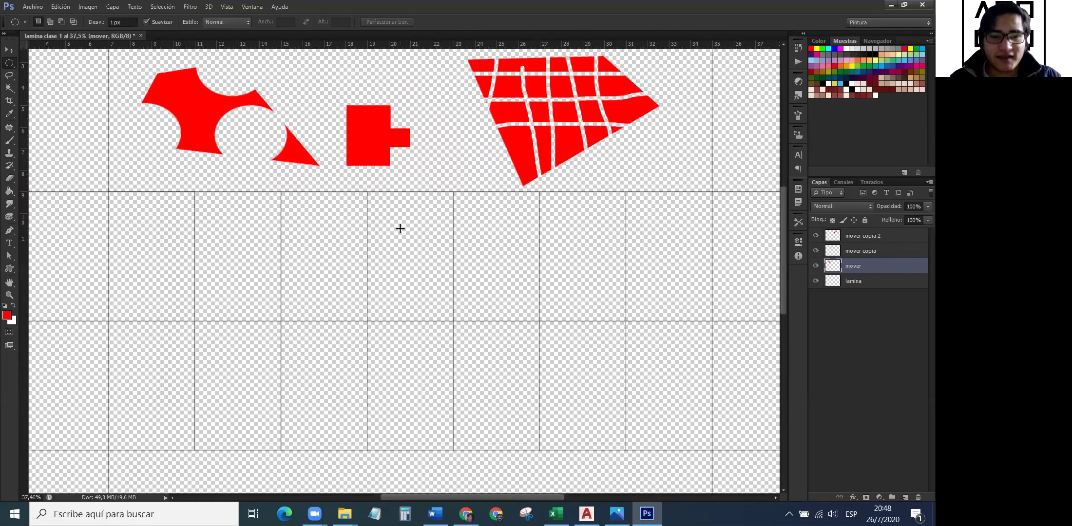
scroll(400, 228, "down", 1)
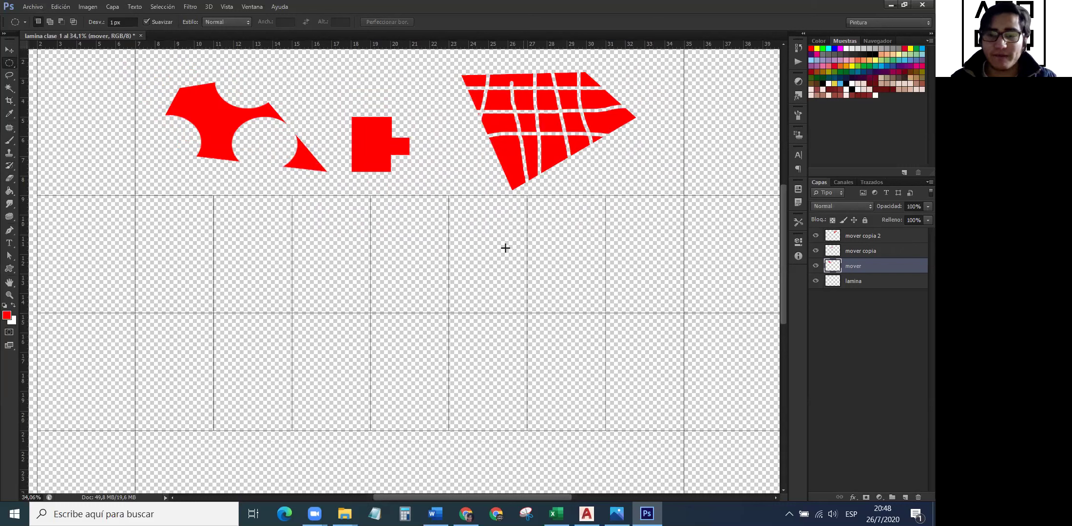
left_click(862, 254)
key("alt+bracketright")
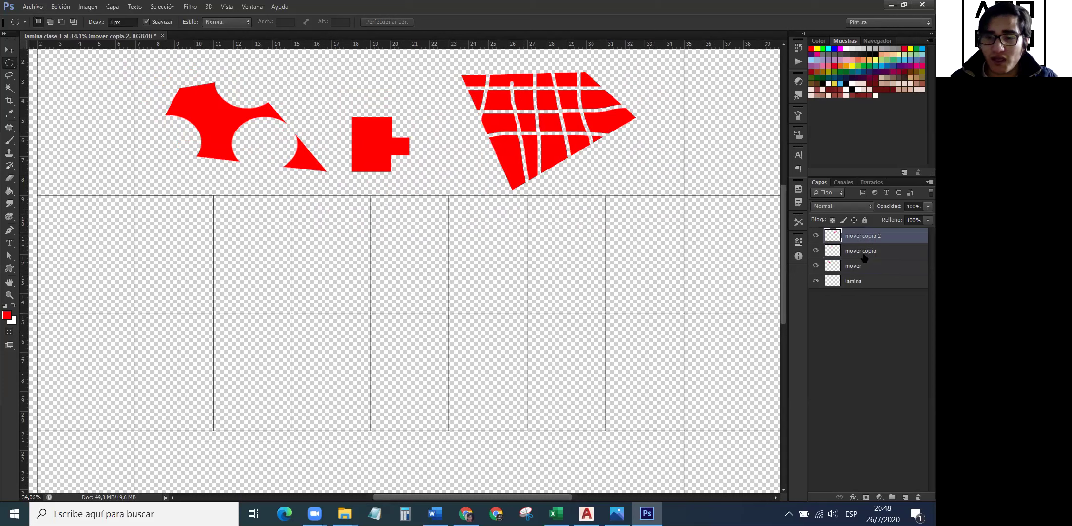
left_click(863, 260)
left_click(860, 238)
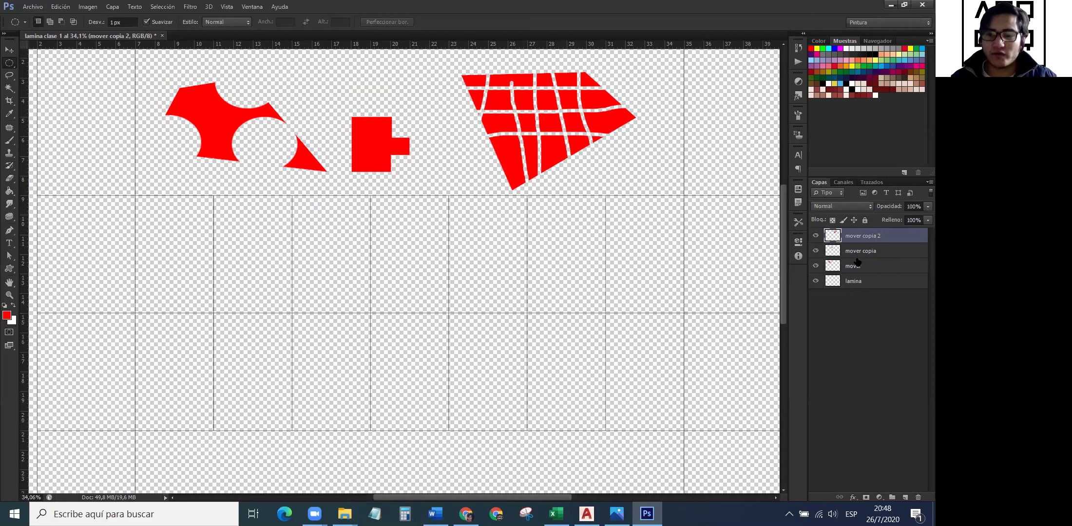
left_click(858, 251)
left_click(860, 236)
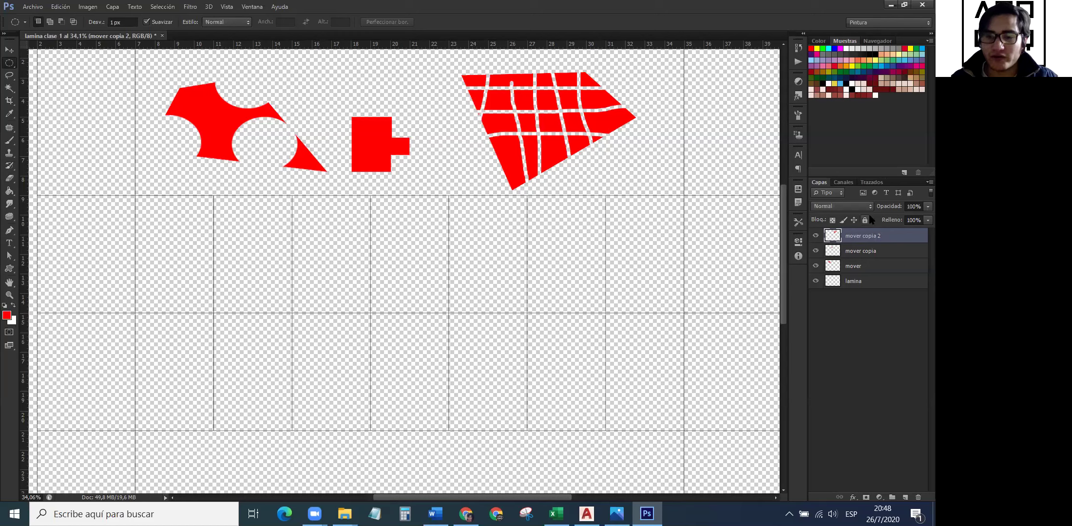
left_click(885, 252, "ctrl")
left_click(884, 266, "ctrl")
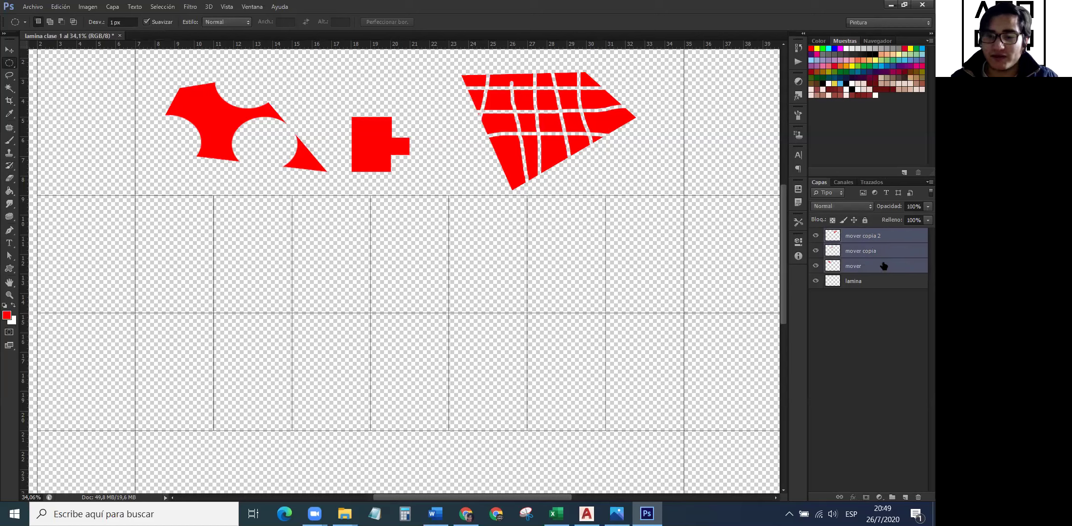
Group the layers "mover copia 2", "mover copia" and "mover", and name the group "mover".
left_click(880, 238)
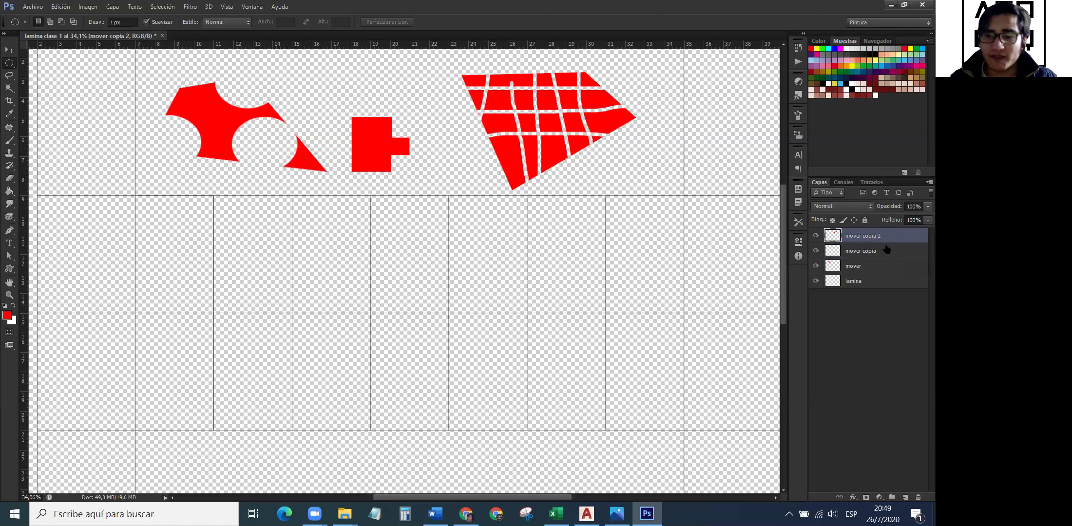
left_click(879, 266, "shift")
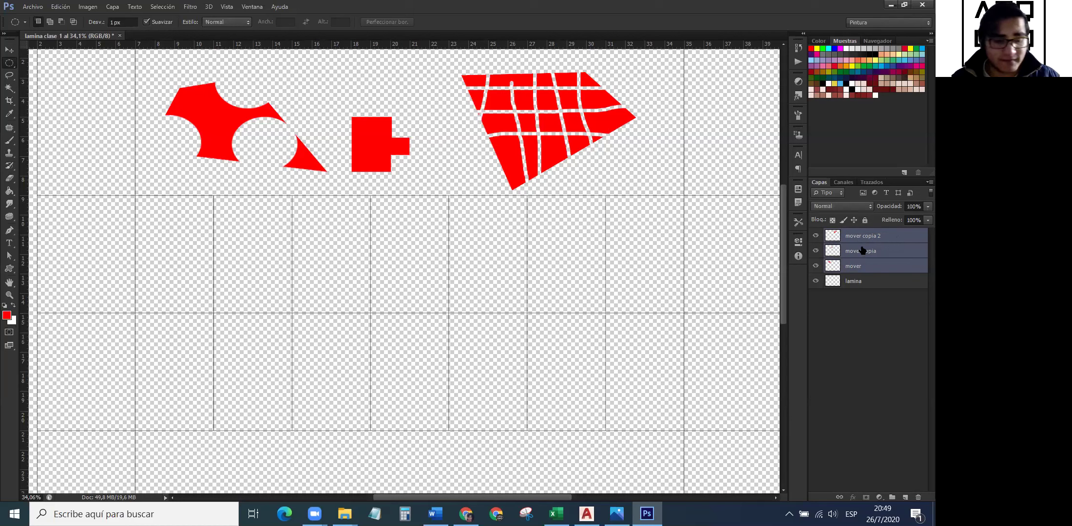
key("ctrl+g")
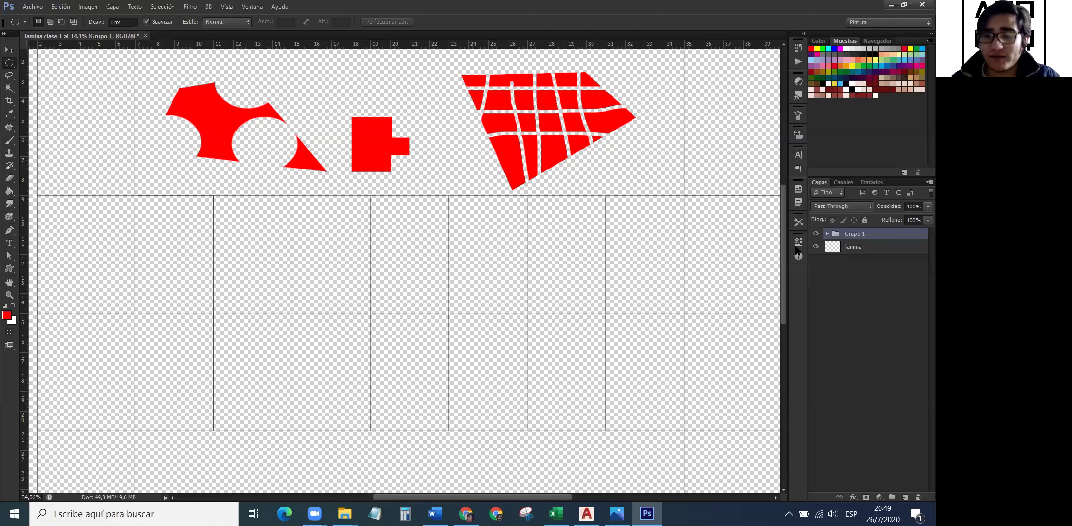
double_click(856, 234)
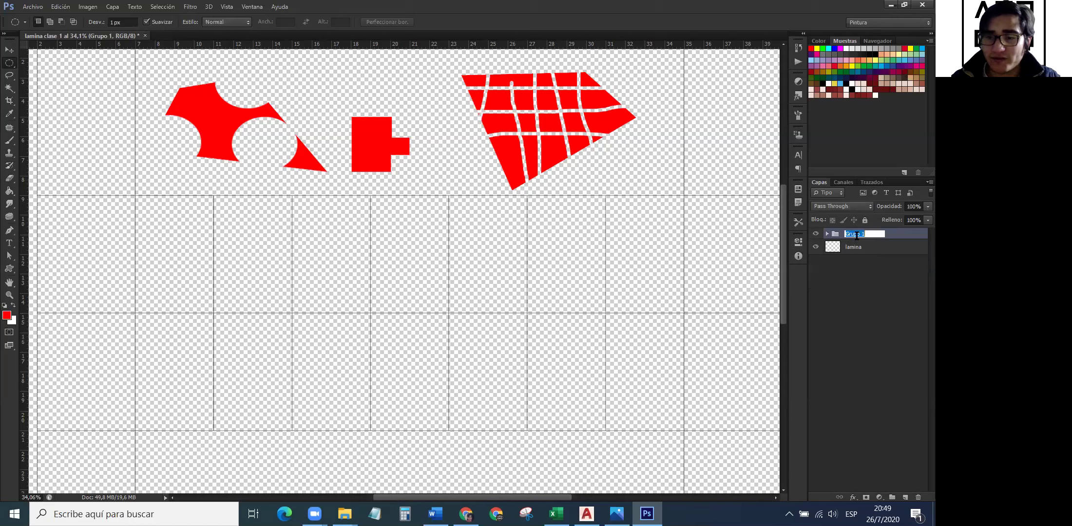
key("BackSpace")
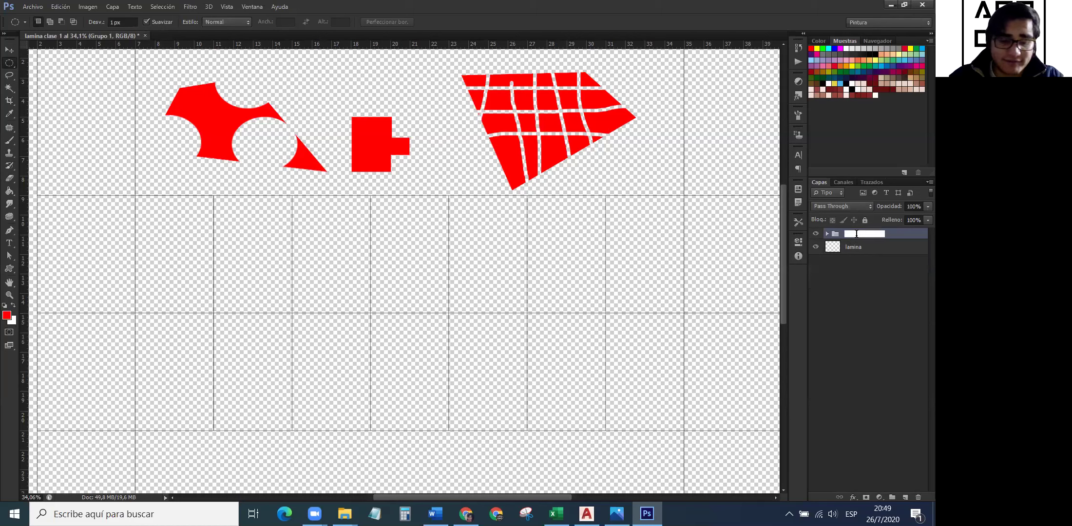
type("mover")
key("Return")
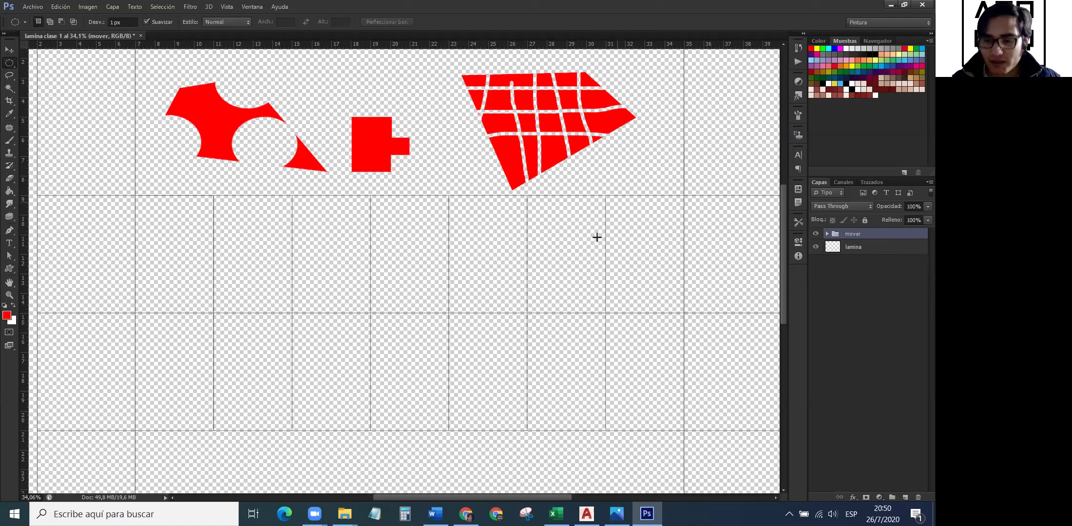
Create a new empty group above the "mover" group and name it "pinceles".
left_click(895, 498)
double_click(855, 234)
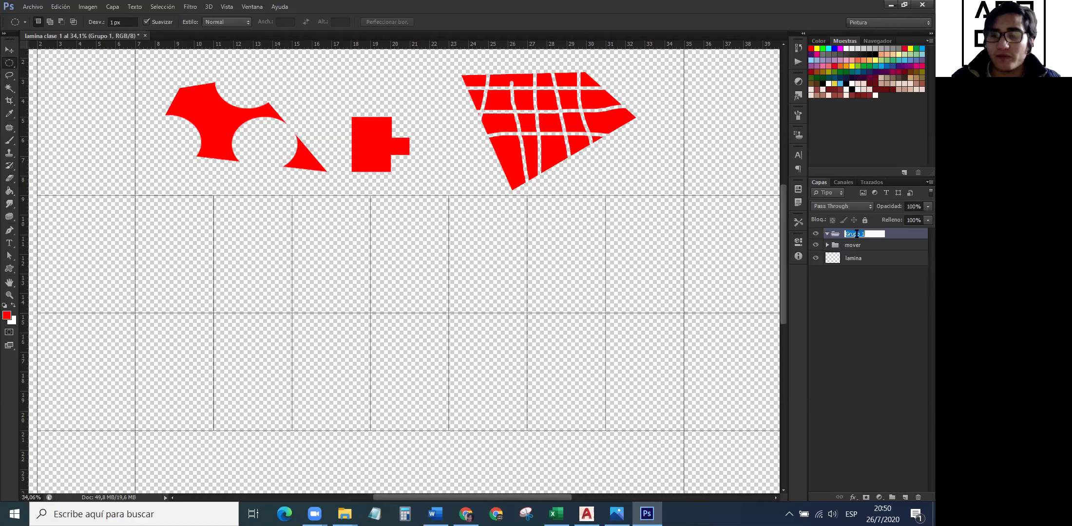
type("pince")
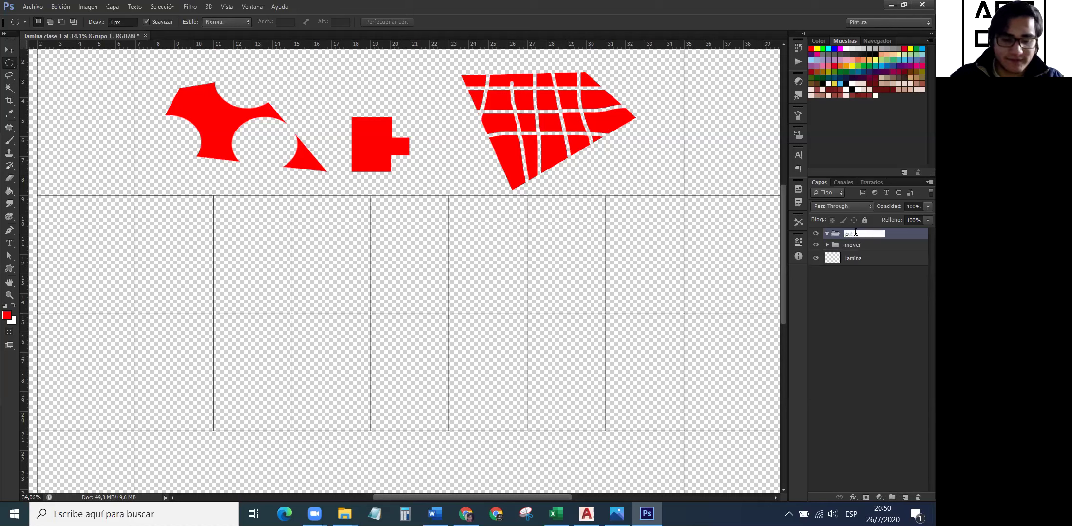
type("les")
key("Return")
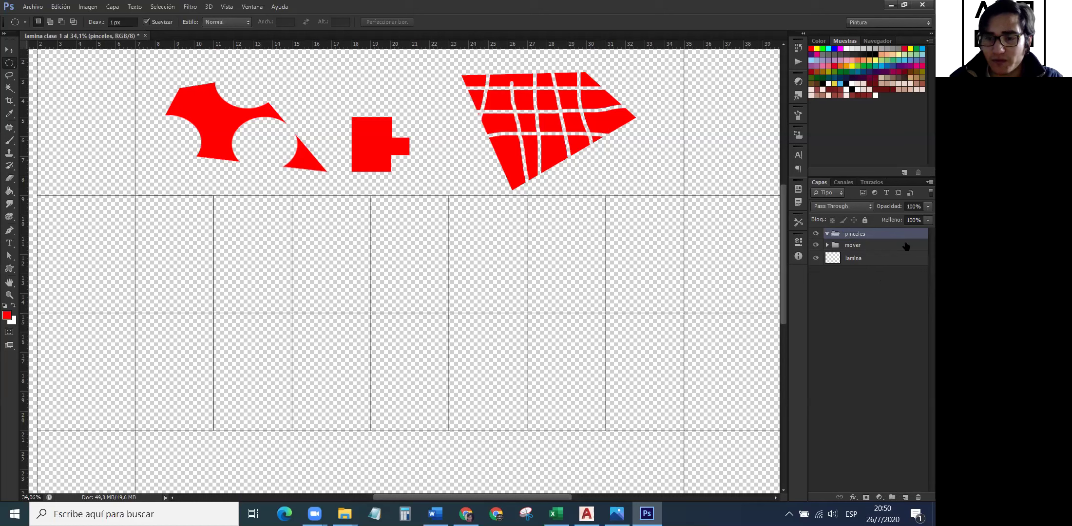
Add a new layer named "pincel 1" inside the "pinceles" group.
left_click(905, 498)
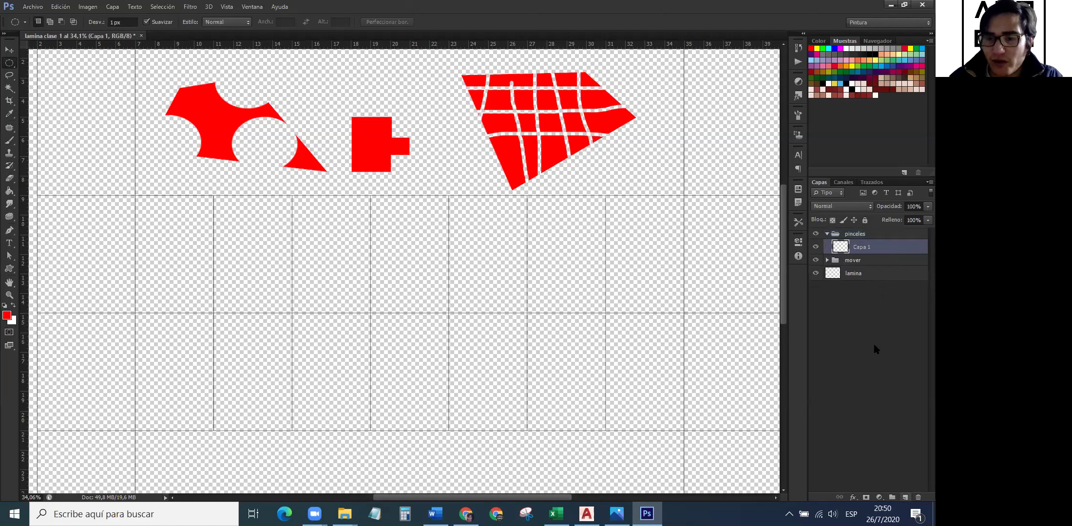
double_click(867, 247)
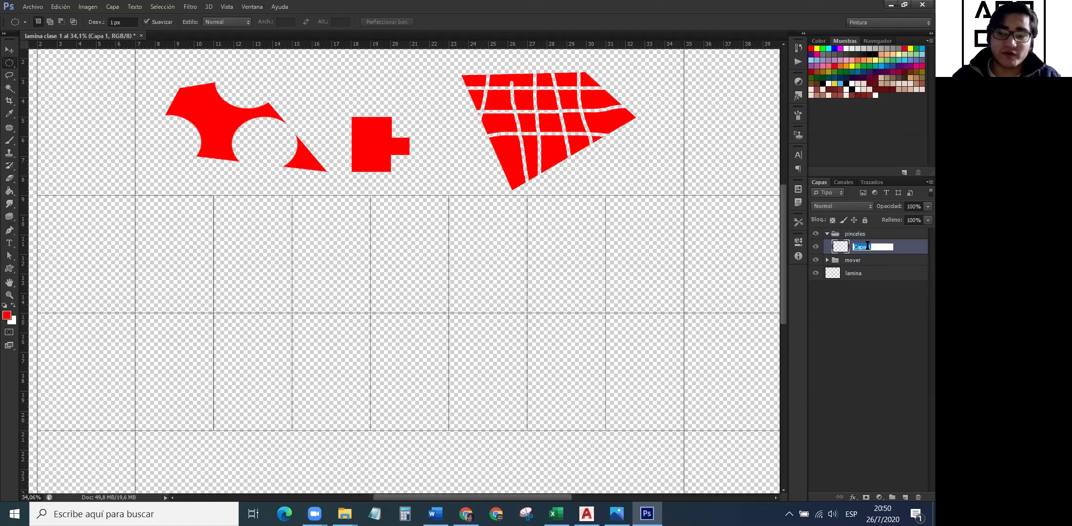
key("BackSpace")
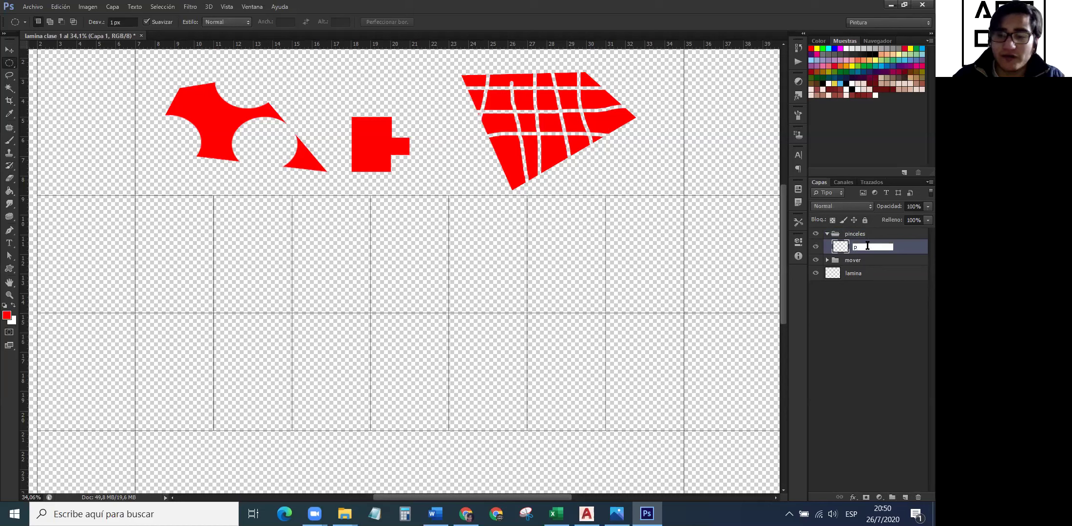
type("ncel")
key("Return")
double_click(867, 247)
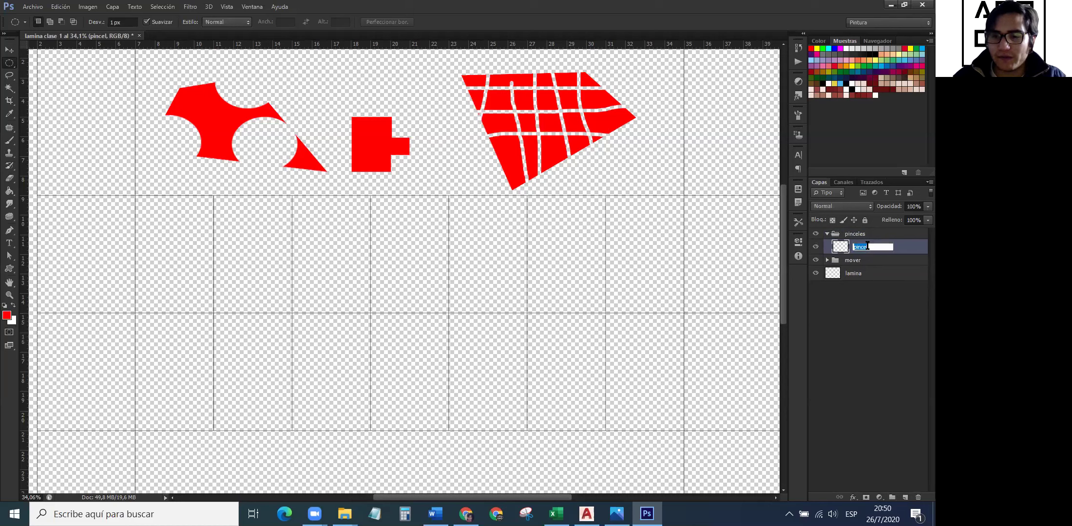
left_click(873, 247)
type("1")
key("Return")
left_click_drag(880, 249, 866, 233)
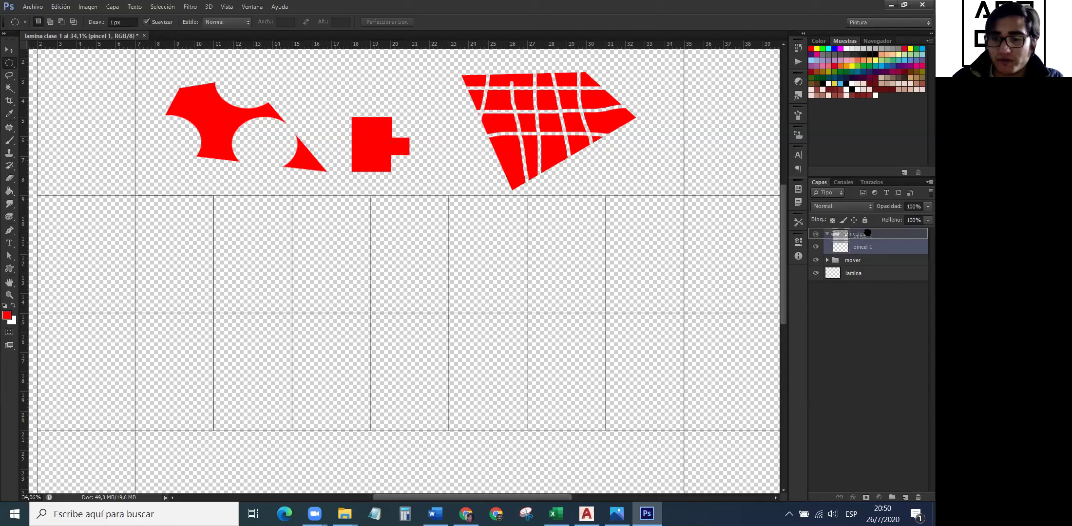
left_click_drag(867, 233, 868, 234)
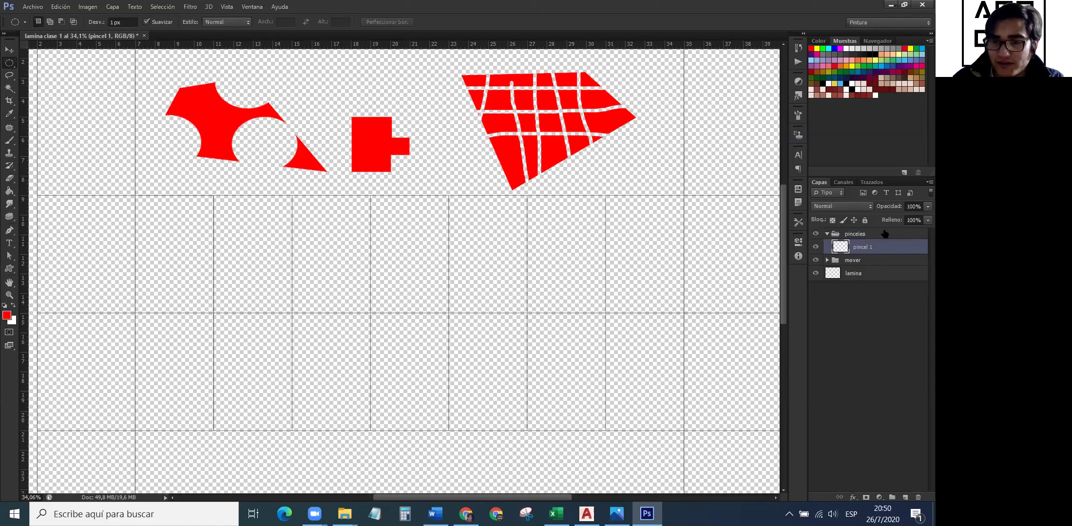
Collapse and expand the "pinceles" group to check its contents, leaving it expanded.
left_click(827, 234)
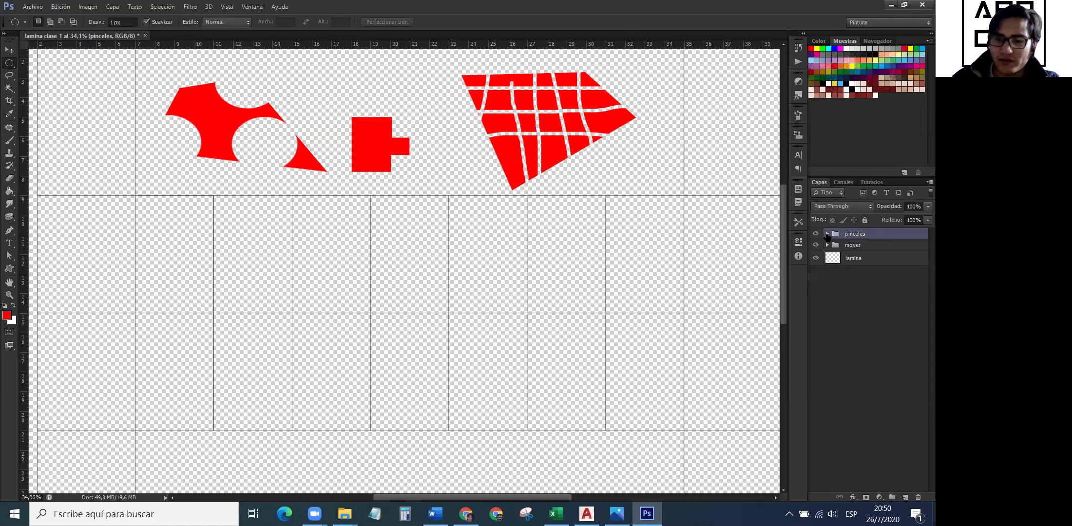
left_click(827, 234)
left_click(827, 234)
left_click(827, 234)
left_click(827, 235)
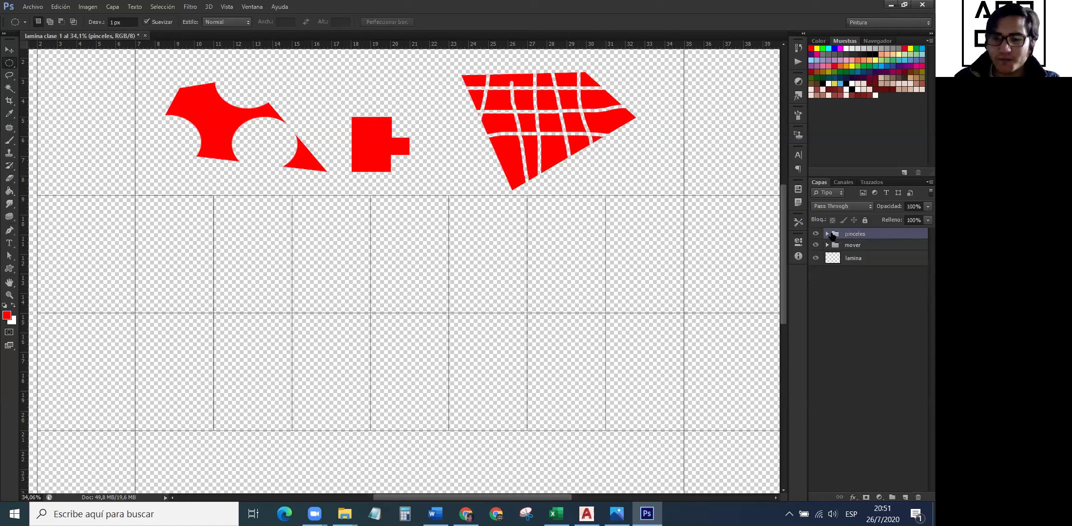
left_click(827, 235)
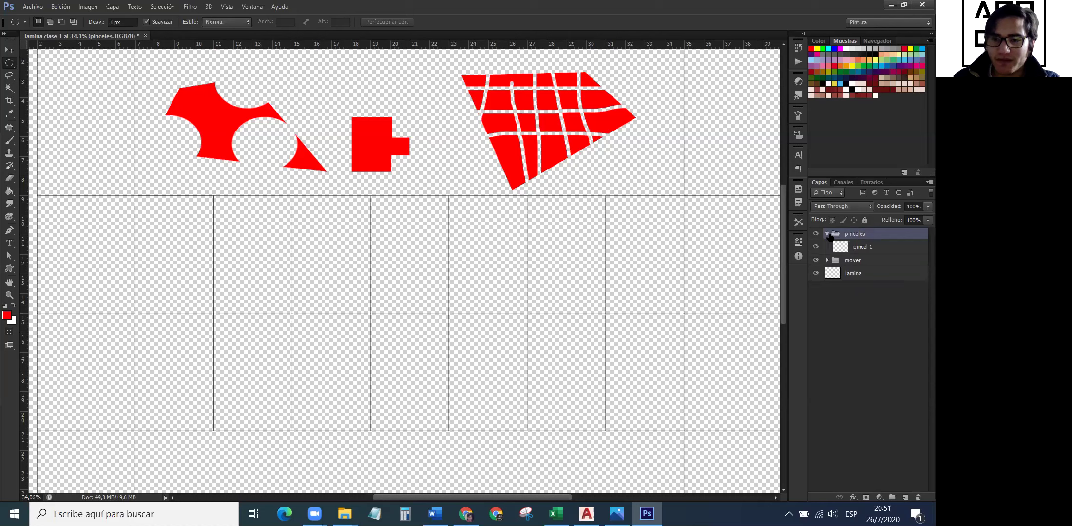
Set up the Brush tool on the layer "pincel 1" with the "Circular definido" preset at a size of 10 px.
left_click(872, 247)
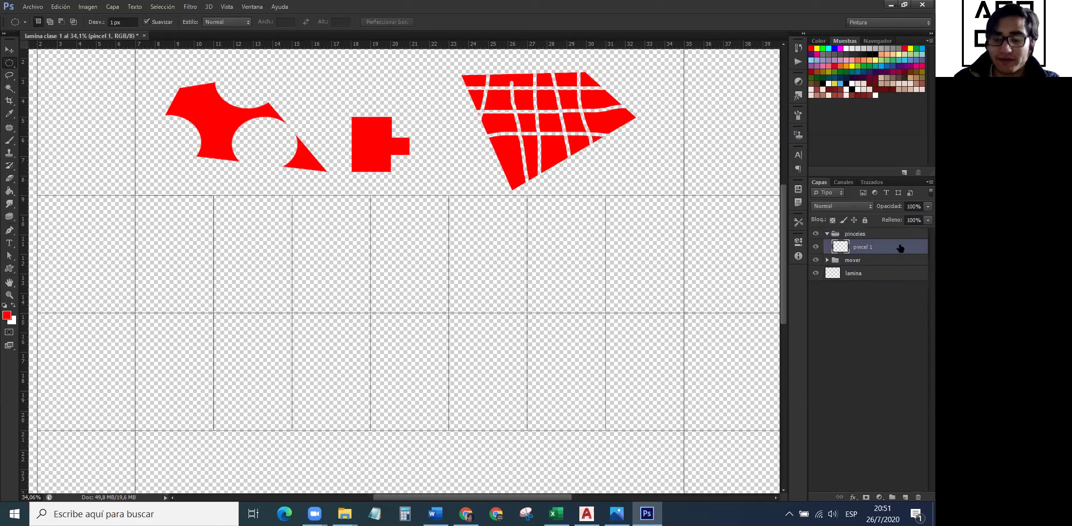
left_click(6, 141)
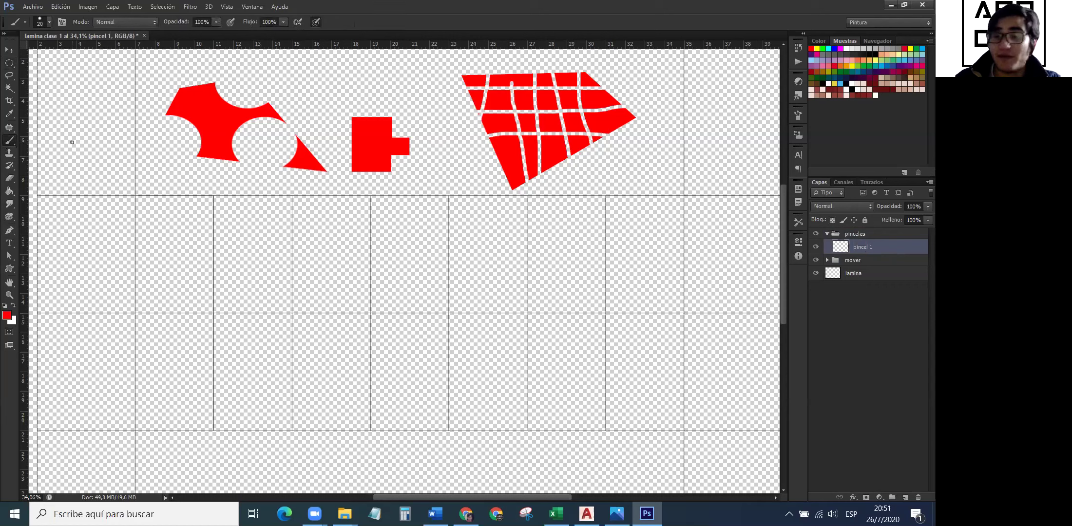
left_click(49, 21)
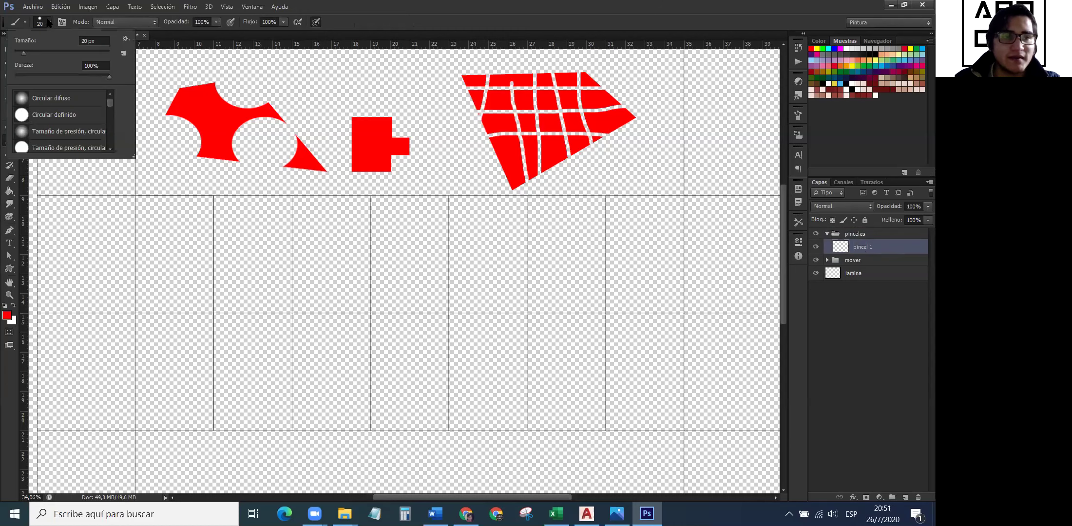
scroll(69, 125, "down", 2)
scroll(71, 136, "up", 3)
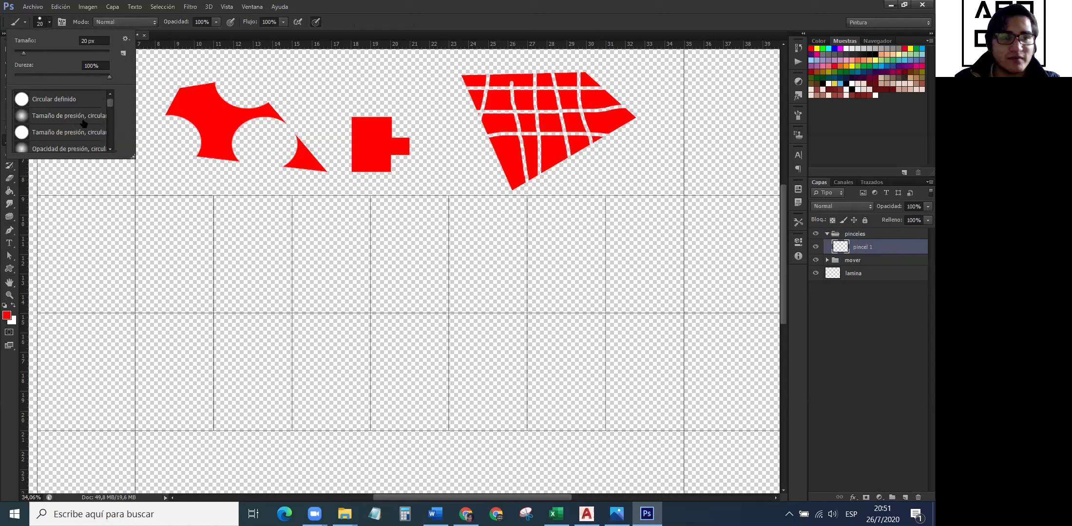
left_click(347, 12)
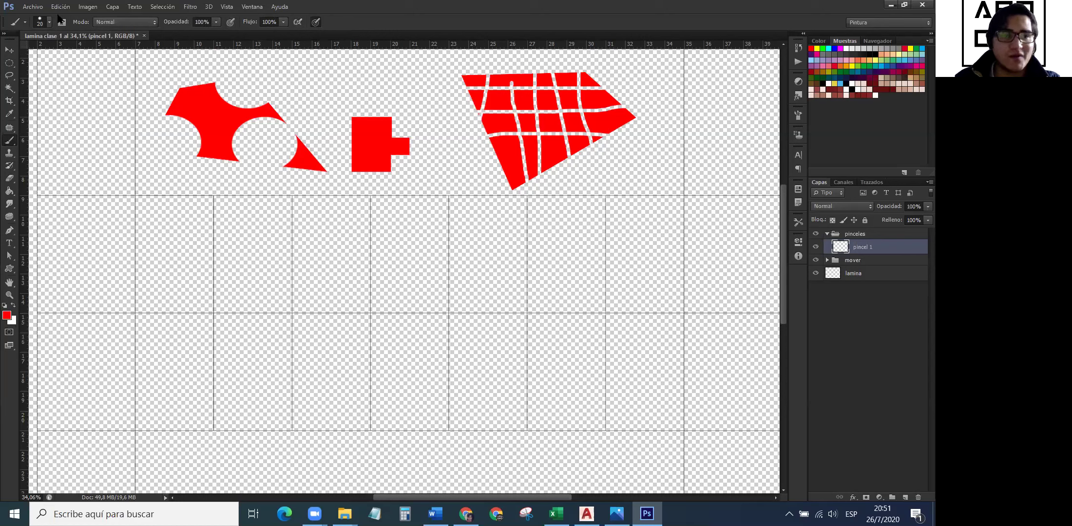
left_click(49, 22)
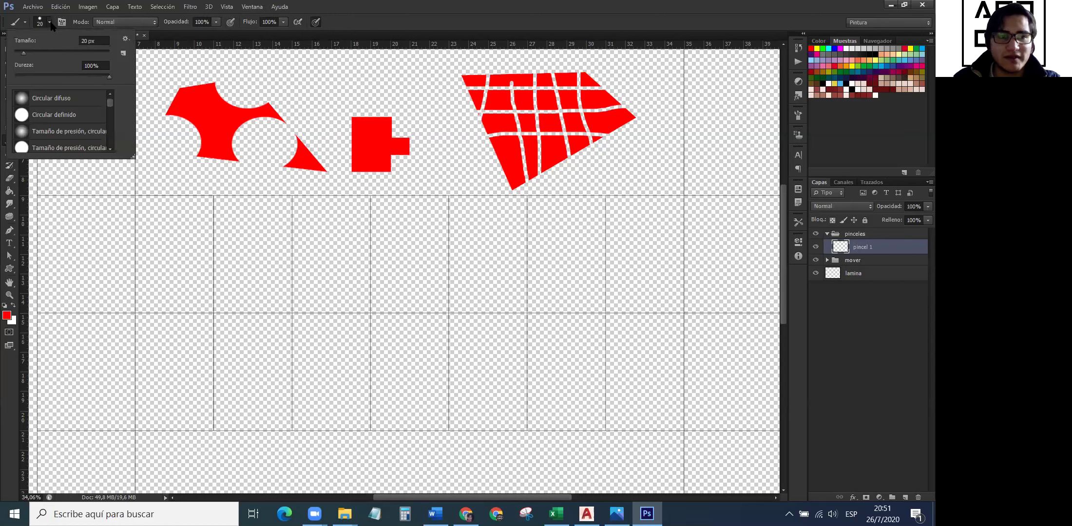
left_click(84, 116)
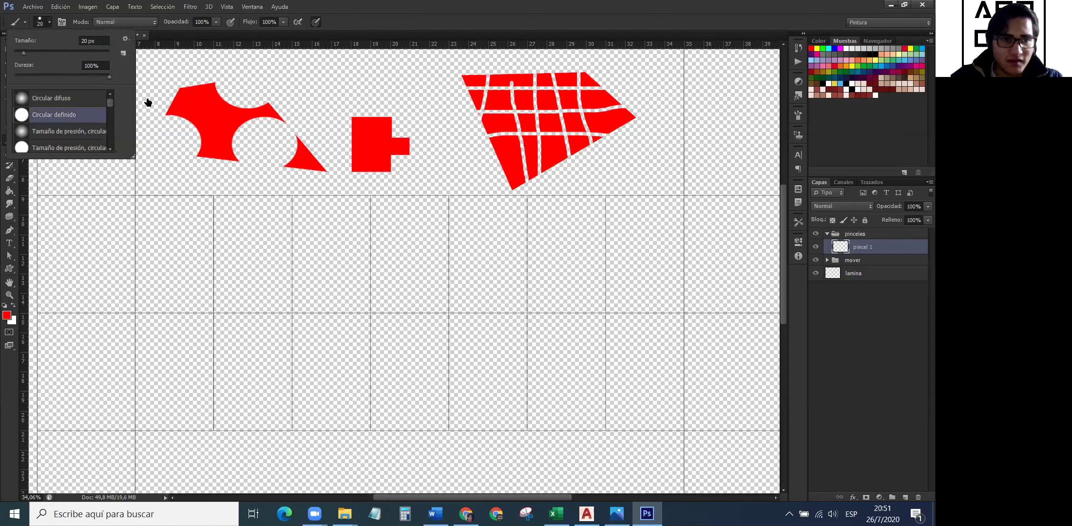
left_click(86, 41)
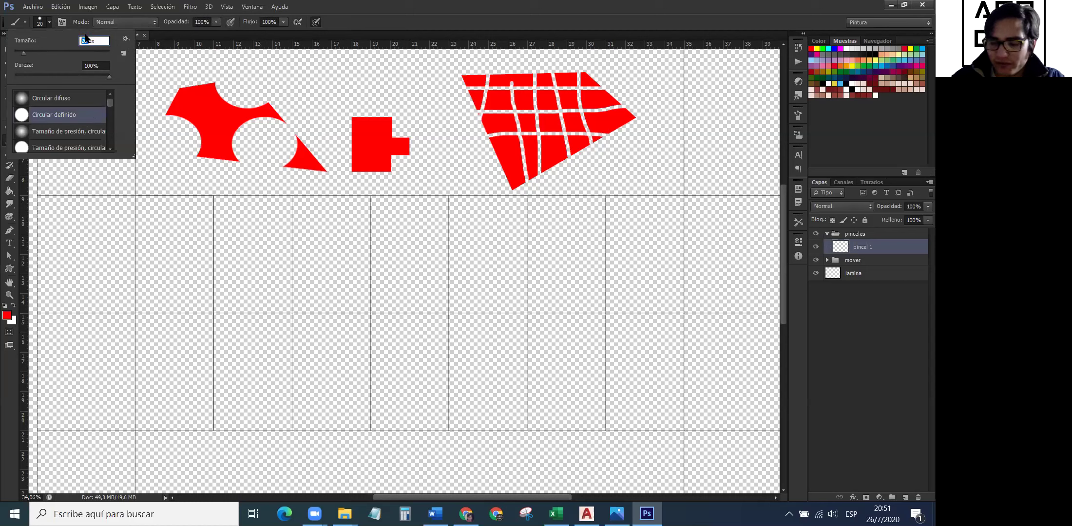
type("10")
key("Return")
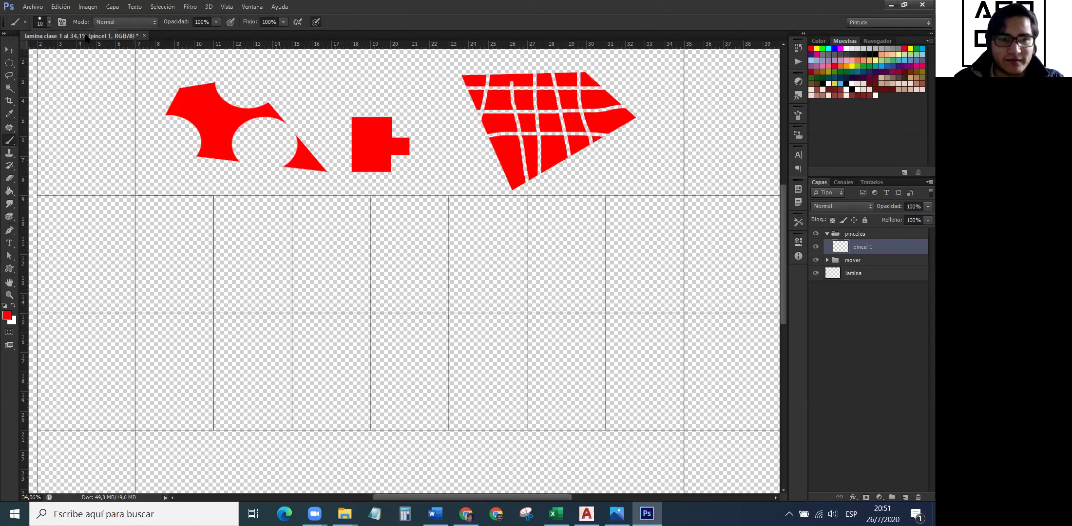
Try a few freehand red brush strokes across the first empty cells below the shapes, and undo them all.
left_click_drag(173, 271, 184, 235)
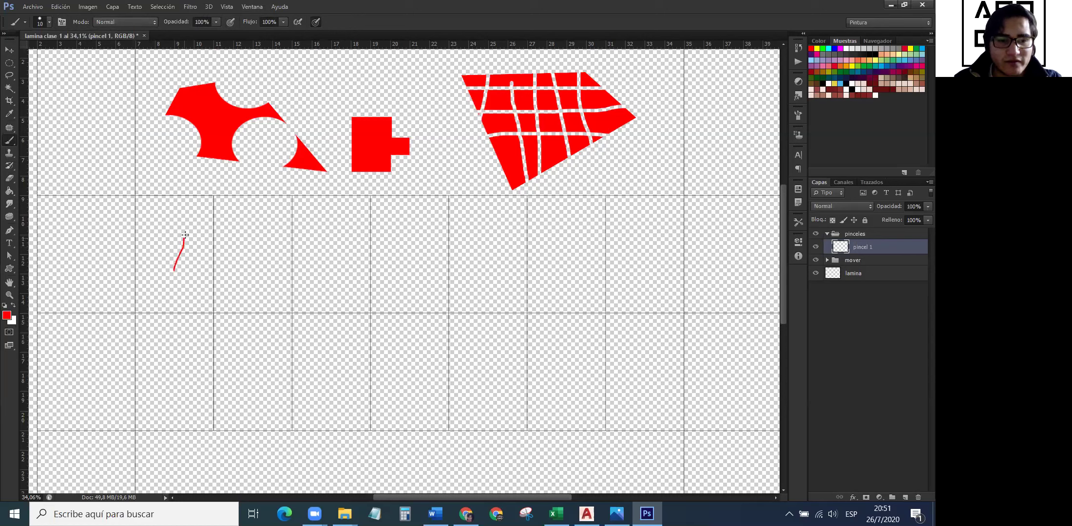
key("ctrl+z")
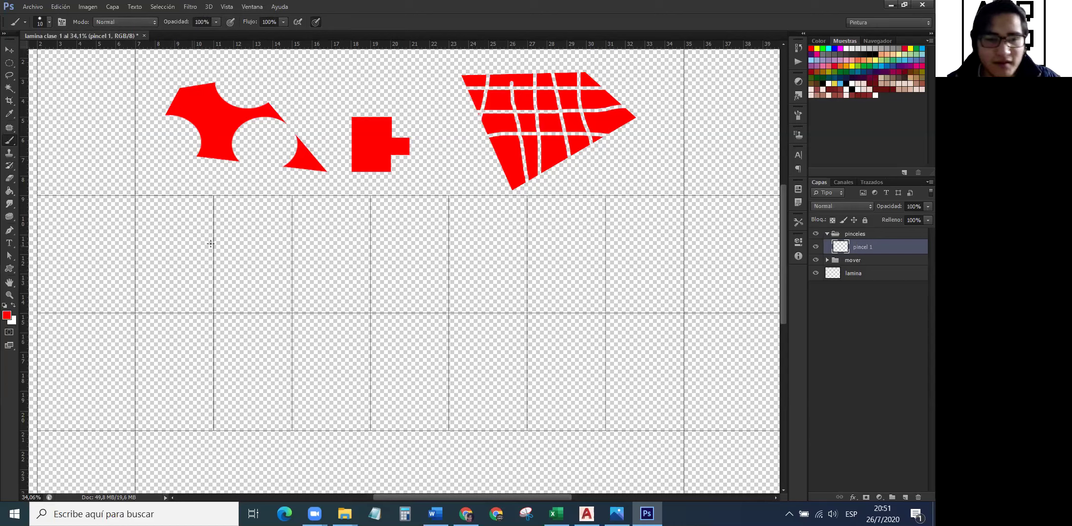
left_click_drag(209, 242, 346, 252)
left_click_drag(141, 305, 306, 269)
left_click_drag(209, 242, 240, 309)
key("ctrl+z")
key("ctrl+z")
key("ctrl+alt+z")
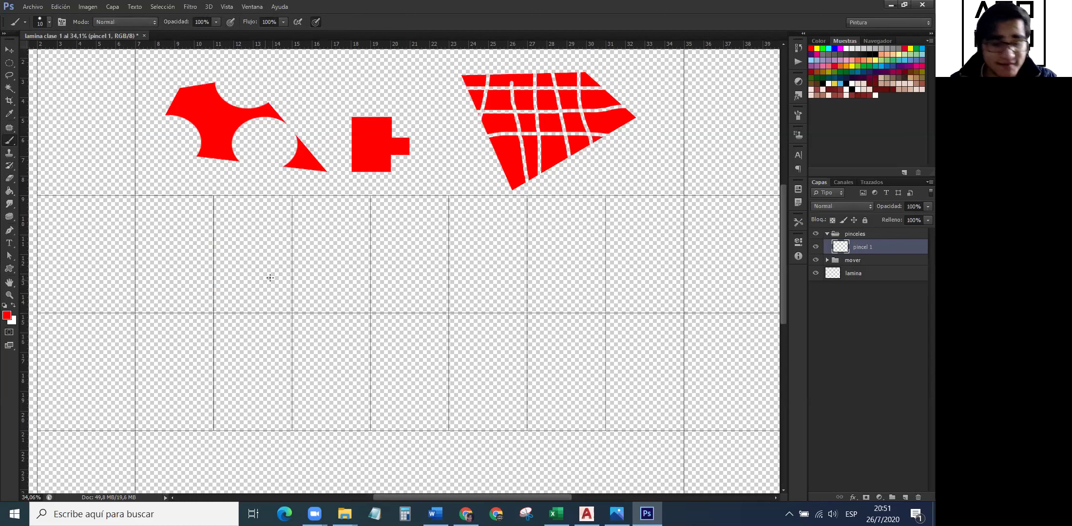
Paint a freehand tree with a scribbled crown, a ground line and a small human figure in the first cell below the shapes.
scroll(166, 272, "up", 3)
scroll(223, 283, "down", 3)
scroll(222, 280, "up", 3)
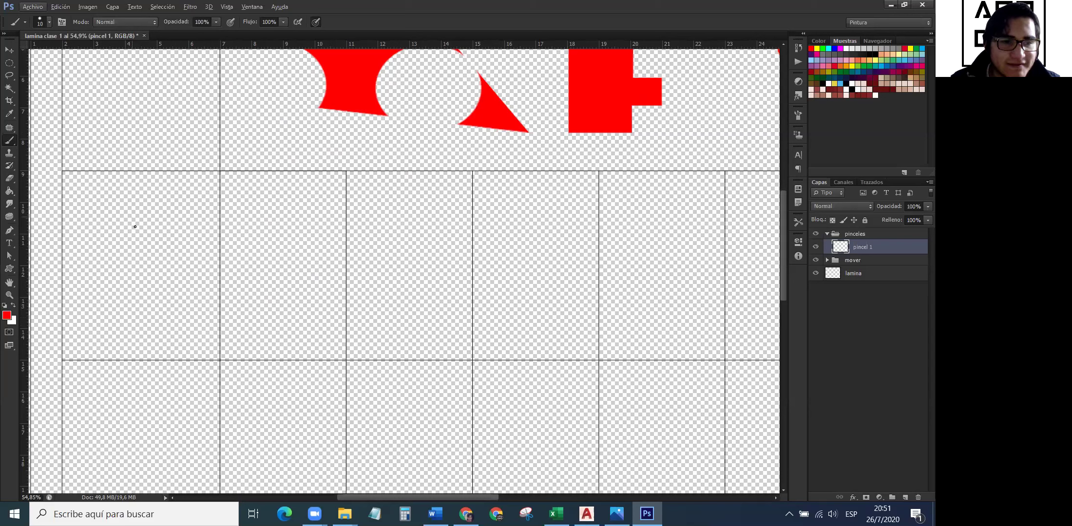
mouse_move(136, 322)
left_mouse_down()
mouse_move(140, 242)
mouse_move(141, 278)
mouse_move(115, 264)
mouse_move(143, 217)
mouse_move(156, 263)
mouse_move(117, 229)
mouse_move(132, 251)
mouse_move(163, 205)
mouse_move(138, 288)
mouse_move(162, 266)
mouse_move(118, 268)
left_mouse_up()
mouse_move(70, 327)
left_mouse_down()
mouse_move(216, 329)
mouse_move(163, 325)
mouse_move(155, 307)
mouse_move(175, 309)
mouse_move(166, 328)
mouse_move(181, 308)
left_mouse_up()
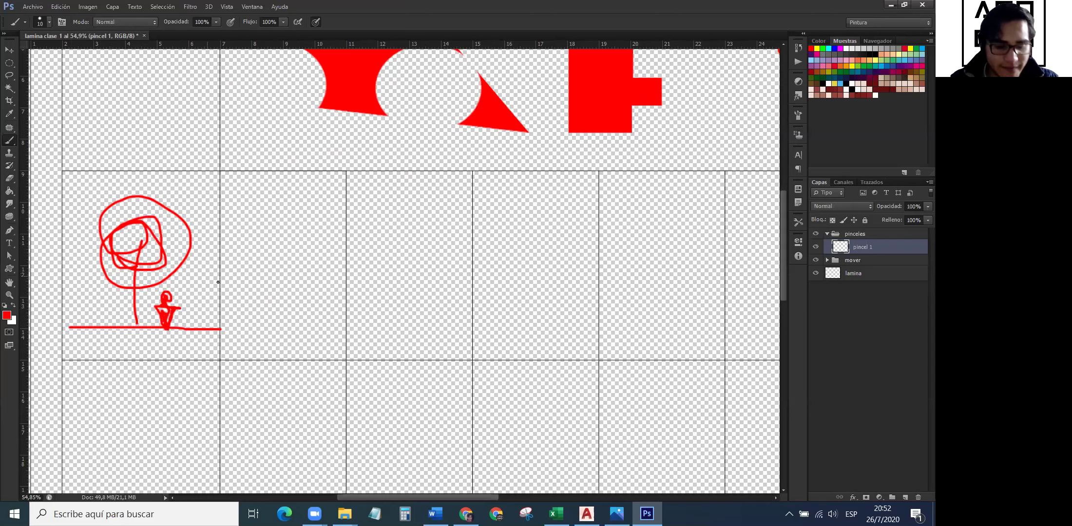
Try two long freehand horizontal lines across the empty cells beside the tree sketch, and undo both.
scroll(217, 282, "down", 4)
scroll(246, 302, "up", 4)
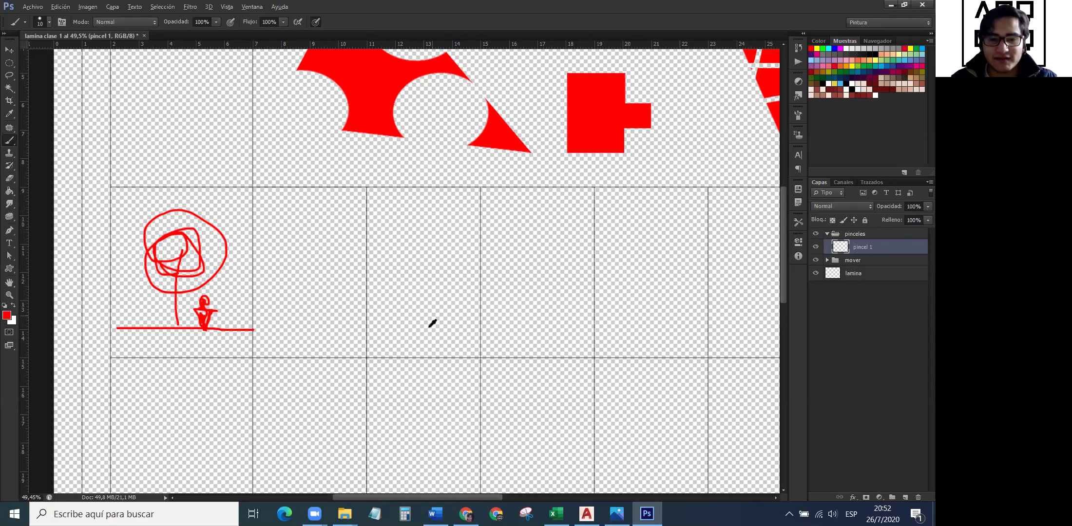
scroll(350, 301, "down", 3)
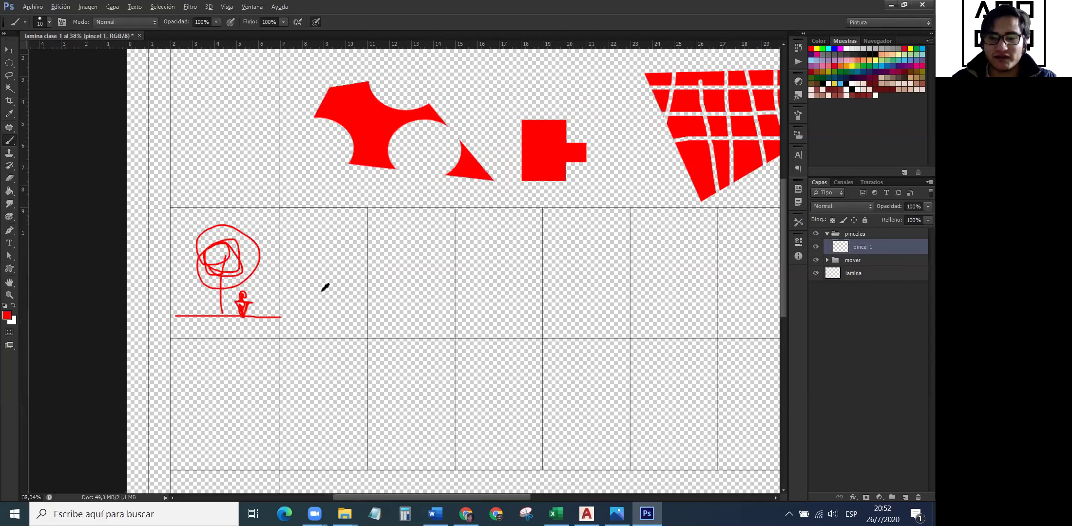
scroll(325, 287, "down", 1)
scroll(415, 274, "up", 1)
scroll(415, 274, "up", 3)
left_click_drag(212, 251, 752, 247)
left_click_drag(230, 283, 757, 289)
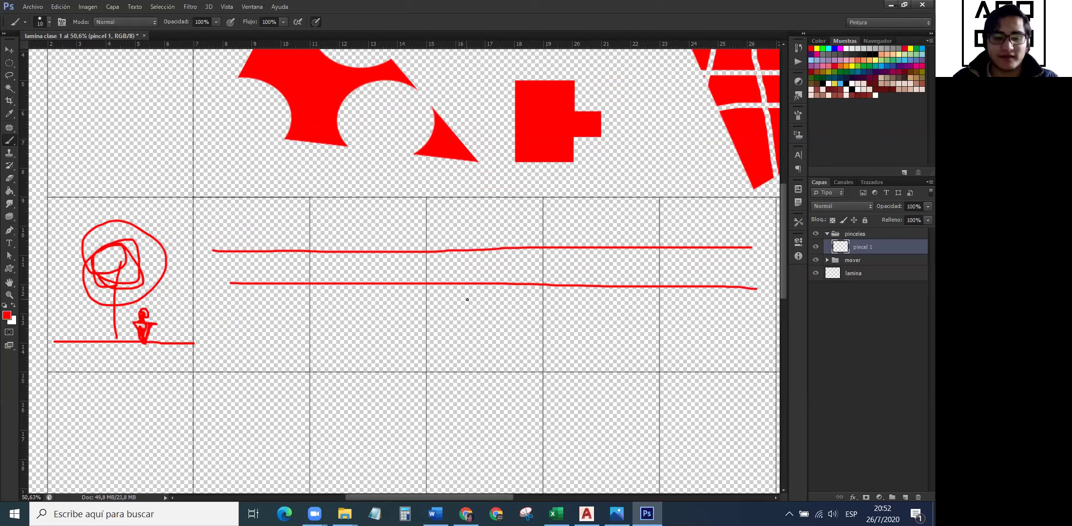
key("ctrl+alt+z")
key("ctrl+alt+z")
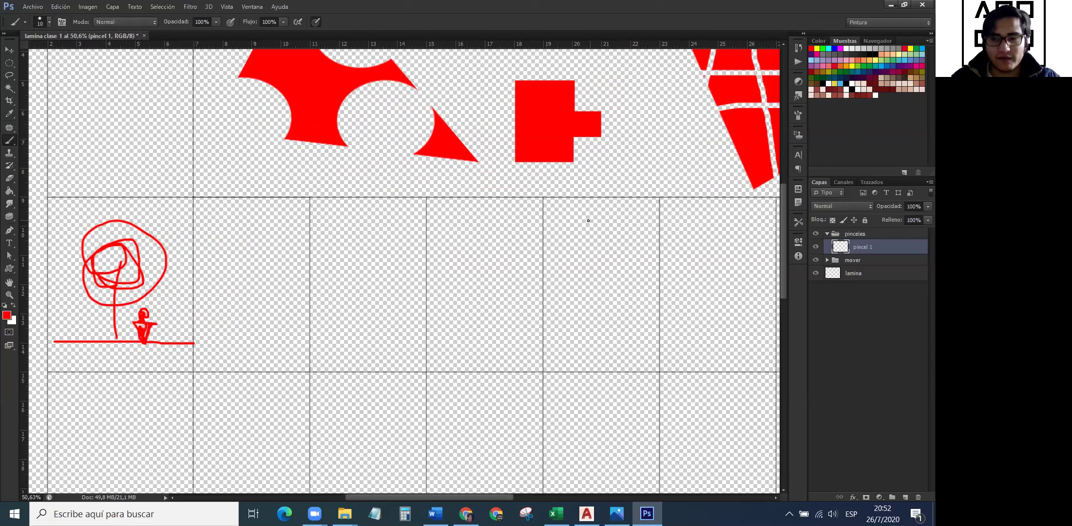
Paint two straight, constrained horizontal red lines in the upper part of the second cell, undoing the stroke that joins them diagonally.
scroll(234, 259, "up", 1)
scroll(350, 266, "down", 1)
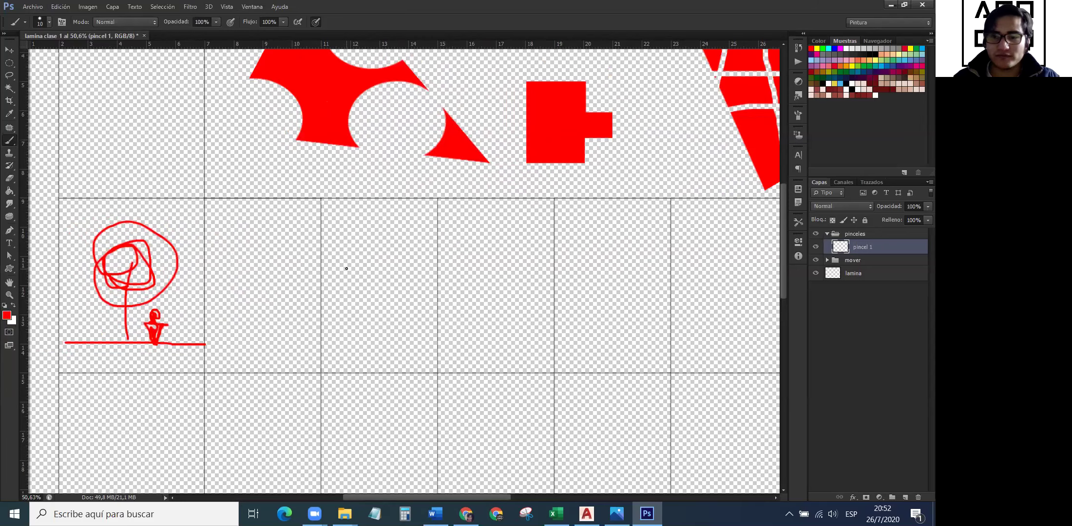
scroll(366, 261, "up", 1)
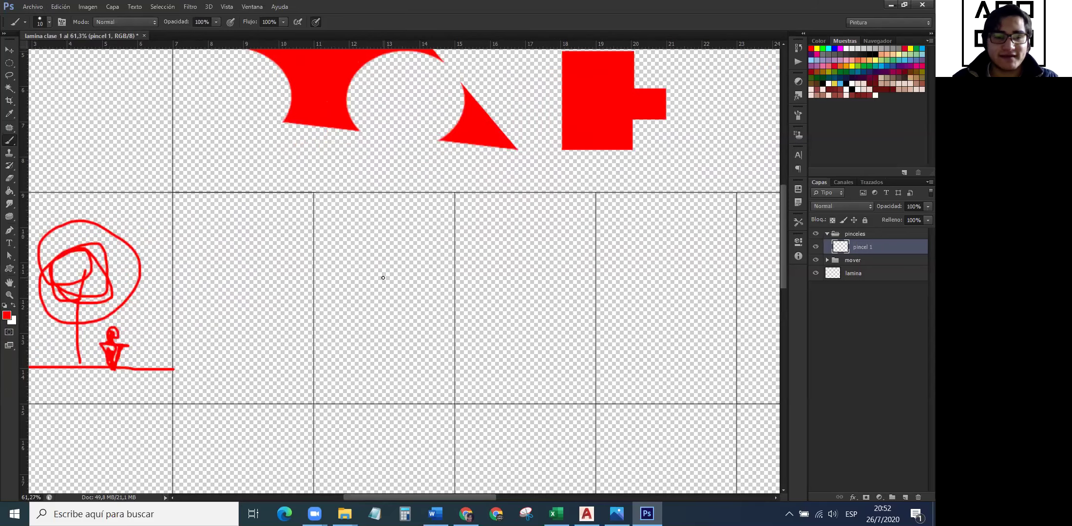
scroll(385, 274, "down", 1)
scroll(224, 249, "up", 1)
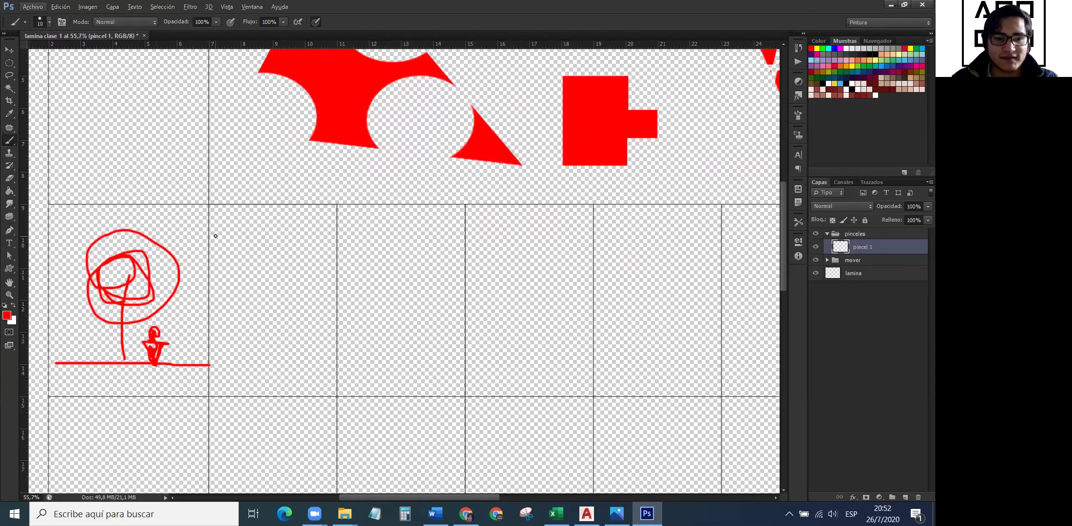
left_click_drag(215, 236, 316, 236)
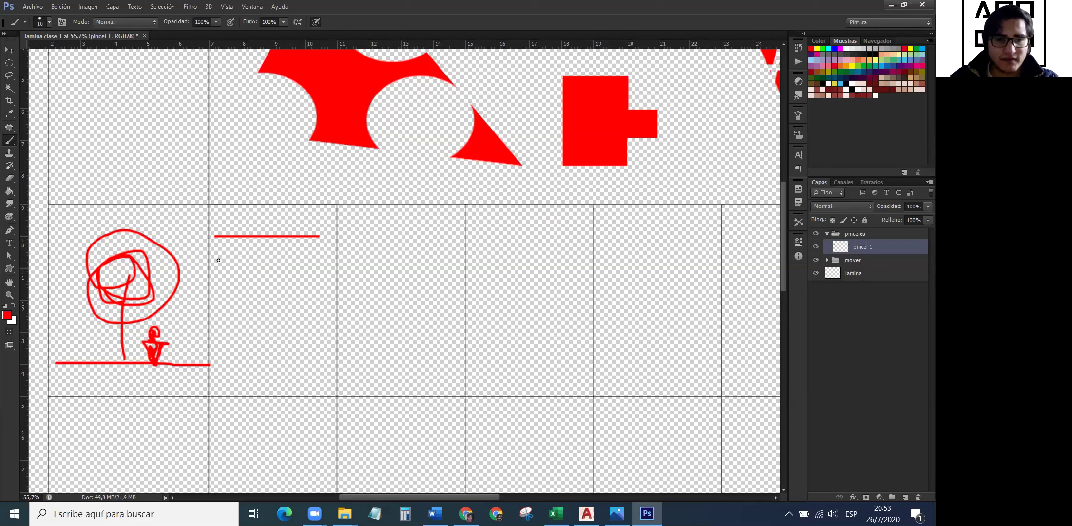
left_click_drag(262, 259, 224, 259)
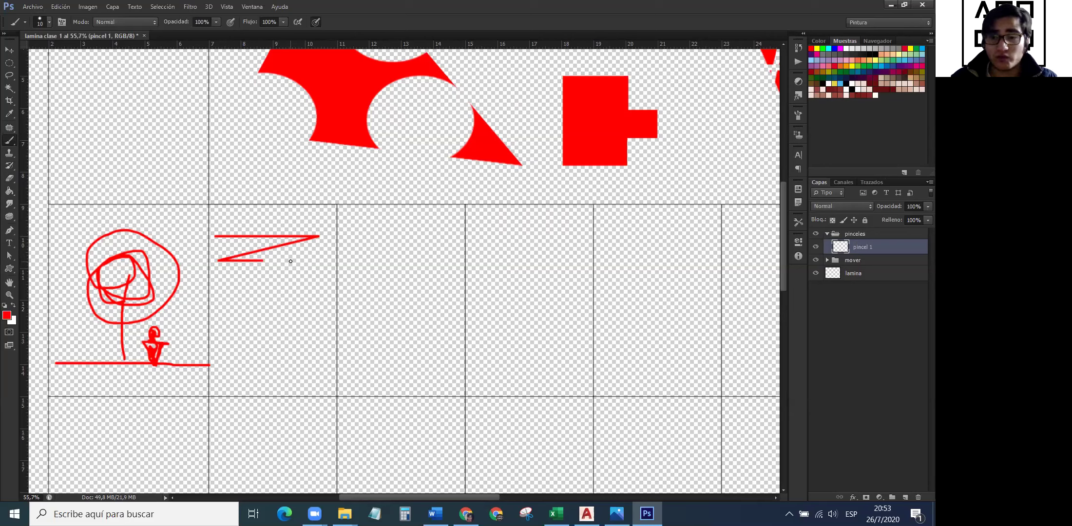
key("ctrl+z")
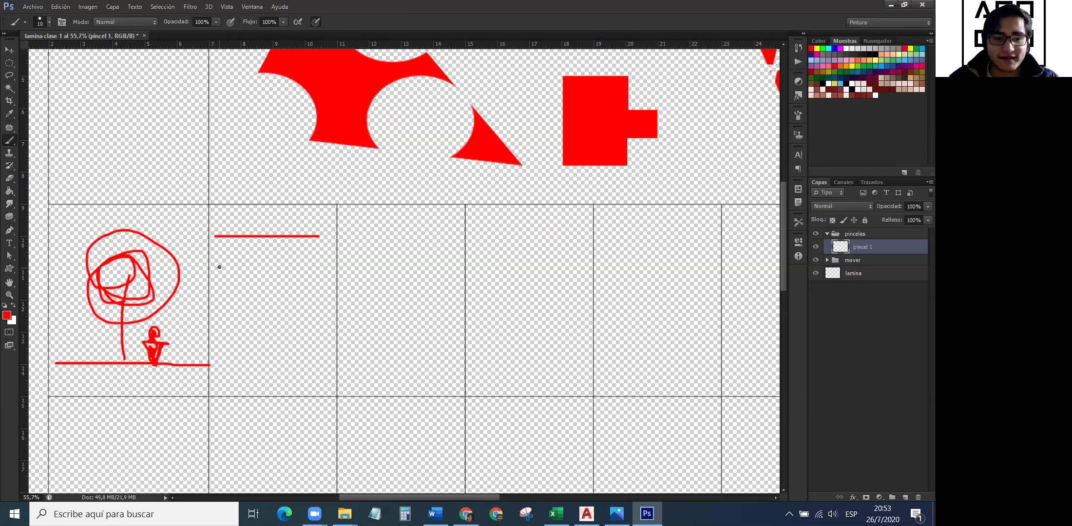
left_click_drag(219, 267, 315, 269)
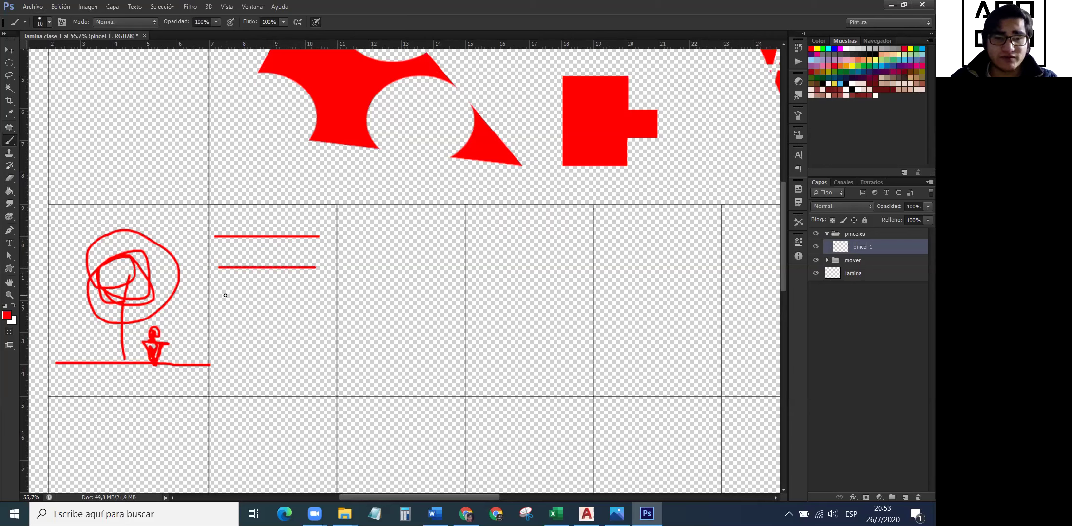
Add four more straight horizontal red lines below the first two to fill the second cell, undoing any faulty strokes.
left_click_drag(224, 295, 303, 295)
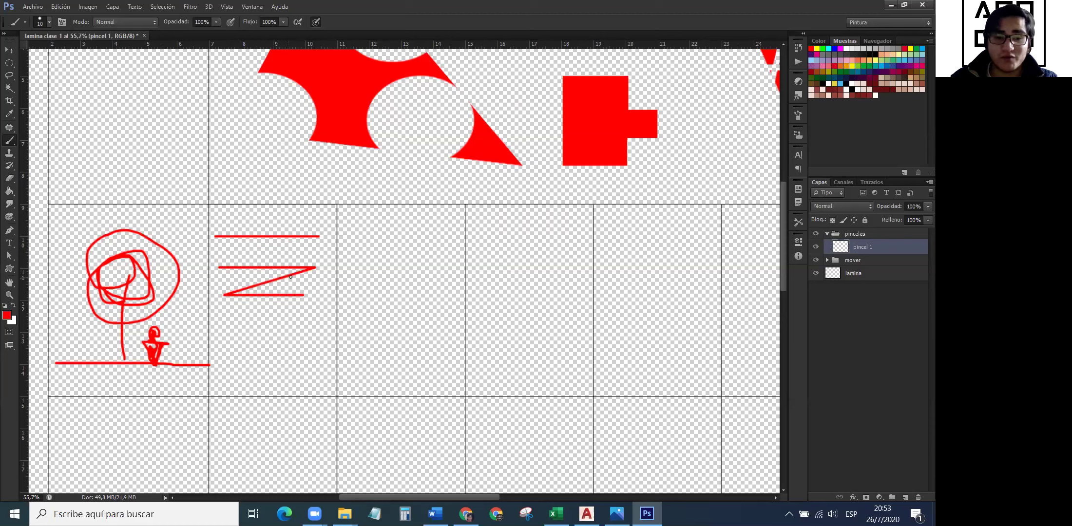
key("ctrl+z")
mouse_move(231, 293)
left_mouse_down()
mouse_move(327, 296)
mouse_move(281, 323)
mouse_move(325, 323)
left_mouse_up()
left_click(219, 350)
left_click_drag(314, 350, 321, 350)
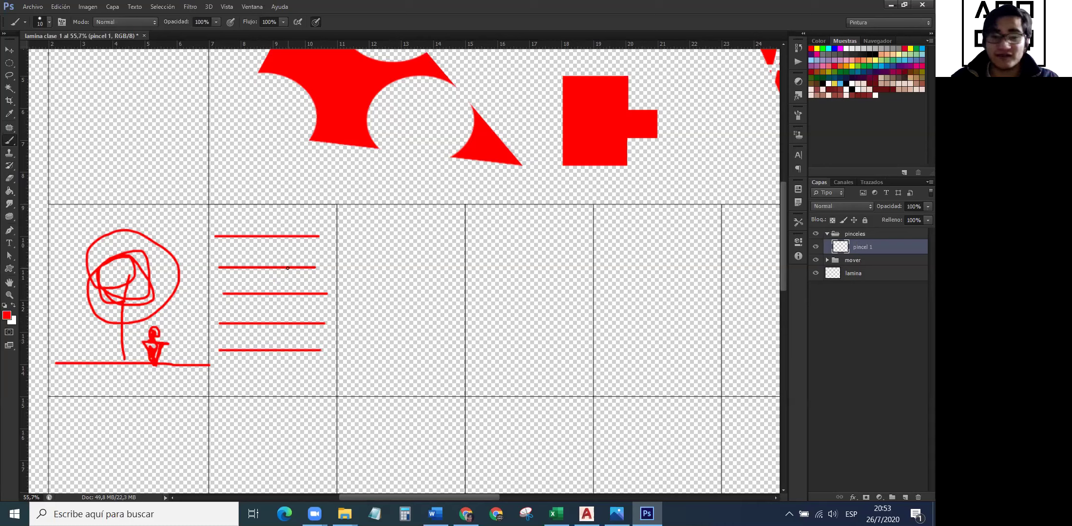
left_click(221, 369, "shift")
left_click(277, 371, "shift")
key("ctrl+alt+z")
key("ctrl+alt+z")
left_click_drag(262, 372, 314, 372)
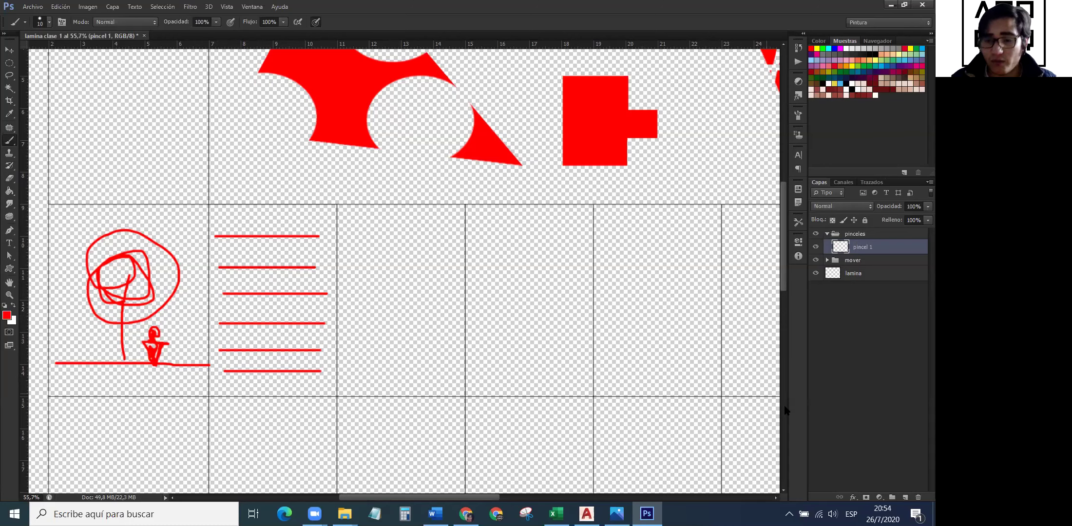
Add a new layer above "pincel 1" in the "pinceles" group and name it "pincel 2".
left_click(905, 497)
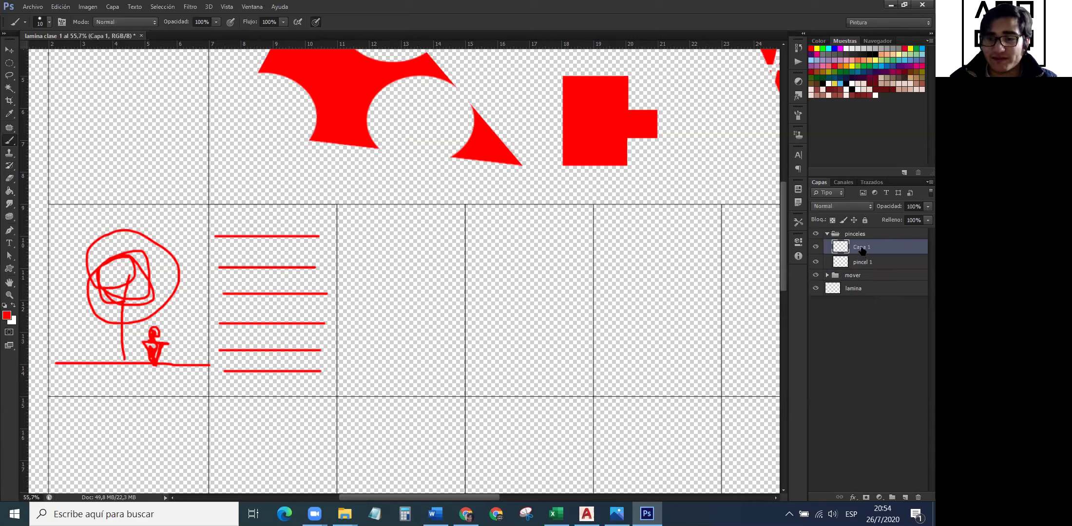
double_click(861, 248)
type("pincel 2")
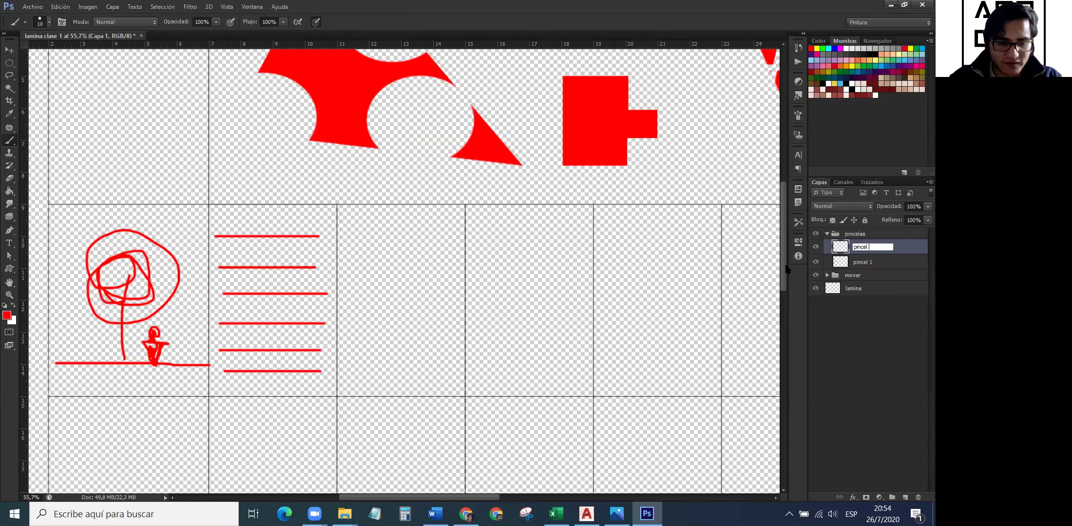
key("Return")
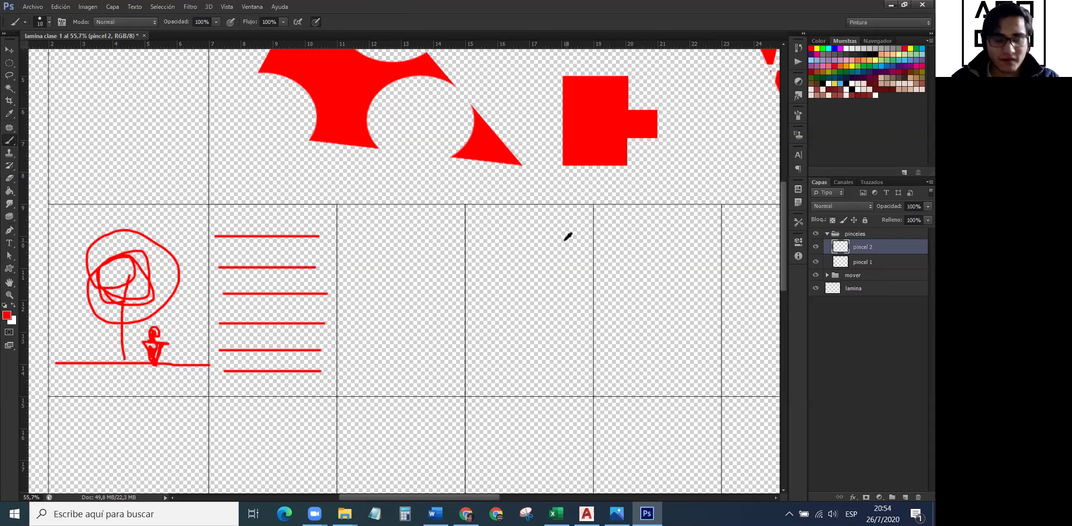
Paint four straight vertical red lines side by side in the third cell on the layer "pincel 2".
scroll(395, 239, "down", 5)
scroll(638, 300, "up", 4)
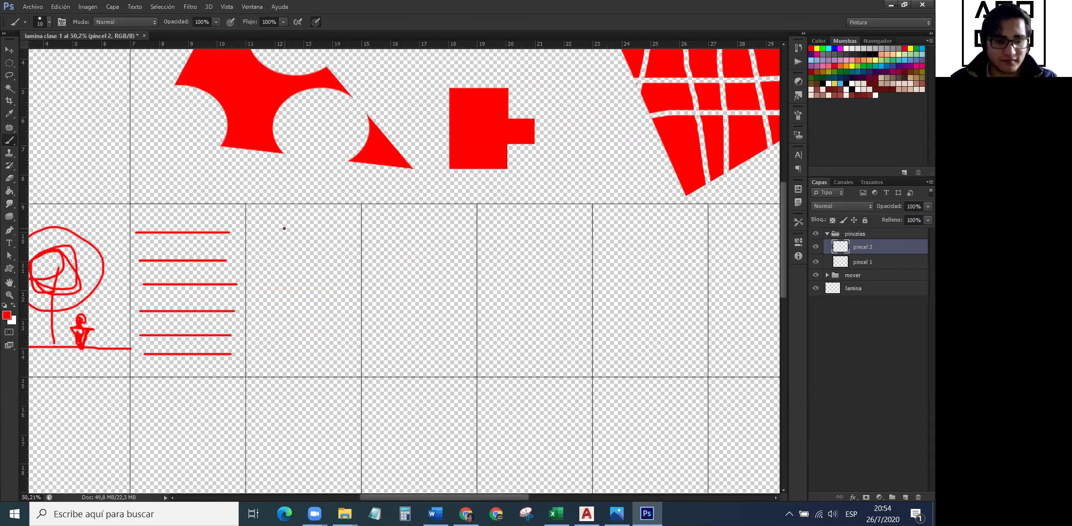
left_click_drag(284, 229, 272, 344)
left_click_drag(312, 226, 307, 353)
left_click_drag(334, 225, 334, 359)
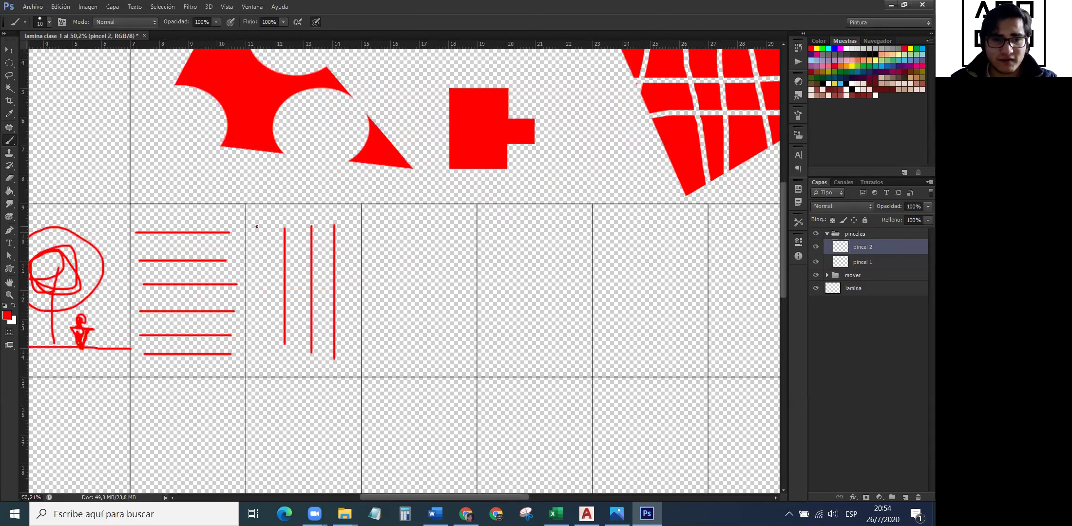
left_click_drag(259, 236, 257, 361)
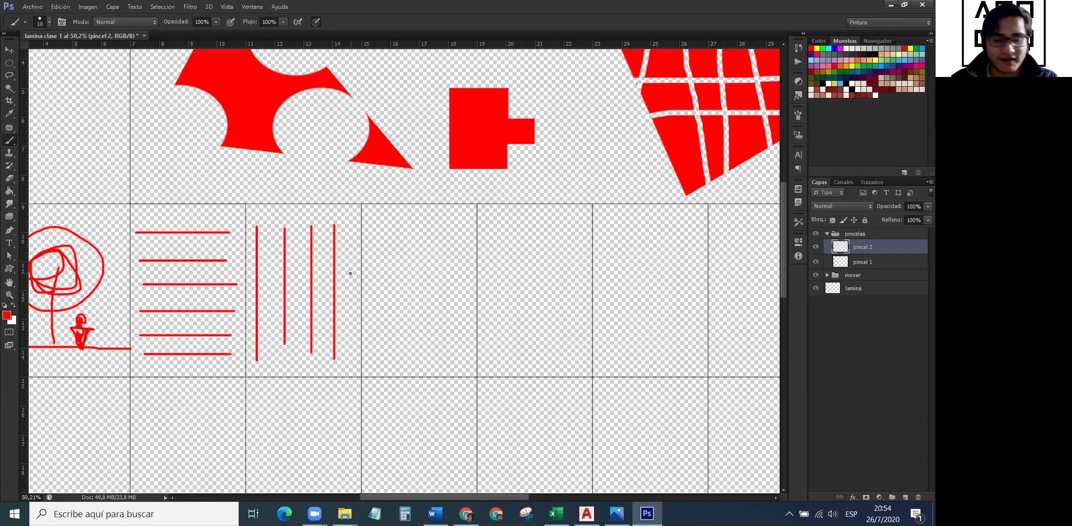
scroll(336, 280, "down", 2)
scroll(430, 289, "up", 2)
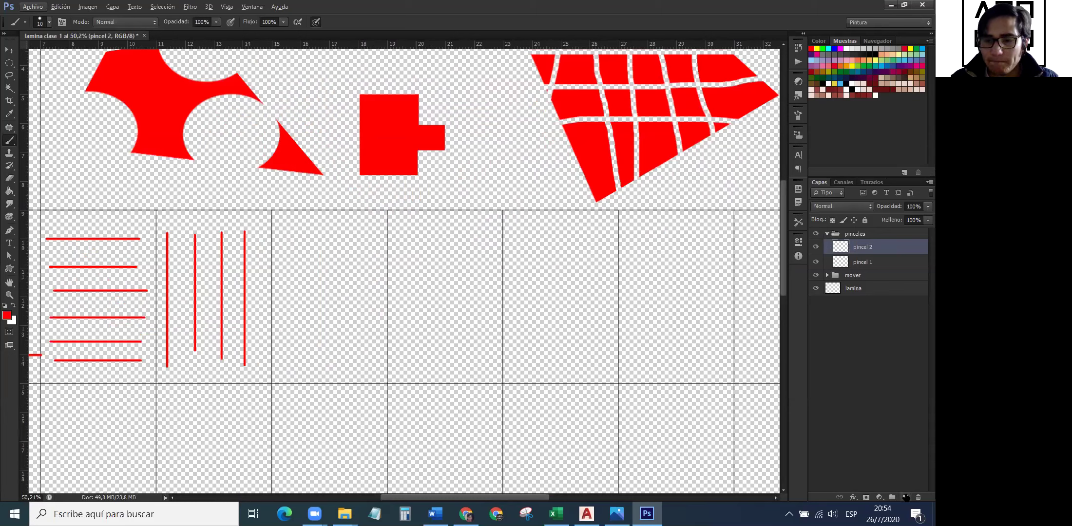
Add a new layer above "pincel 2" in the "pinceles" group and name it "pincel 3".
left_click(906, 497)
double_click(861, 247)
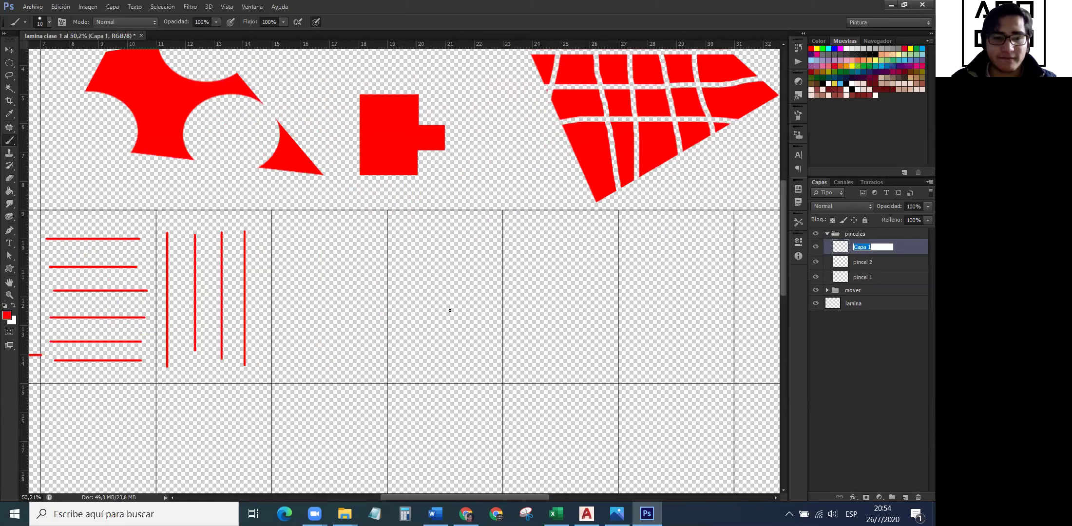
type("p")
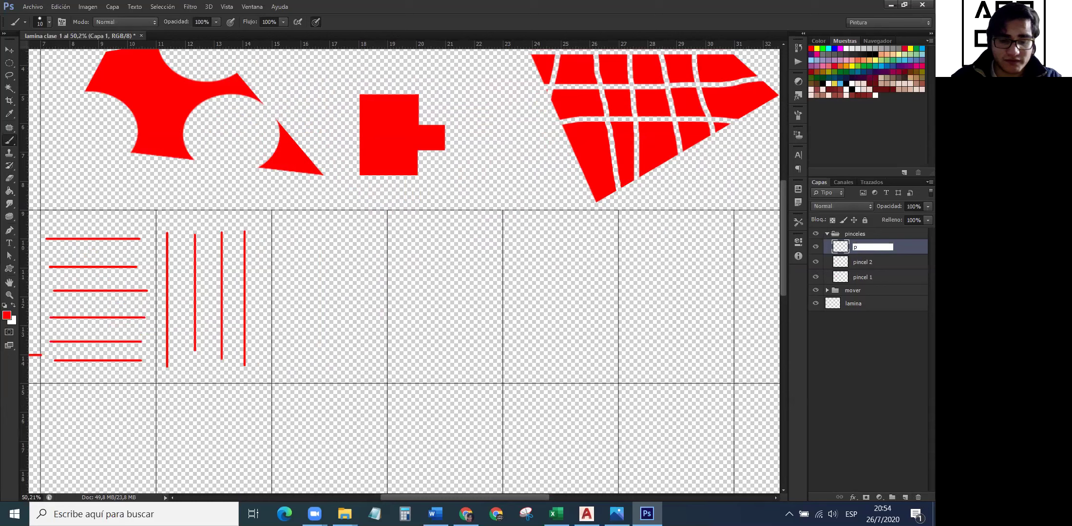
type("incel ")
type("2")
key("Return")
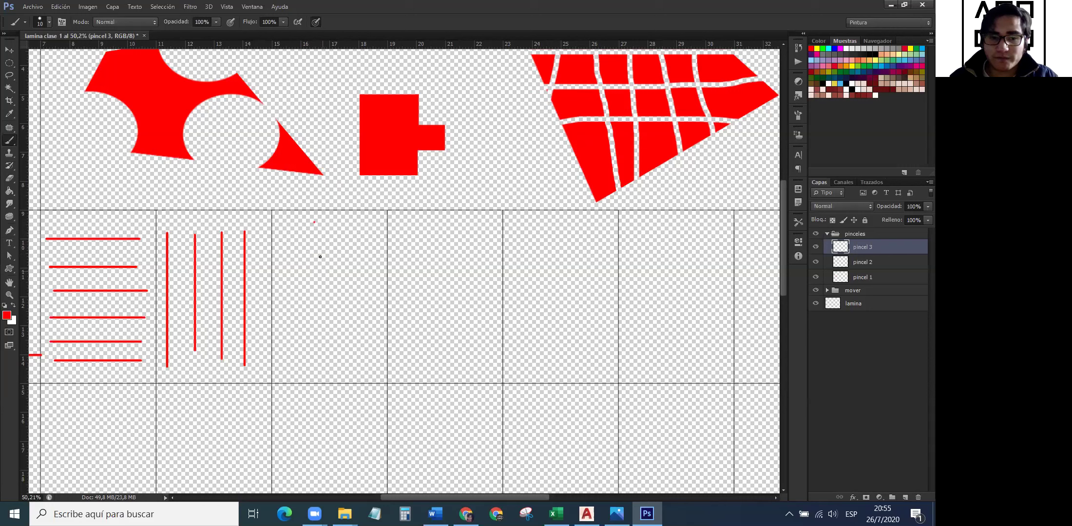
Paint six straight slanted red lines of varying length in the fourth cell on the layer "pincel 3".
left_click(314, 222)
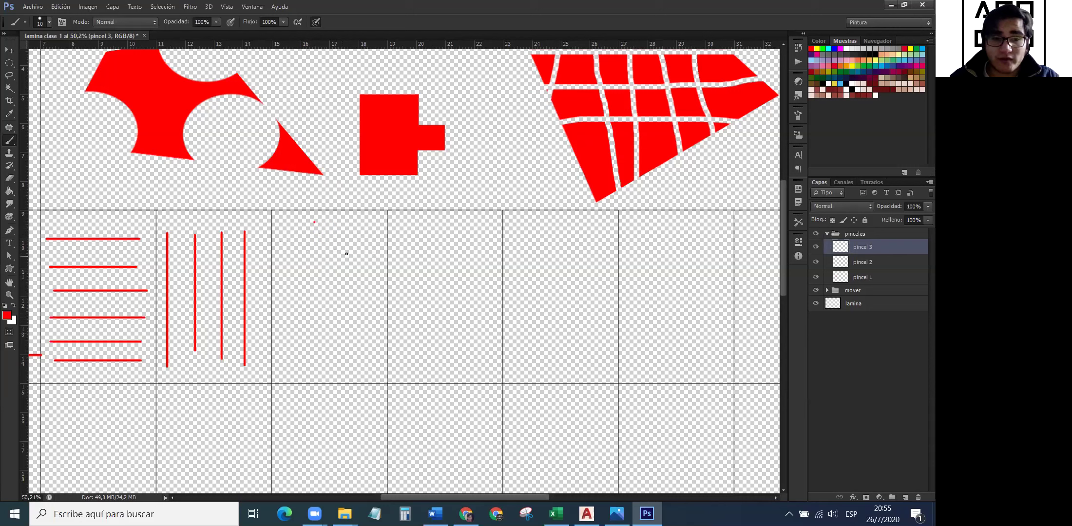
left_click(343, 334, "shift")
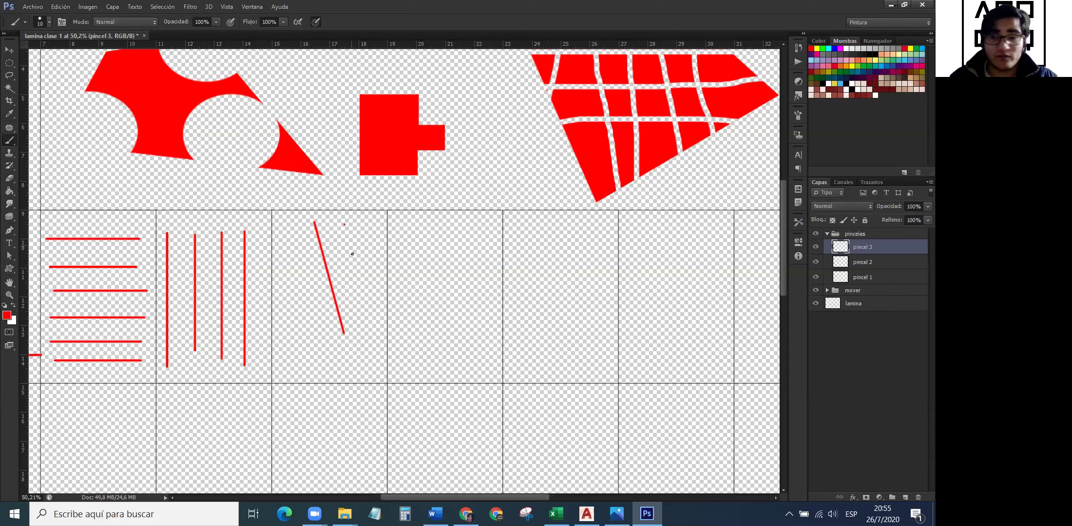
left_click(366, 310, "shift")
left_click(281, 294)
left_click(289, 359, "shift")
left_click(295, 290)
left_click(305, 336, "shift")
left_click(294, 243)
left_click(327, 361, "shift")
left_click(345, 363, "shift")
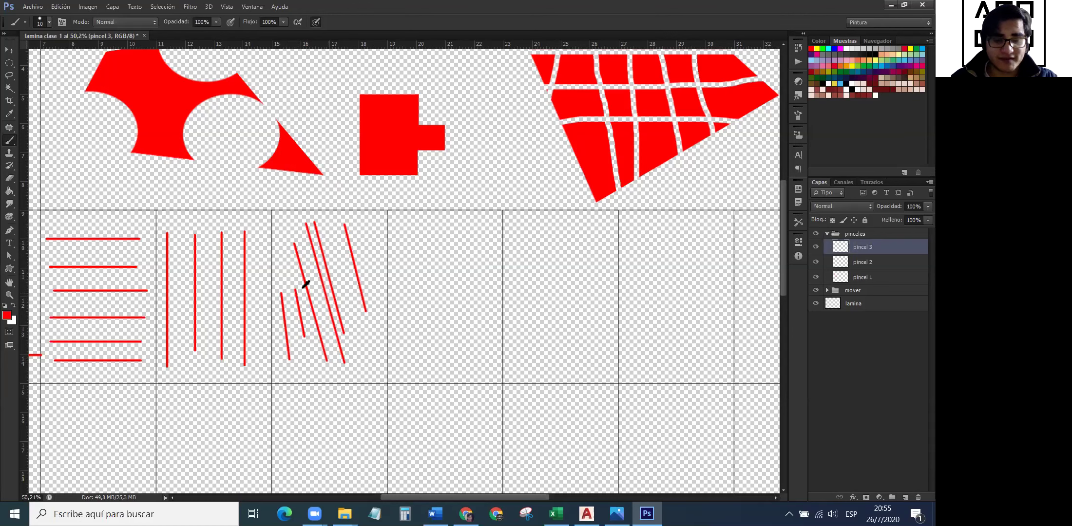
scroll(304, 282, "down", 3)
scroll(479, 283, "up", 2)
scroll(396, 294, "down", 1)
scroll(422, 271, "up", 1)
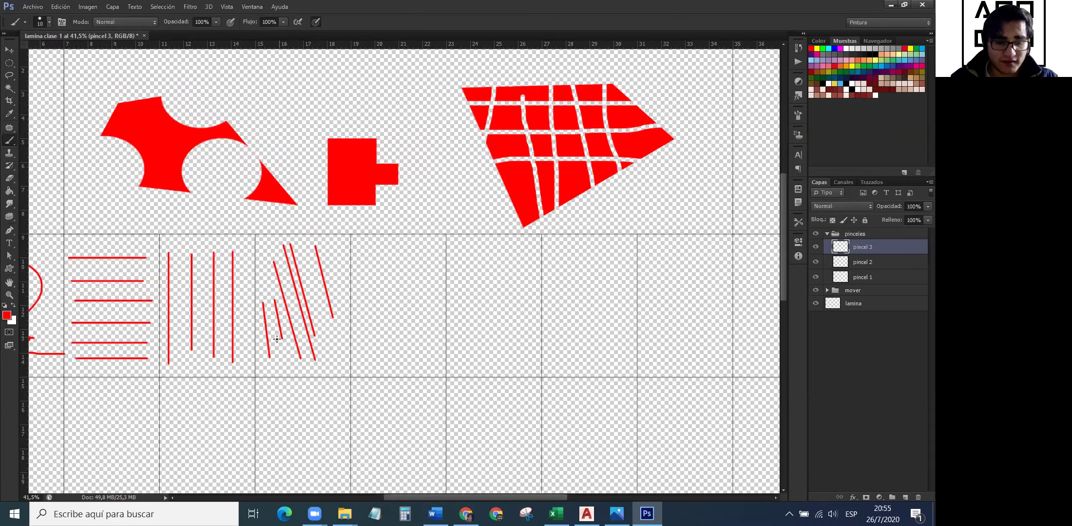
scroll(324, 309, "up", 2)
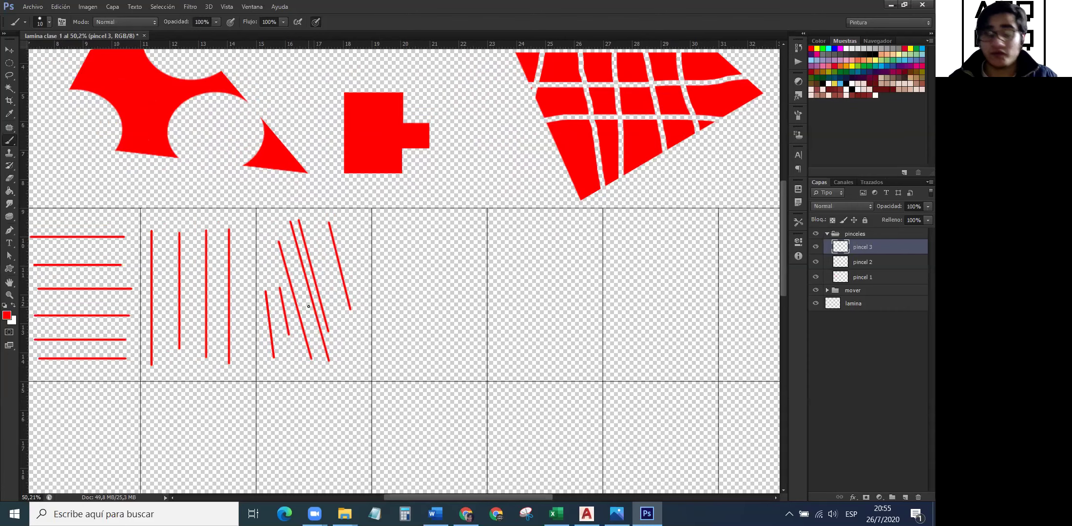
scroll(246, 281, "down", 3)
scroll(341, 312, "up", 1)
scroll(419, 313, "down", 3)
scroll(505, 321, "up", 2)
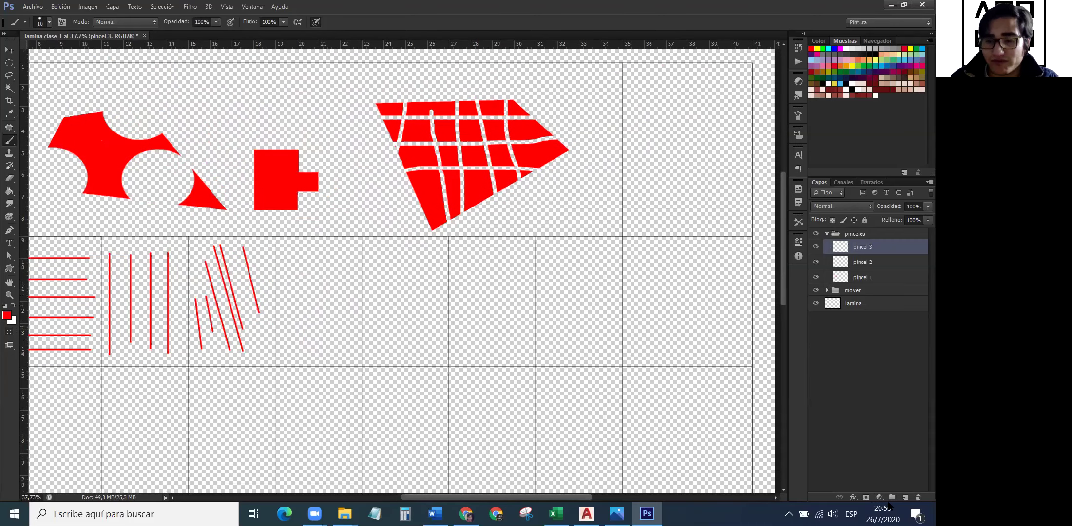
Add a new layer above "pincel 3" in the "pinceles" group and name it "pincel 4".
left_click(905, 498)
double_click(861, 247)
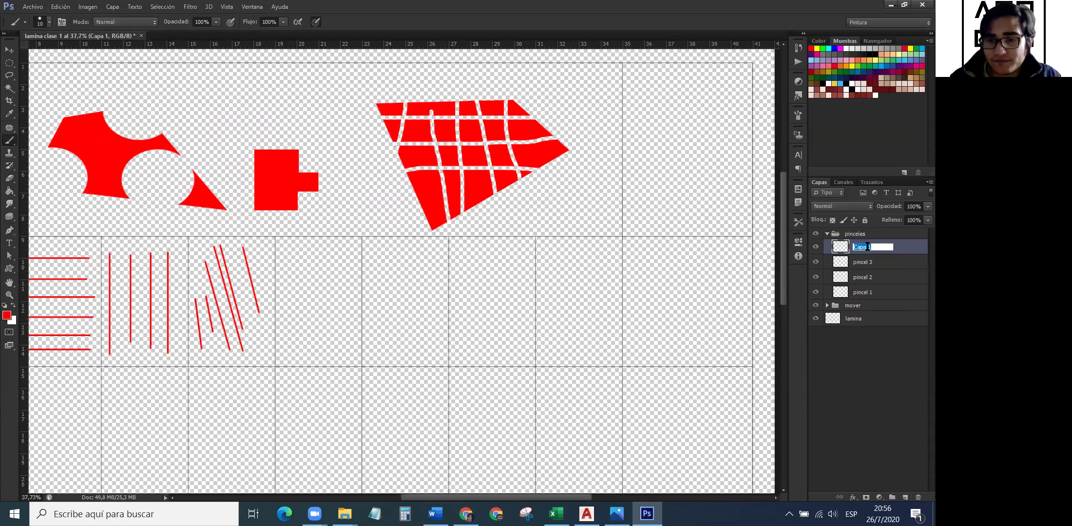
type("pincel")
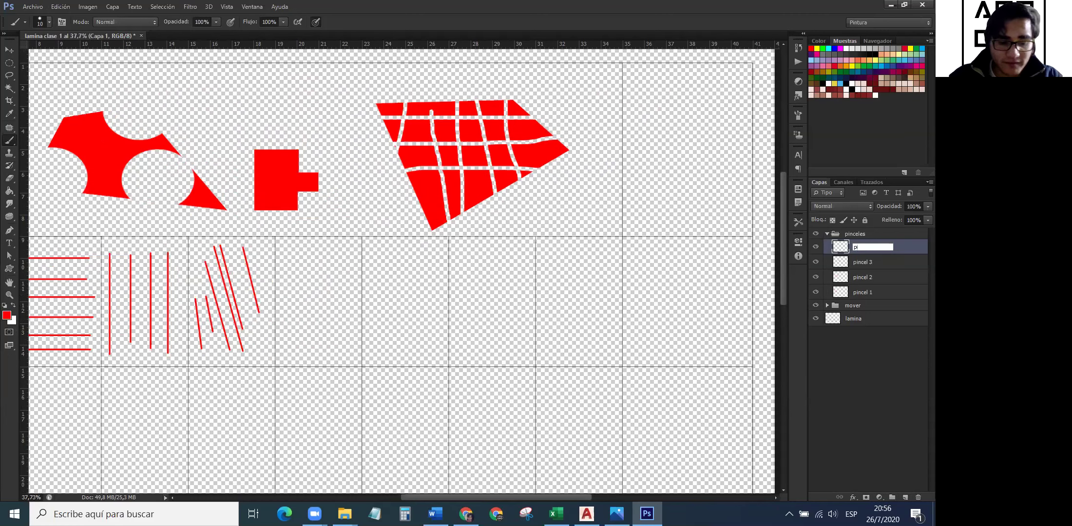
key("Return")
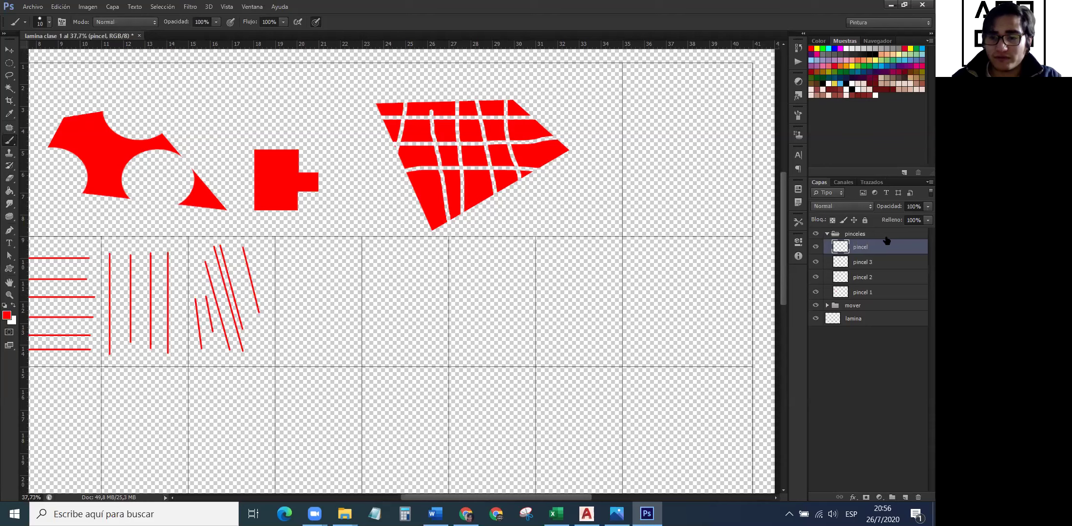
left_click(885, 237)
left_click(858, 250)
double_click(860, 248)
left_click(874, 248)
type("4")
key("Return")
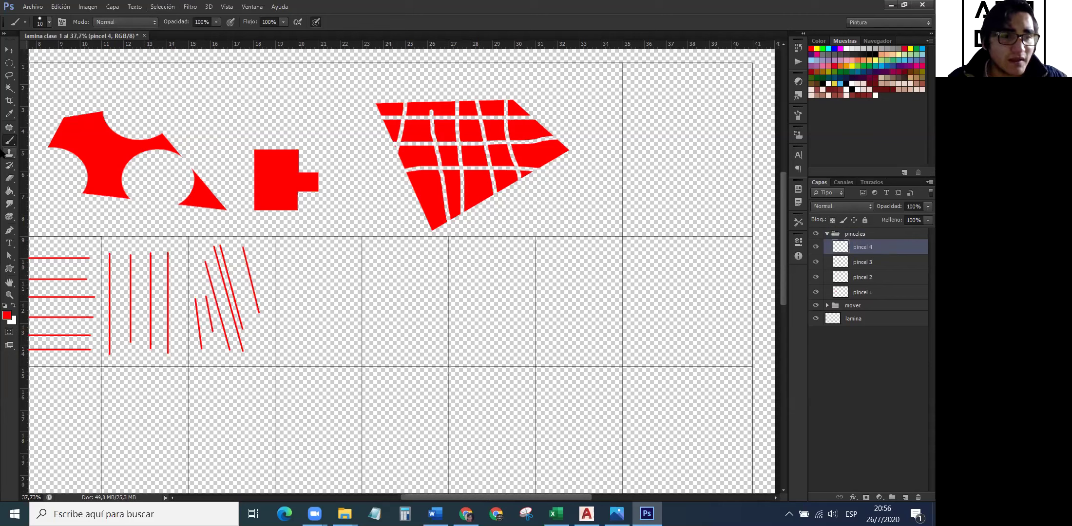
Choose the soft round "Opacidad de presión" brush preset and paint a freehand looping red scribble down the fifth cell.
left_click(5, 142)
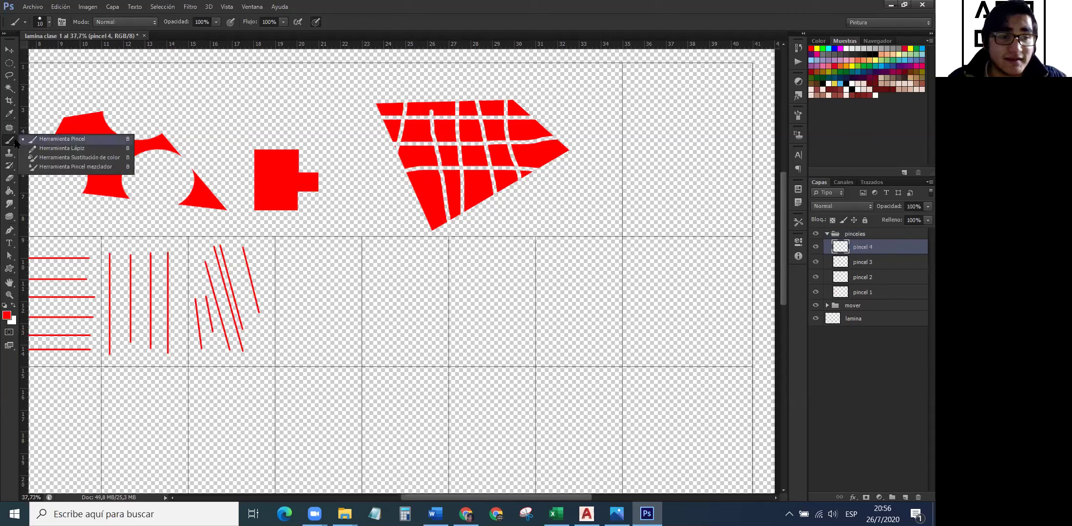
left_click(34, 139)
left_click(50, 22)
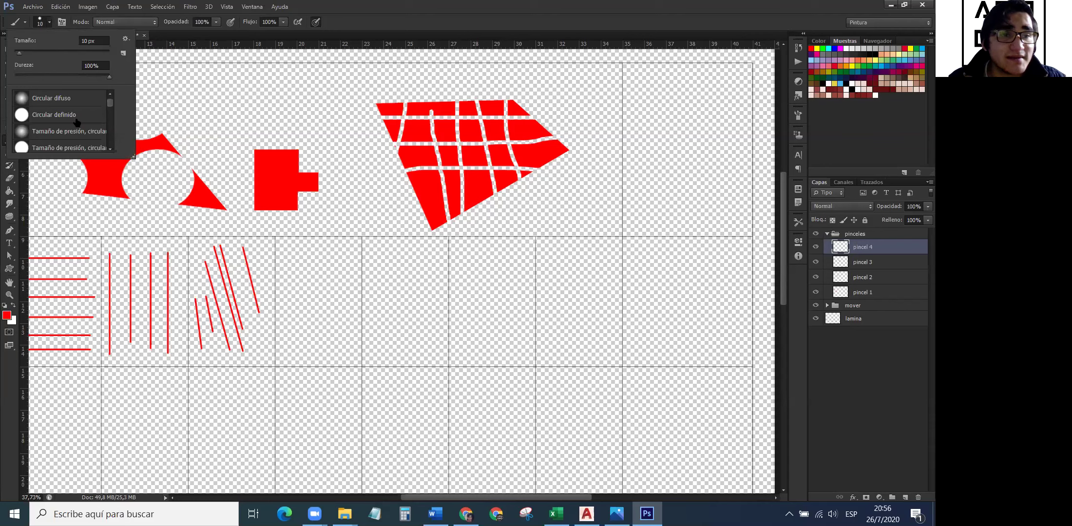
scroll(80, 121, "down", 1)
left_click(79, 124)
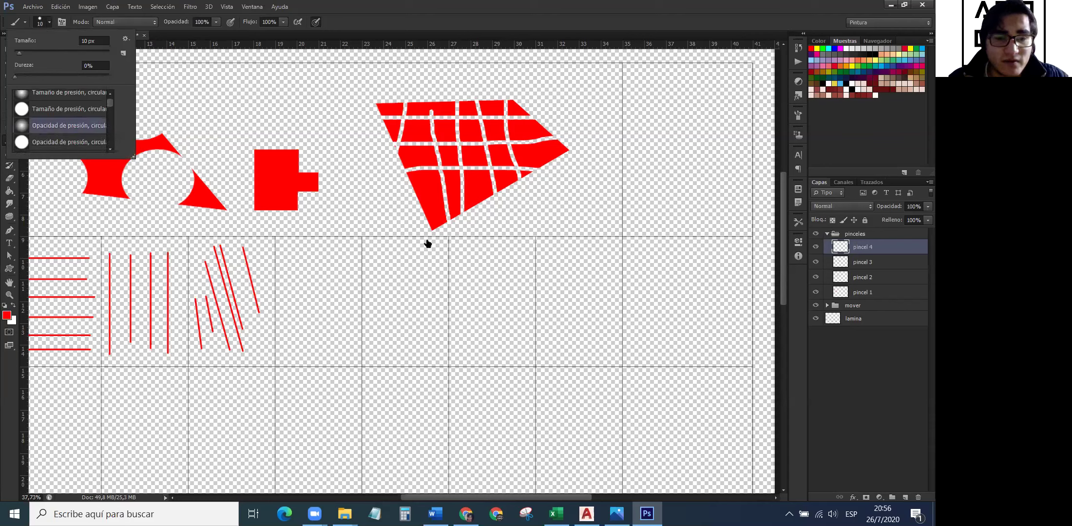
mouse_move(309, 257)
left_mouse_down()
mouse_move(315, 290)
mouse_move(296, 297)
mouse_move(327, 315)
mouse_move(291, 321)
mouse_move(313, 314)
mouse_move(327, 337)
mouse_move(304, 347)
mouse_move(317, 340)
mouse_move(327, 355)
mouse_move(331, 345)
mouse_move(330, 360)
mouse_move(320, 352)
mouse_move(328, 278)
mouse_move(308, 250)
mouse_move(295, 259)
mouse_move(332, 296)
mouse_move(301, 327)
mouse_move(325, 298)
mouse_move(314, 275)
mouse_move(296, 283)
mouse_move(337, 302)
mouse_move(320, 324)
left_mouse_up()
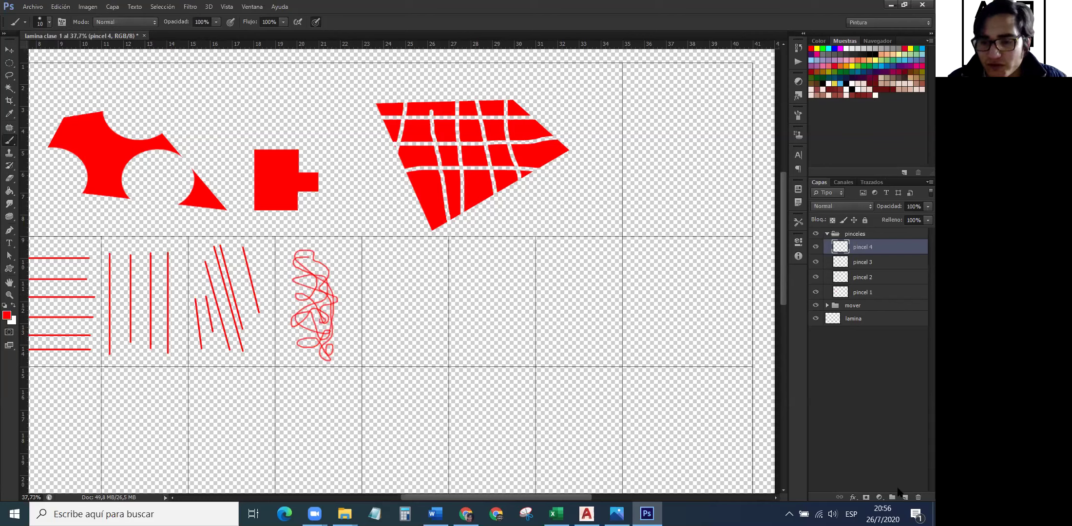
Add another new layer at the top of the "pinceles" group and name it "pincel 4" as well.
left_click(904, 496)
double_click(860, 247)
type("pincel 4")
key("Return")
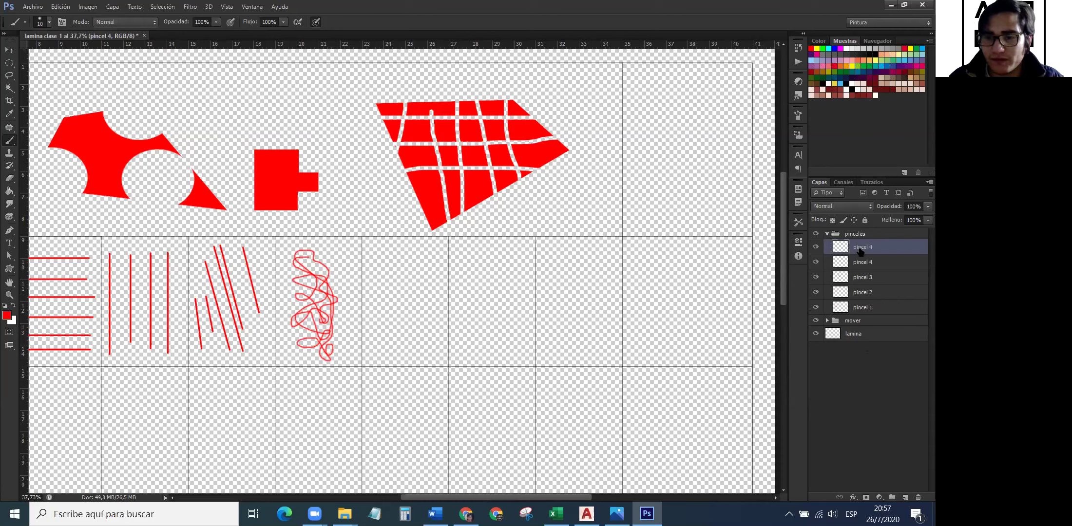
Rename the topmost brush layer in the pinceles group to "pincel 5".
double_click(862, 247)
left_click(883, 247)
key("BackSpace")
type("5")
key("Return")
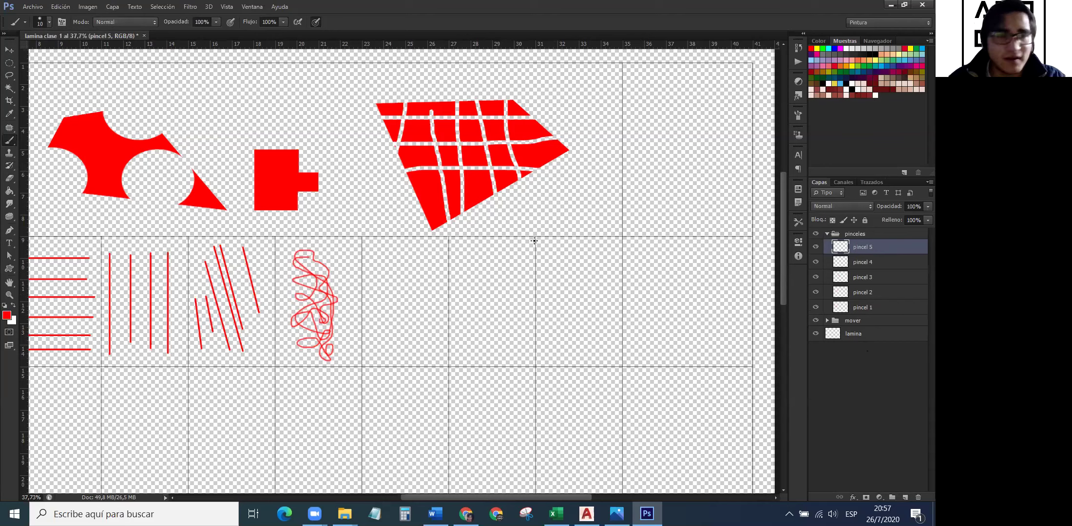
Set the foreground colour to the blue 2655c1.
left_click(7, 315)
left_click(461, 235)
left_click(527, 296)
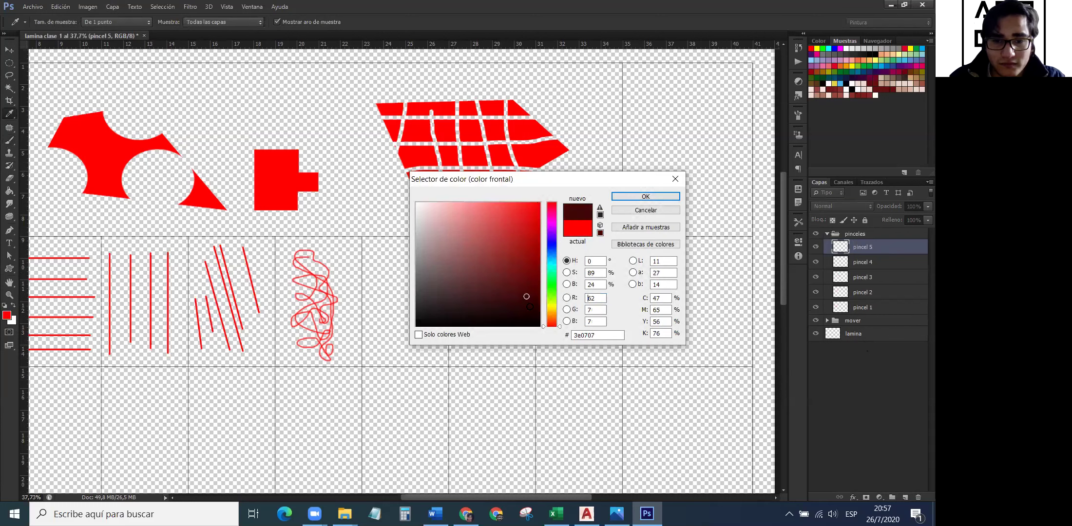
mouse_move(555, 244)
left_mouse_down()
mouse_move(552, 263)
mouse_move(551, 249)
mouse_move(514, 232)
left_mouse_up()
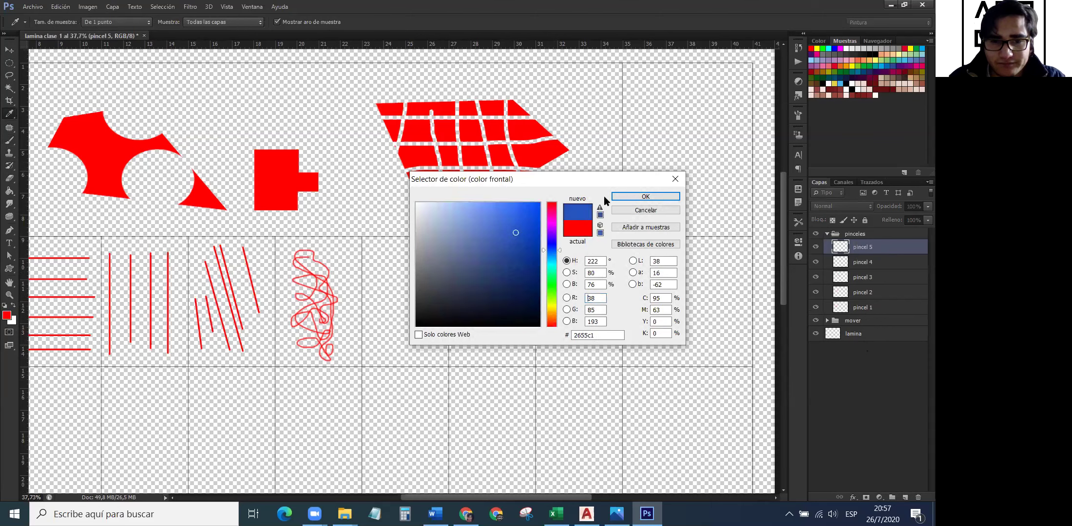
left_click(646, 196)
Choose the "Inflexible, punta redondeada" brush tip and set its size to 40 px.
left_click(49, 22)
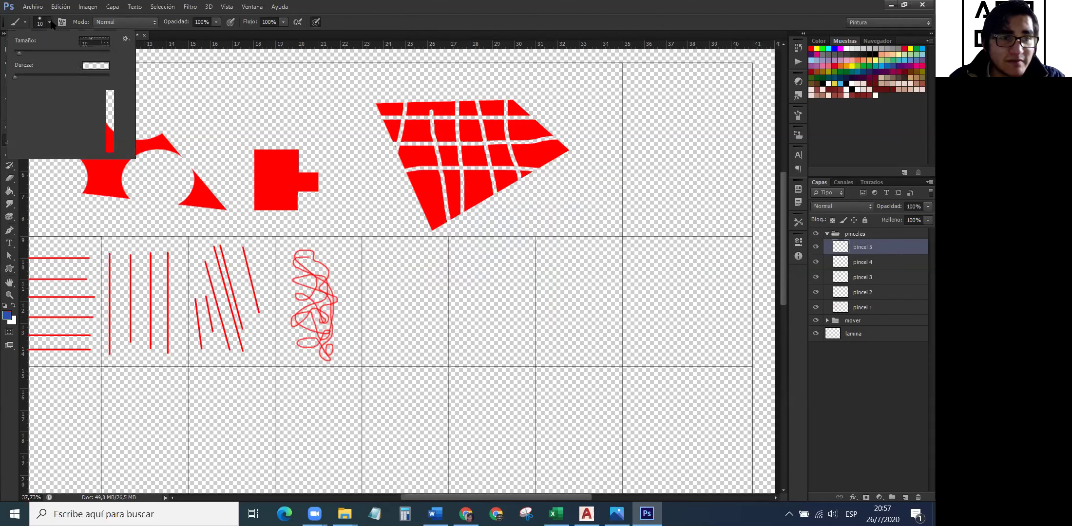
scroll(65, 130, "down", 5)
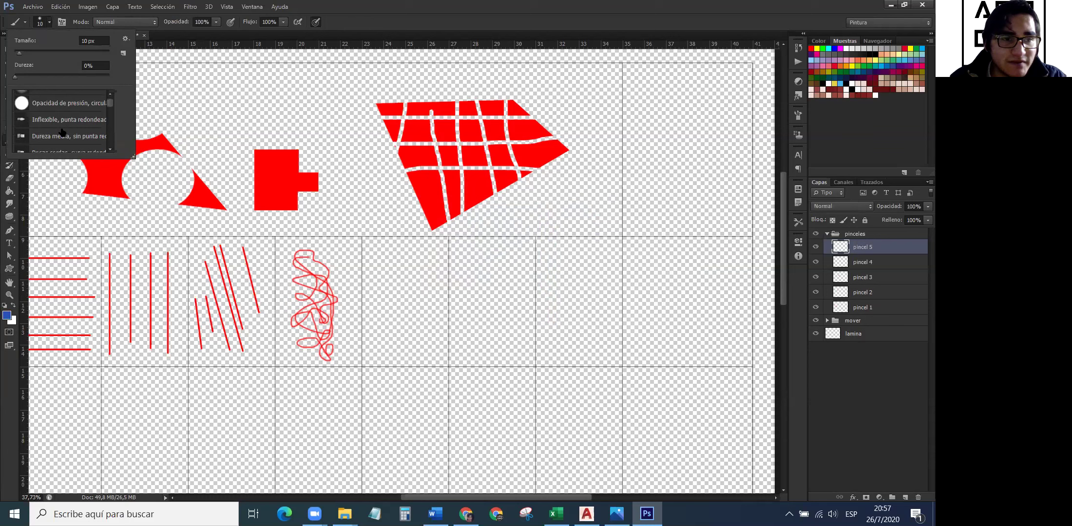
left_click(49, 98)
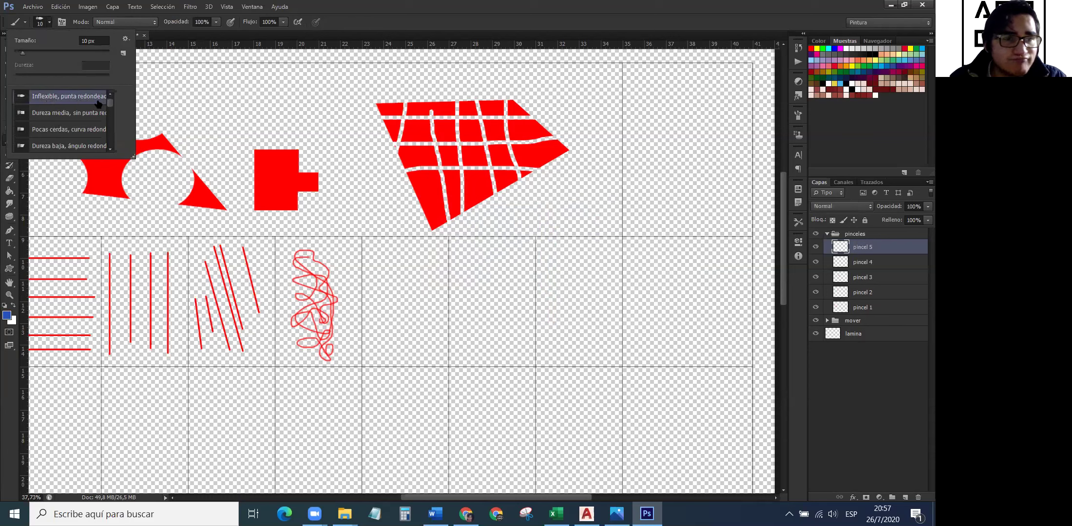
left_click(49, 22)
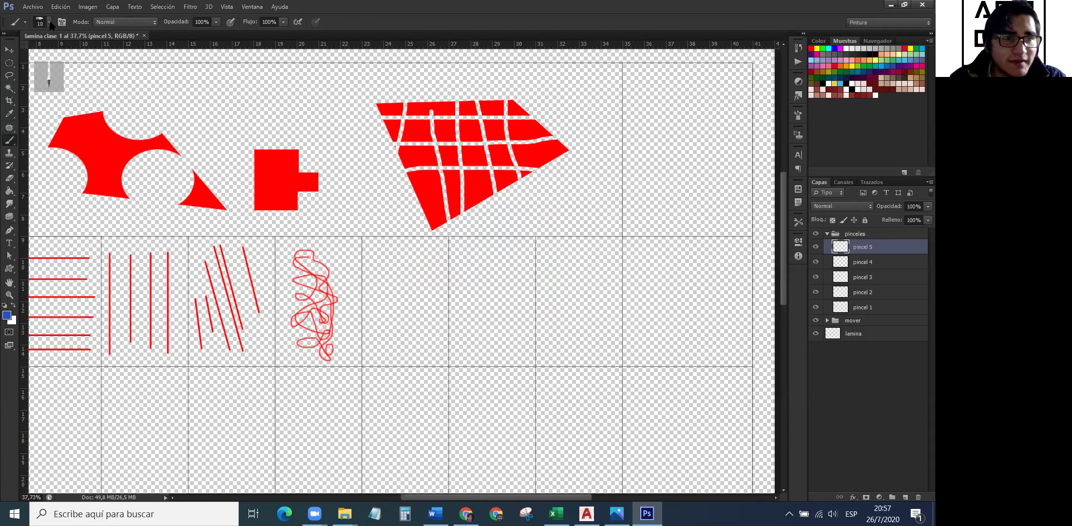
left_click(49, 22)
left_click_drag(57, 50, 48, 53)
Scribble freehand blue brush strokes on the pincel 5 layer, filling the empty cell beside the red scribble.
left_click(392, 269)
left_click_drag(392, 268, 399, 310)
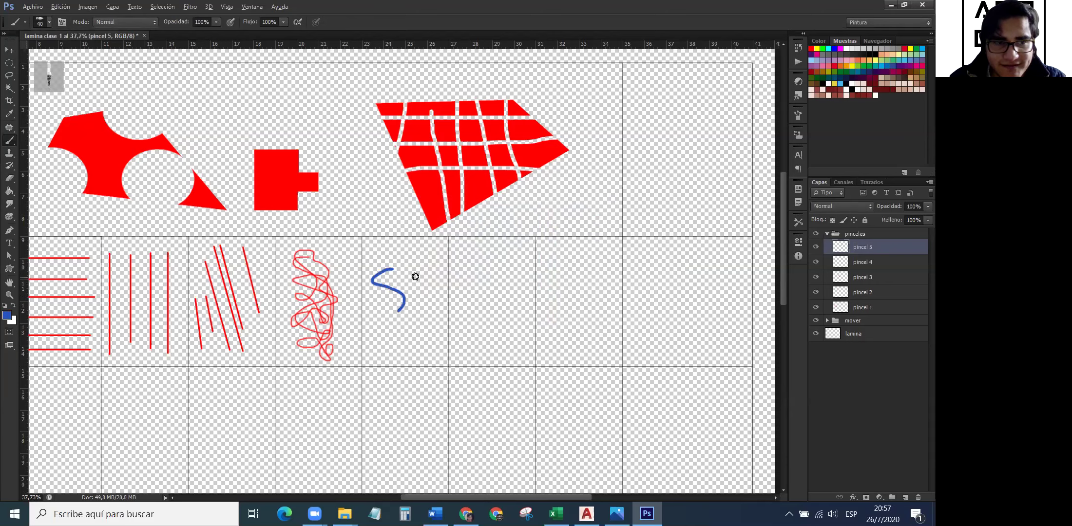
scroll(415, 276, "up", 5)
left_click(410, 259)
mouse_move(405, 253)
left_mouse_down()
mouse_move(373, 244)
mouse_move(429, 234)
left_mouse_up()
mouse_move(441, 266)
left_mouse_down()
mouse_move(417, 285)
mouse_move(401, 274)
mouse_move(371, 291)
mouse_move(345, 353)
mouse_move(383, 383)
mouse_move(410, 380)
mouse_move(406, 361)
mouse_move(313, 381)
mouse_move(392, 344)
mouse_move(425, 396)
mouse_move(397, 433)
mouse_move(327, 392)
mouse_move(388, 455)
mouse_move(441, 405)
mouse_move(433, 312)
mouse_move(415, 342)
mouse_move(318, 323)
mouse_move(433, 311)
mouse_move(352, 307)
mouse_move(326, 289)
mouse_move(405, 271)
mouse_move(401, 243)
mouse_move(357, 222)
mouse_move(359, 208)
mouse_move(390, 204)
left_mouse_up()
scroll(303, 341, "down", 2)
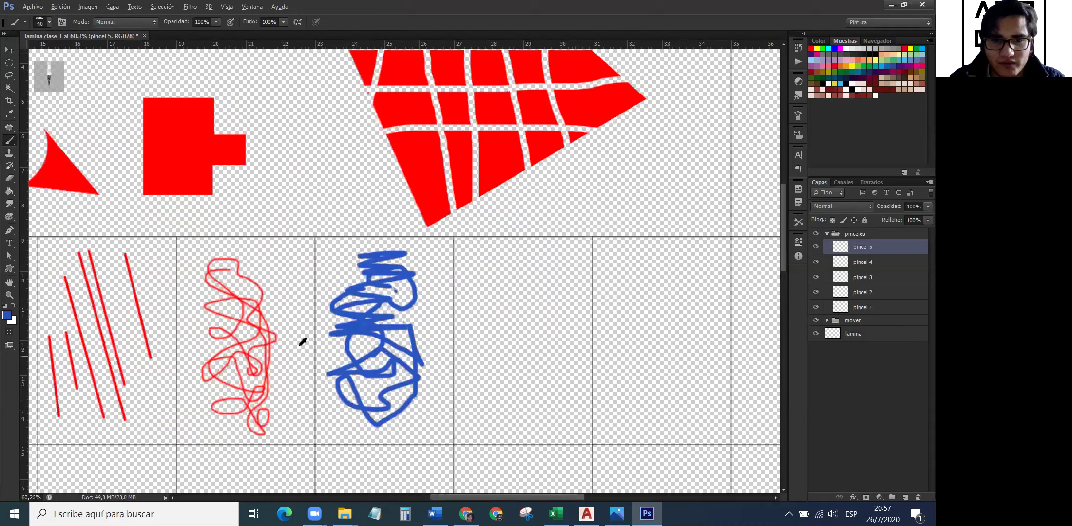
scroll(424, 369, "down", 3)
scroll(495, 380, "up", 3)
scroll(385, 313, "down", 2)
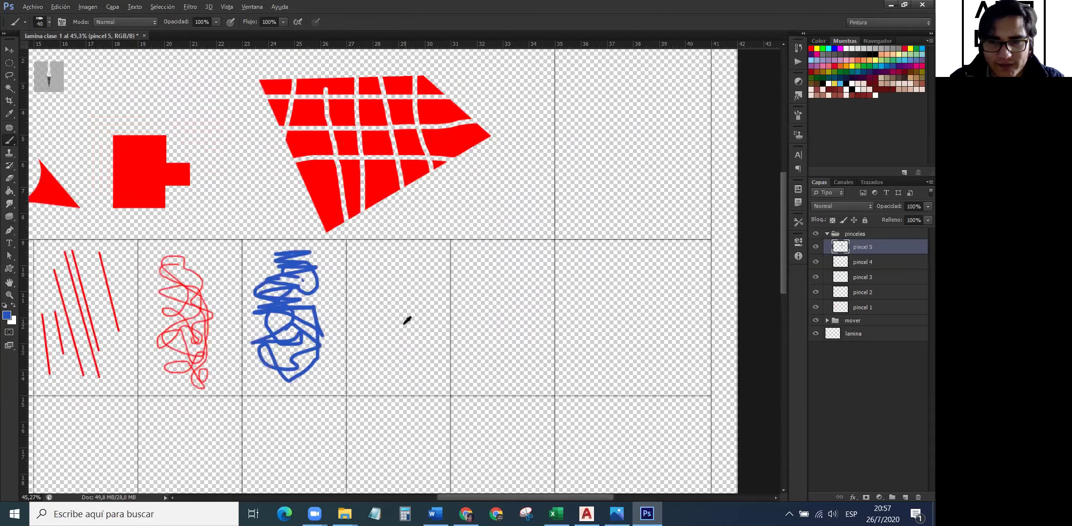
scroll(385, 321, "down", 1)
scroll(410, 374, "up", 1)
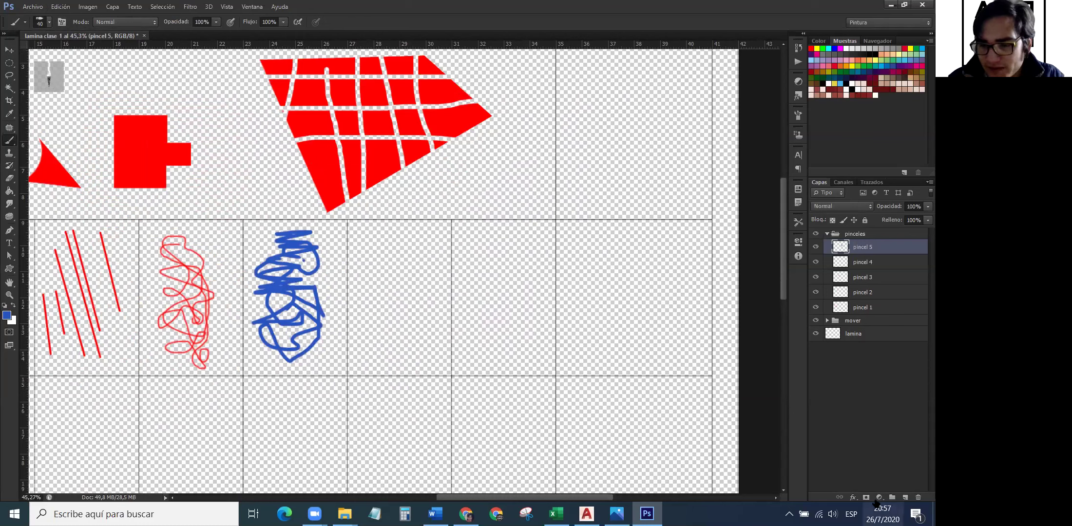
Add a new layer above pincel 5 and name it "pincel 6".
left_click(905, 498)
double_click(864, 247)
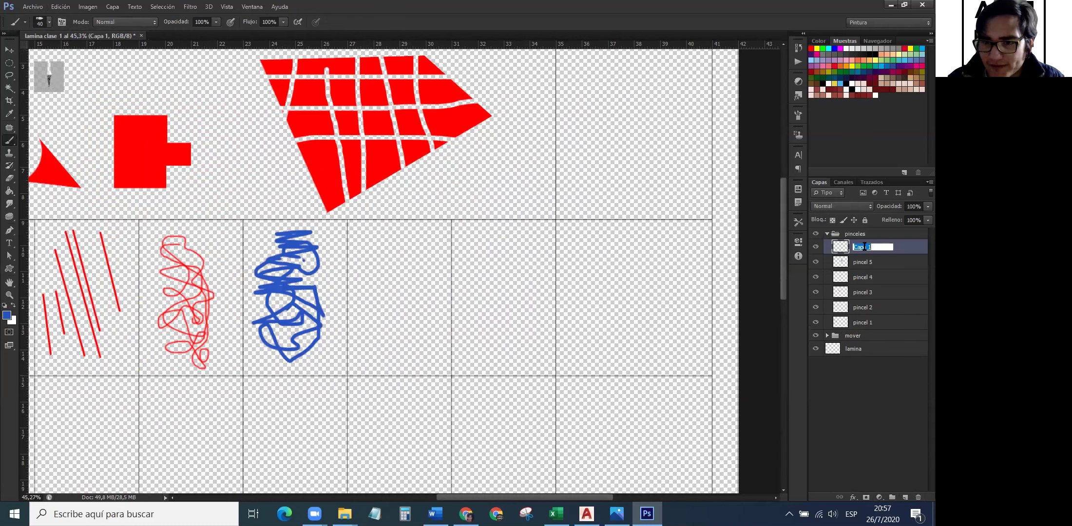
key("BackSpace")
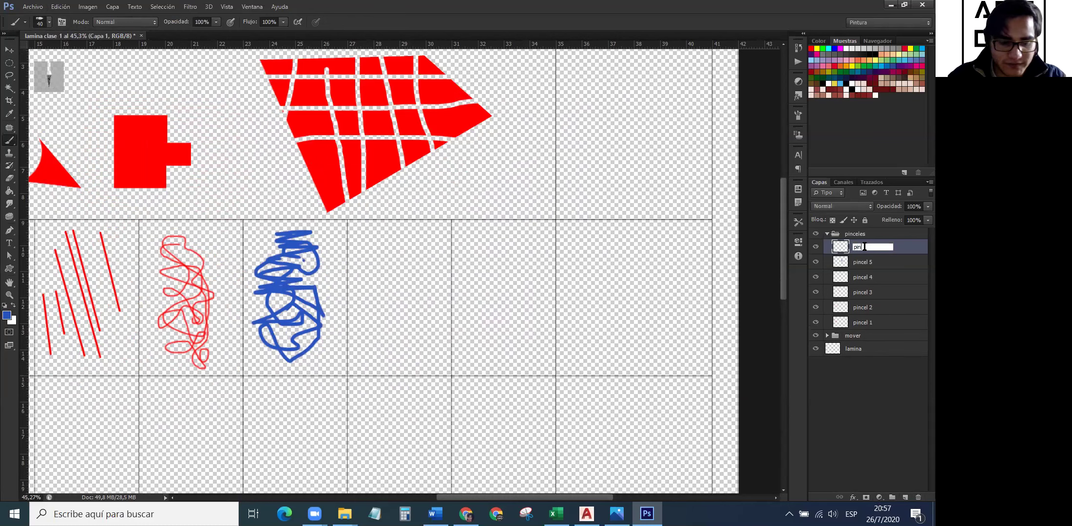
type("el 6")
key("Return")
Paint thick blue zigzag strokes with a fine-bristle fan brush in the empty cell beside the blue scribble.
mouse_move(370, 263)
left_mouse_down()
mouse_move(407, 307)
mouse_move(378, 307)
mouse_move(371, 331)
mouse_move(400, 354)
left_mouse_up()
type("pinc")
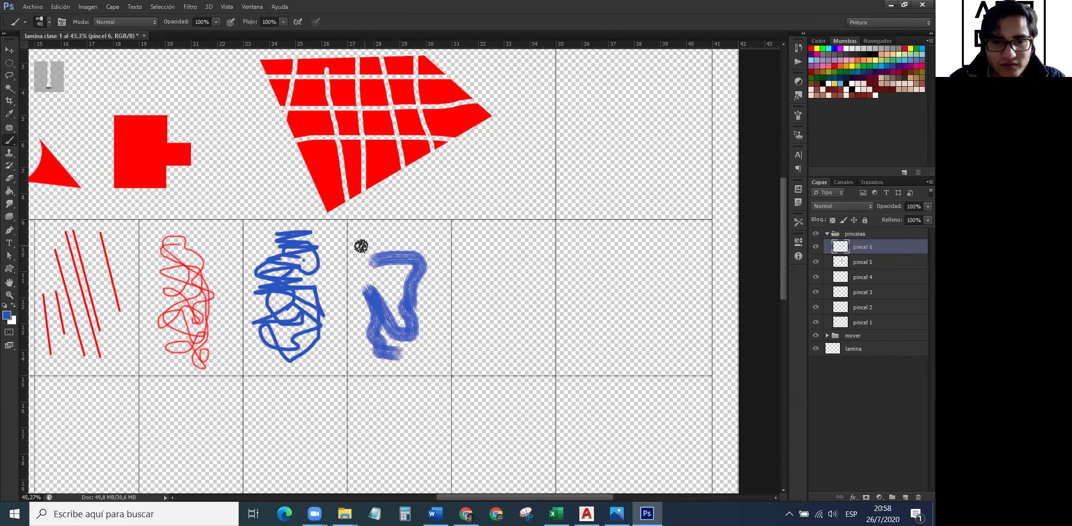
mouse_move(375, 259)
left_mouse_down()
mouse_move(376, 239)
mouse_move(429, 238)
left_mouse_up()
mouse_move(353, 263)
left_mouse_down()
mouse_move(416, 304)
mouse_move(366, 296)
mouse_move(400, 341)
left_mouse_up()
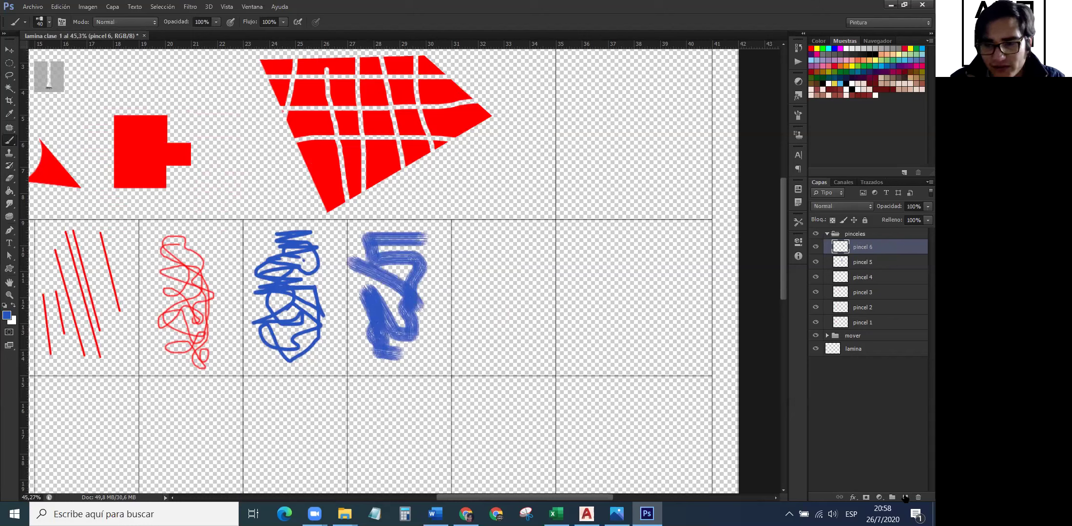
Add a new layer above pincel 6 and name it "pincel 7".
left_click(905, 498)
double_click(862, 247)
key("BackSpace")
type("pincel")
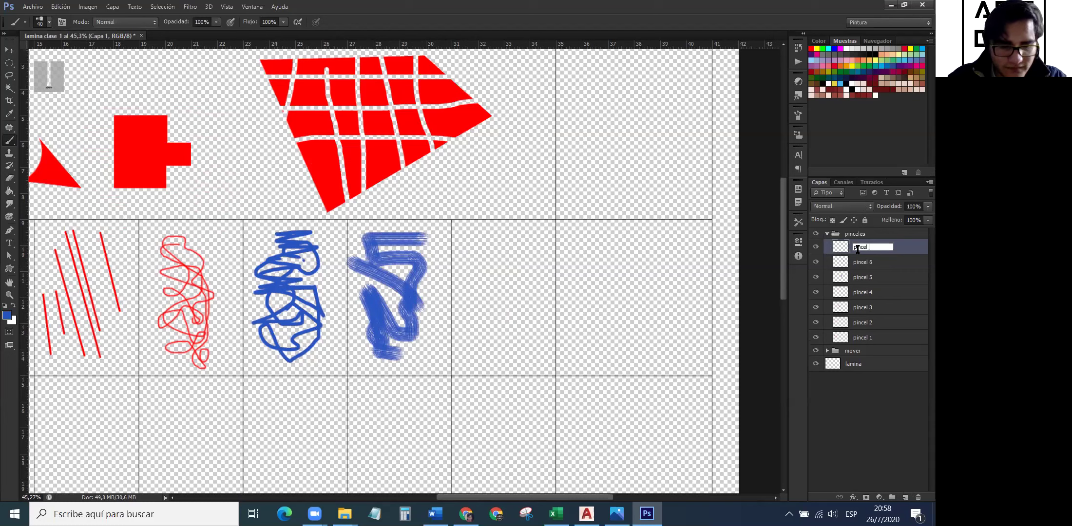
type(" 7")
key("Return")
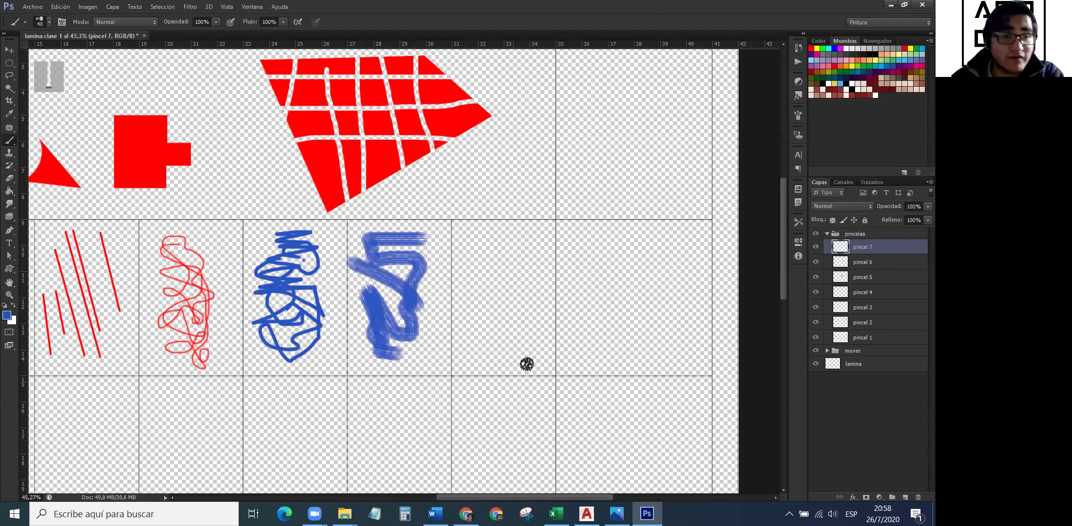
Choose the "Carboncillo cuadrado" brush tip for the next brush sample.
left_click(48, 24)
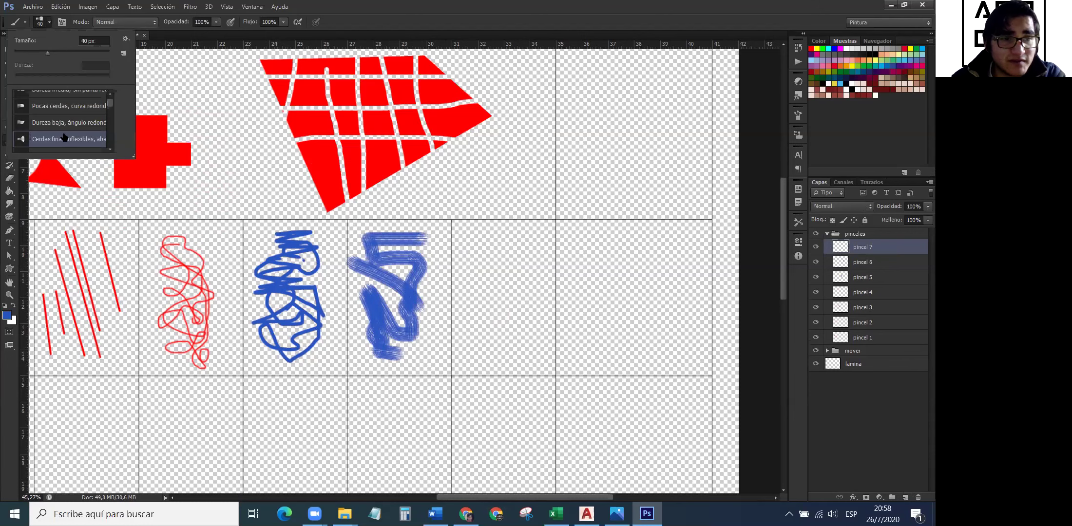
scroll(80, 130, "down", 3)
scroll(81, 131, "down", 5)
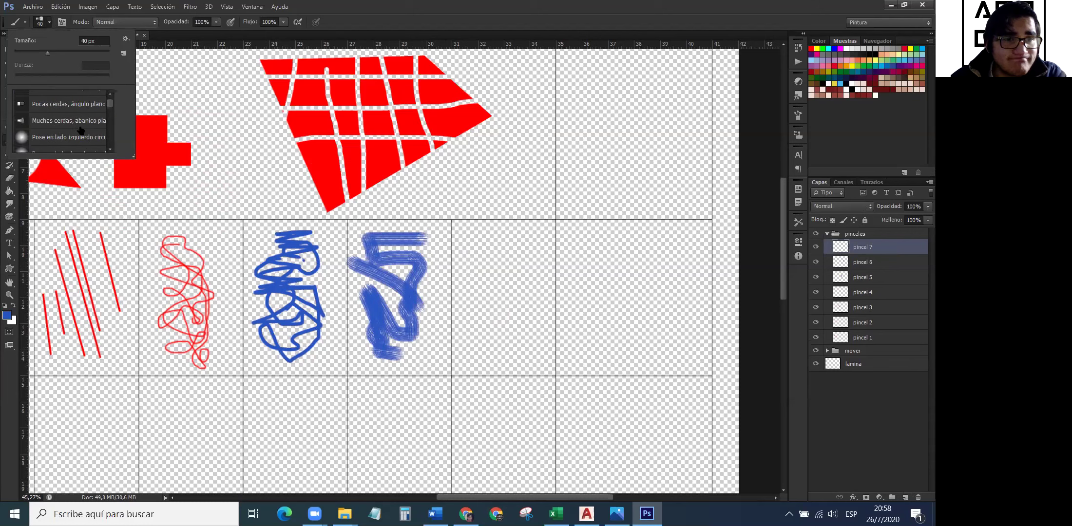
scroll(76, 121, "down", 1)
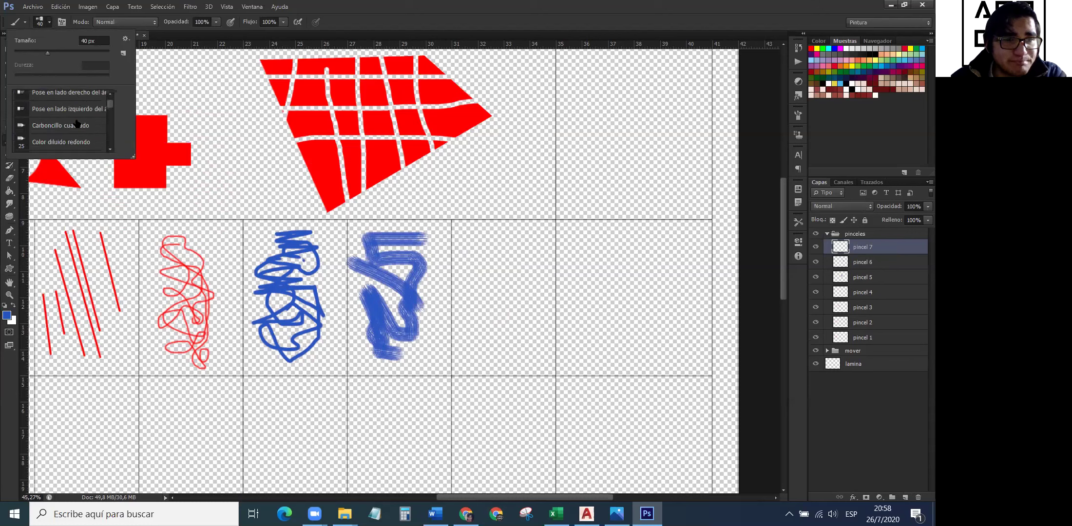
left_click(73, 125)
Scribble thick looping blue strokes in the empty cell after the bristle-brush sample.
mouse_move(485, 275)
left_mouse_down()
mouse_move(502, 305)
mouse_move(515, 263)
mouse_move(483, 246)
mouse_move(460, 290)
mouse_move(525, 319)
mouse_move(507, 236)
mouse_move(454, 280)
mouse_move(517, 343)
mouse_move(502, 287)
mouse_move(521, 357)
mouse_move(509, 298)
mouse_move(463, 287)
mouse_move(520, 256)
mouse_move(554, 266)
mouse_move(536, 295)
left_mouse_up()
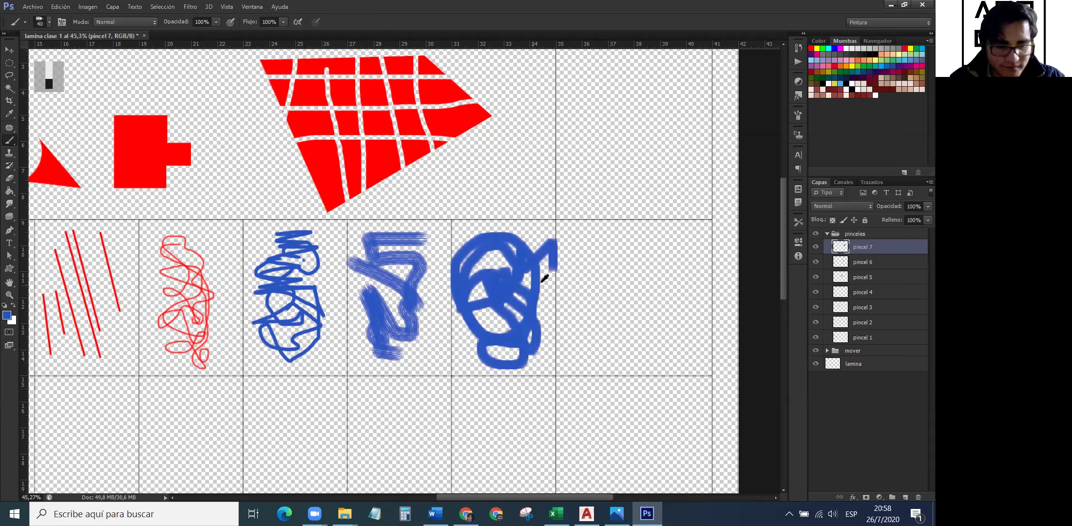
scroll(539, 285, "down", 5)
scroll(234, 283, "up", 1)
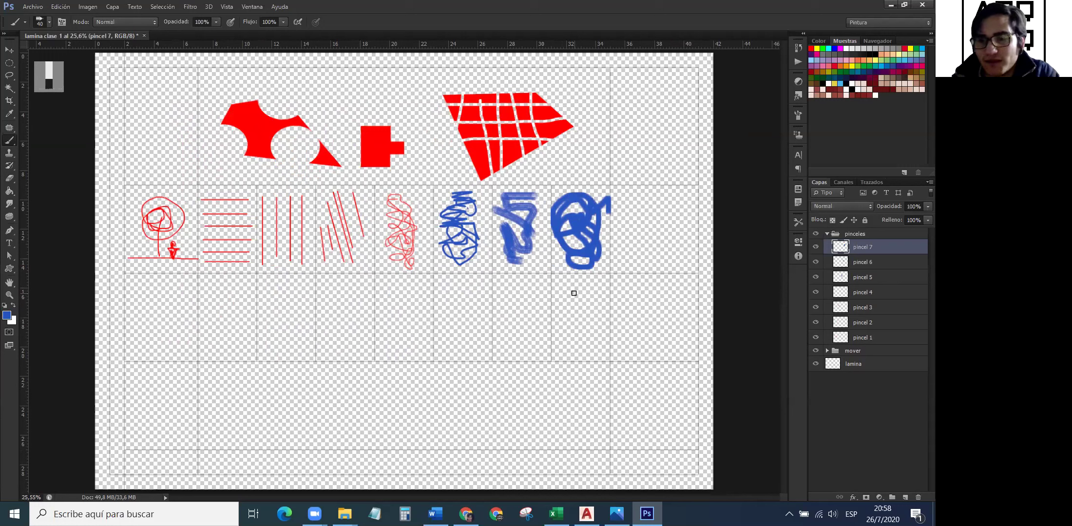
Collapse the pinceles group and create a new layer group above it named "pluma".
left_click(838, 232)
left_click(827, 234)
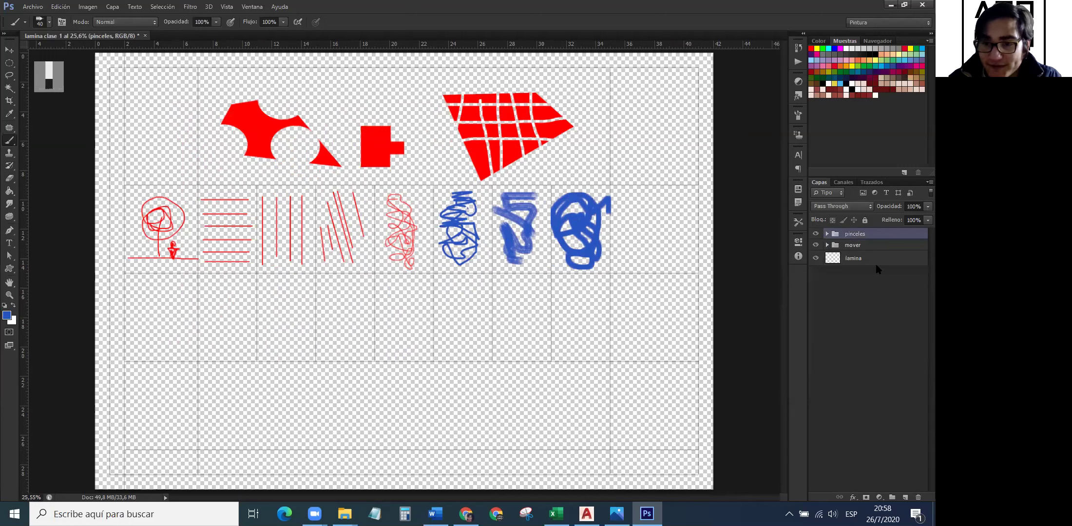
left_click(891, 496)
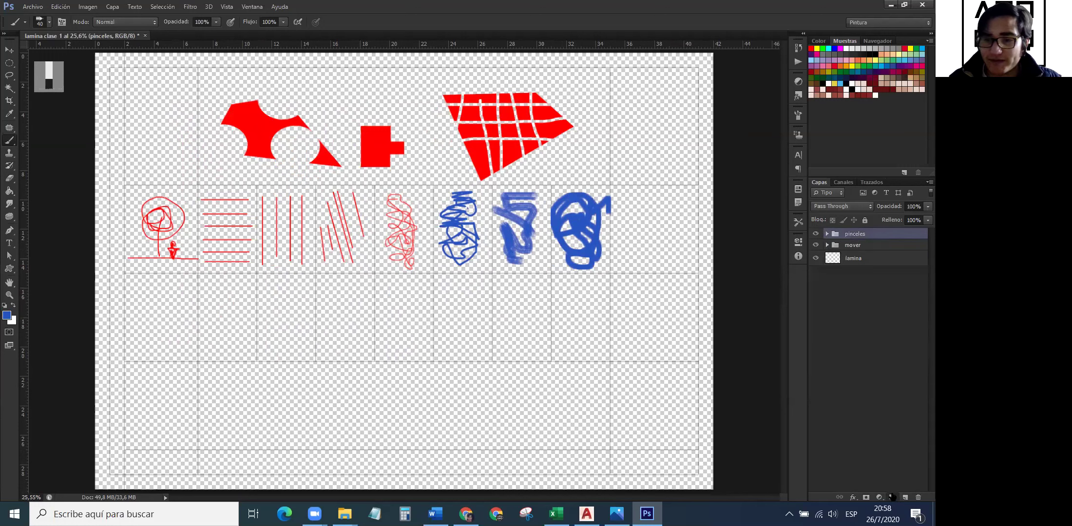
double_click(862, 234)
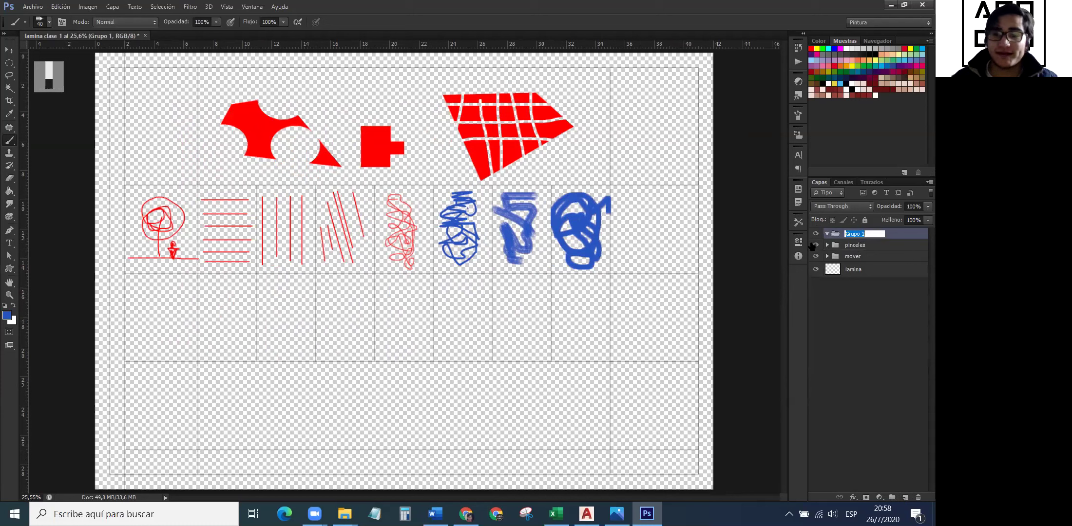
type("pluma")
key("Return")
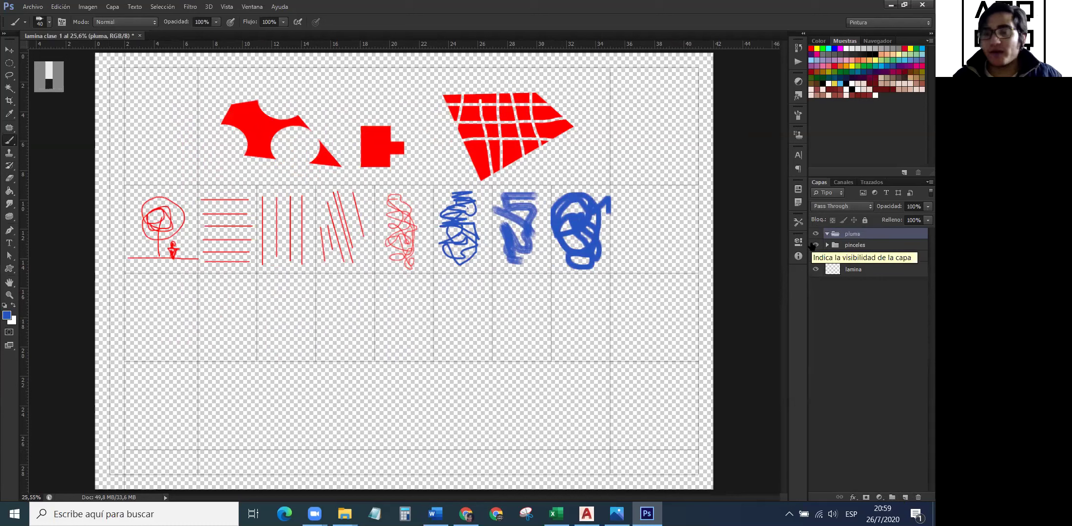
Add a new layer inside the pluma group and name it "pluma 1".
left_click(827, 234)
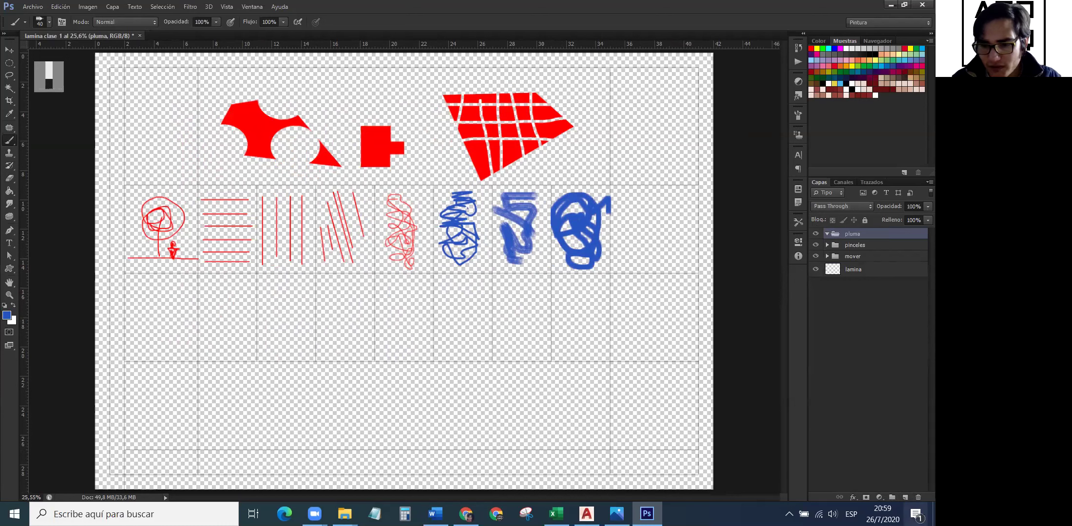
left_click(905, 498)
double_click(866, 247)
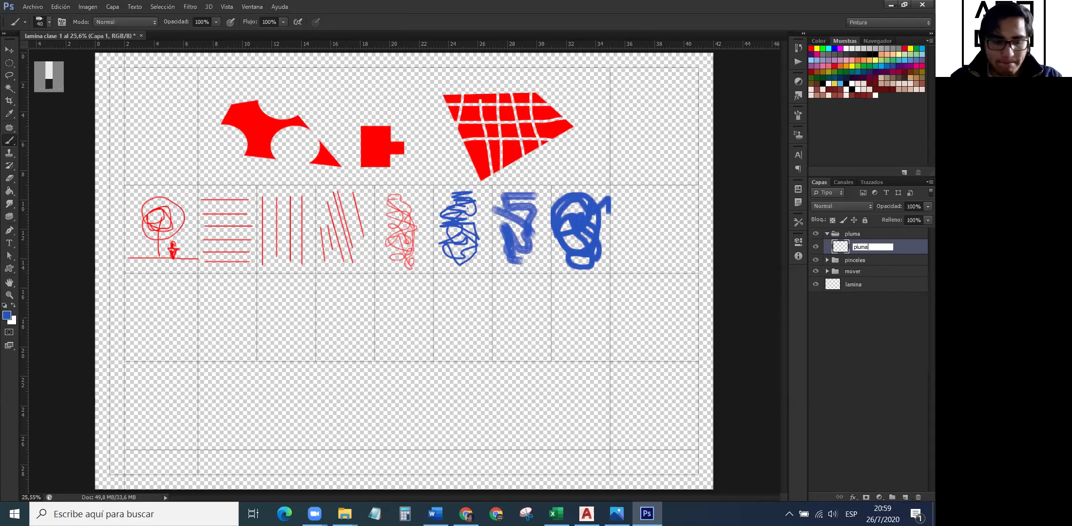
type("pluma 1")
key("Return")
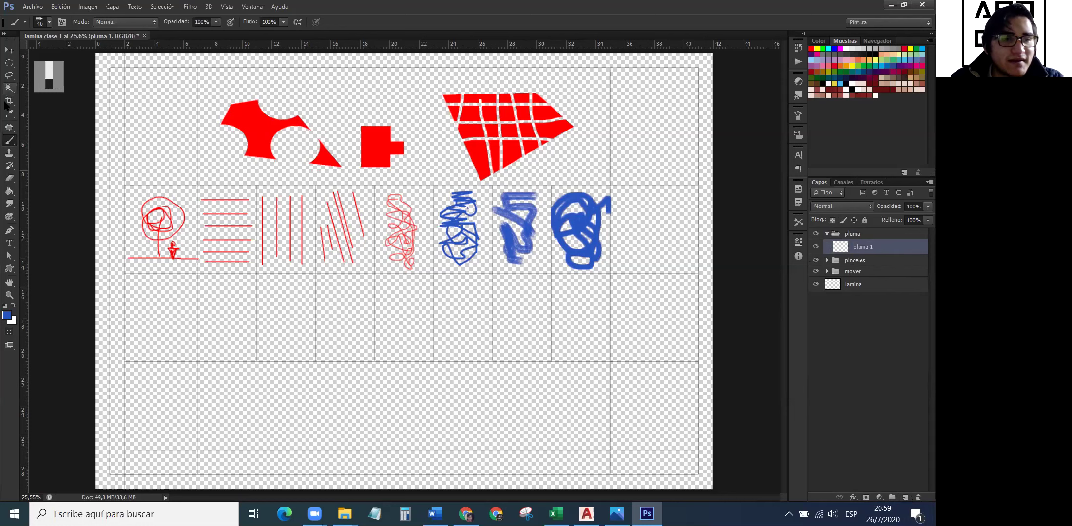
Activate the standard Pen tool (Herramienta Pluma).
left_click(10, 230)
left_click(9, 230)
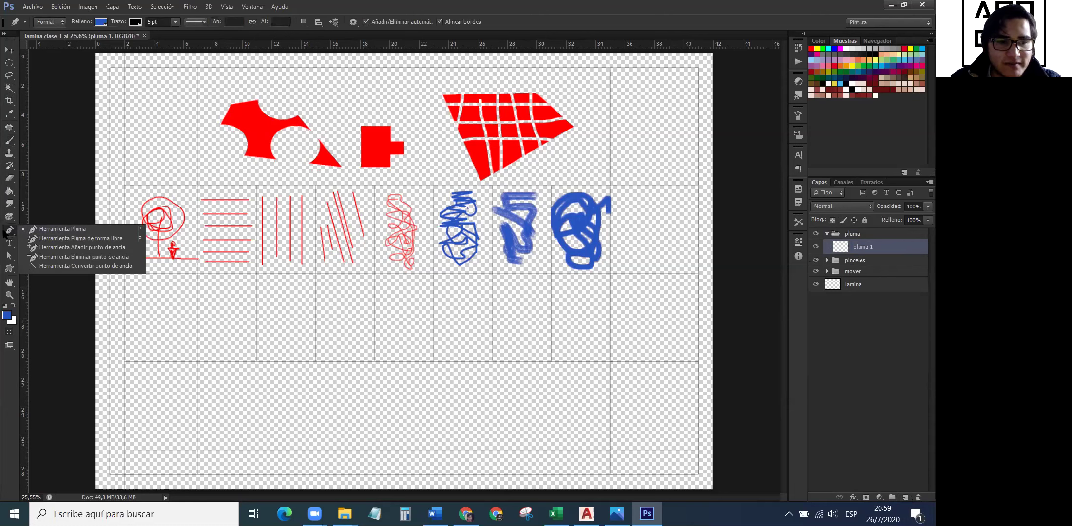
left_click(42, 230)
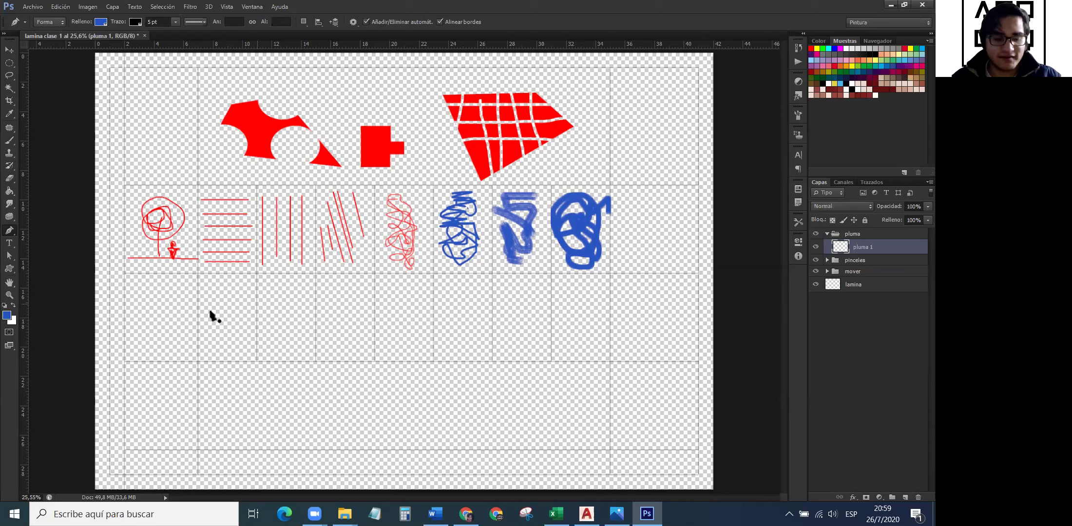
Try a straight-sided five-point shape with blue fill and black 5 pt stroke in the empty cell below the tree sketch.
scroll(255, 371, "up", 1)
scroll(255, 372, "up", 6)
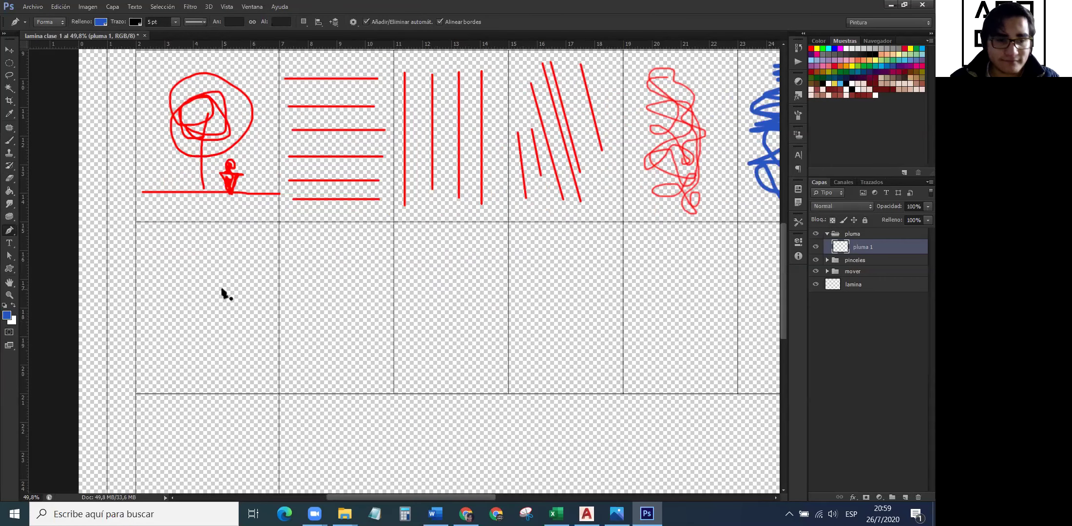
left_click(162, 243)
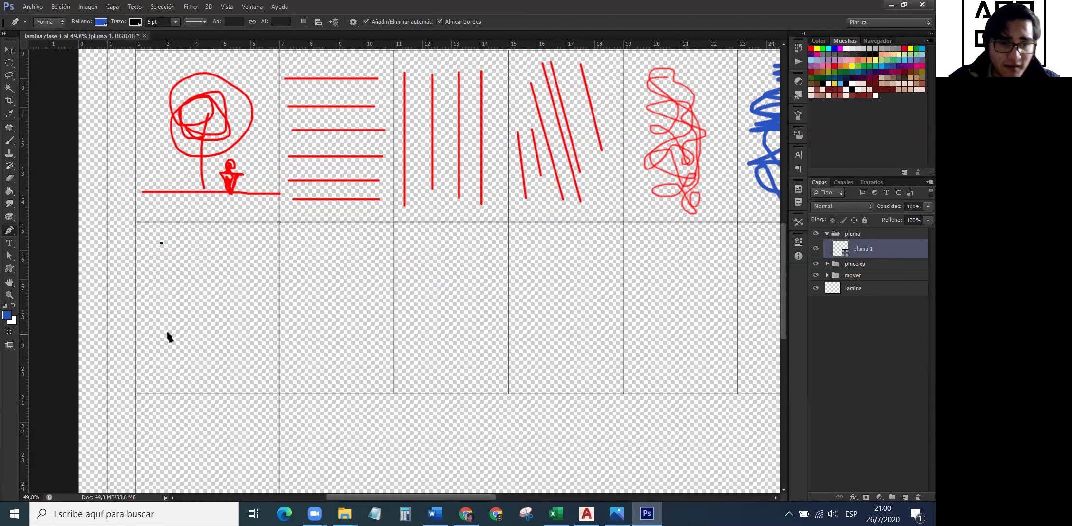
left_click(219, 248)
left_click(257, 289)
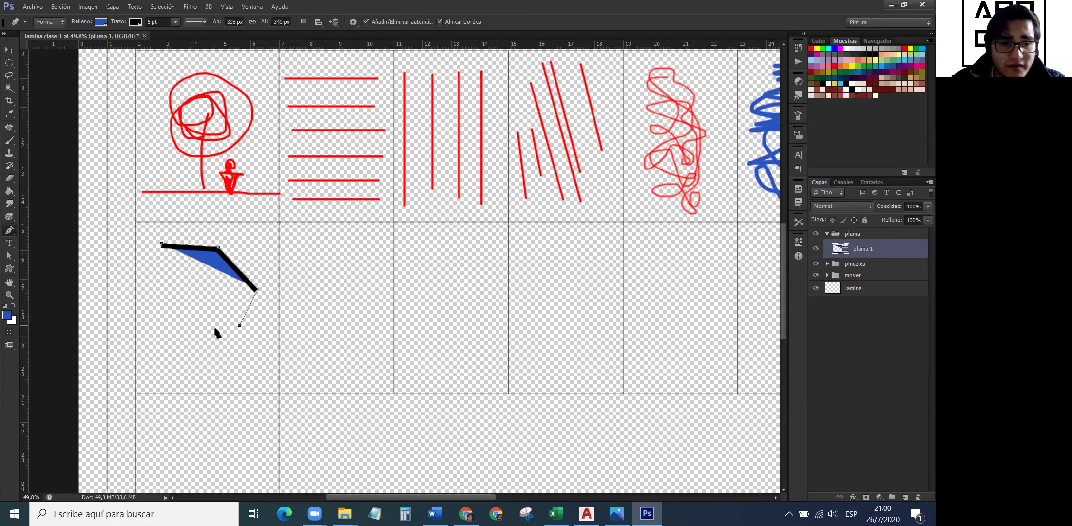
left_click(239, 325)
left_click(195, 335)
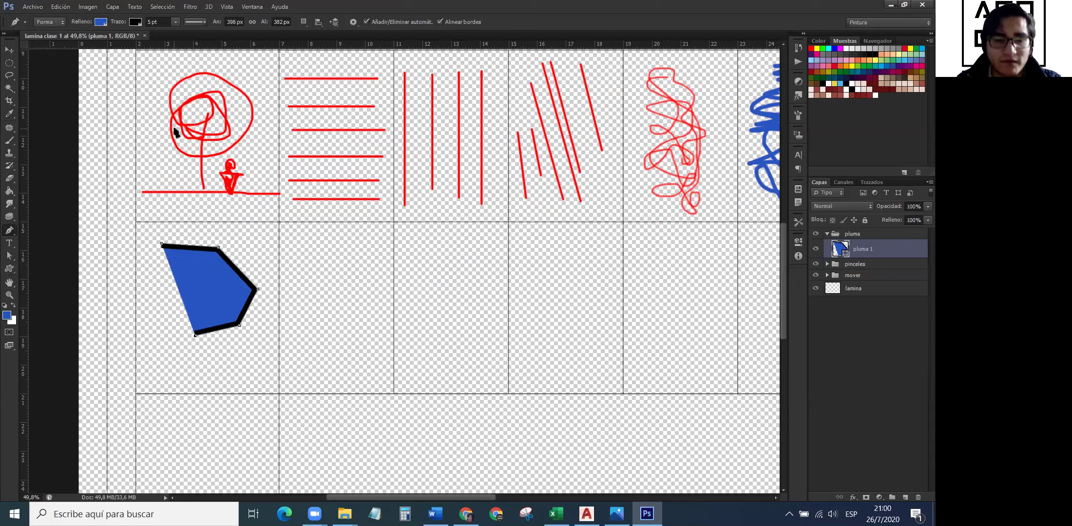
Delete the shape layer in the pluma group and replace it with a new empty layer named "pluma 1".
left_click(863, 249)
key("Delete")
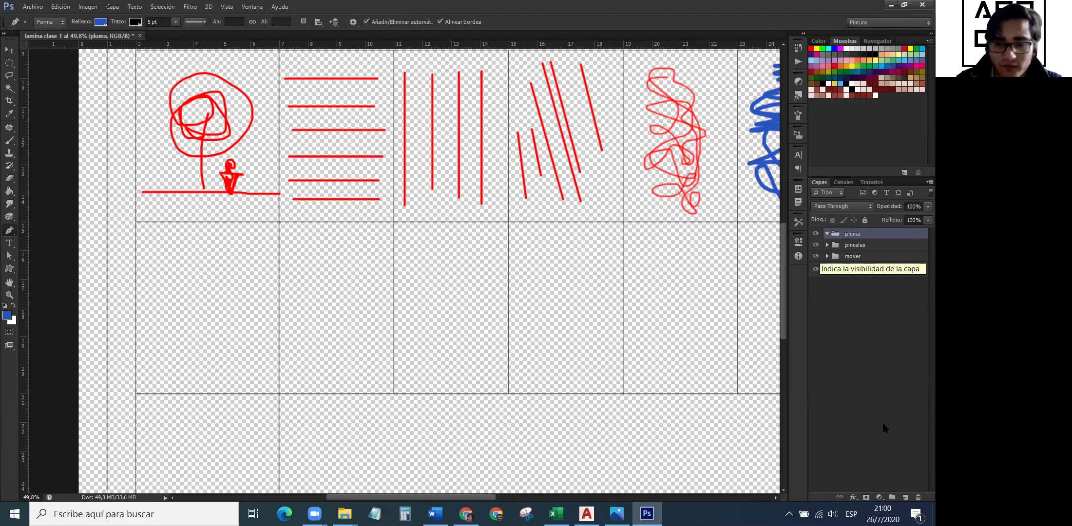
left_click(904, 499)
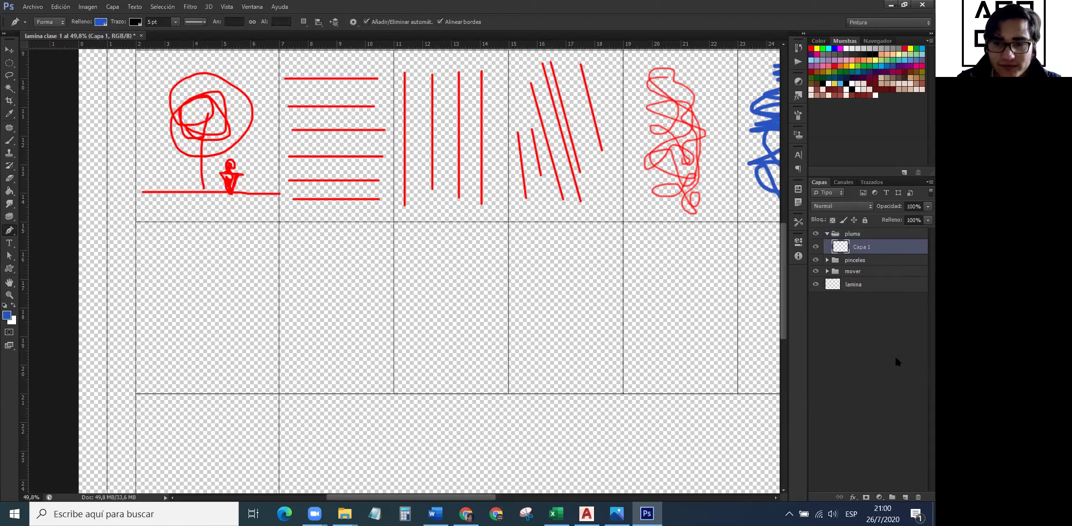
double_click(862, 247)
key("BackSpace")
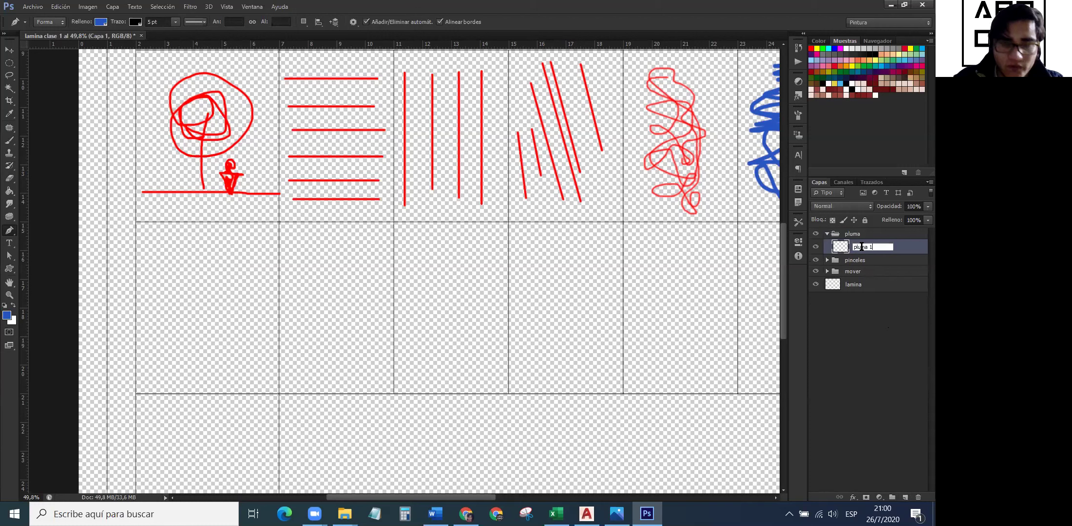
key("Return")
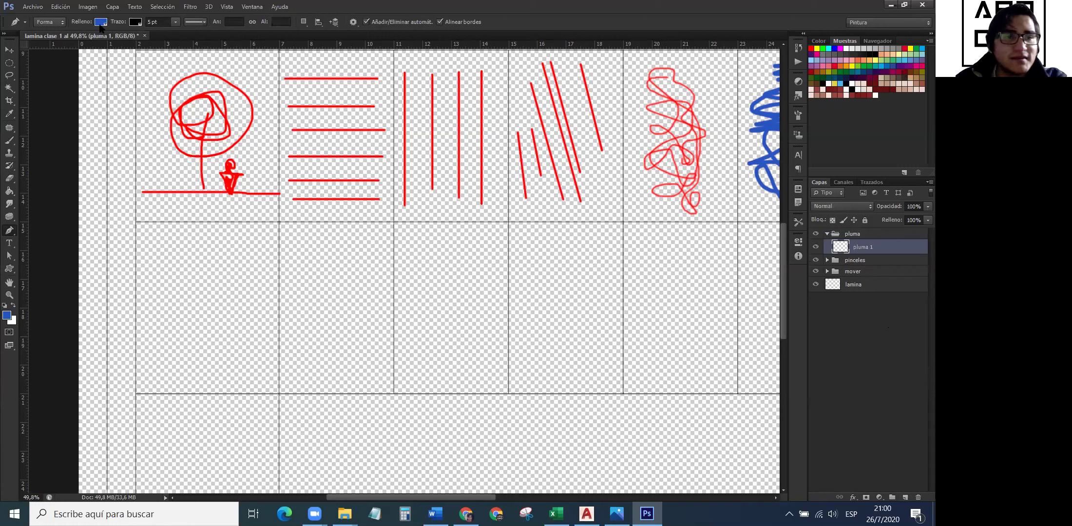
Set the Pen tool's drawing mode to Trazado.
left_click(39, 22)
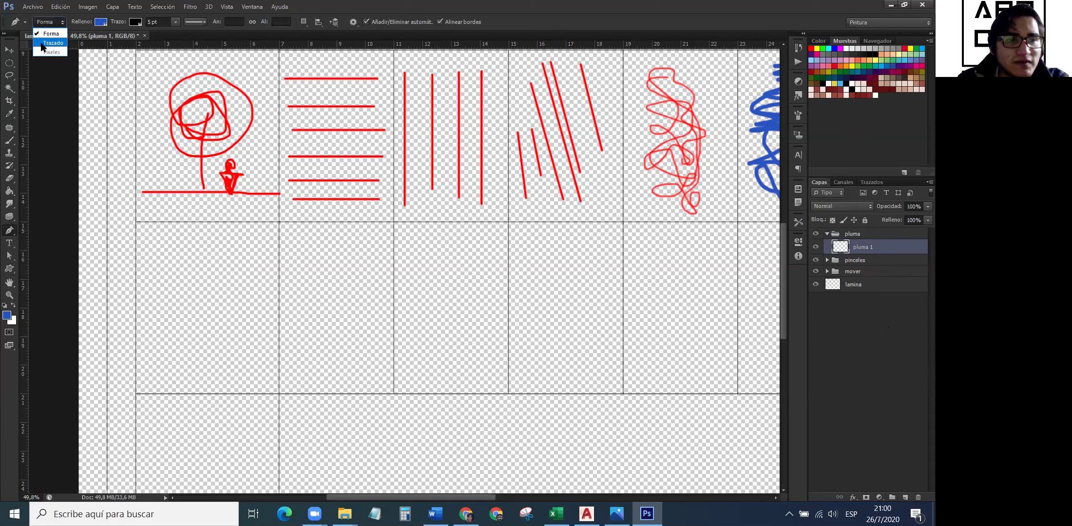
left_click(49, 43)
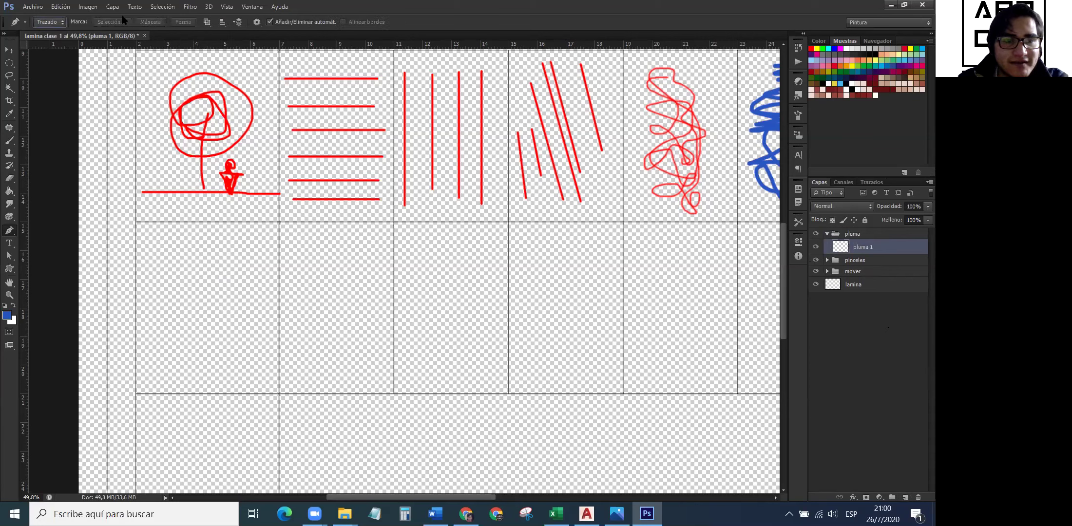
Trace a closed seven-point polygon path in the empty cell below the tree sketch.
left_click(159, 273)
left_click(199, 242)
left_click(235, 250)
left_click(259, 296)
left_click(215, 341)
left_click(167, 318)
left_click(154, 292)
left_click(158, 273)
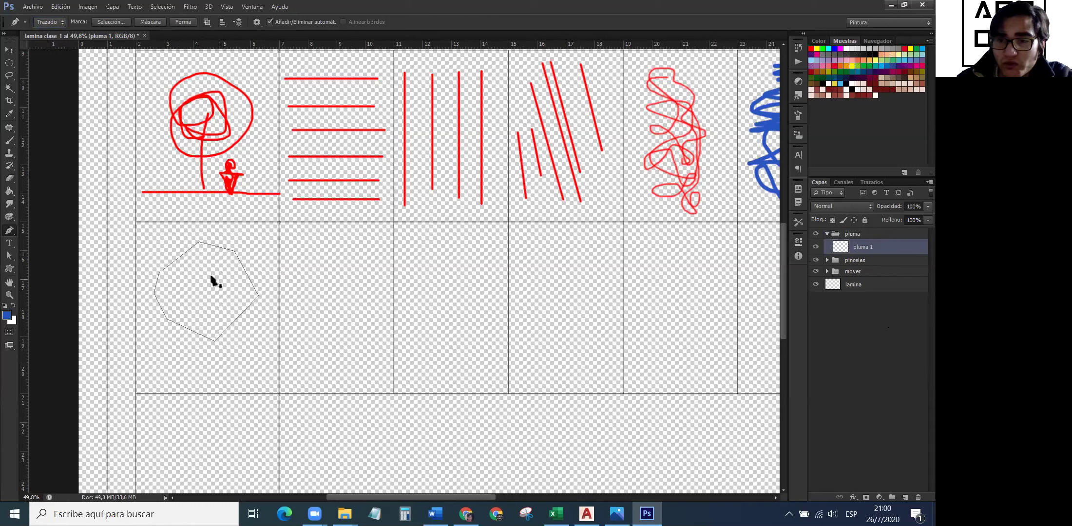
Undo the closed polygon path point by point until the cell is empty.
key("ctrl+alt+z")
key("ctrl+alt+z")
key("ctrl+alt+z")
key("ctrl+alt+z")
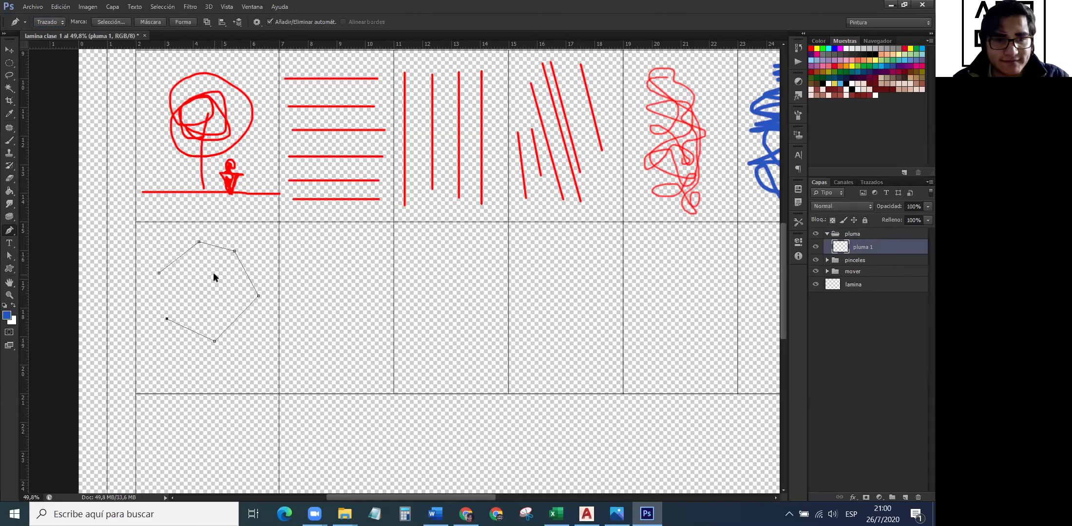
key("ctrl+alt+z")
key("ctrl+alt+z")
key("ctrl+alt+z")
key("ctrl+alt+z")
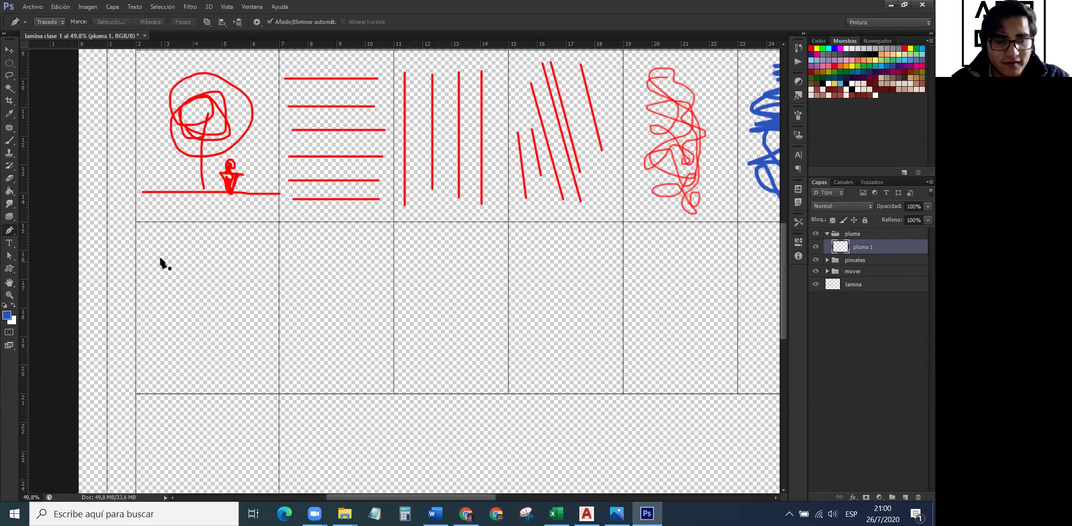
Draw a closed hook-shaped path of straight segments with about 16 anchor points in the cell below the tree sketch.
left_click(147, 243)
left_click(218, 246)
left_click(239, 247)
left_click(240, 268)
left_click(222, 291)
left_click(190, 289)
left_click(165, 276)
left_click(153, 294)
left_click(189, 344)
left_click(238, 333)
left_click(264, 282)
left_click(261, 260)
left_click(254, 245)
left_click(216, 230)
left_click(187, 233)
left_click(159, 238)
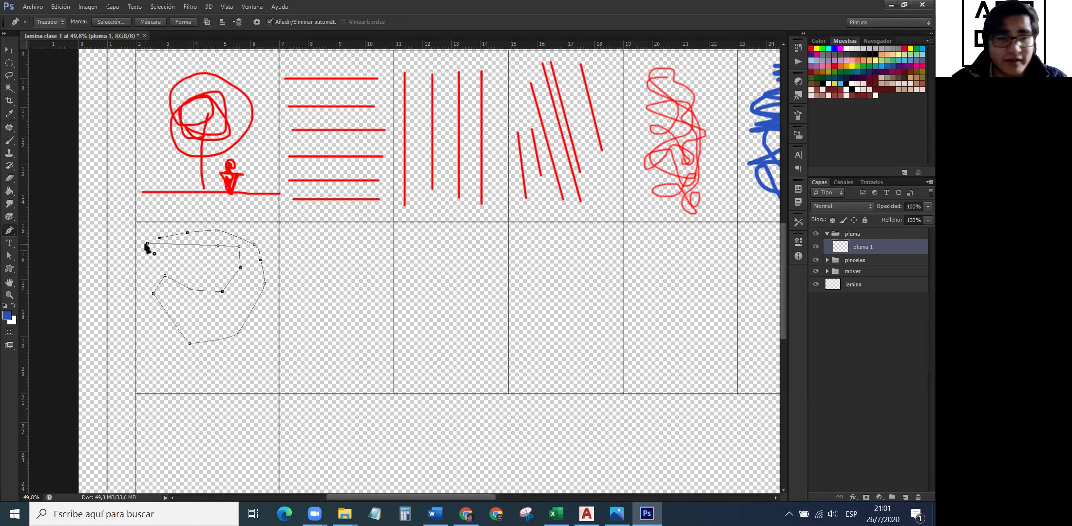
left_click(147, 244)
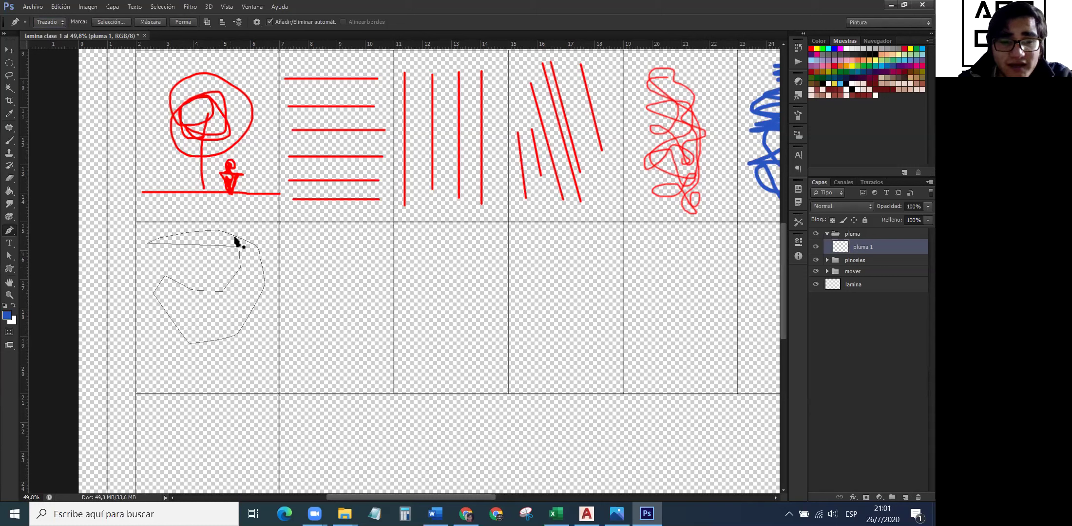
Convert the closed hook-shaped path into a new selection and switch to the Paint Bucket tool.
right_click(246, 282)
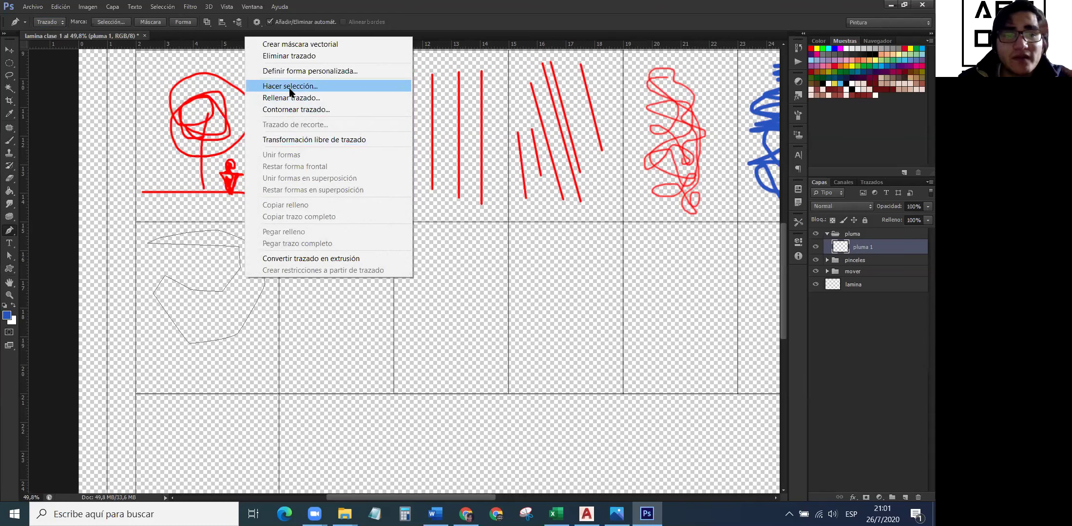
left_click(334, 87)
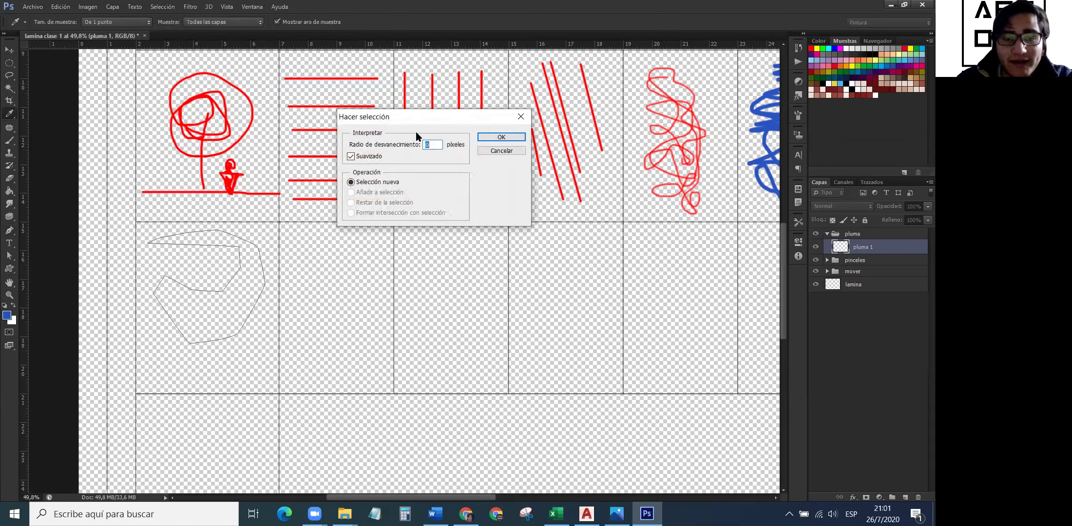
left_click(498, 140)
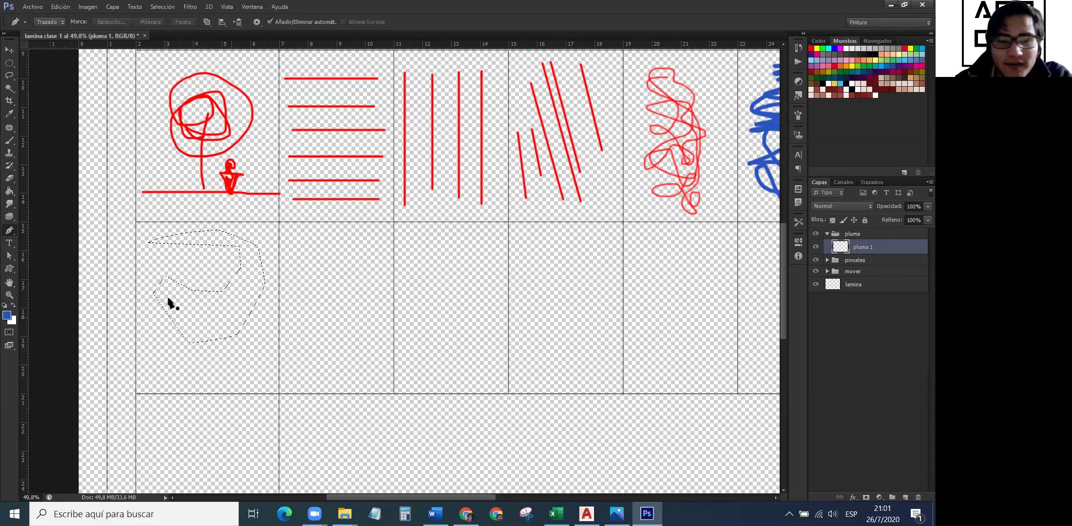
left_click(9, 191)
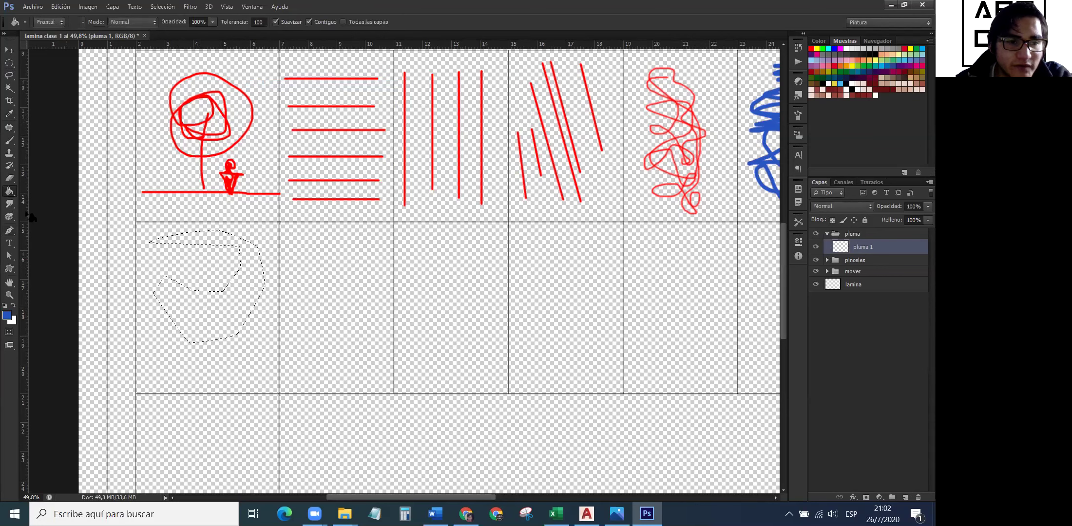
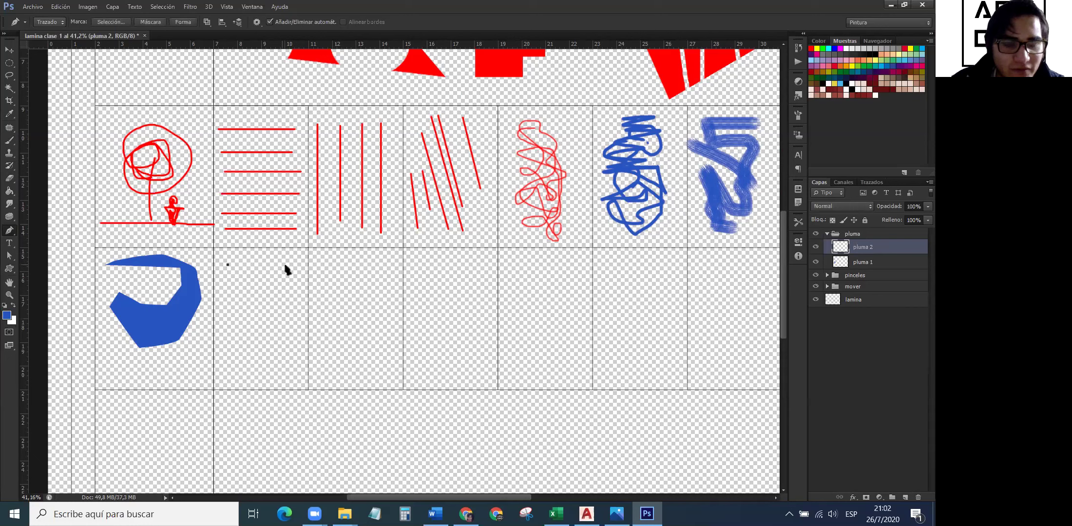
Continue the open path in the cell below the horizontal lines, curling it inward with six more straight-segment points.
left_click(291, 296)
left_click(283, 341)
left_click(262, 357)
left_click(215, 340)
left_click(234, 305)
left_click(258, 324)
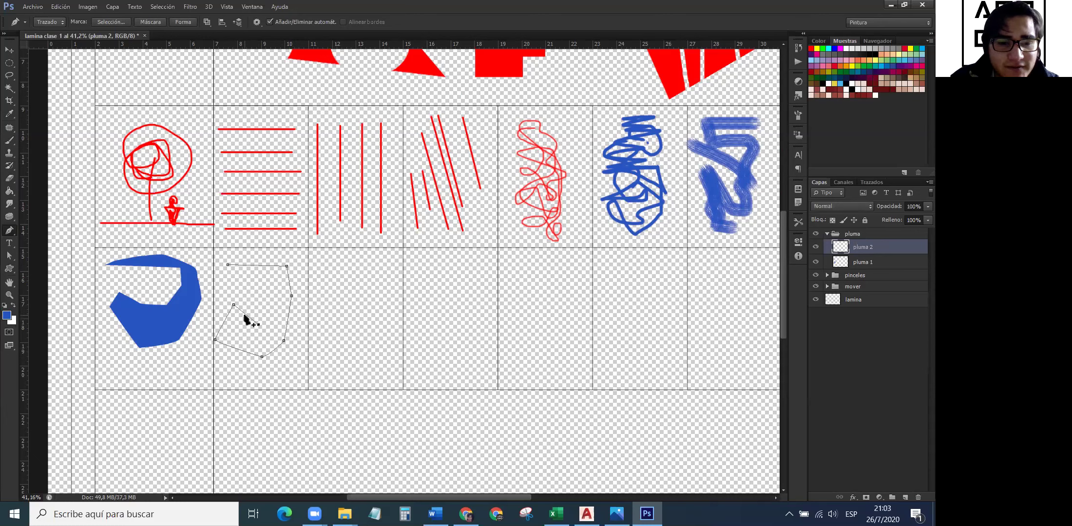
Stroke the open path with the Pincel tool, leaving Simular presión off.
right_click(245, 315)
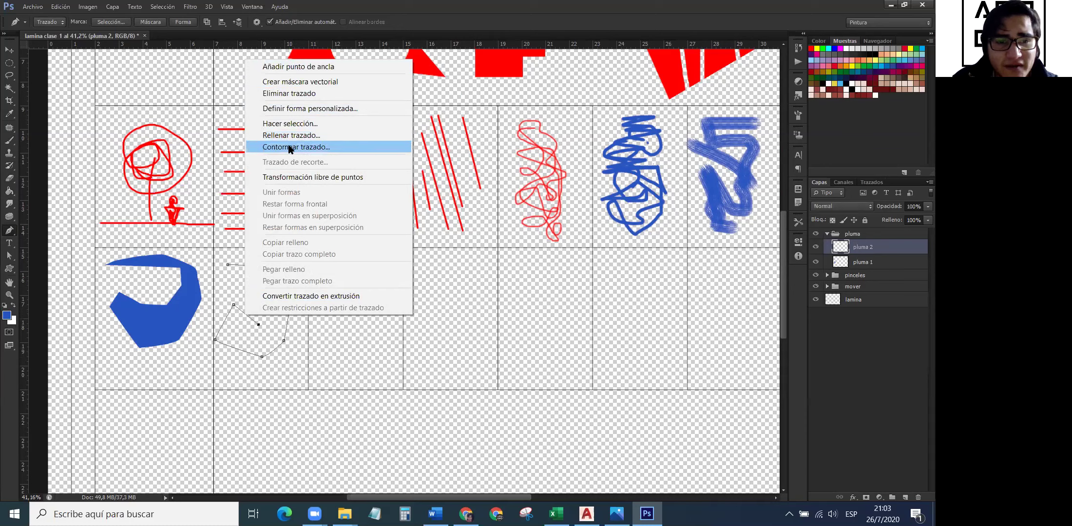
left_click(336, 147)
left_click(373, 135)
left_click(373, 133)
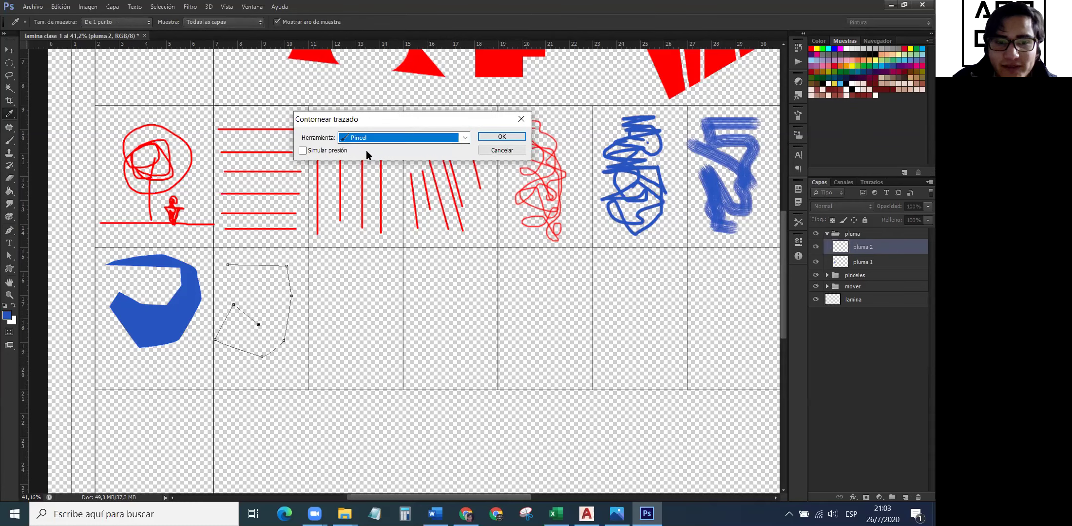
key("Return")
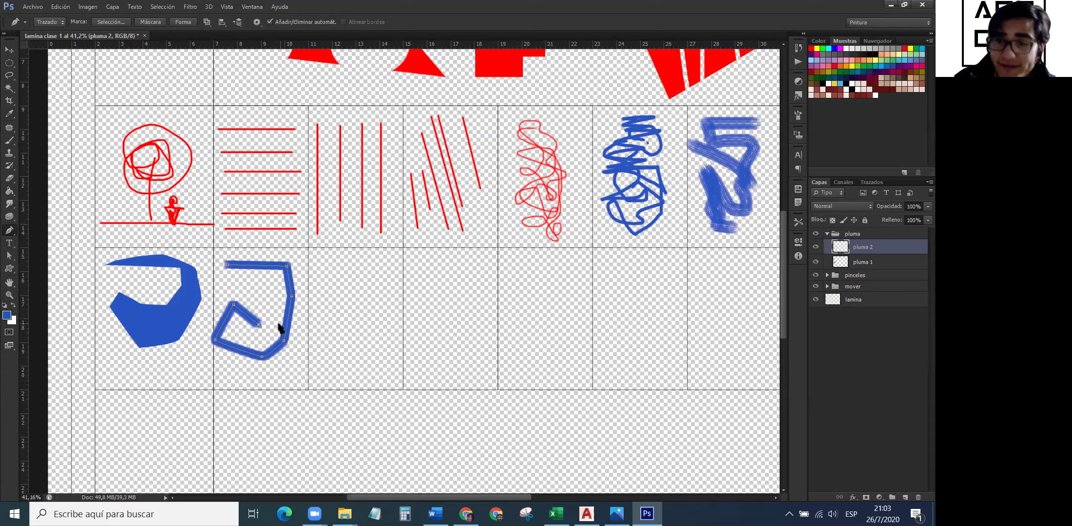
Try a short vertical brush stroke in the cell below the vertical lines and undo it.
left_click(11, 141)
left_click_drag(346, 261, 346, 307)
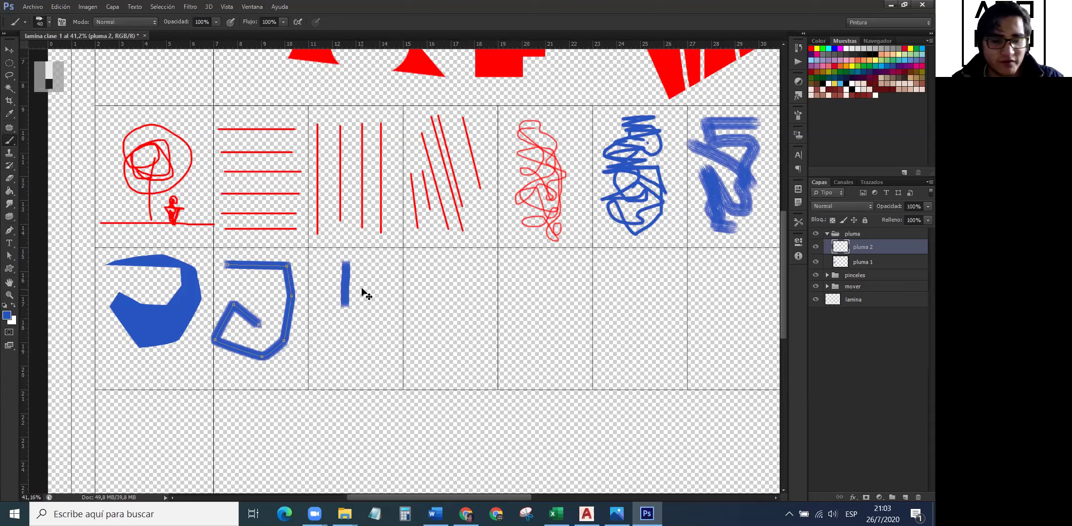
key("ctrl+z")
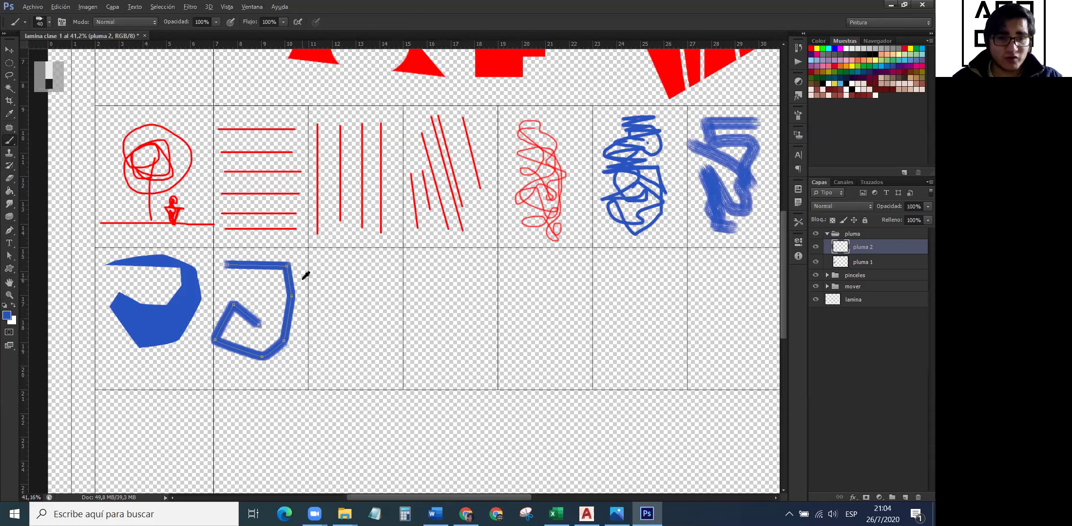
Return to the Pen tool and dismiss the working path from the stroked sample.
scroll(237, 294, "up", 5)
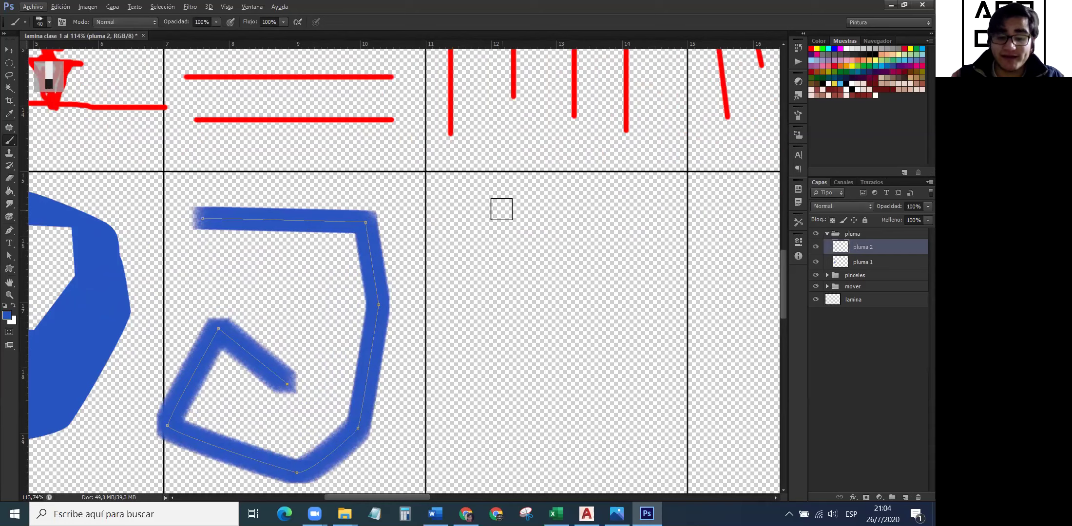
key("p")
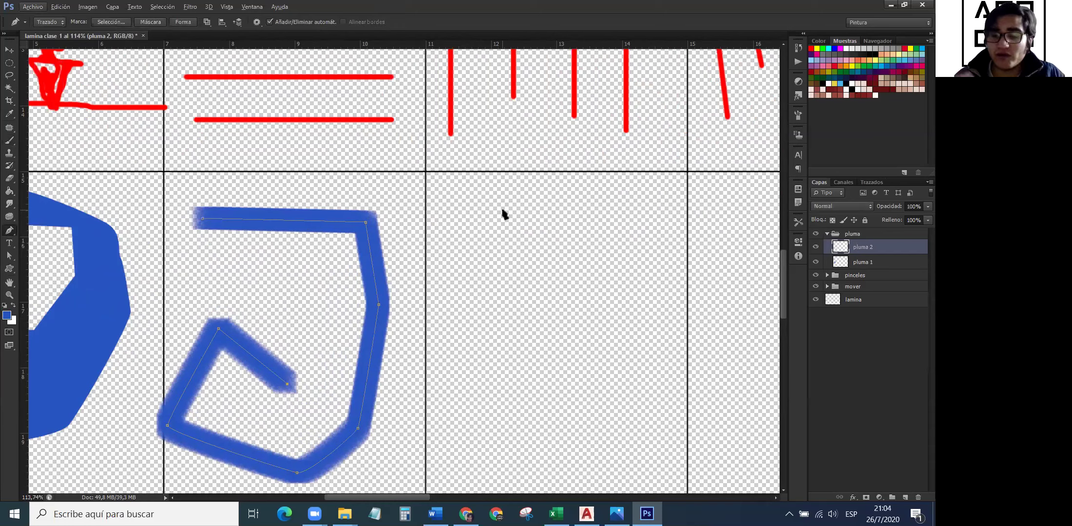
key("Return")
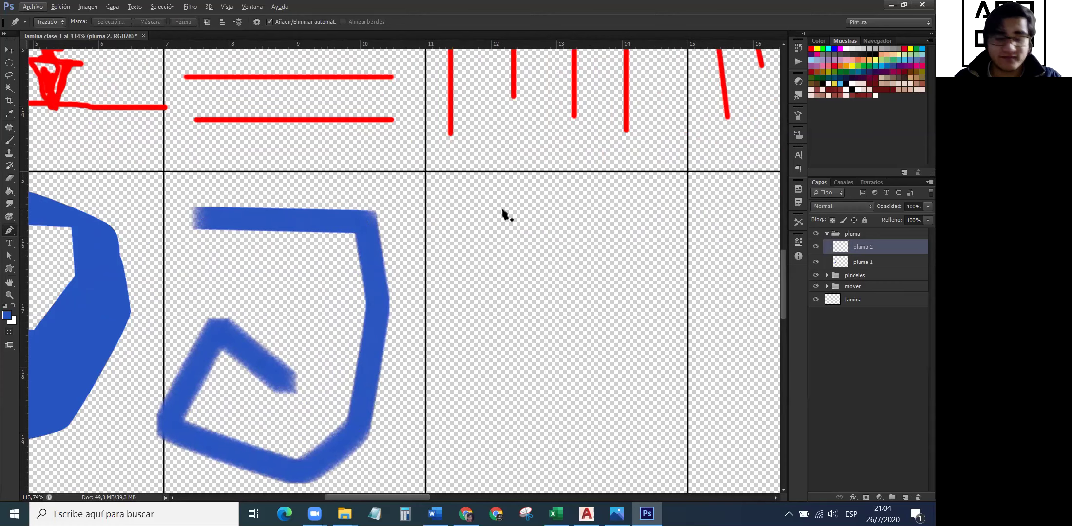
Add a new layer above "pluma 2" in the pluma group and name it "pluma 3".
scroll(230, 187, "down", 4)
scroll(428, 241, "up", 1)
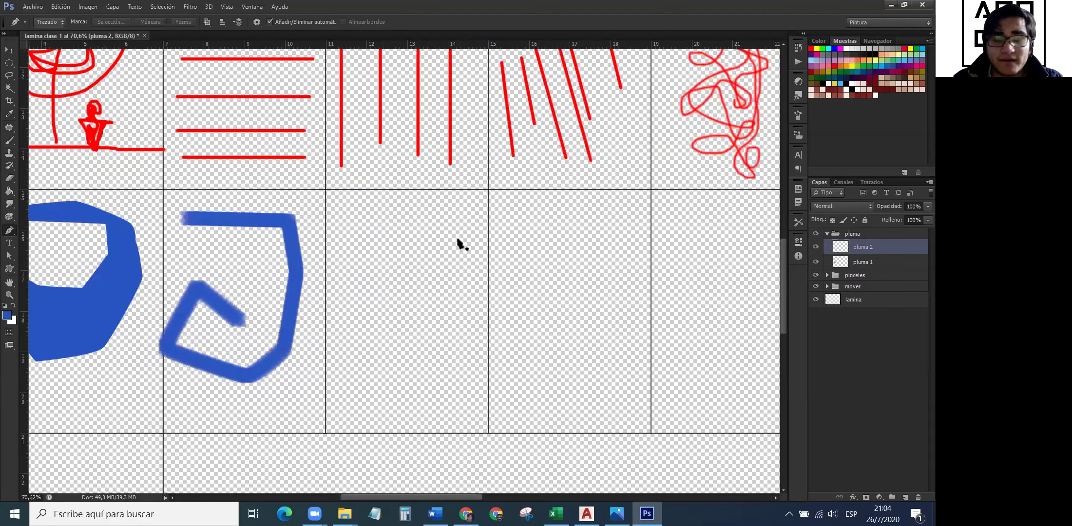
scroll(337, 263, "down", 1)
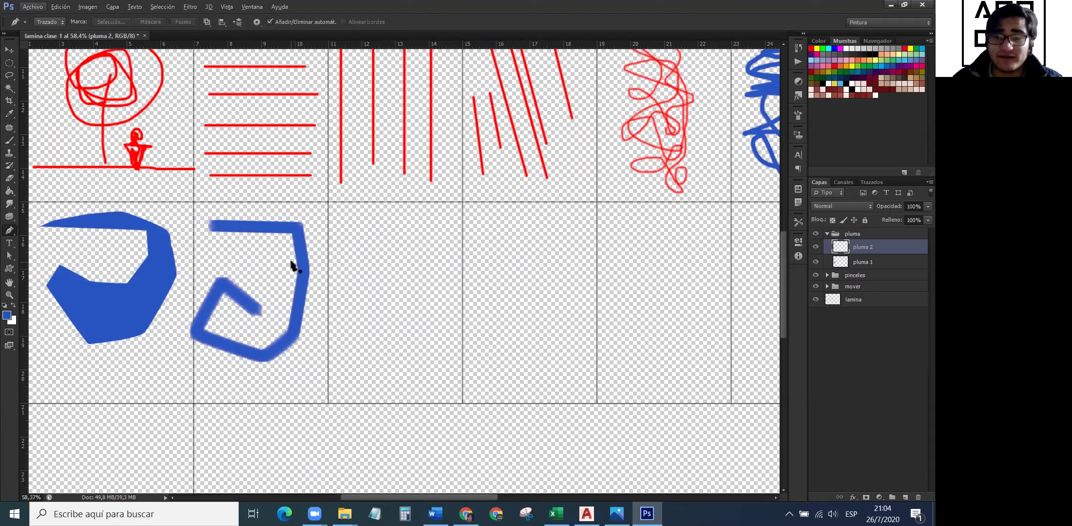
left_click(905, 497)
double_click(860, 247)
type("pluma")
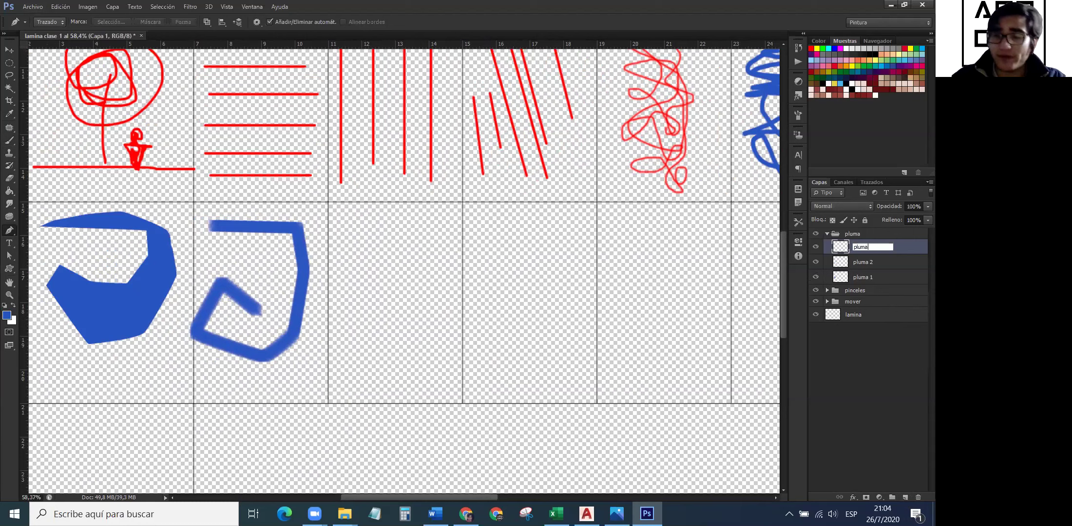
type(" 3")
key("Return")
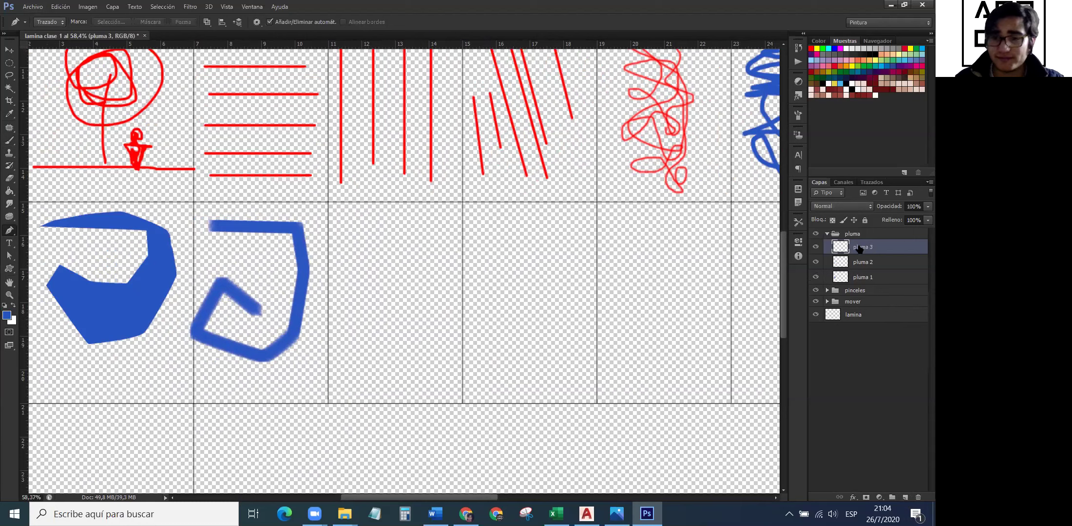
Draw two separate horizontal line paths with the Pen tool at the top of the bottom row's third cell.
left_click(341, 225)
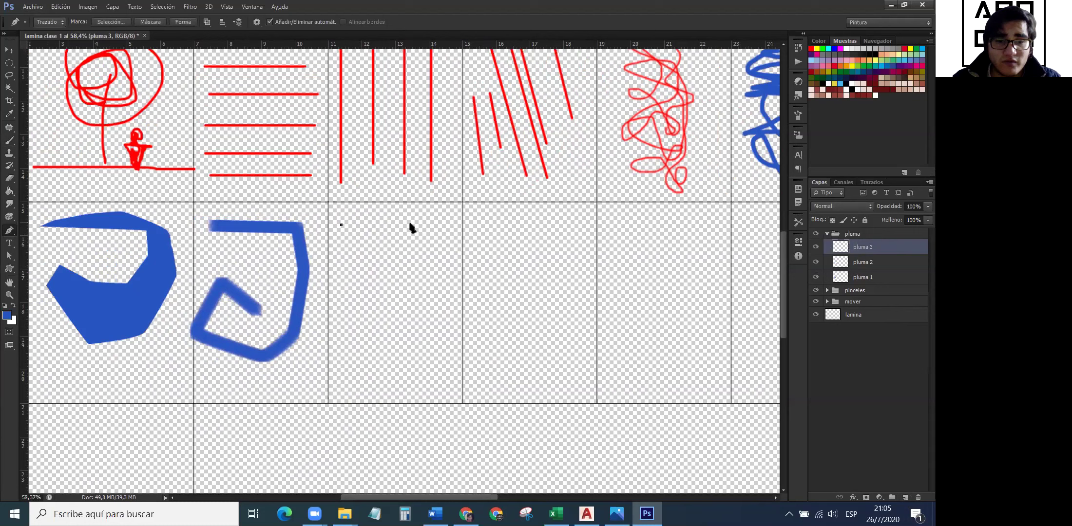
left_click(442, 224)
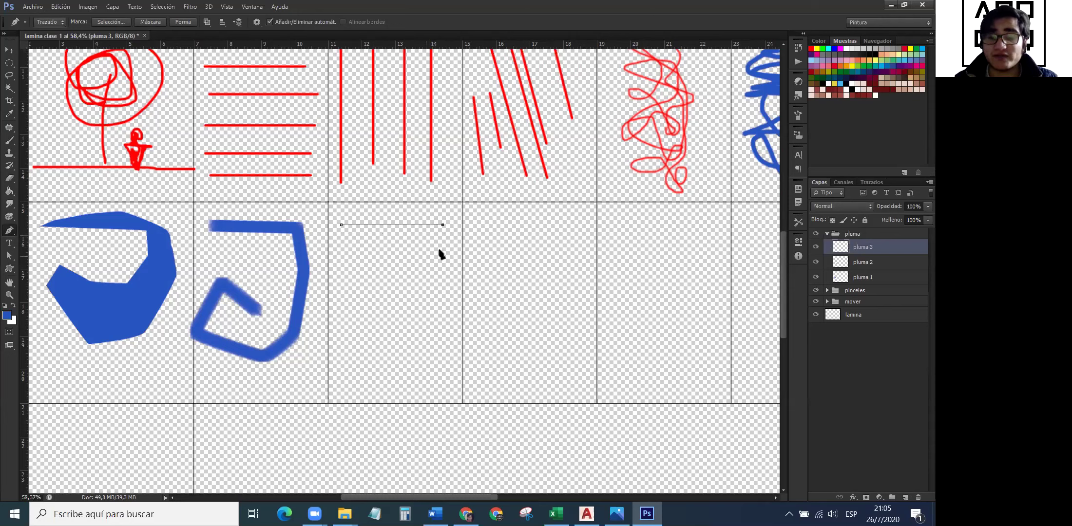
left_click(476, 239, "ctrl")
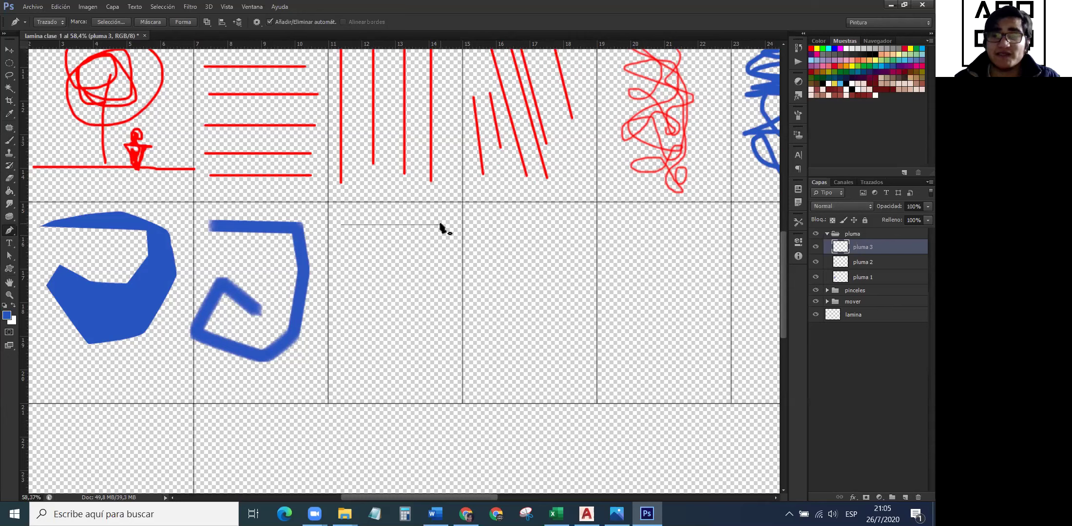
left_click(346, 251)
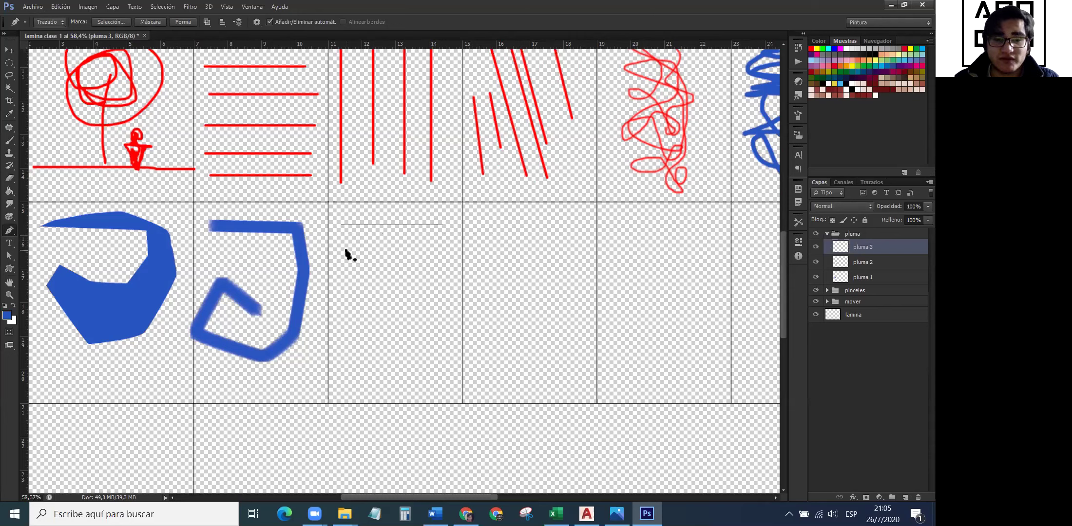
left_click(441, 250)
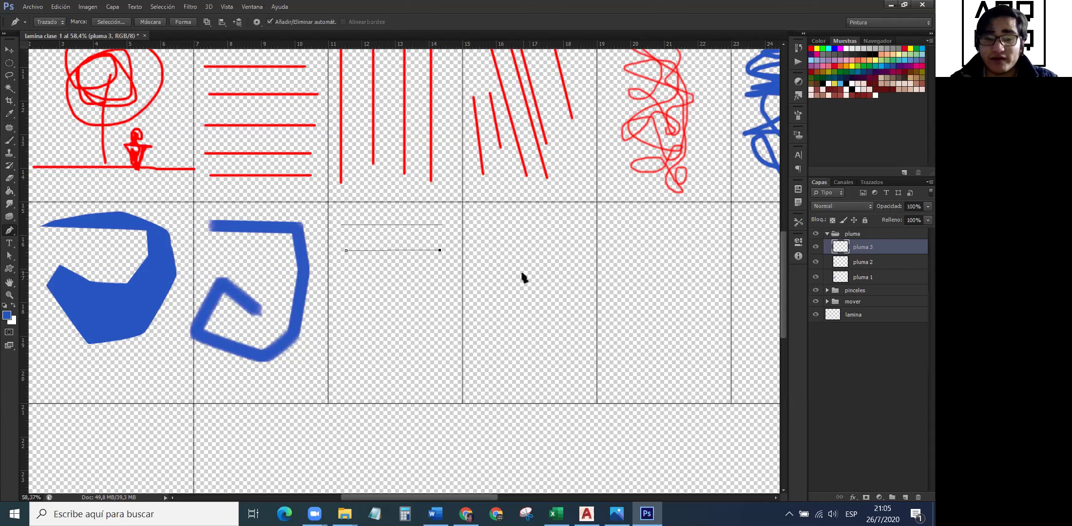
Try extending the second line with a winding series of connected path segments and undo them.
left_click(442, 278)
left_click(428, 303)
left_click(359, 297)
left_click(359, 277)
left_click(412, 275)
left_click(351, 266)
left_click(341, 319)
left_click(360, 330)
left_click(427, 328)
key("ctrl+alt+z")
key("ctrl+alt+z")
key("ctrl+alt+z")
key("ctrl+alt+z")
key("ctrl+alt+z")
key("ctrl+alt+z")
key("ctrl+alt+z")
key("ctrl+alt+z")
key("ctrl+alt+z")
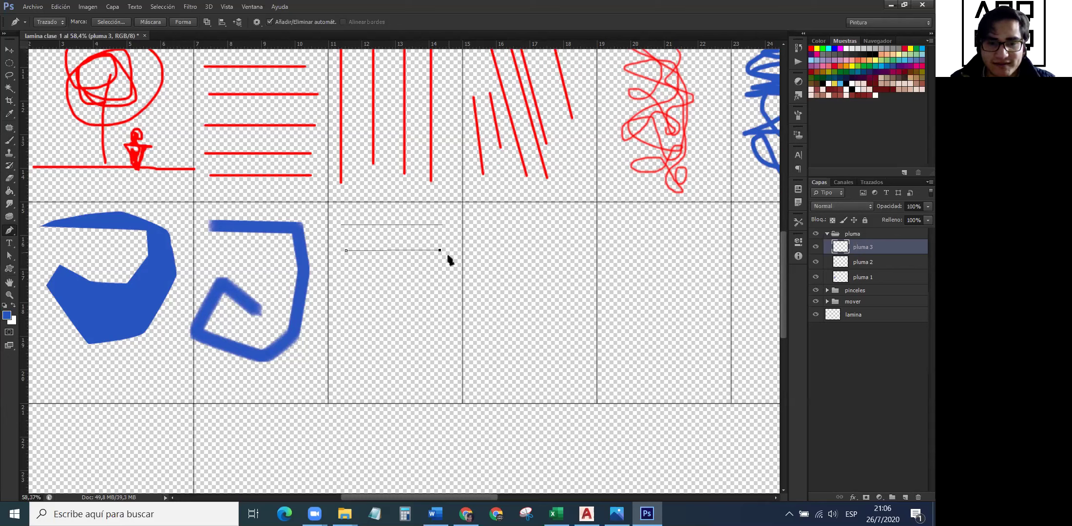
Draw four more separate horizontal line paths evenly spaced below the first two, ending each one before starting the next.
left_click(442, 271, "ctrl")
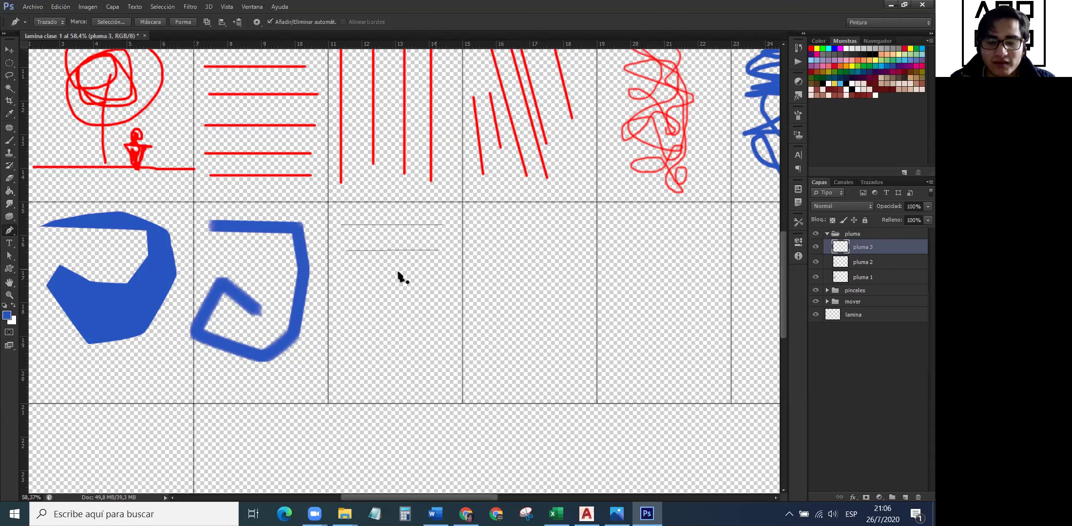
left_click(347, 276)
left_click(440, 277)
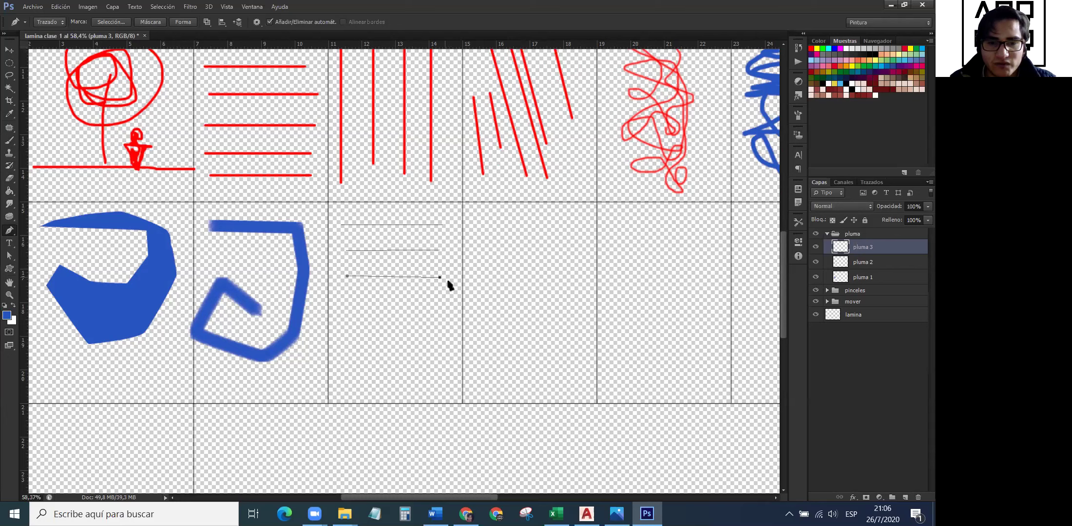
left_click(447, 288, "ctrl")
left_click(348, 300)
left_click(441, 302)
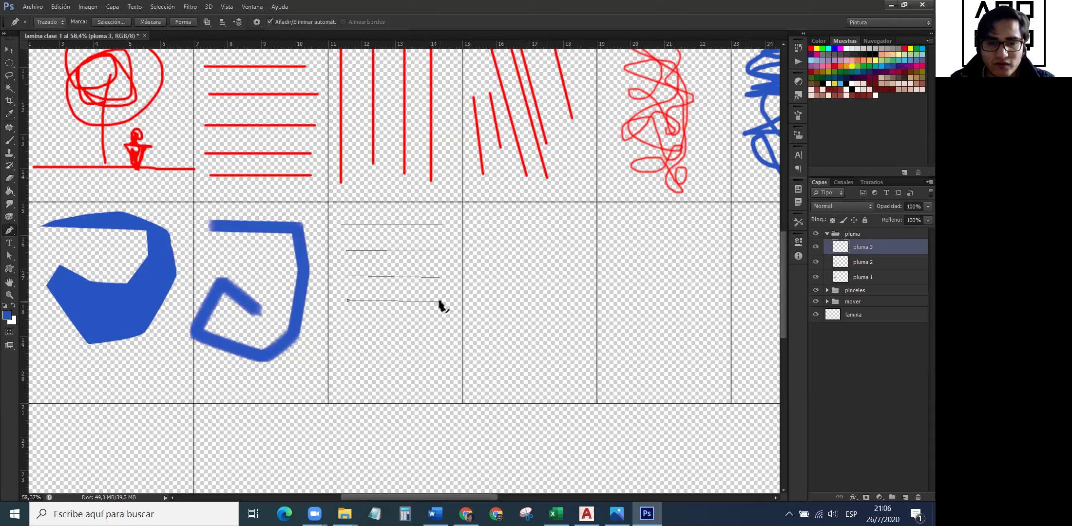
left_click(378, 314, "ctrl")
left_click(345, 327)
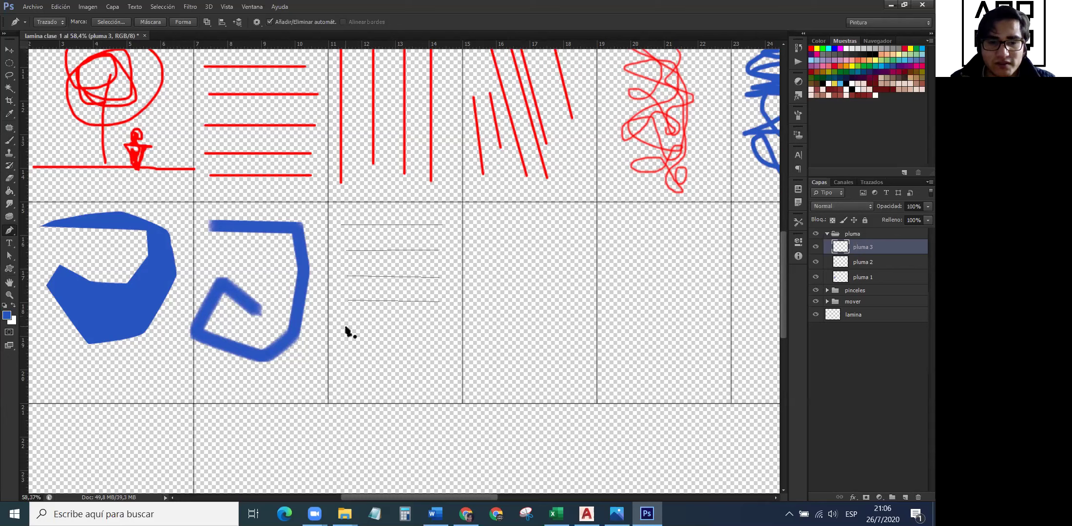
left_click(429, 326)
left_click(373, 347, "ctrl")
left_click(348, 351)
left_click(432, 348)
left_click(411, 356, "ctrl")
left_click(358, 371)
left_click(419, 370, "ctrl")
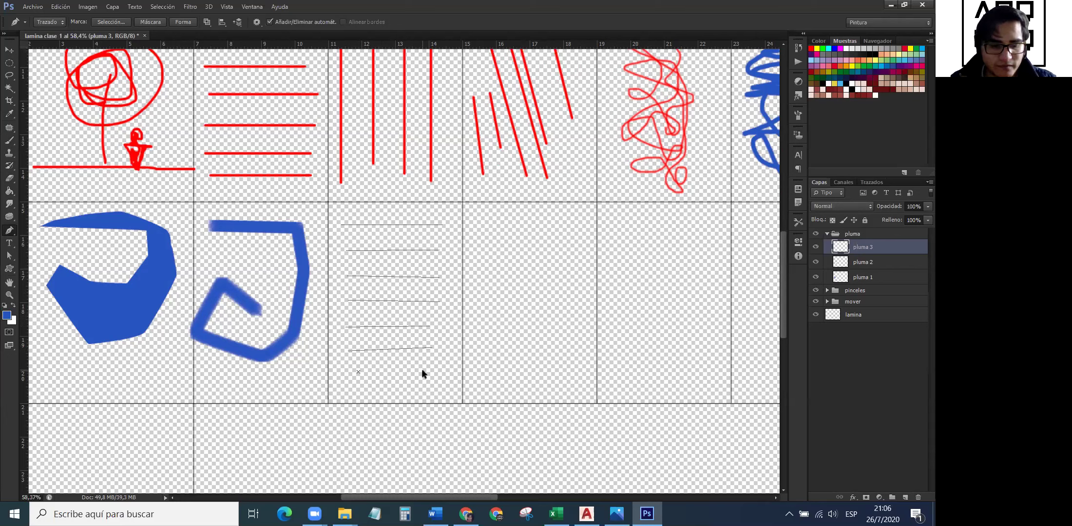
key("ctrl+z")
left_click(425, 359, "ctrl")
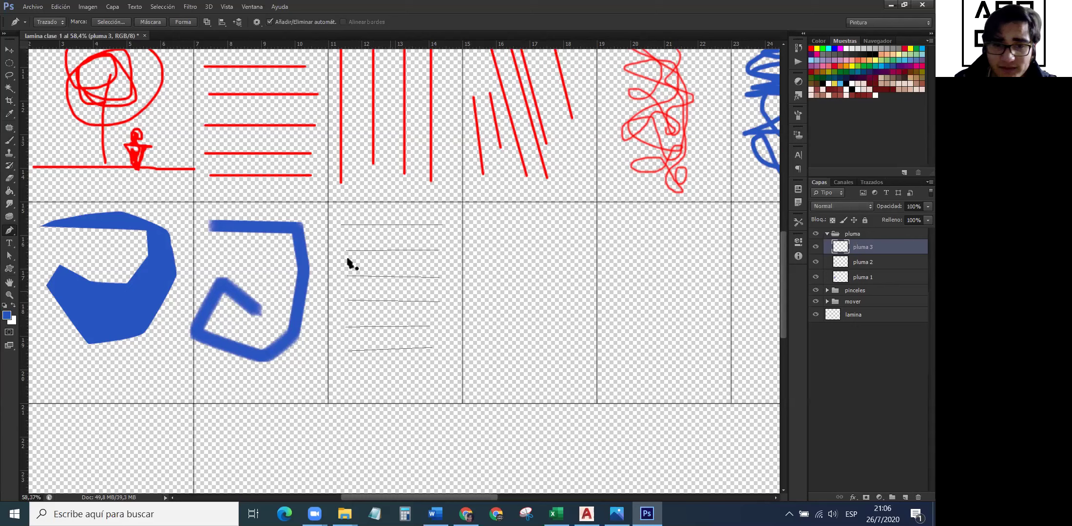
Switch to the Brush tool and set its size to 21, testing it with a short stroke that is undone.
right_click(423, 263)
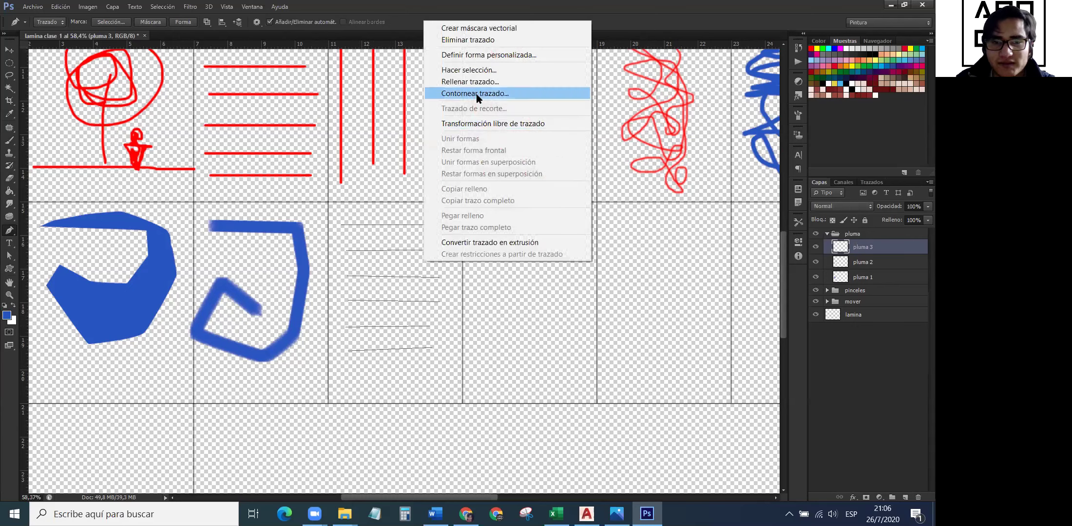
left_click(567, 298)
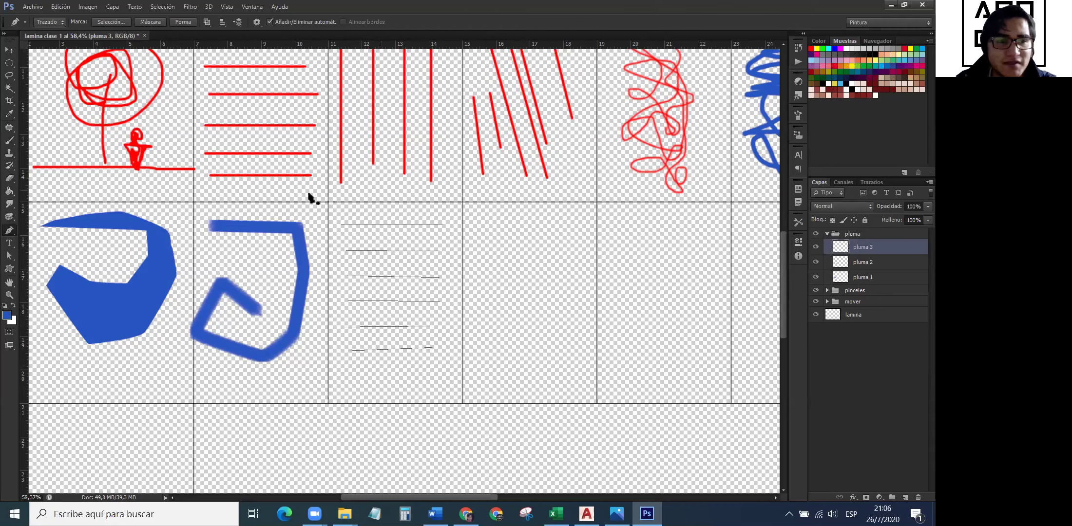
left_click(10, 141)
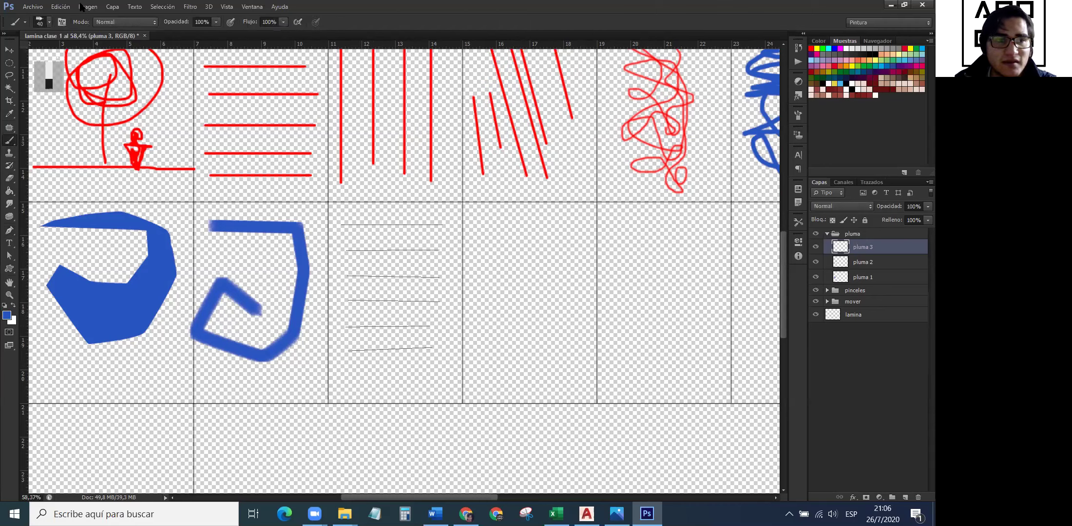
left_click(49, 22)
left_click_drag(58, 49, 50, 49)
left_click_drag(468, 232, 502, 242)
key("ctrl+z")
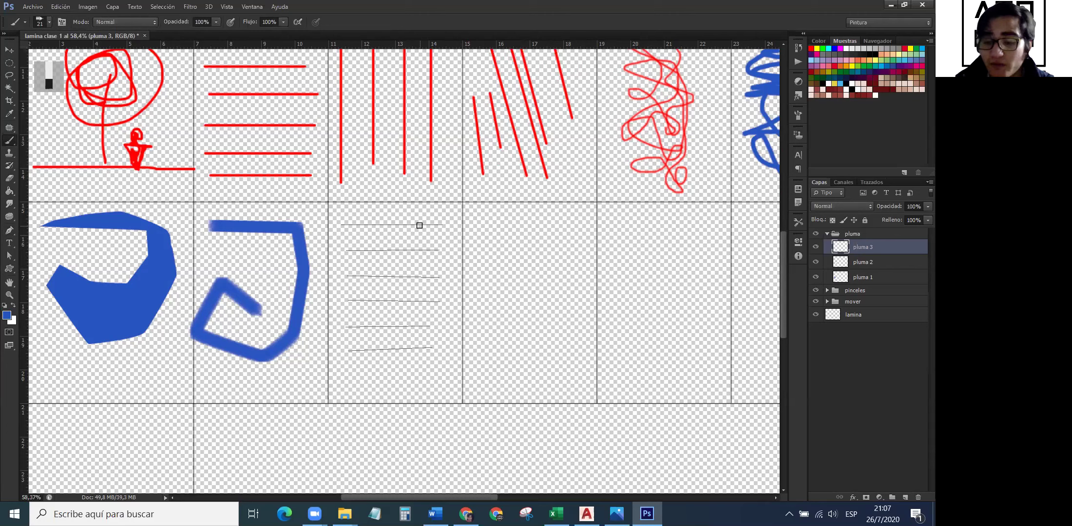
Stroke the six horizontal line paths with the brush, return to the Pen tool and dismiss the working path.
key("Return")
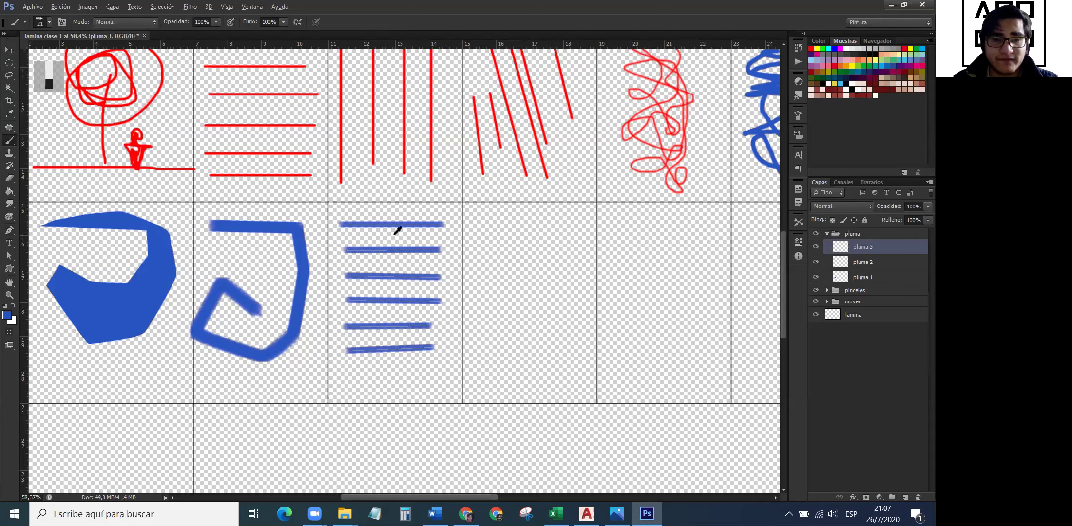
scroll(414, 229, "up", 4)
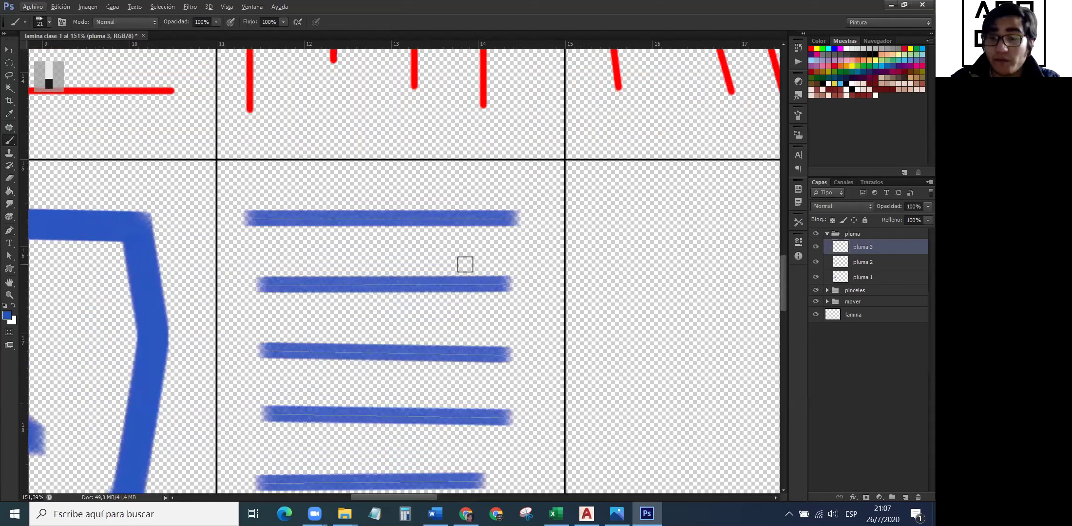
key("p")
key("Escape")
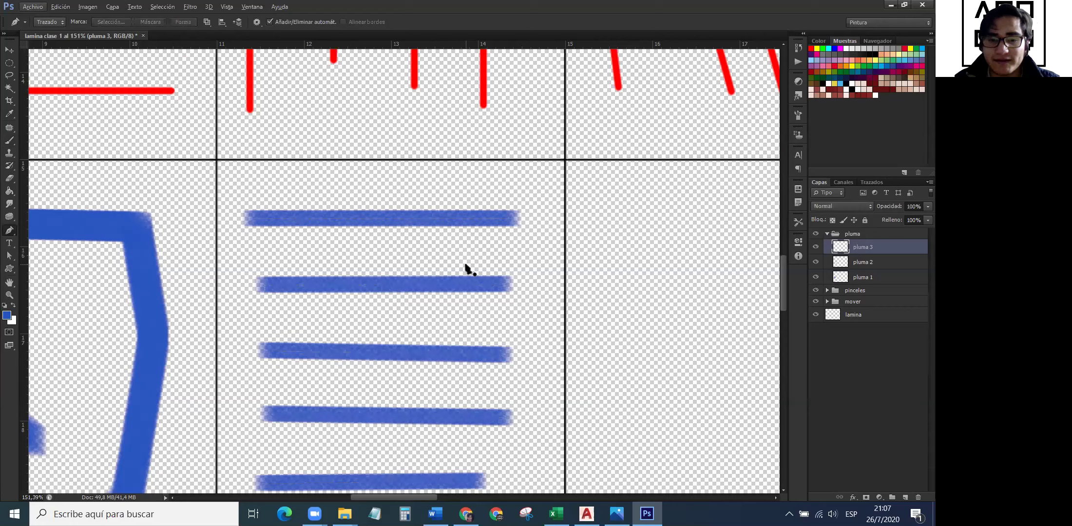
Add a new layer above "pluma 3" in the pluma group and name it "pluma 4".
scroll(469, 269, "down", 8)
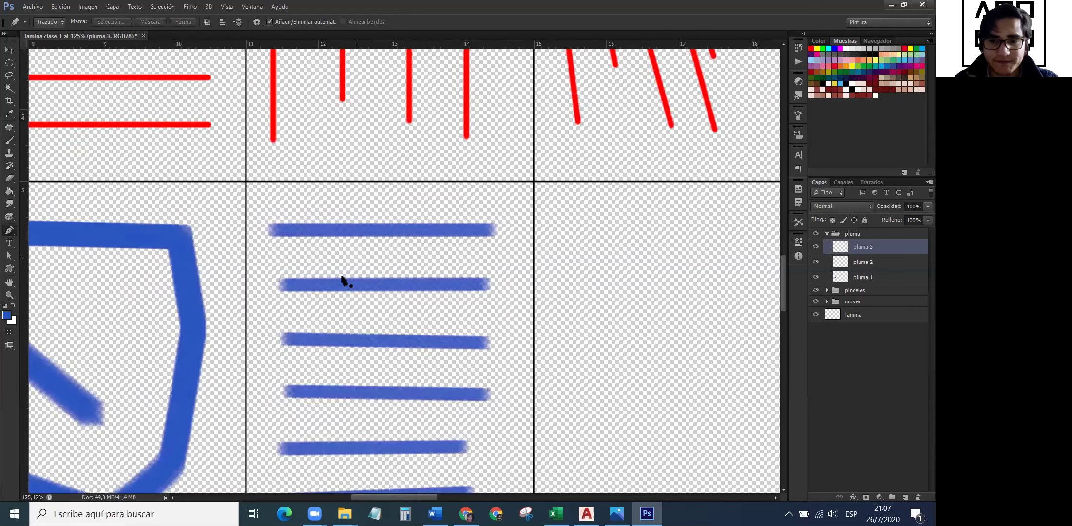
scroll(458, 319, "down", 2)
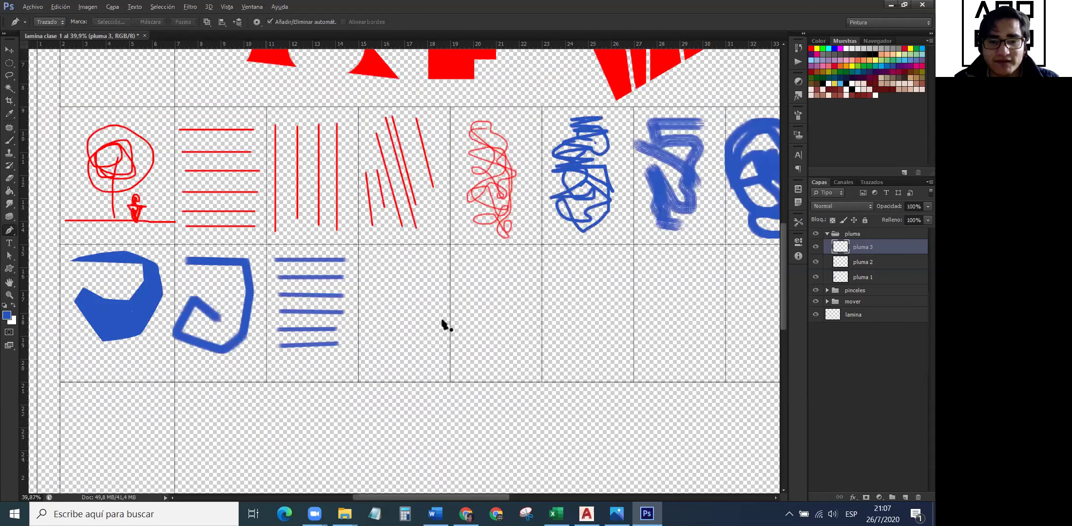
scroll(462, 313, "up", 2)
key("ctrl+shift+n")
type("pluma 4")
key("Return")
Draw four separate, roughly vertical line paths side by side in the bottom row's fourth cell, the last one the longest.
scroll(385, 273, "up", 1)
left_click(352, 243)
left_click(355, 353)
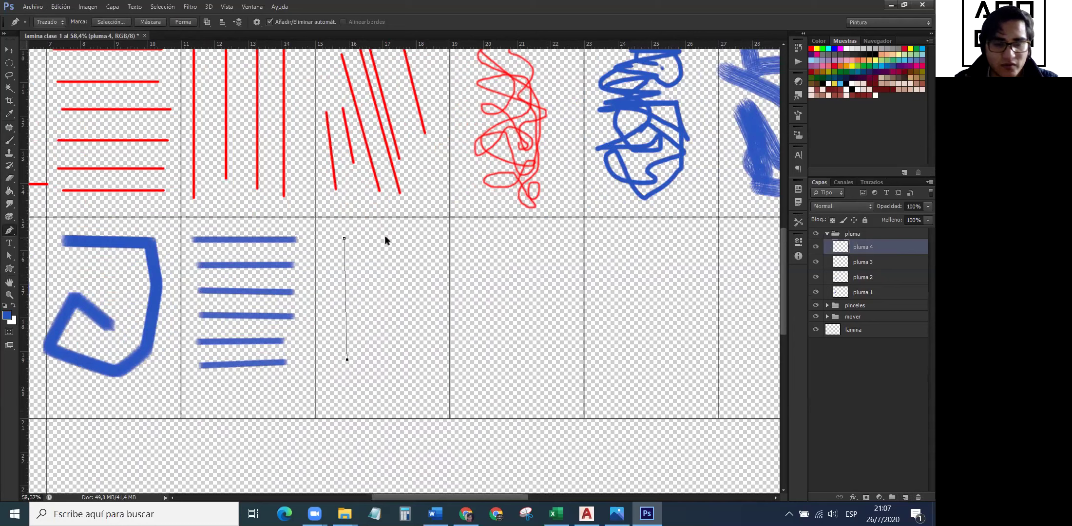
left_click(384, 239)
left_click(373, 356)
key("Escape")
left_click(412, 240)
left_click(399, 359)
key("Escape")
left_click(437, 246)
left_click(419, 410)
key("Escape")
scroll(422, 347, "down", 2)
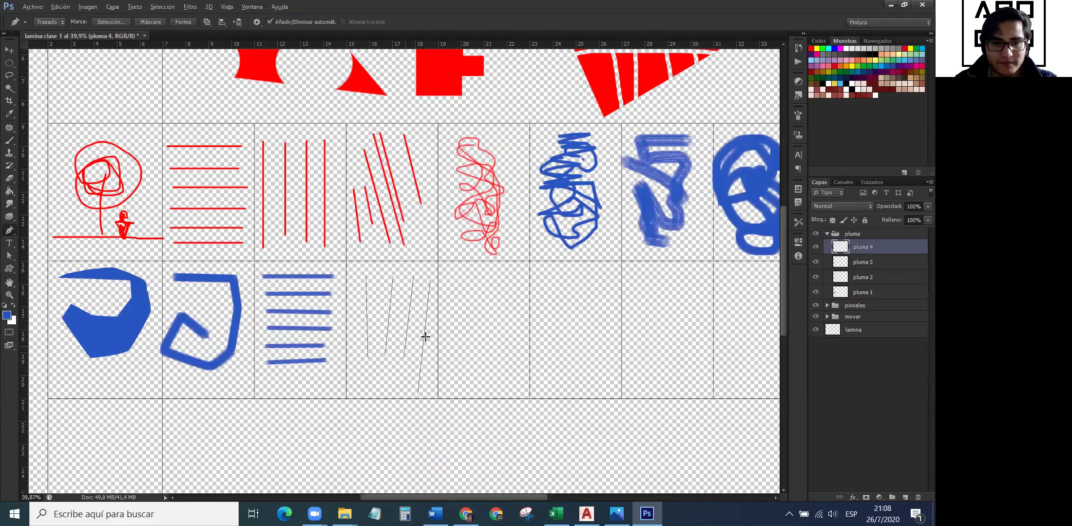
Stroke the four vertical line paths with the brush, return to the Pen tool and remove the working path.
scroll(484, 322, "up", 2)
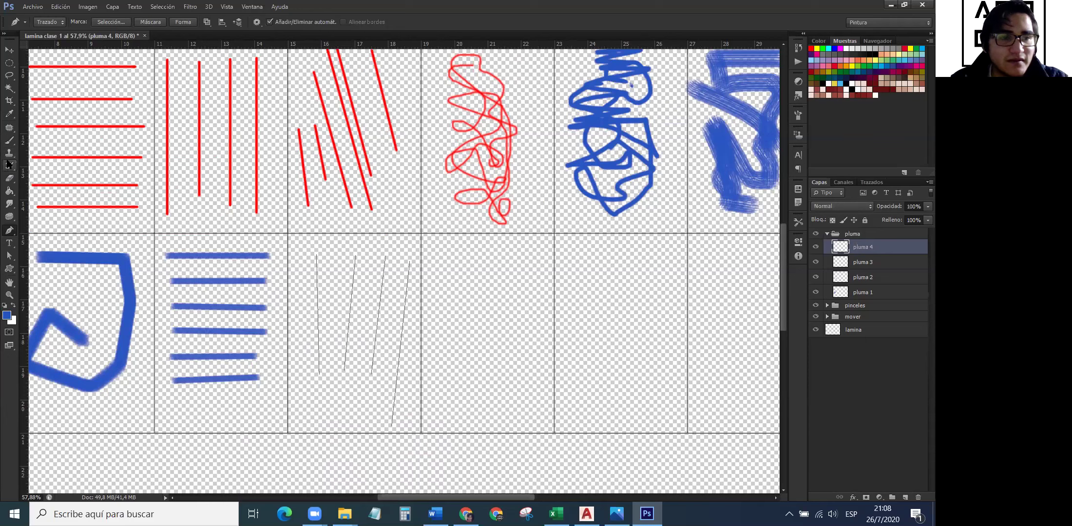
left_click(9, 142)
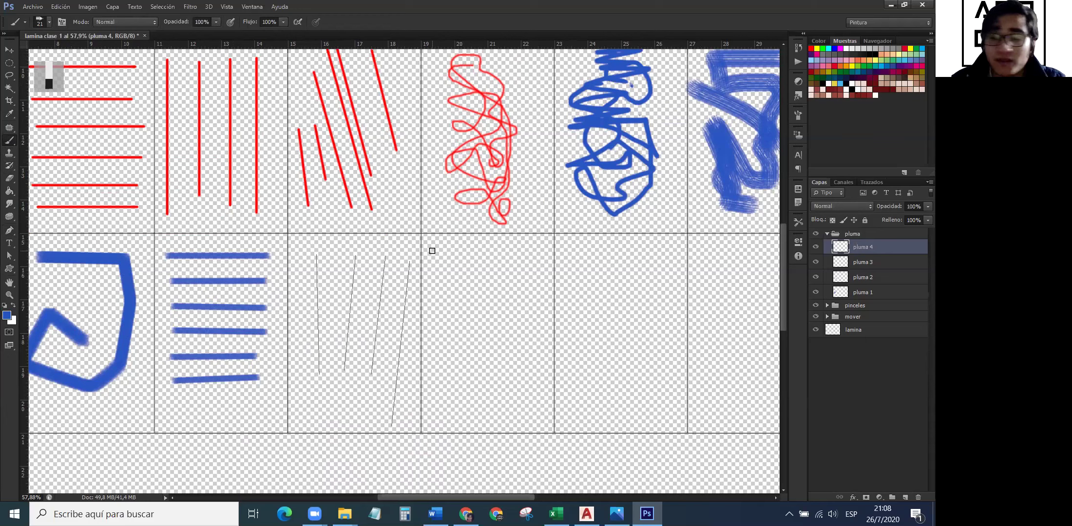
key("Return")
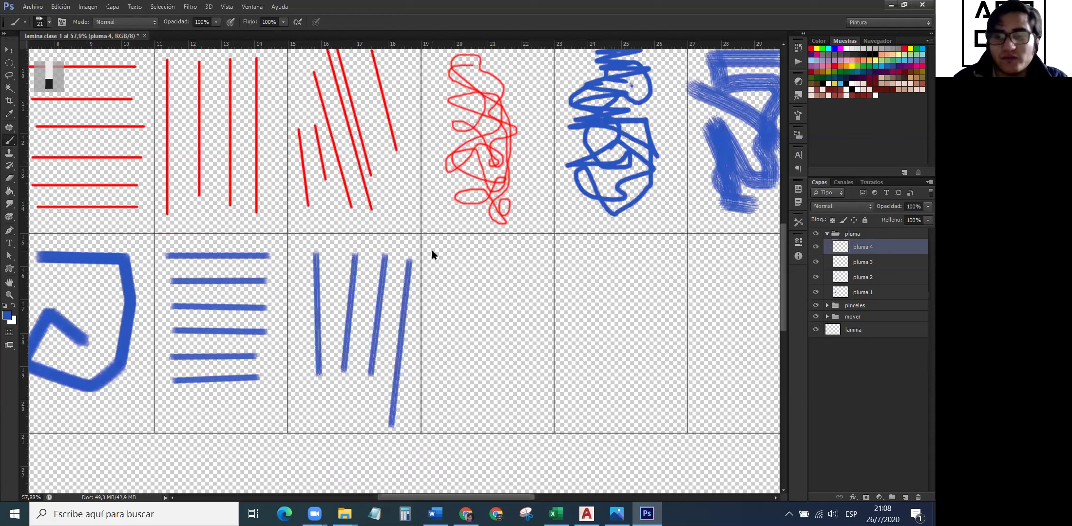
key("p")
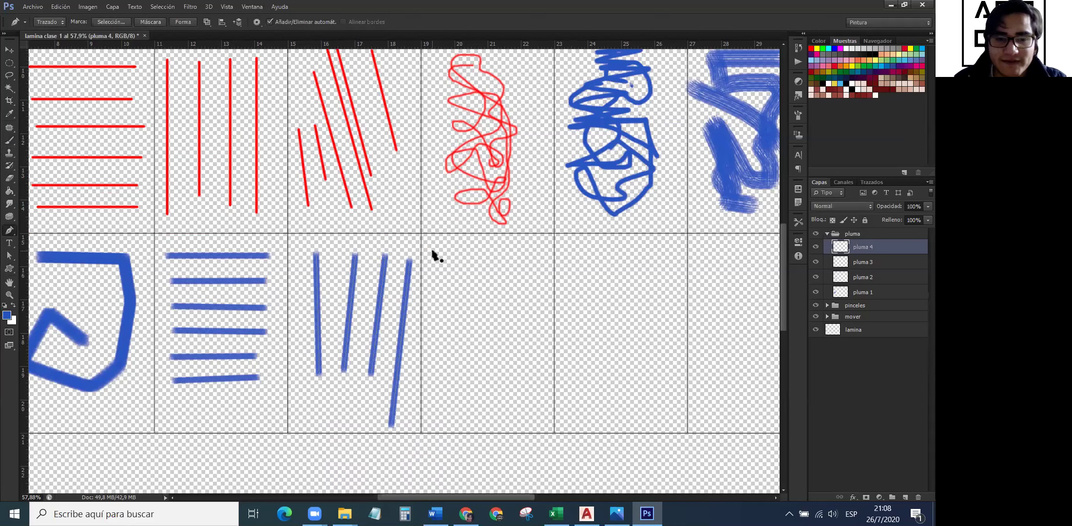
scroll(385, 318, "up", 5)
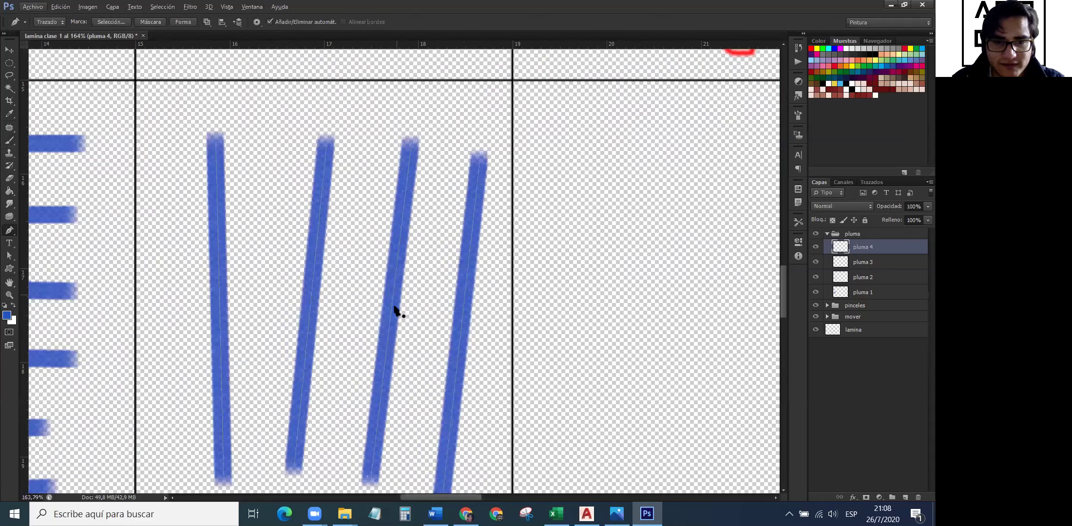
key("Delete")
Add a new layer above "pluma 4" and name it "pluma 5".
scroll(233, 245, "down", 5)
left_click(906, 497)
double_click(859, 248)
type("pluma 5")
key("Return")
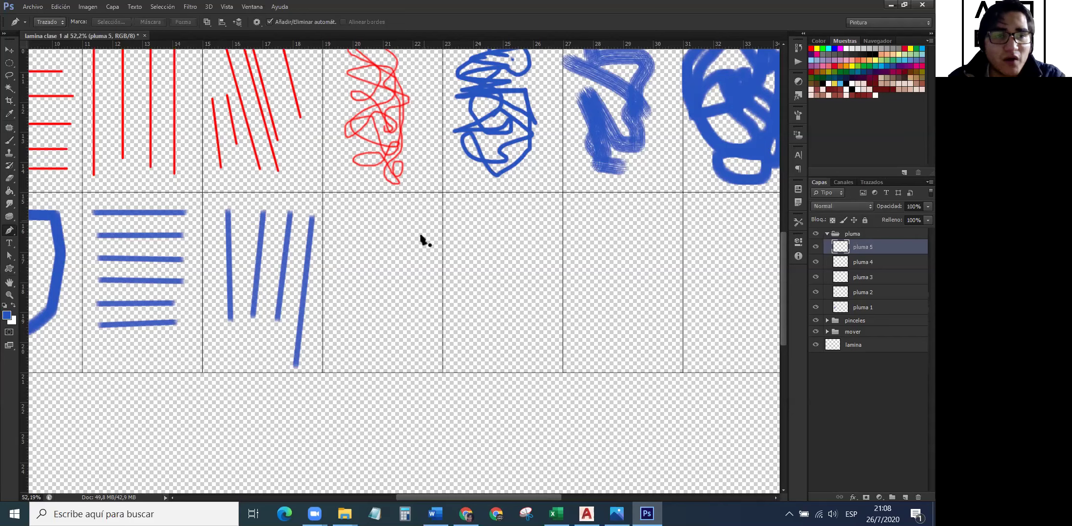
Draw a horizontal path across the upper part of the bottom row's fifth cell and bend it into an upward arch, undoing the extra curve change.
scroll(364, 254, "down", 2)
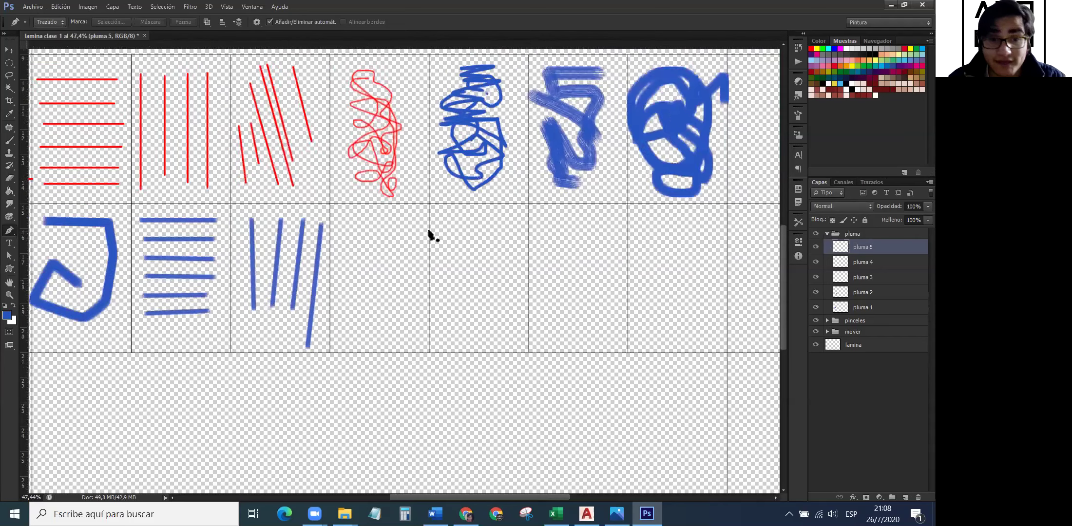
scroll(431, 232, "up", 3)
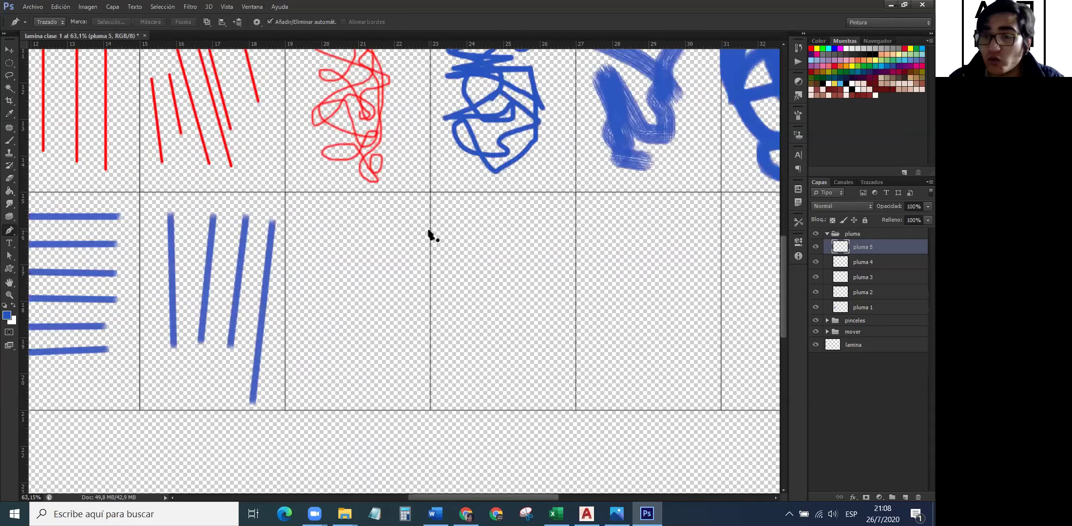
left_click(300, 243)
left_click(412, 247)
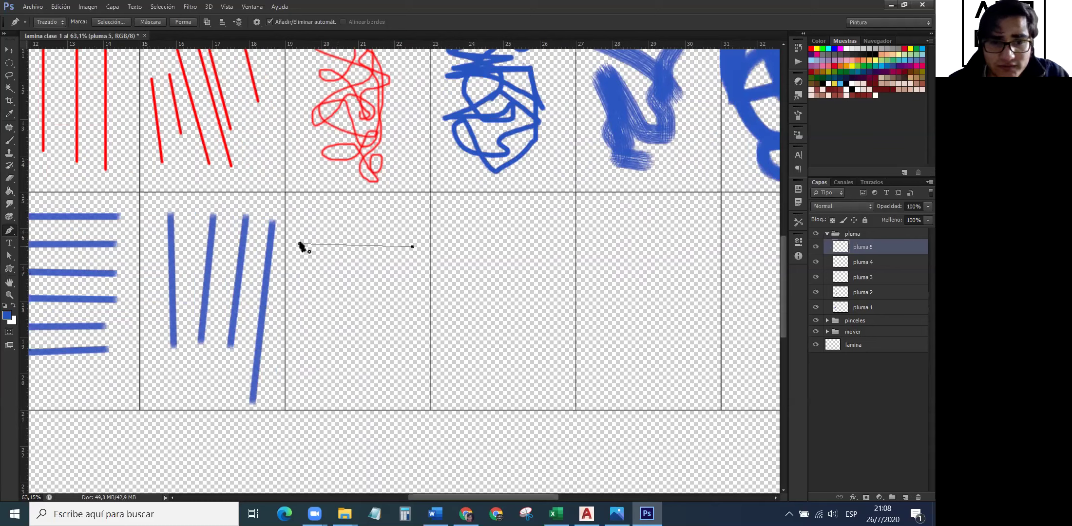
left_click(359, 246)
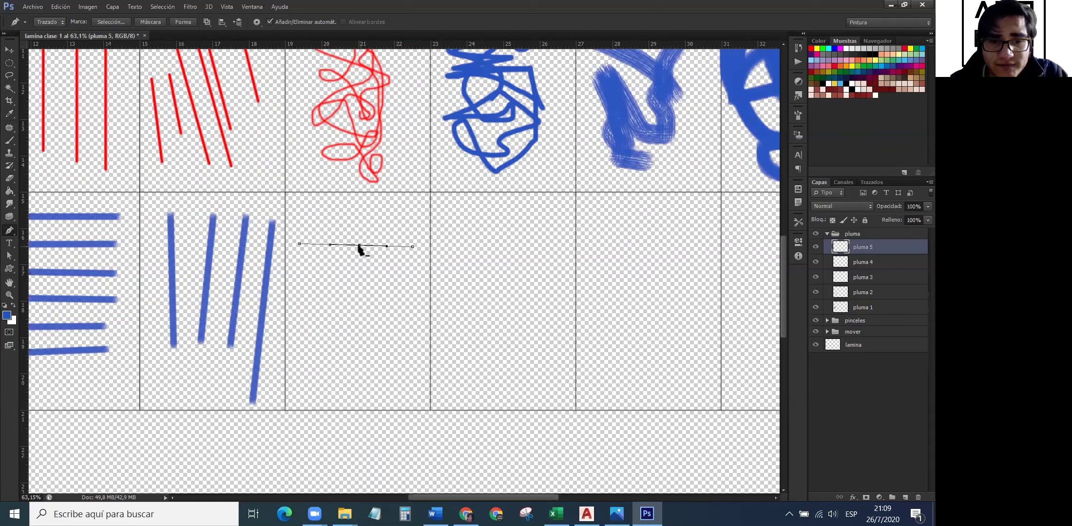
left_click_drag(361, 243, 385, 194)
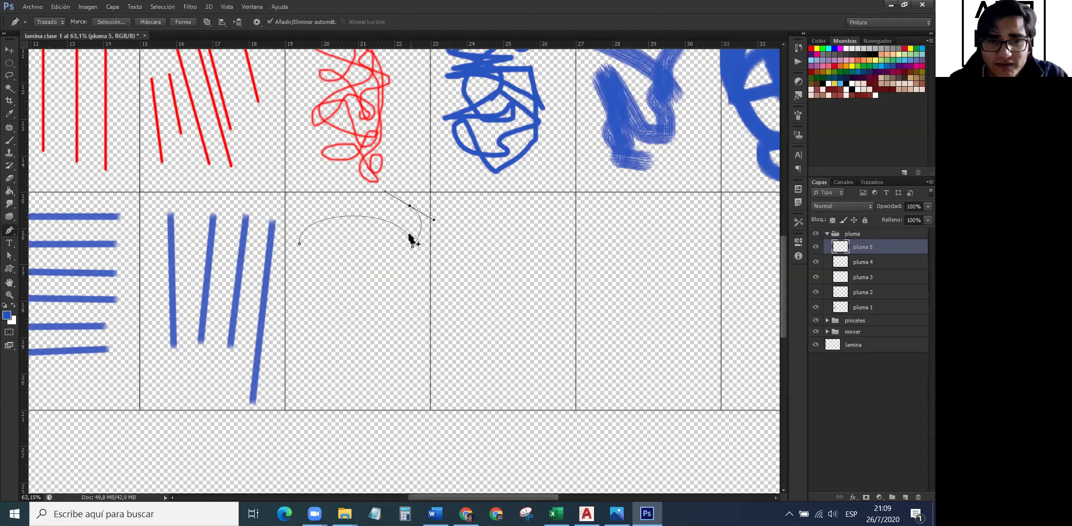
key("ctrl+z")
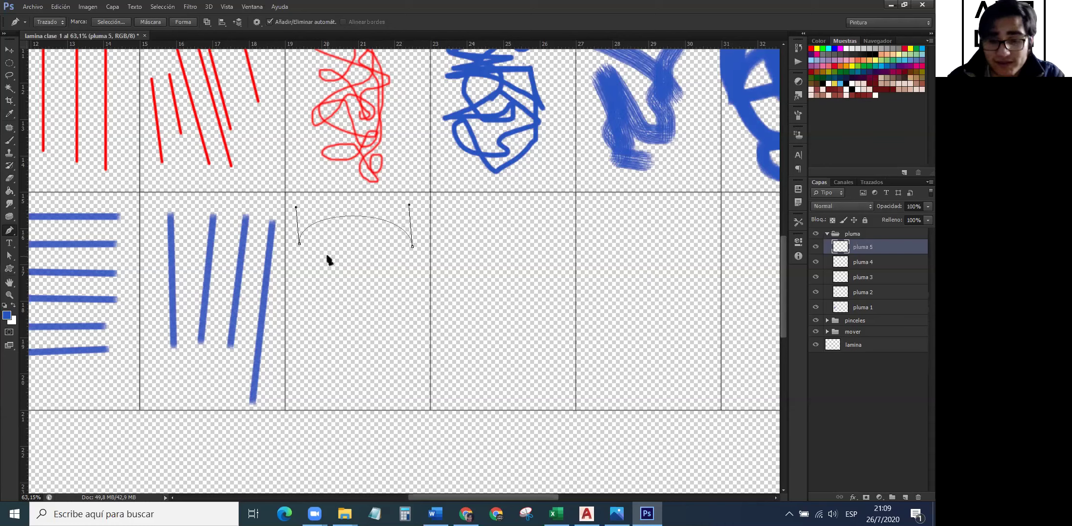
Stroke the arch path in the bottom row's fifth cell with the brush, return to the Pen tool and remove the working path.
key("b")
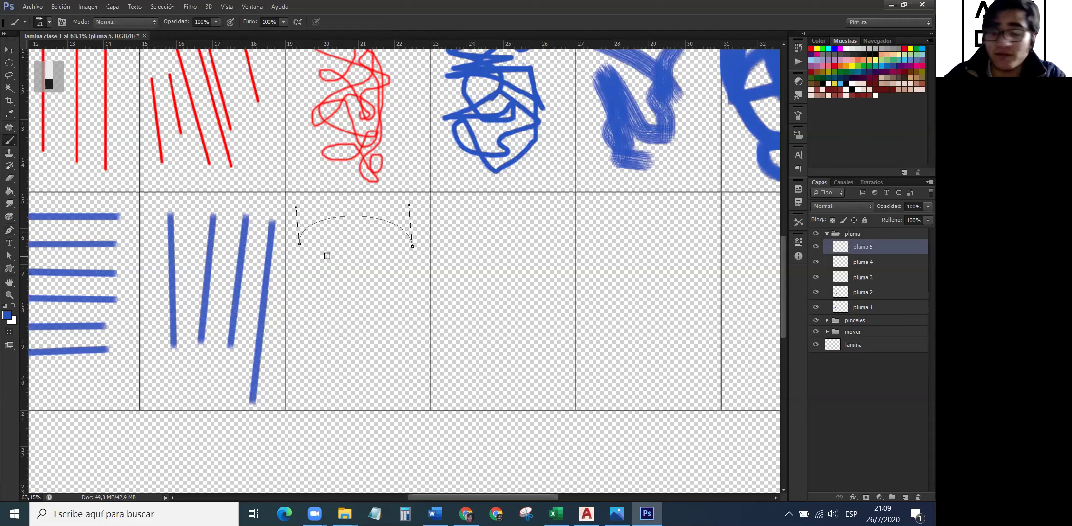
key("Return")
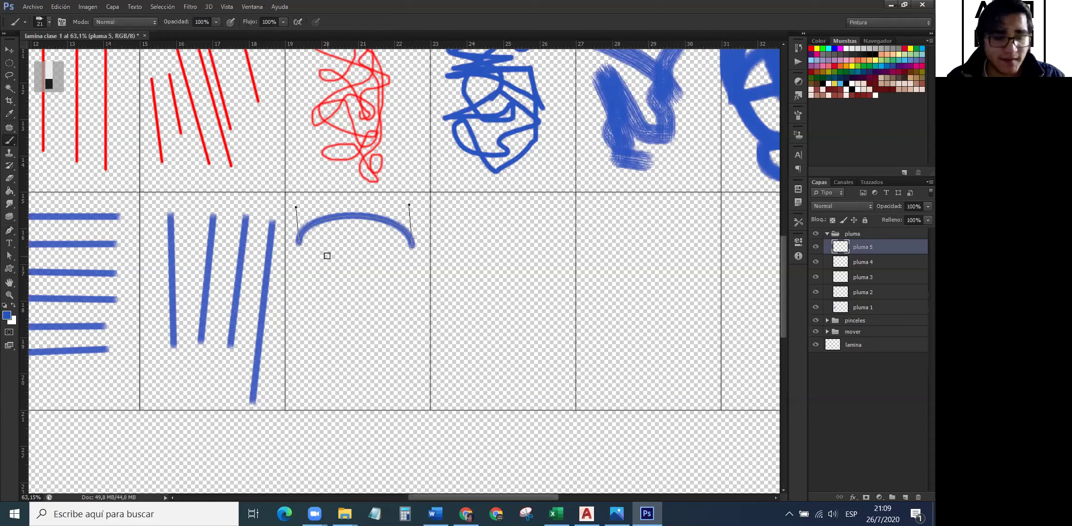
key("p")
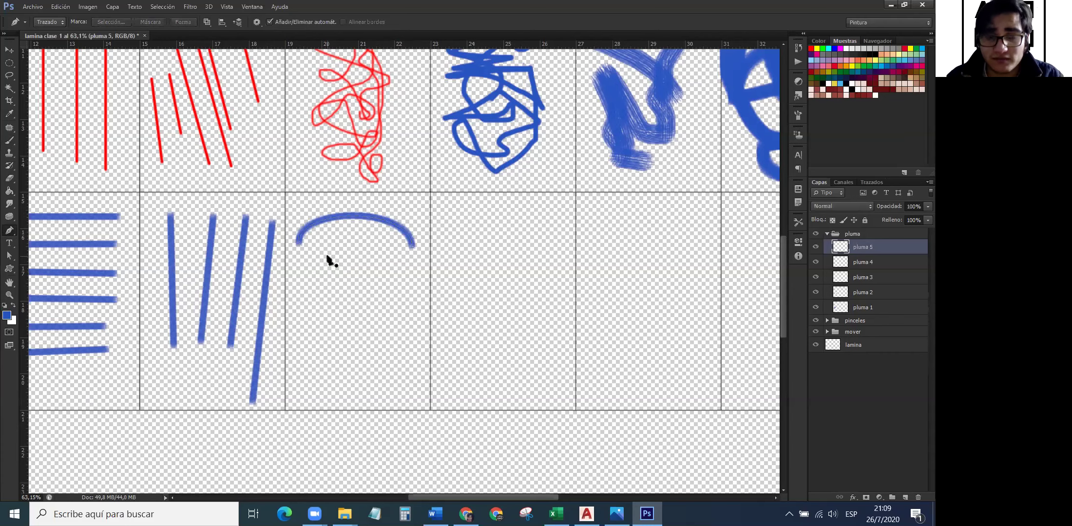
key("Escape")
Draw a closed, roughly circular curved path below the arch in the fifth cell and stroke it with the brush.
scroll(467, 224, "down", 2)
scroll(418, 268, "up", 3)
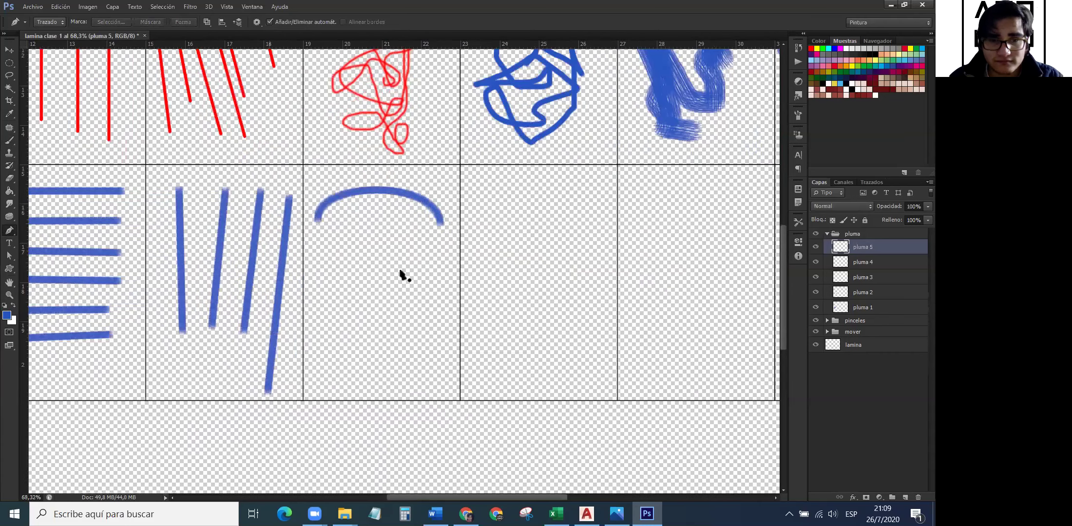
left_click_drag(330, 283, 328, 282)
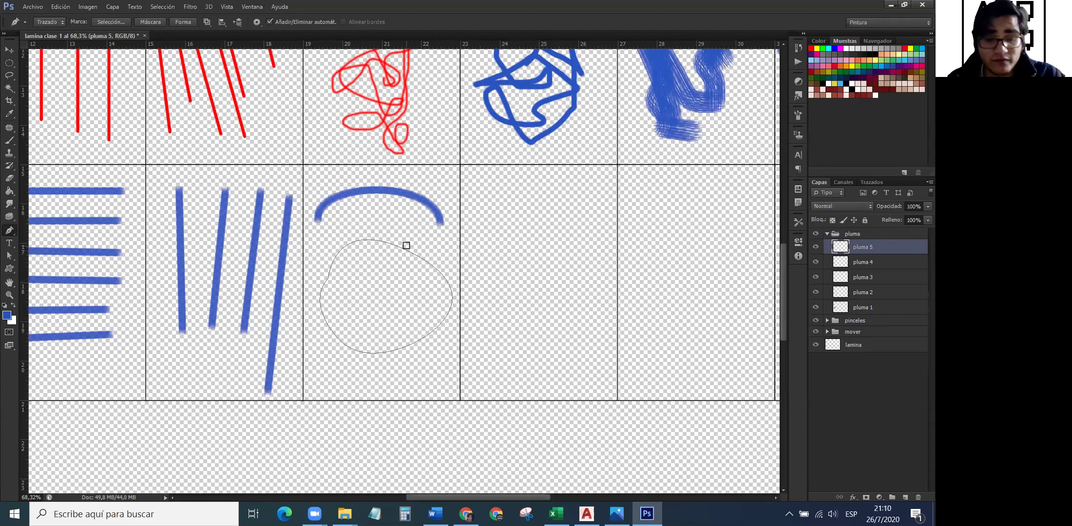
key("b")
key("Return")
Add a new layer above "pluma 5" and name it "pluma 6".
left_click(905, 498)
double_click(863, 247)
type("pluma 6")
key("Return")
Switch the Pen tool to shape mode (Forma) and set its stroke style to dashed.
key("p")
left_click(49, 22)
left_click(196, 22)
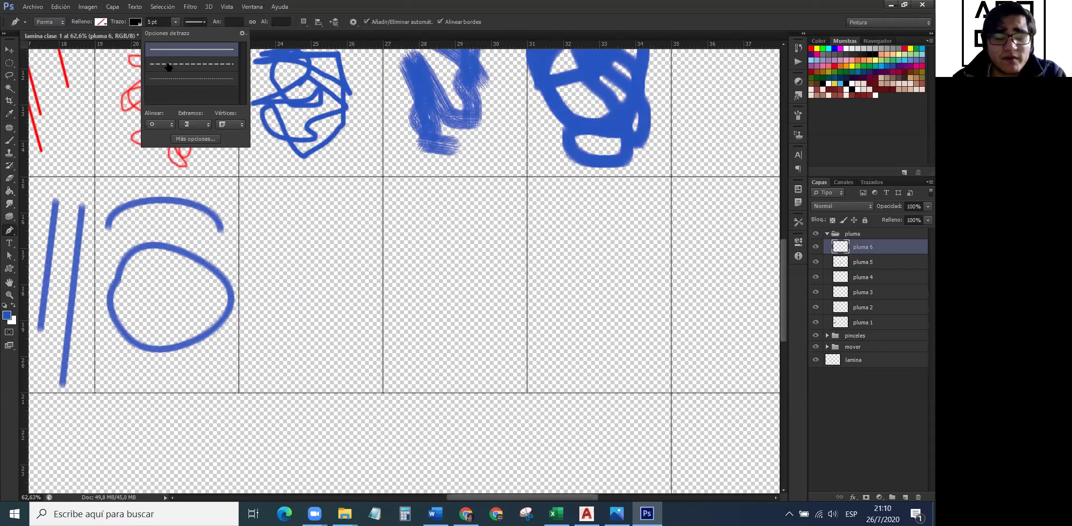
left_click(200, 64)
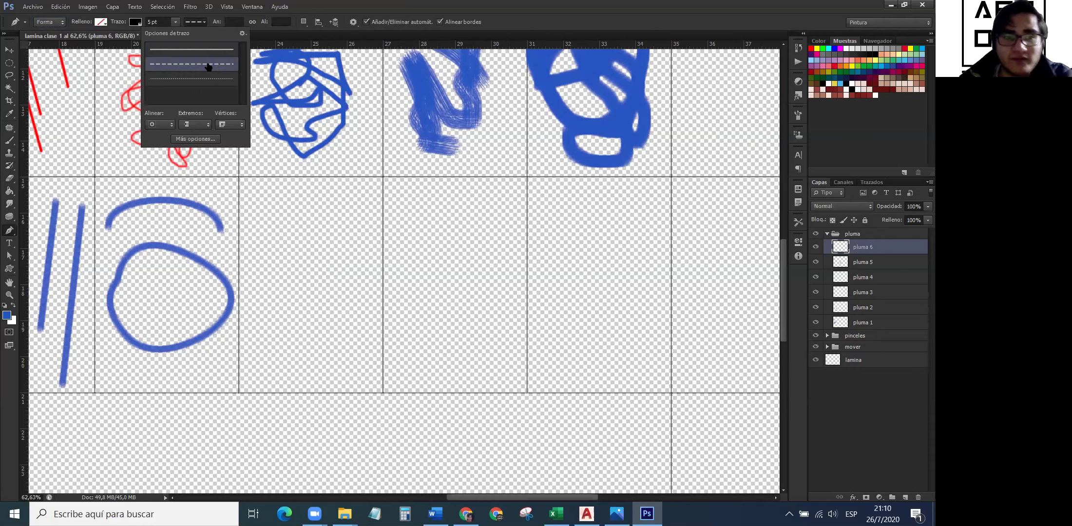
left_click(312, 35)
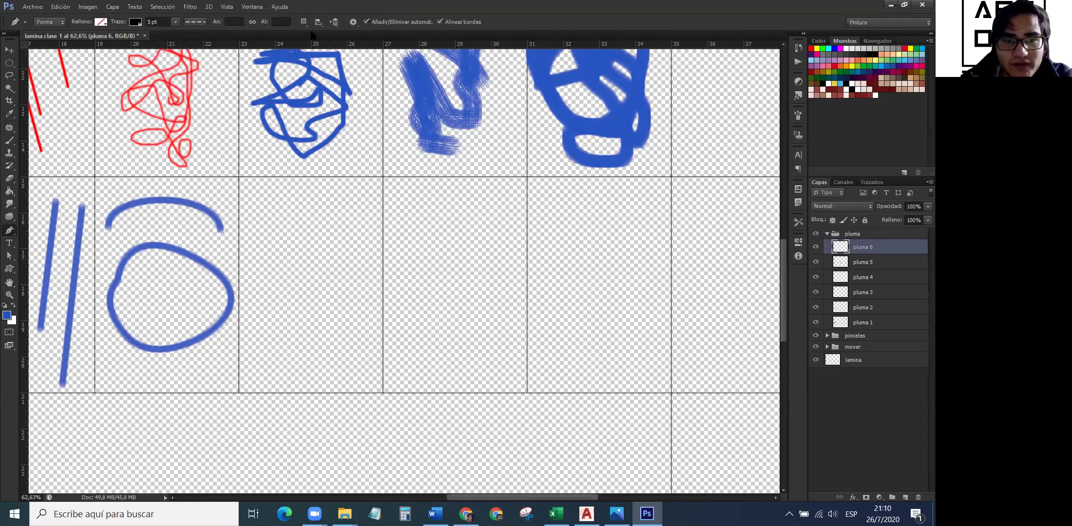
Draw an open, angular dashed shape of 13 points that folds inward and wraps around the bottom row's sixth cell.
left_click(253, 229)
left_click(324, 209)
left_click(344, 245)
left_click(336, 287)
left_click(306, 333)
left_click(281, 264)
left_click(263, 278)
left_click(256, 327)
left_click(276, 359)
left_click(343, 358)
left_click(369, 323)
left_click(370, 275)
left_click(362, 227)
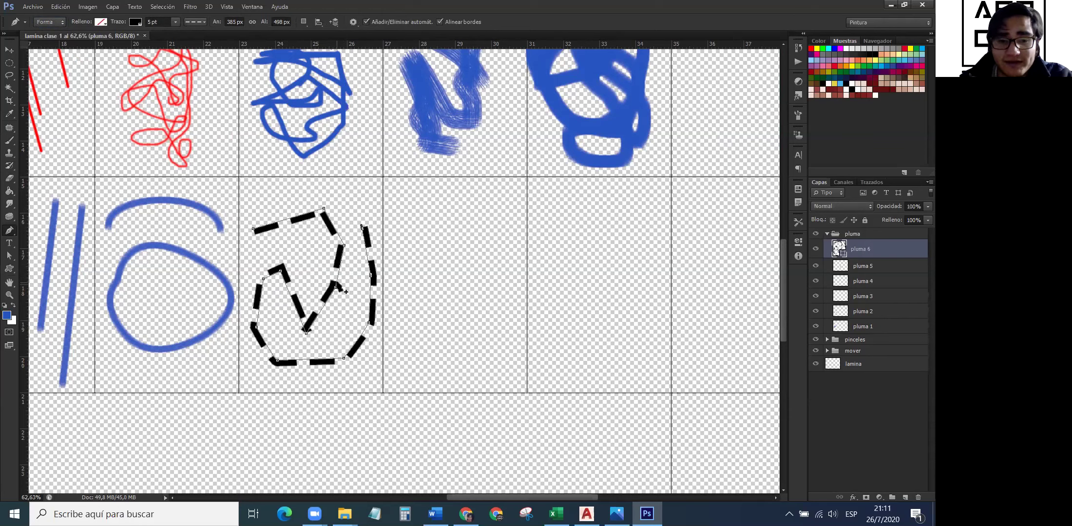
key("Return")
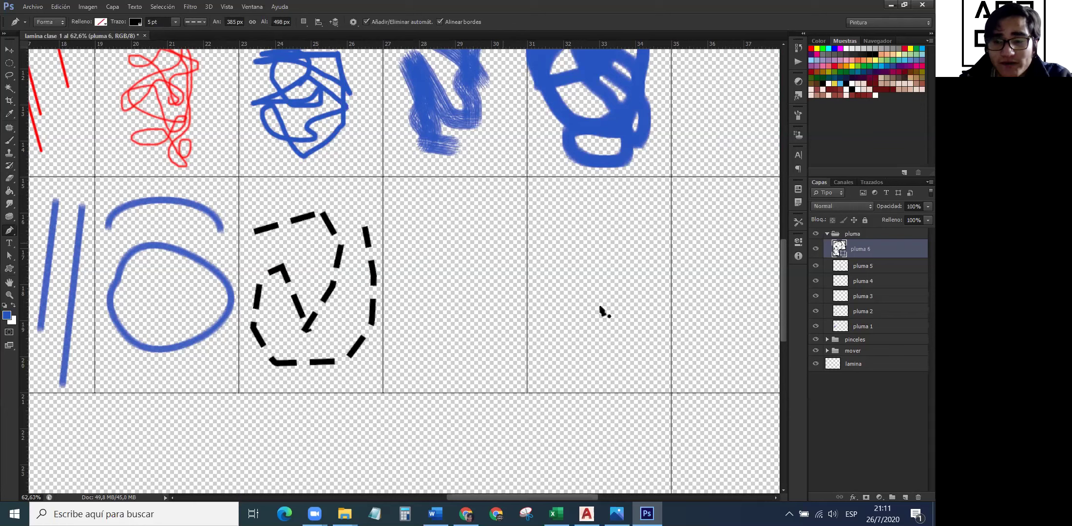
Add a new layer above "pluma 6" and name it "pluma 7".
left_click(905, 497)
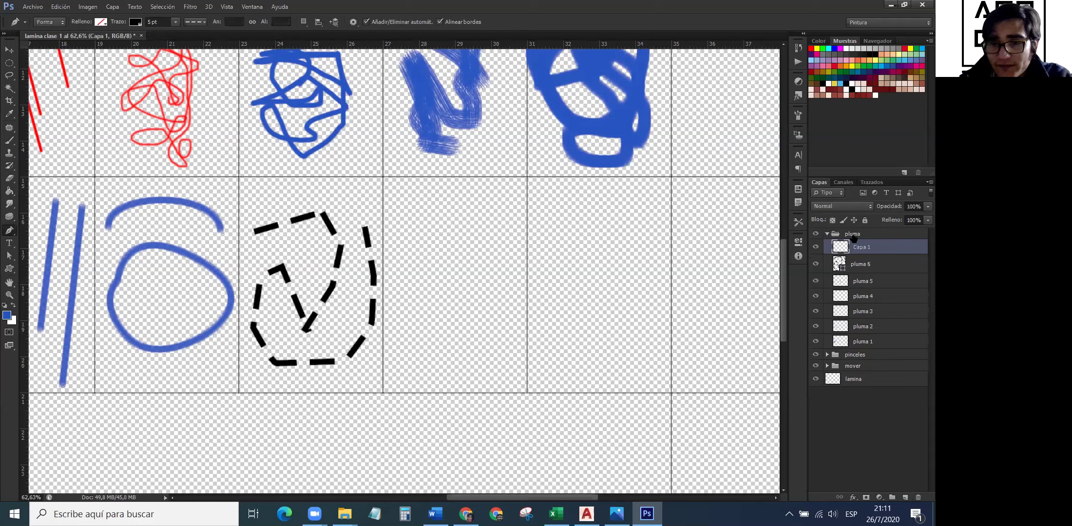
double_click(860, 247)
key("BackSpace")
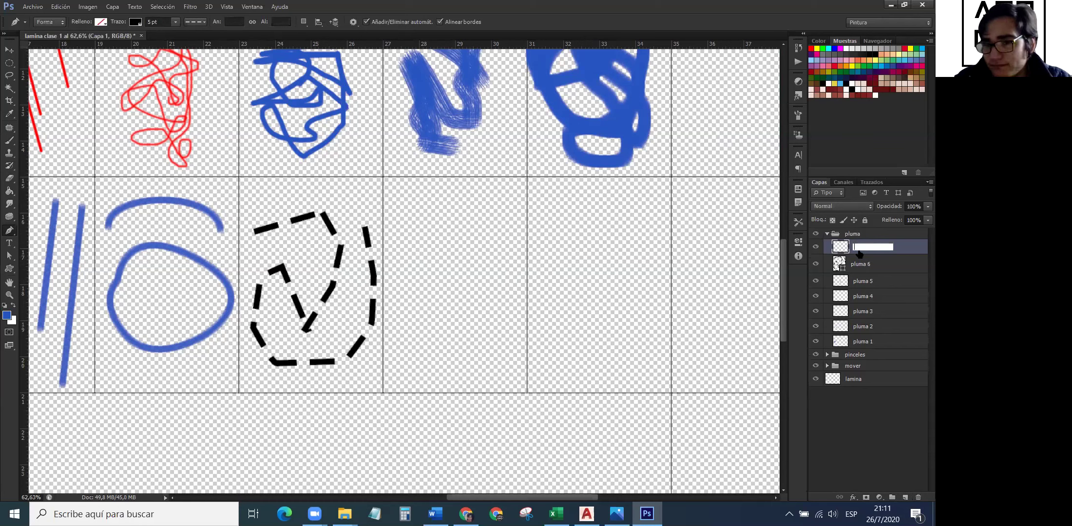
type("plums")
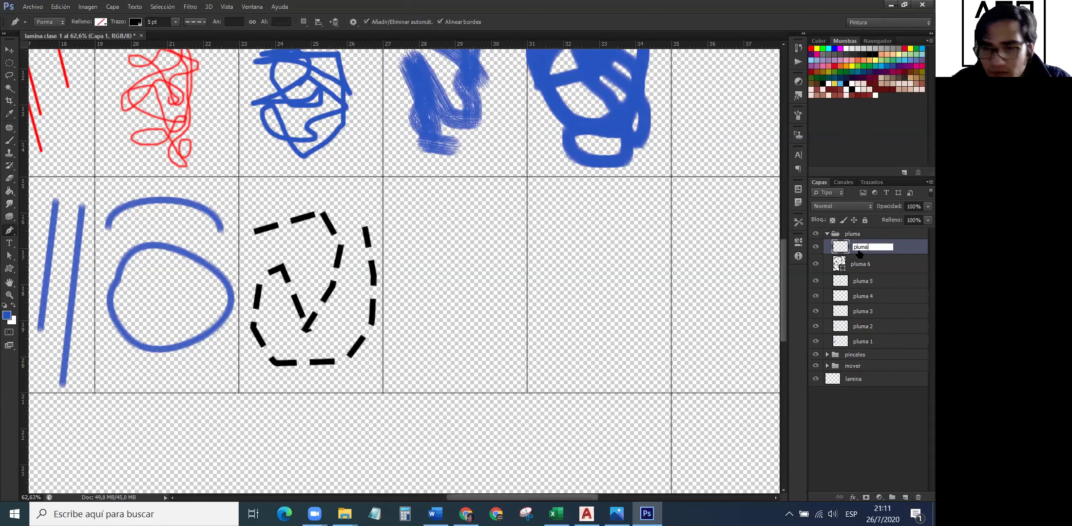
type("7")
key("Return")
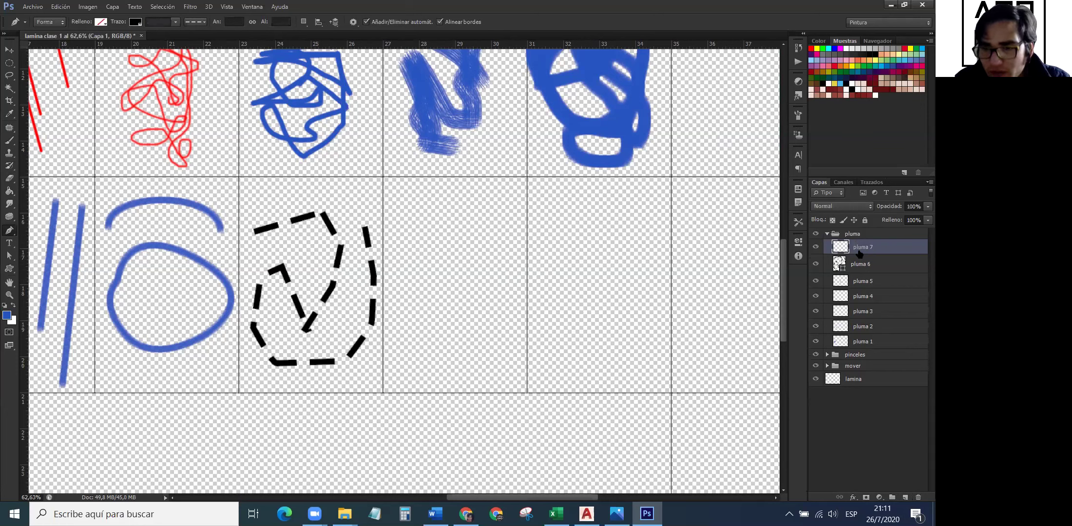
Set the Pen shape's fill to red, keeping the black 5 pt dashed stroke.
scroll(622, 289, "down", 2)
scroll(596, 282, "up", 2)
scroll(620, 278, "down", 2)
scroll(599, 259, "up", 2)
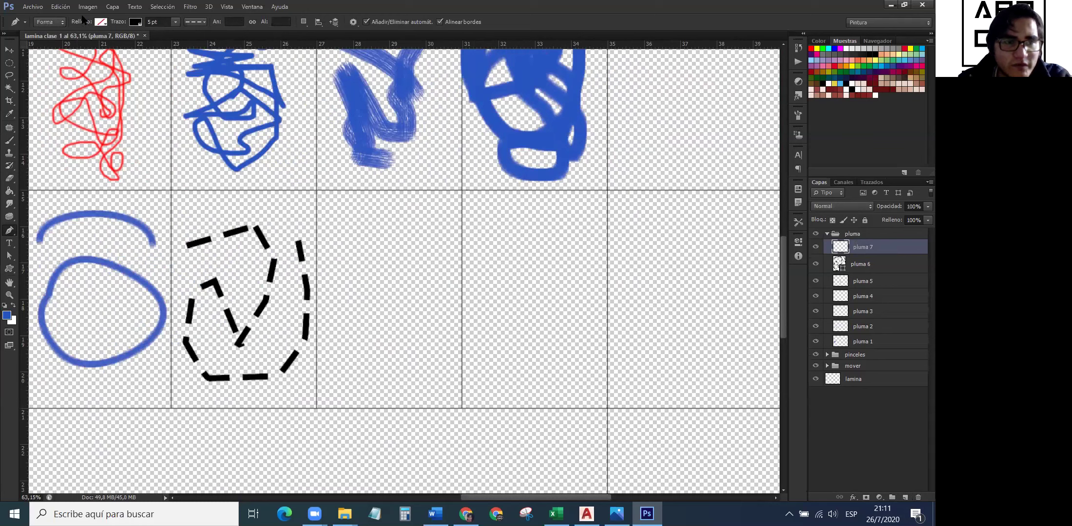
left_click(100, 22)
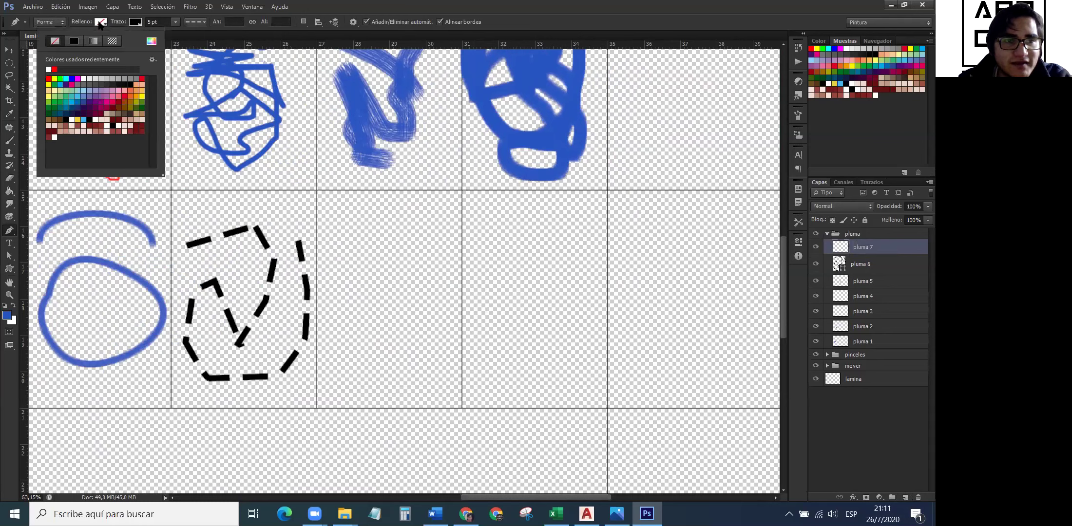
left_click(54, 69)
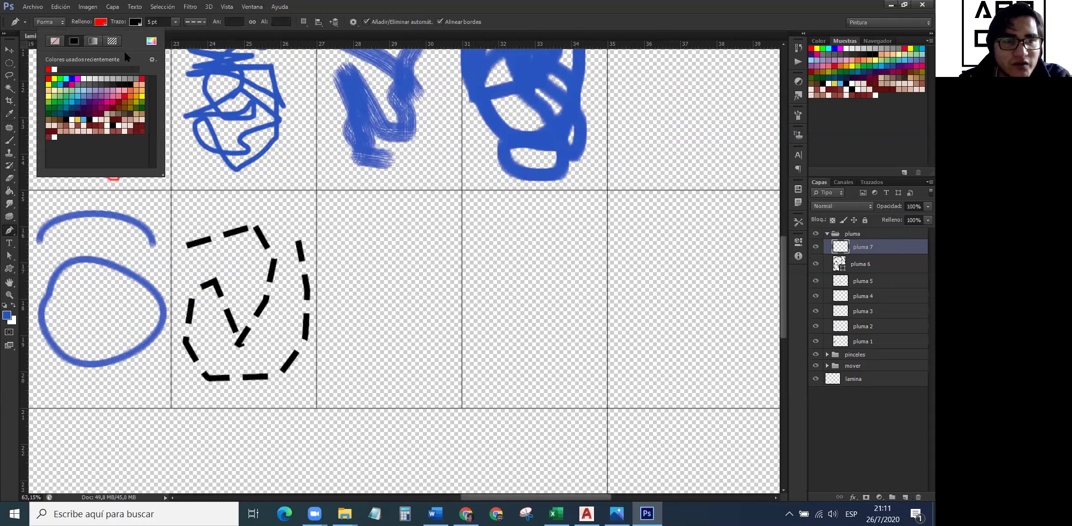
left_click(135, 22)
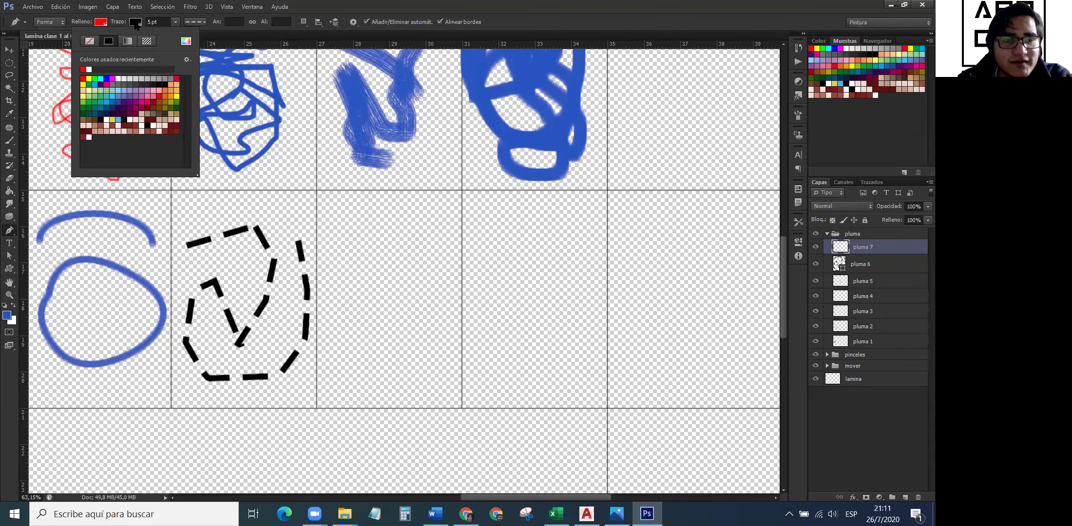
left_click(135, 22)
left_click(195, 22)
left_click(195, 22)
Draw a closed eight-point polygon with red fill and dashed black outline in the bottom row's seventh cell.
left_click(340, 253)
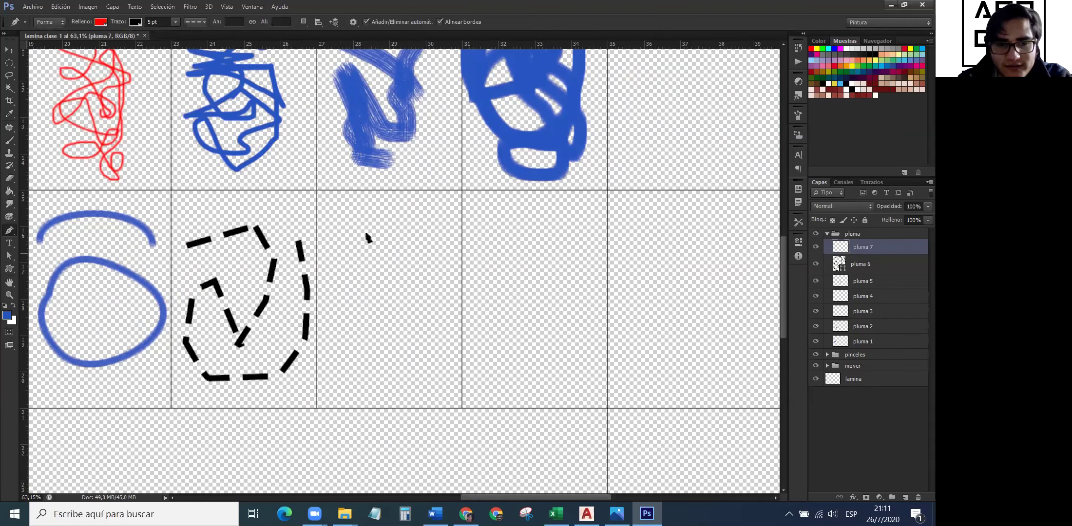
left_click(388, 216)
left_click(428, 224)
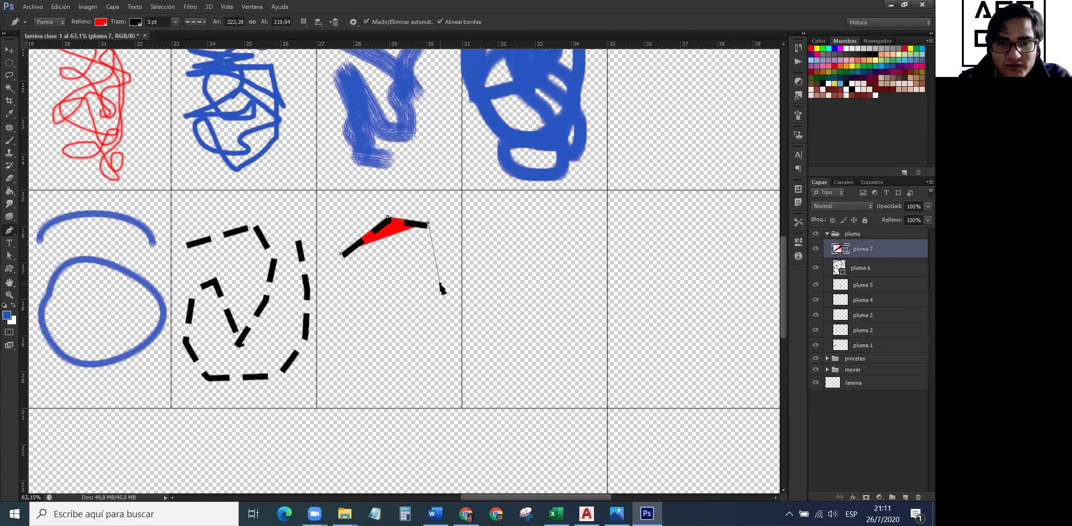
left_click(439, 284)
left_click(435, 312)
left_click(414, 349)
left_click(368, 341)
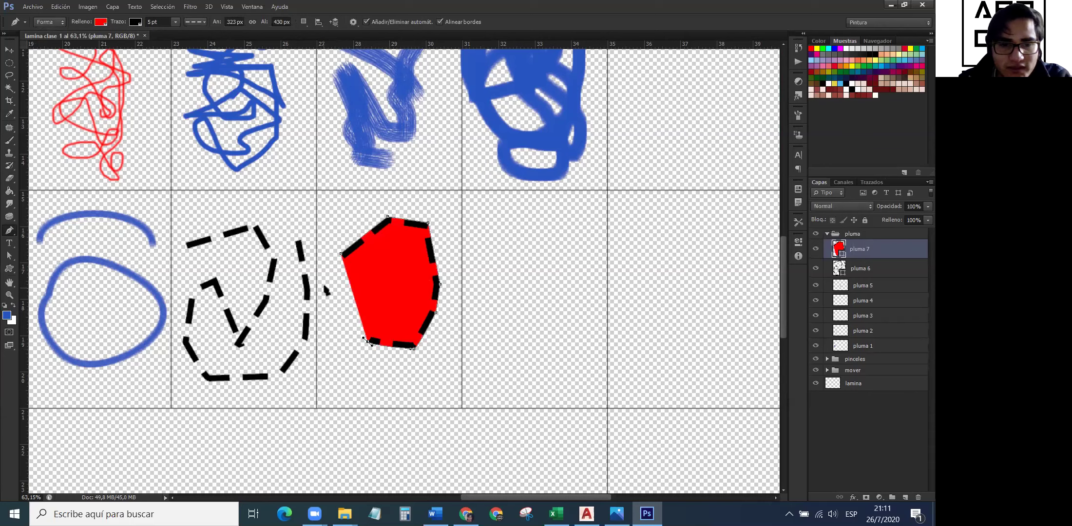
left_click(325, 286)
left_click(340, 253)
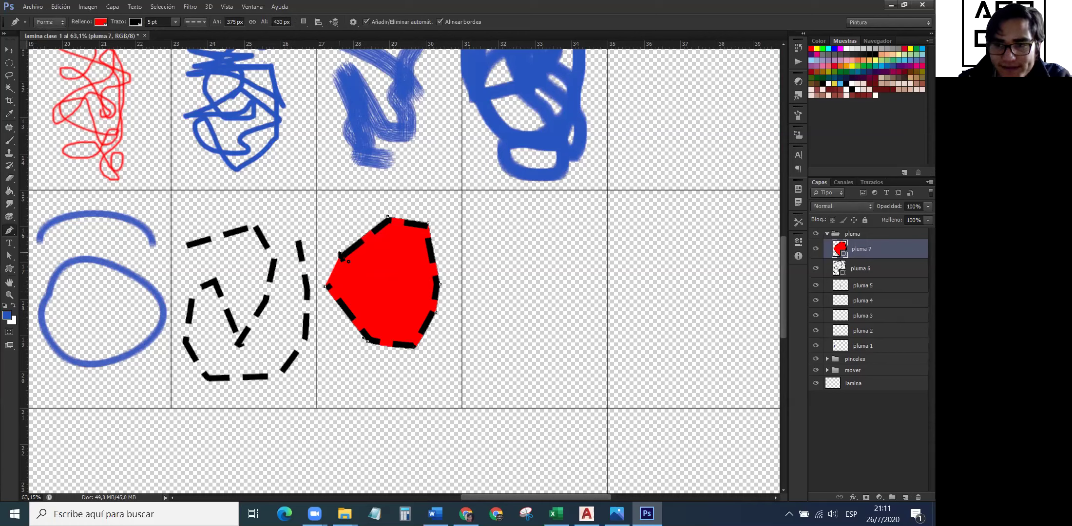
key("Return")
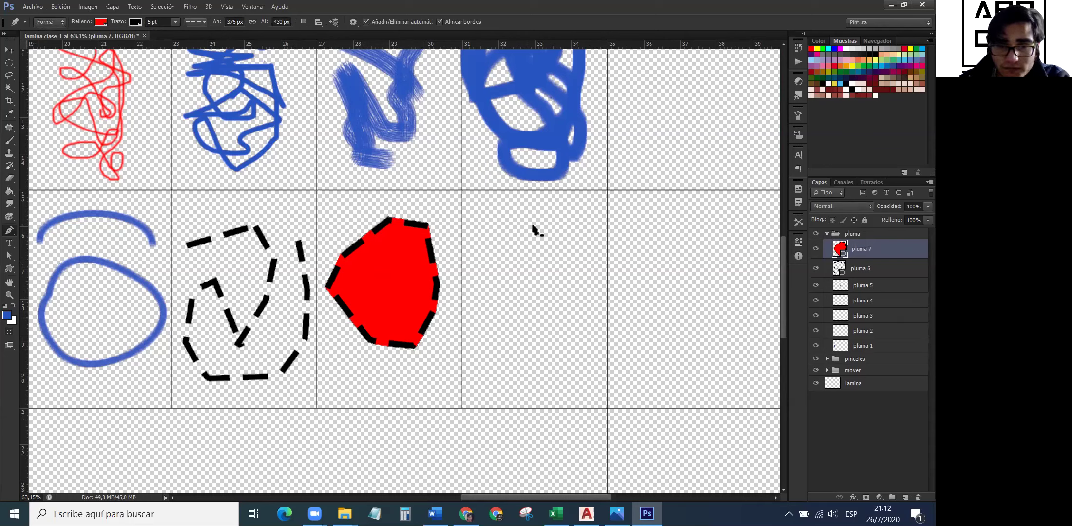
Add a new layer above "pluma 7" and name it "pluma 8".
left_click(905, 497)
double_click(865, 247)
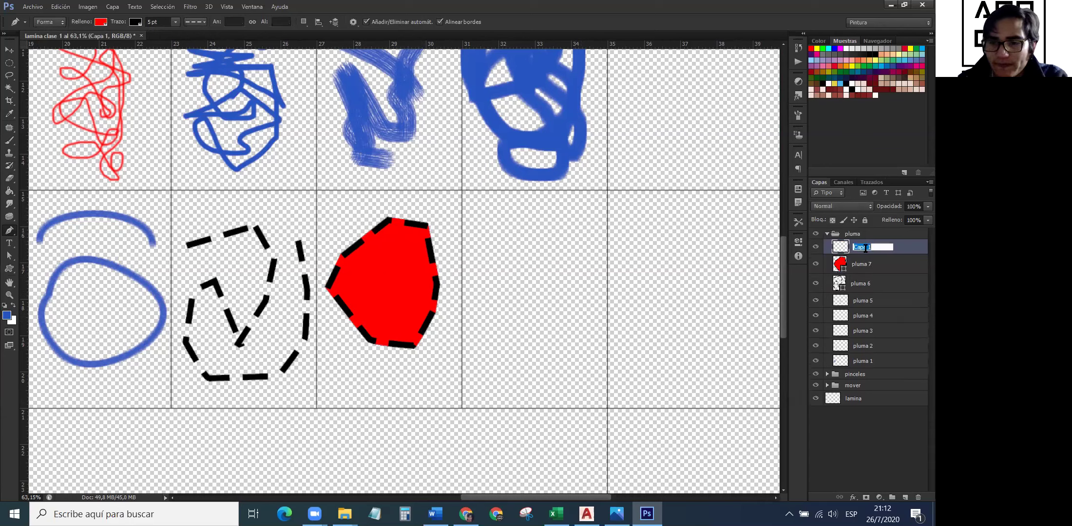
key("BackSpace")
type("pluma 8")
key("Return")
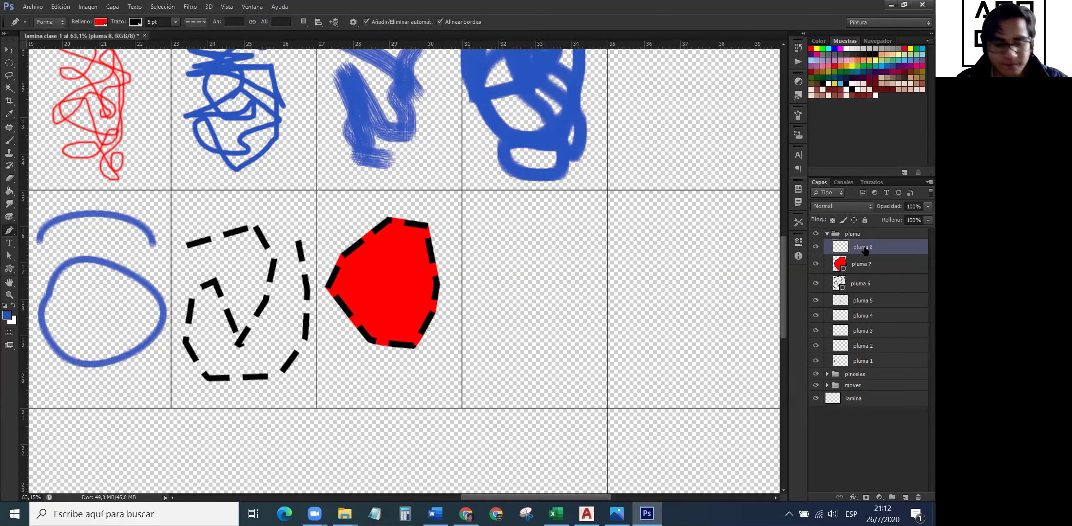
scroll(497, 245, "down", 2)
scroll(502, 246, "down", 3)
scroll(524, 241, "up", 1)
scroll(536, 263, "down", 1)
scroll(536, 261, "up", 3)
scroll(536, 258, "up", 2)
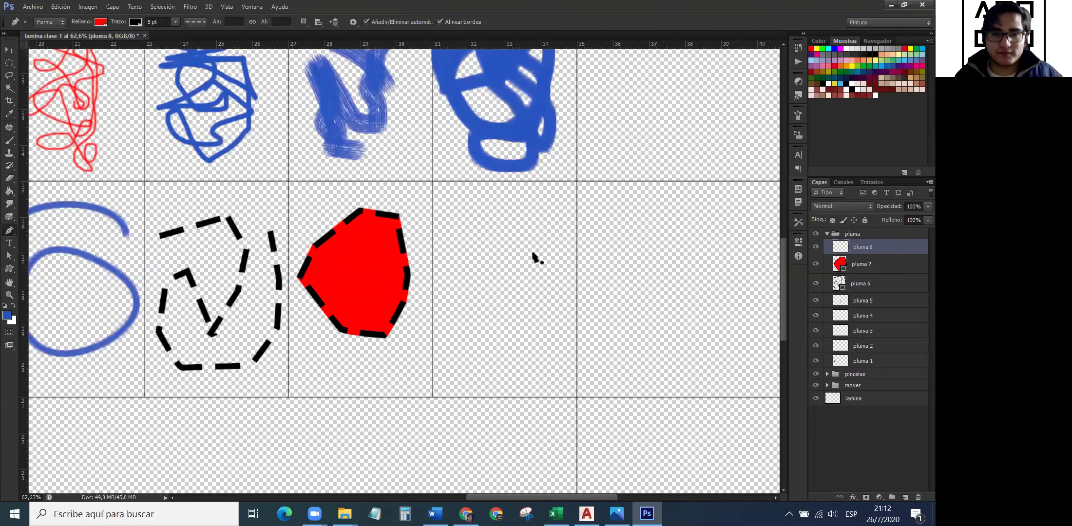
left_click(455, 221)
left_click(552, 223)
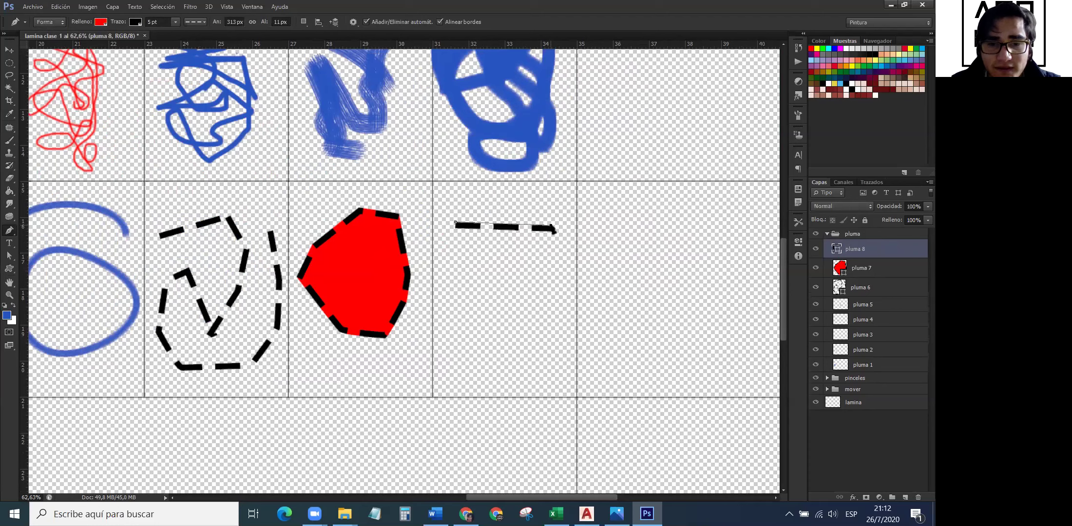
key("ctrl+z")
left_click(557, 234)
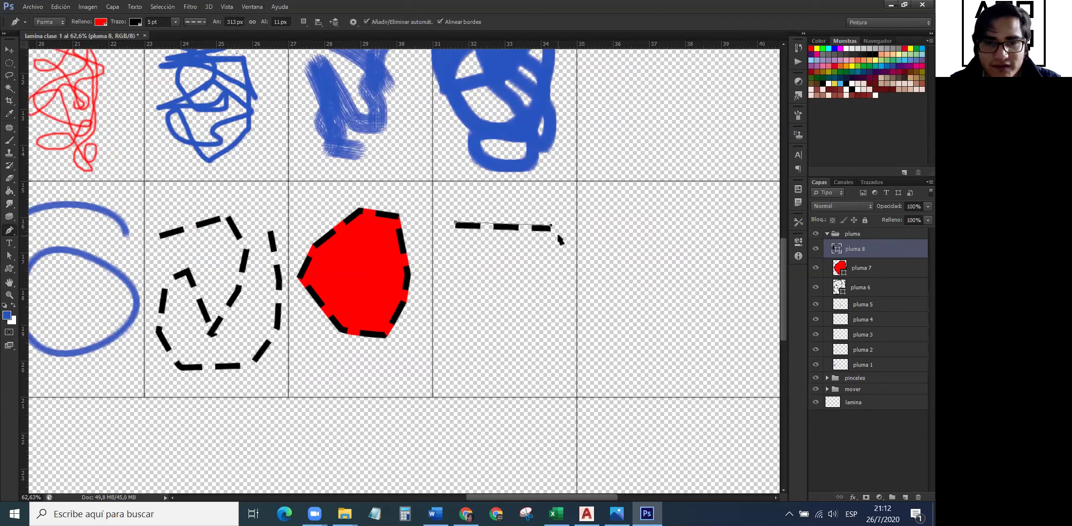
key("ctrl+z")
key("ctrl+z")
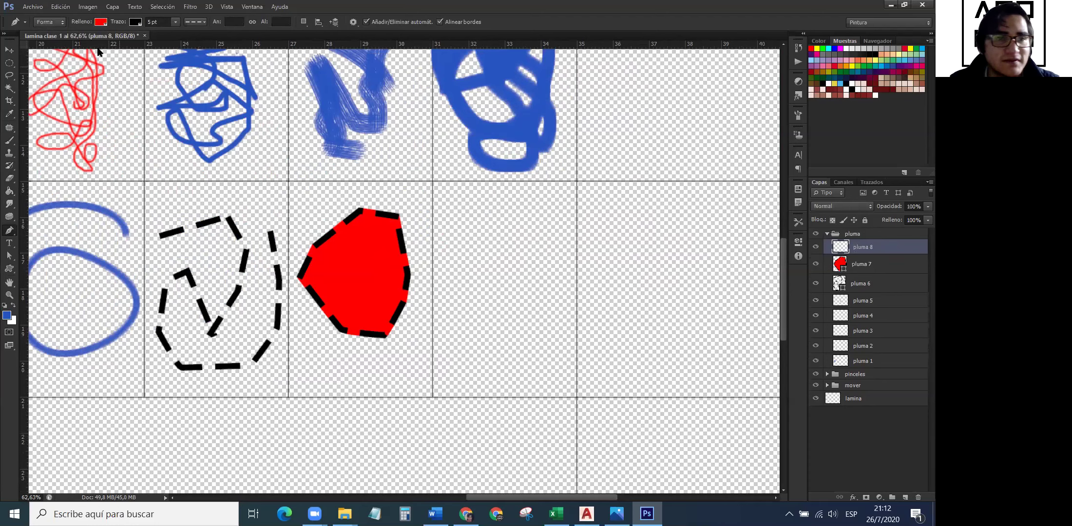
Set the Pen stroke style to solid and draw a closed six-point red polygon with black outline in the bottom row's eighth cell.
left_click(200, 22)
left_click(199, 49)
left_click(521, 16)
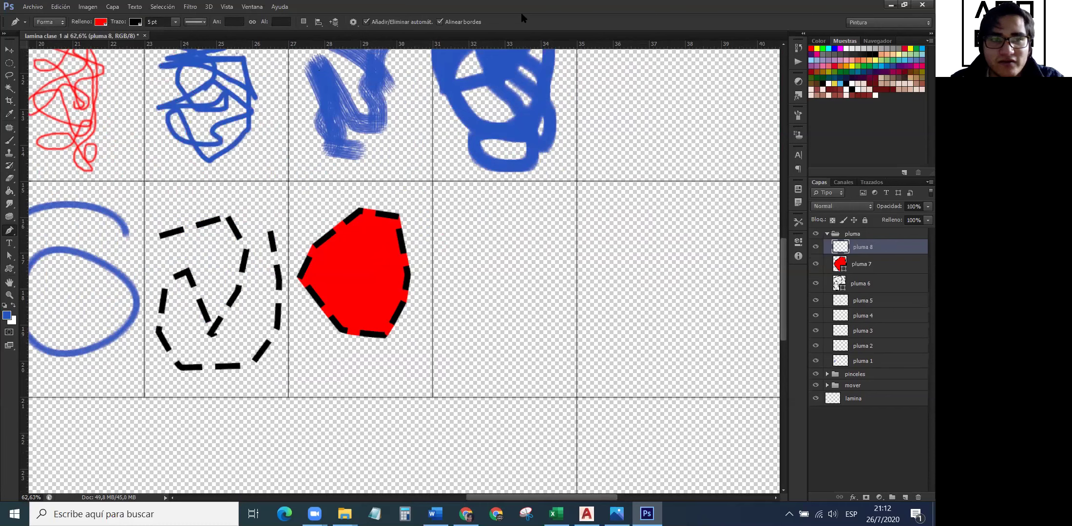
left_click(458, 229)
left_click(547, 213)
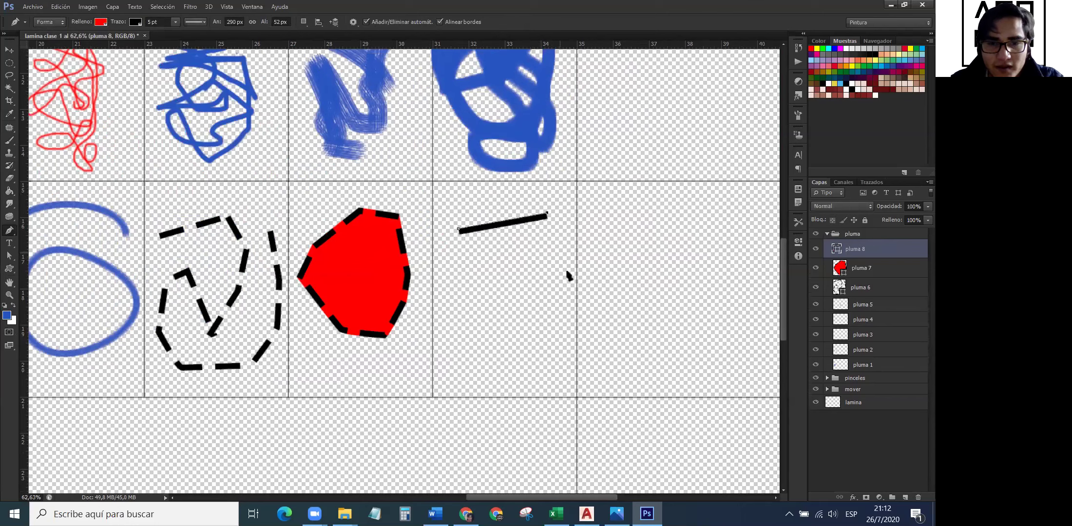
left_click(569, 279)
left_click(536, 335)
left_click(490, 343)
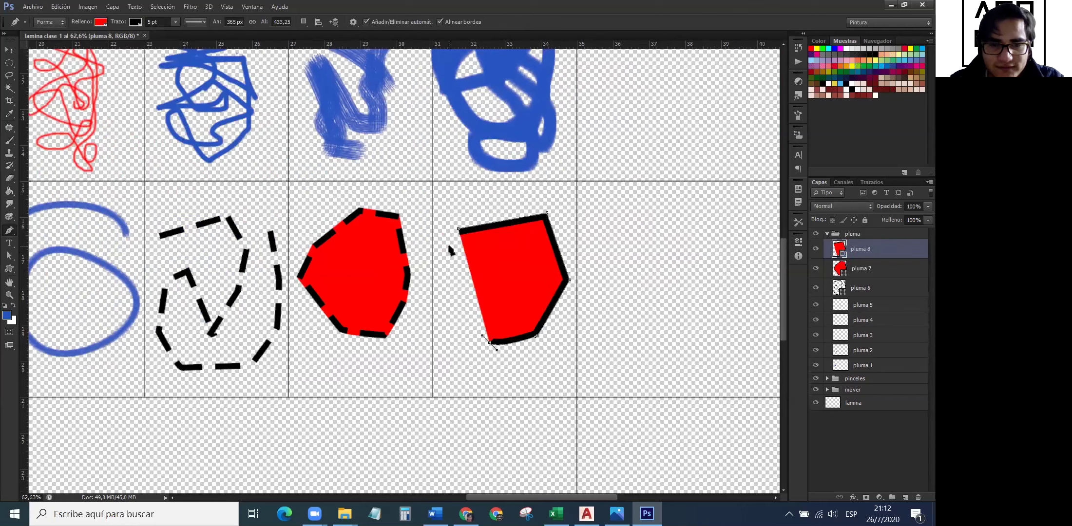
left_click(449, 246)
left_click(458, 229)
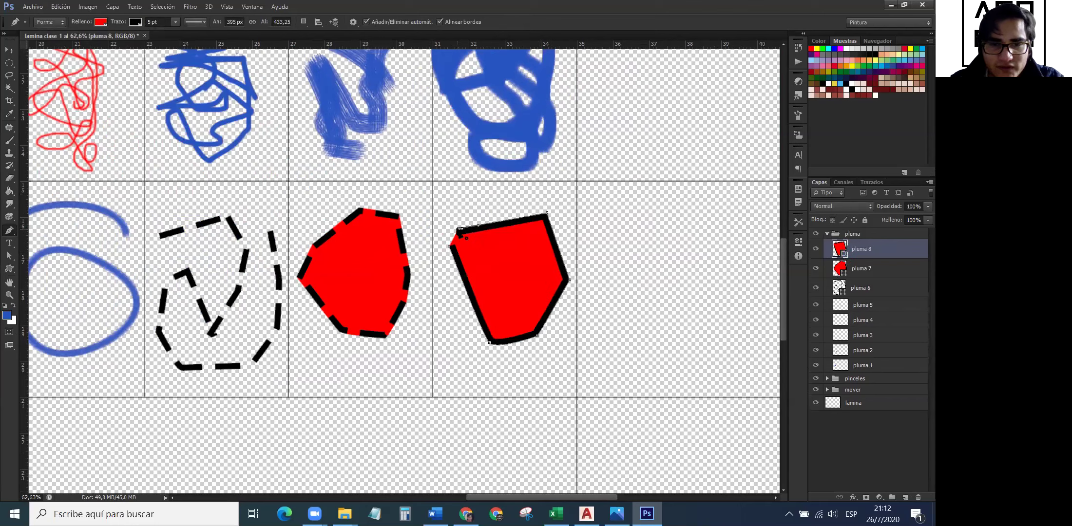
key("Return")
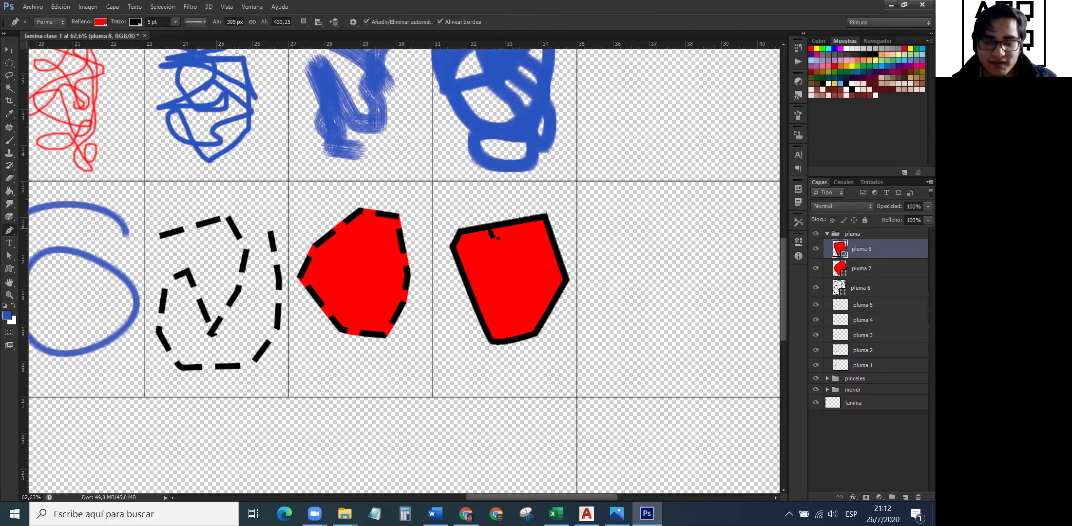
Add a new group above the "pluma" group and name it "gegradado".
key("ctrl+0")
left_click(852, 233)
key("ctrl+g")
double_click(853, 235)
key("BackSpace")
type("gr")
key("BackSpace")
key("BackSpace")
type("ge")
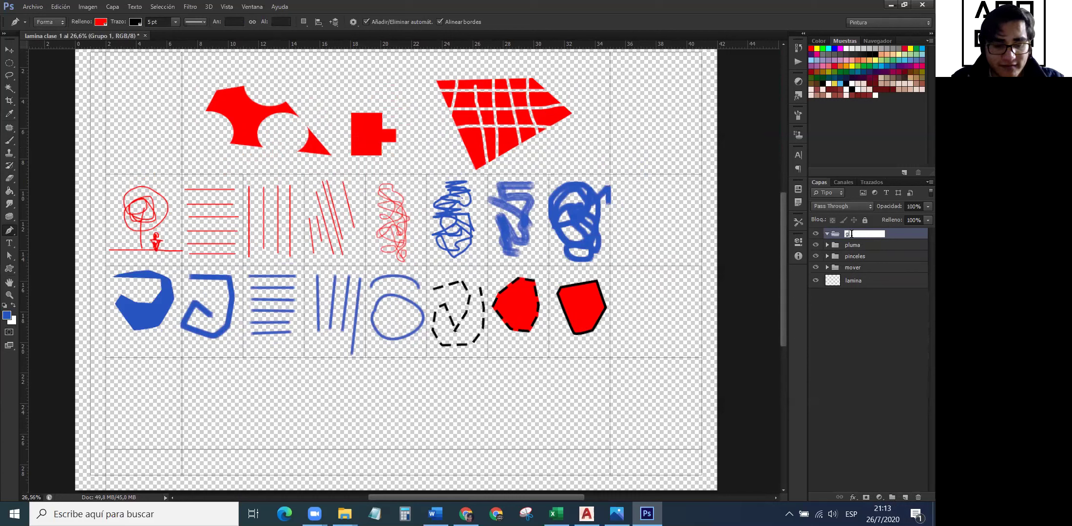
type("gradado")
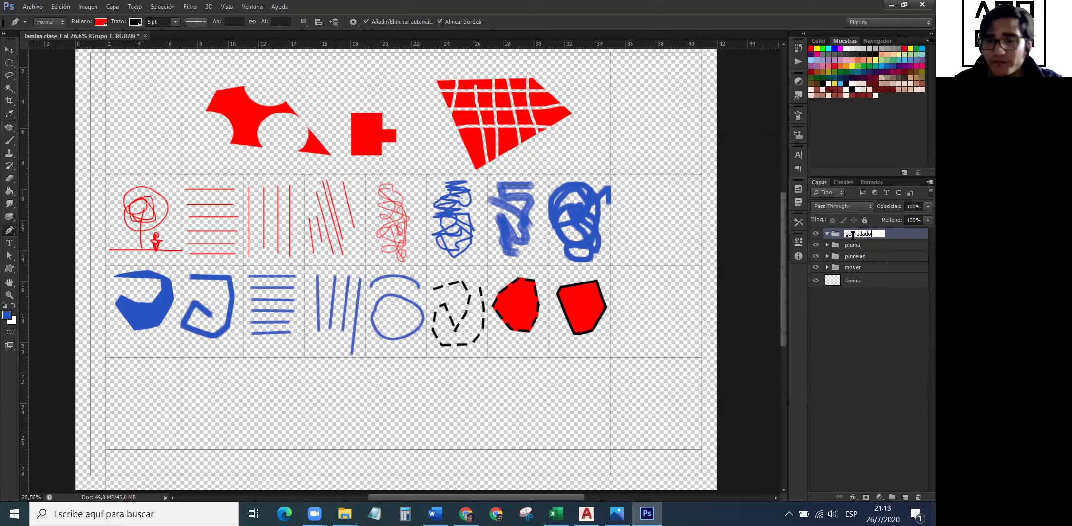
key("Return")
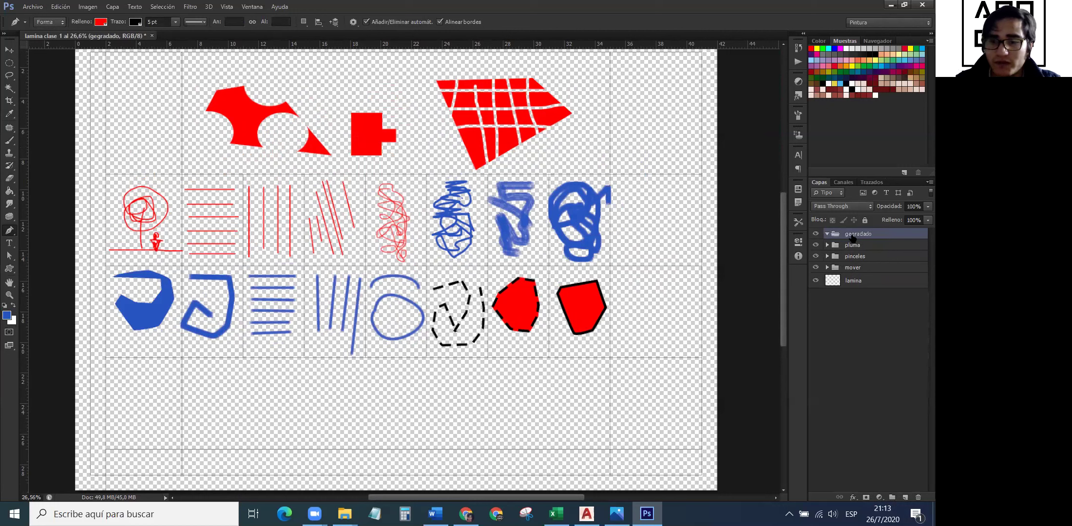
Add a new layer inside the "gegradado" group and name it "degradado 1".
left_click(905, 498)
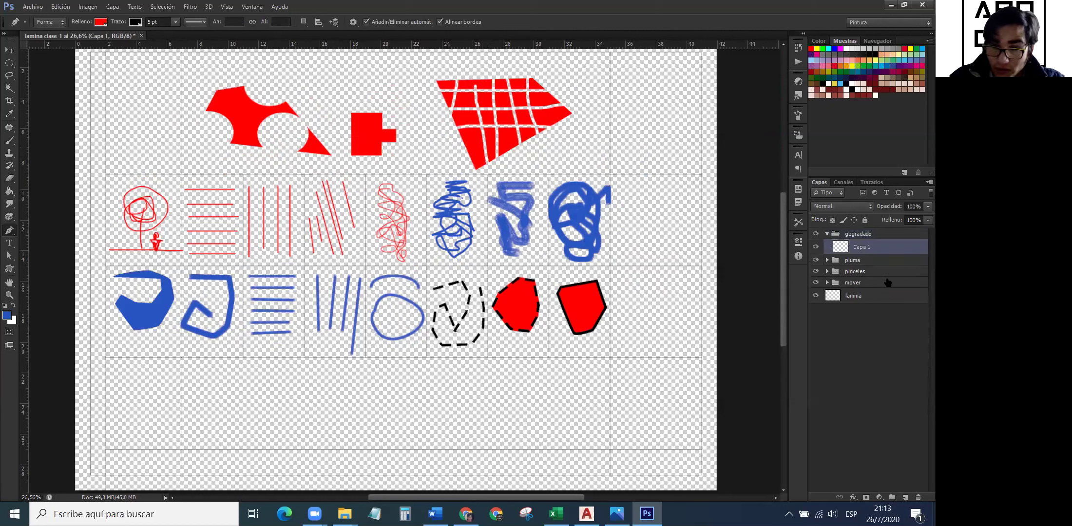
double_click(861, 248)
type("degrad")
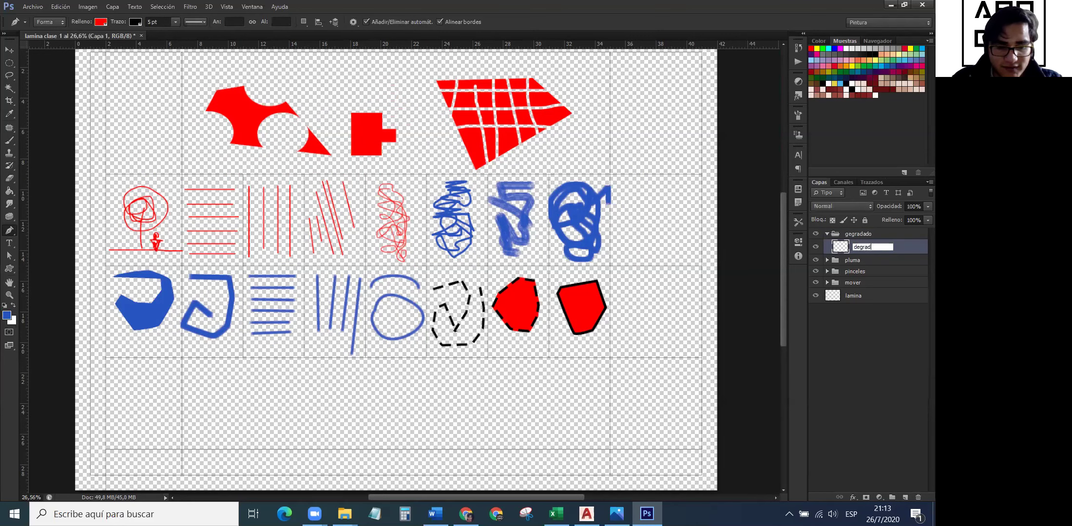
type("ado 1")
key("Return")
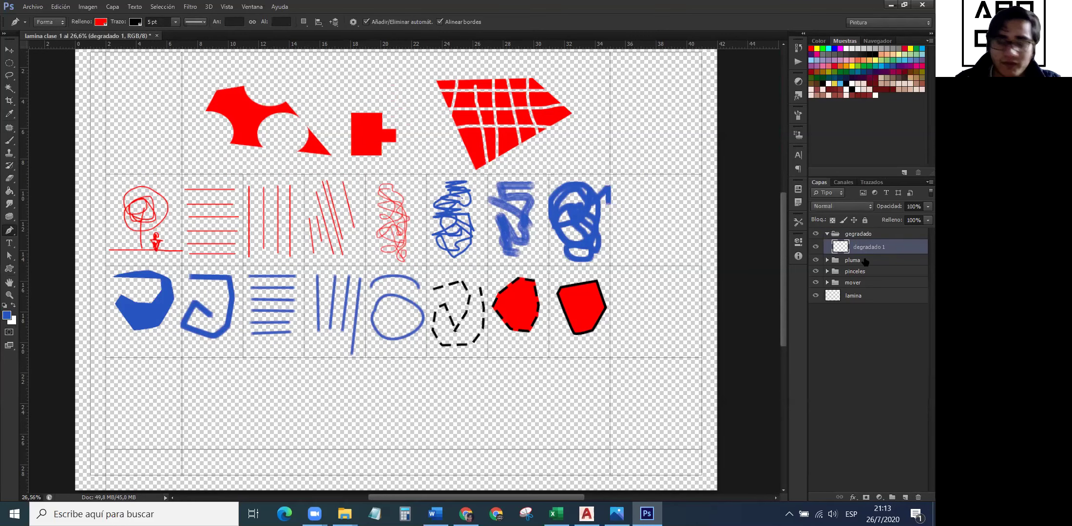
Select the empty first cell below the blue Pen samples row with the Rectangular Marquee tool, following the grid lines.
scroll(604, 326, "down", 2)
scroll(199, 467, "up", 4)
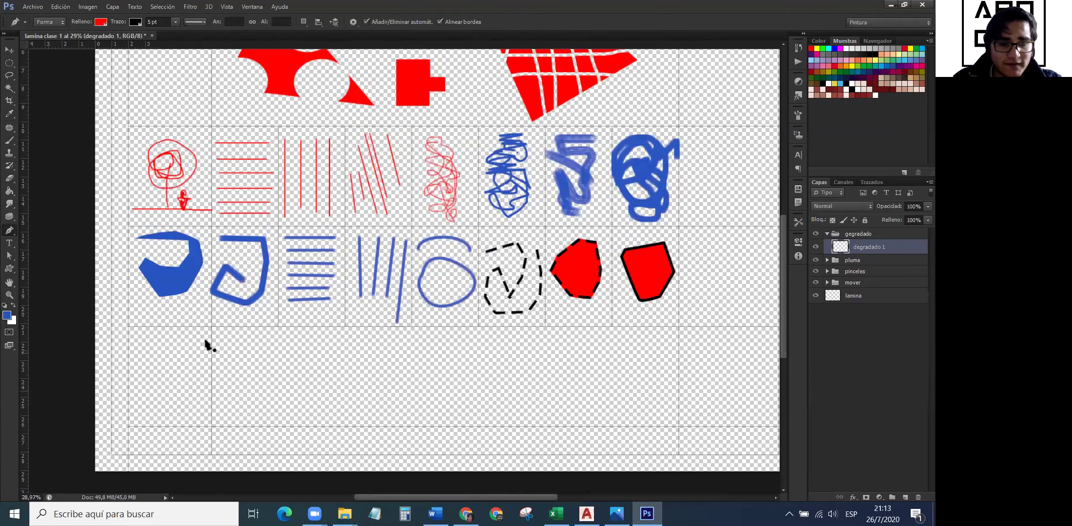
scroll(304, 347, "up", 2)
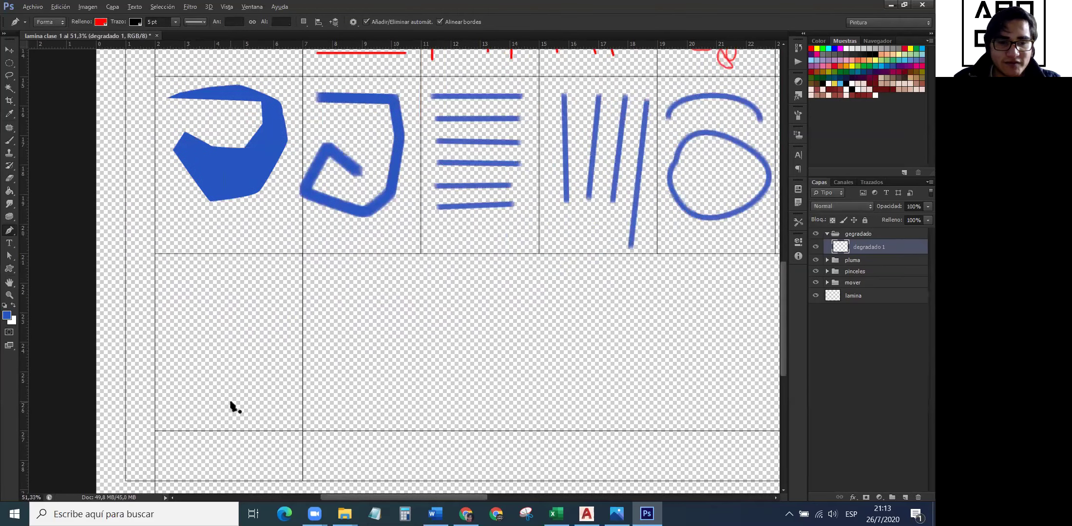
left_click(9, 63)
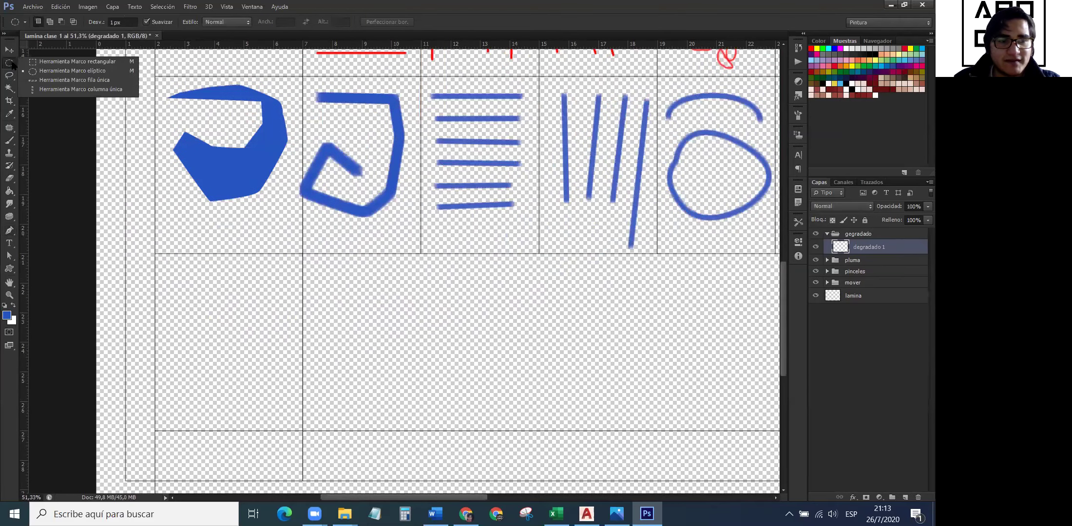
left_click(78, 62)
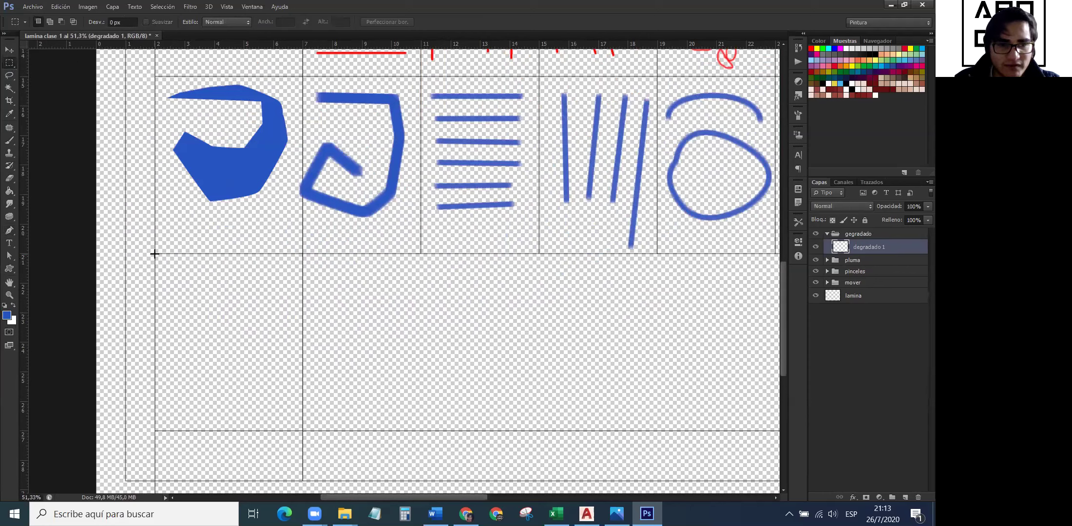
left_click_drag(154, 254, 304, 431)
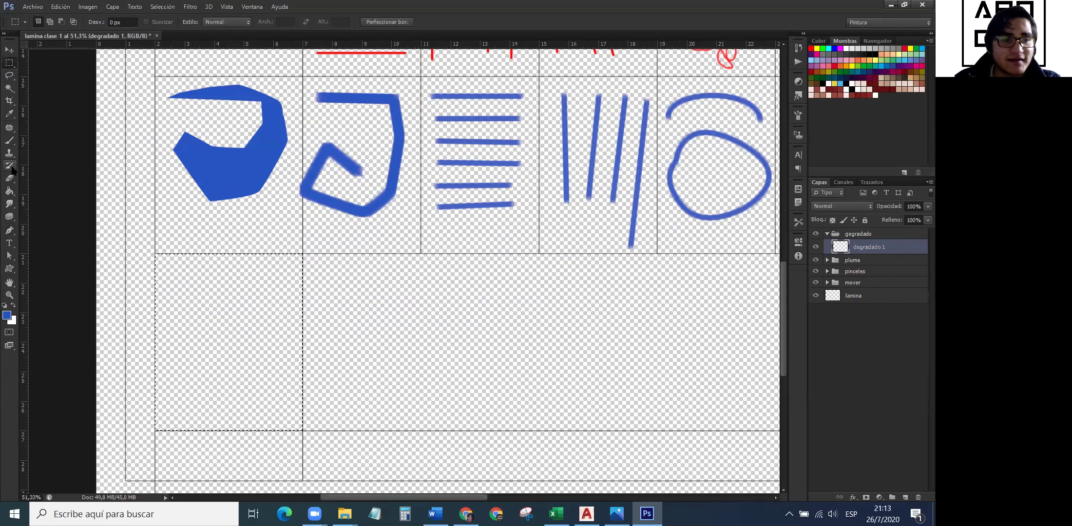
Activate the Gradient tool and set the foreground colour to blue and the background colour to black (000000).
left_click(11, 192)
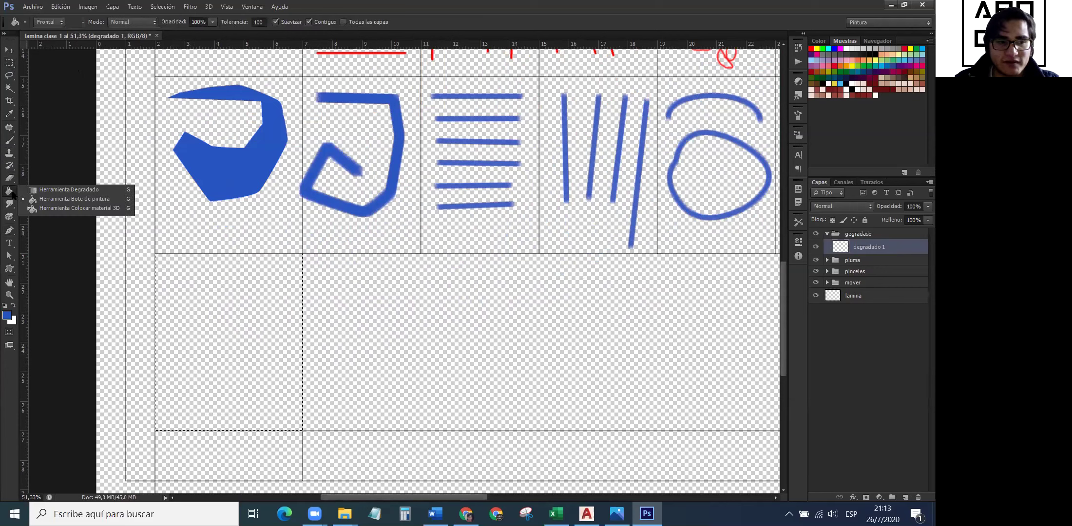
left_click(72, 191)
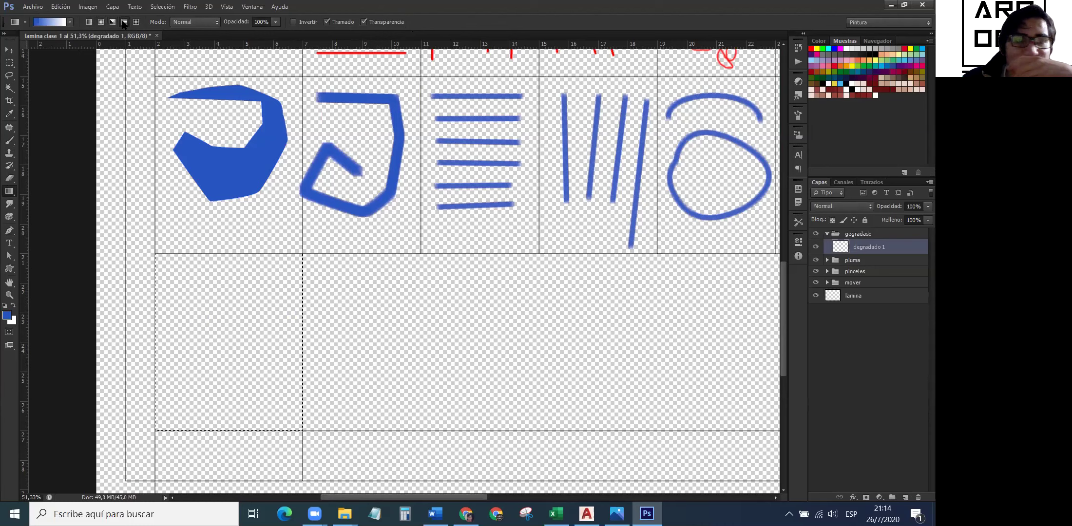
left_click(71, 23)
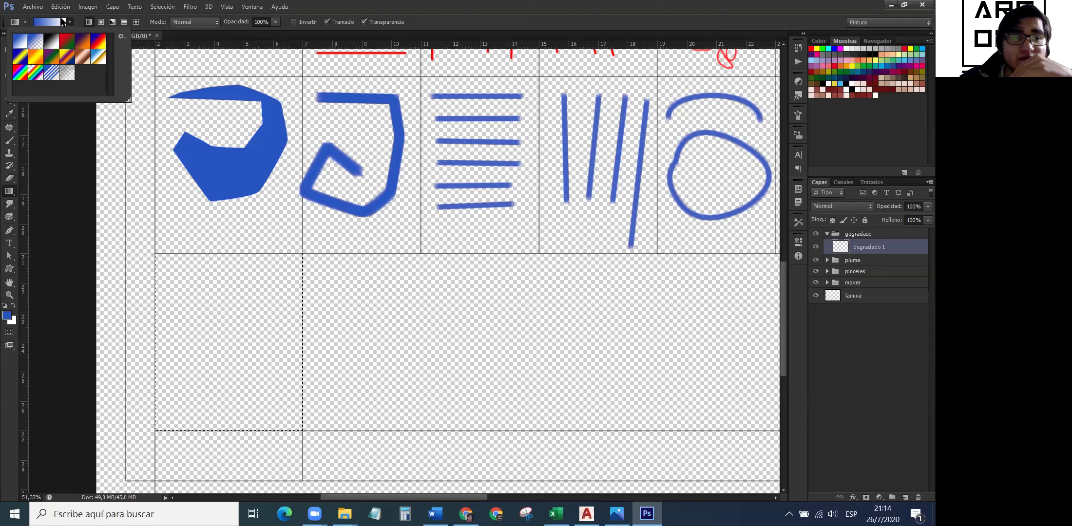
left_click(13, 305)
left_click(7, 315)
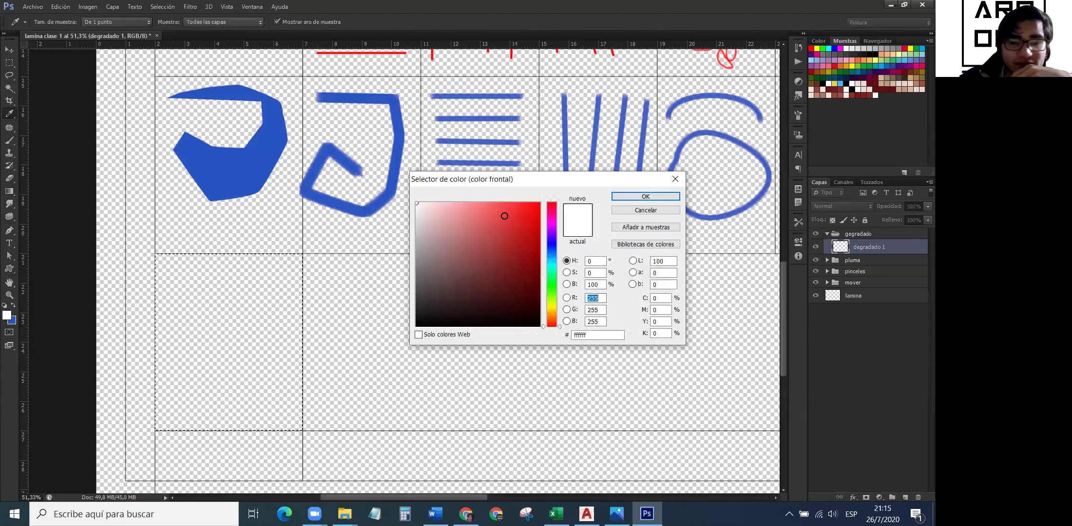
left_click_drag(502, 217, 374, 337)
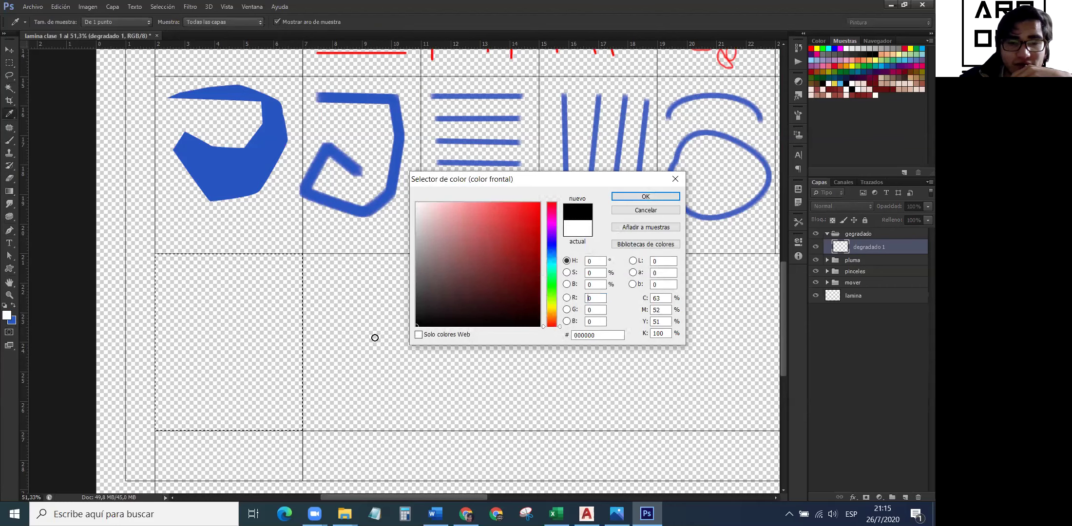
left_click(671, 194)
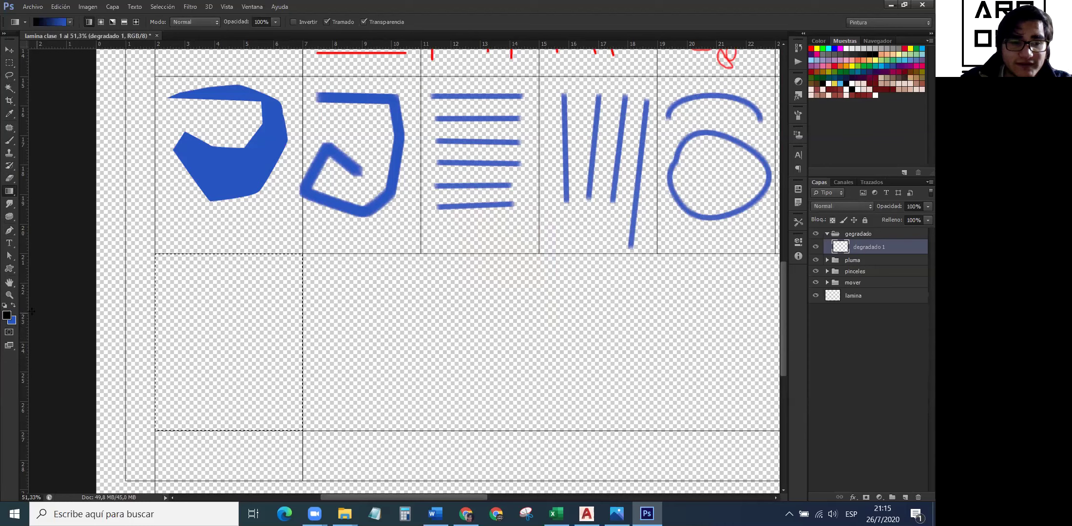
left_click(13, 305)
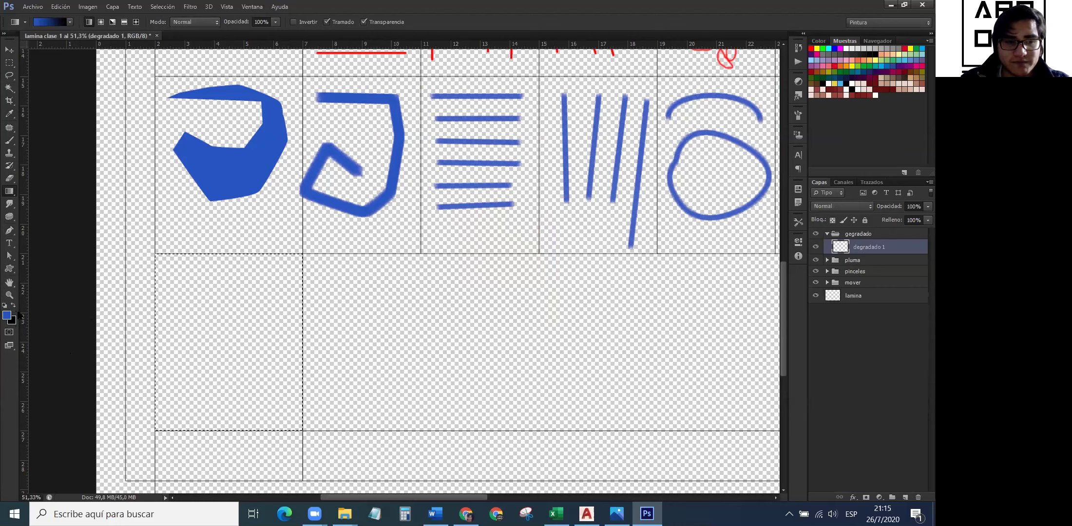
Keep blue as foreground and black as background, and draw a horizontal gradient across the selected cell.
key("x")
key("x")
key("x")
key("x")
key("x")
key("x")
key("x")
key("x")
key("x")
key("x")
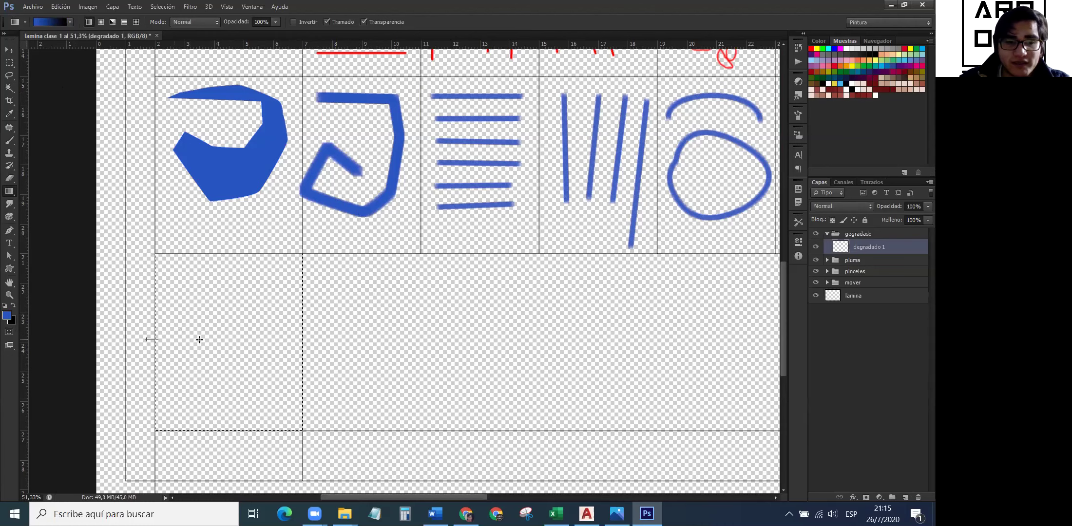
left_click_drag(337, 341, 267, 341)
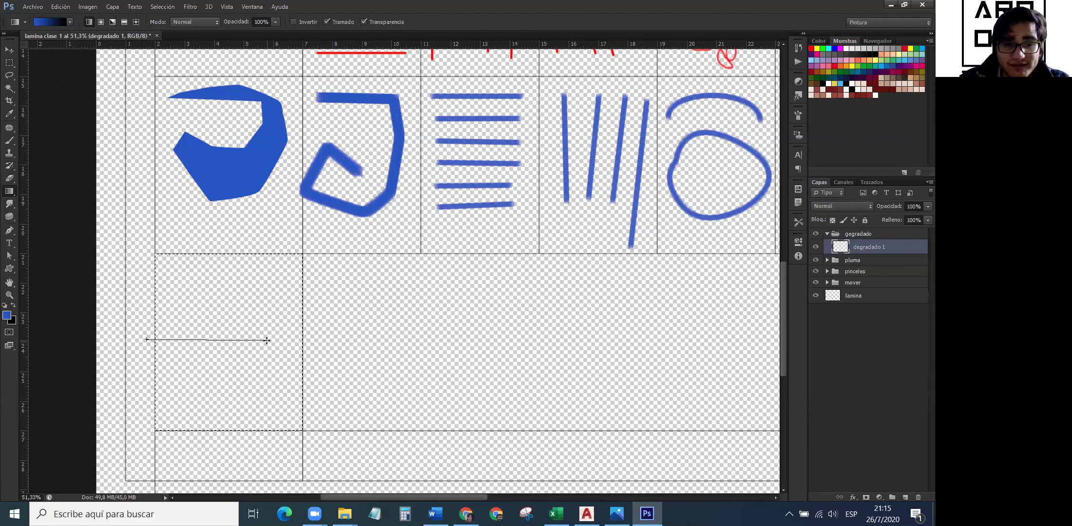
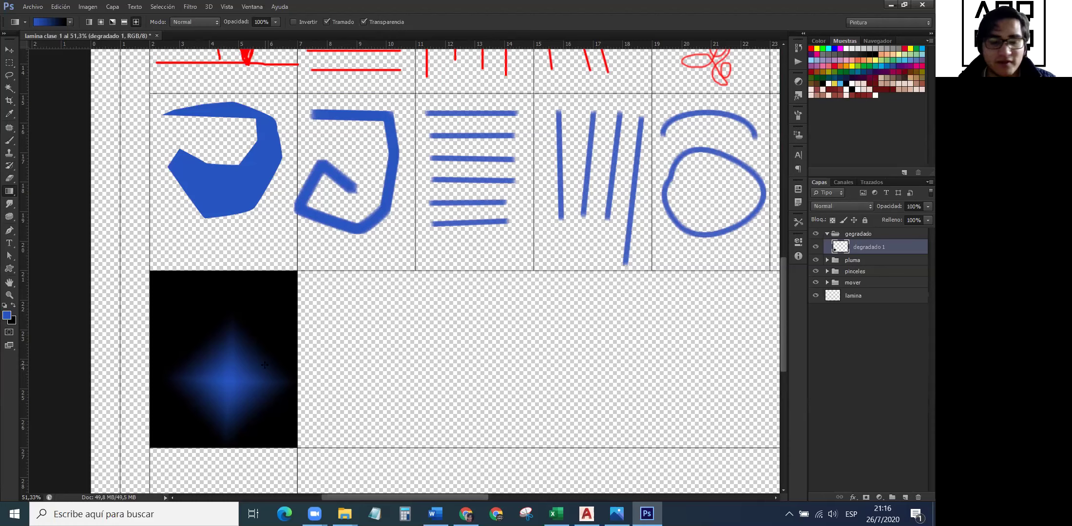
Check the Clone Stamp brush's size, hardness and tip presets.
scroll(301, 332, "down", 3)
left_click(41, 22)
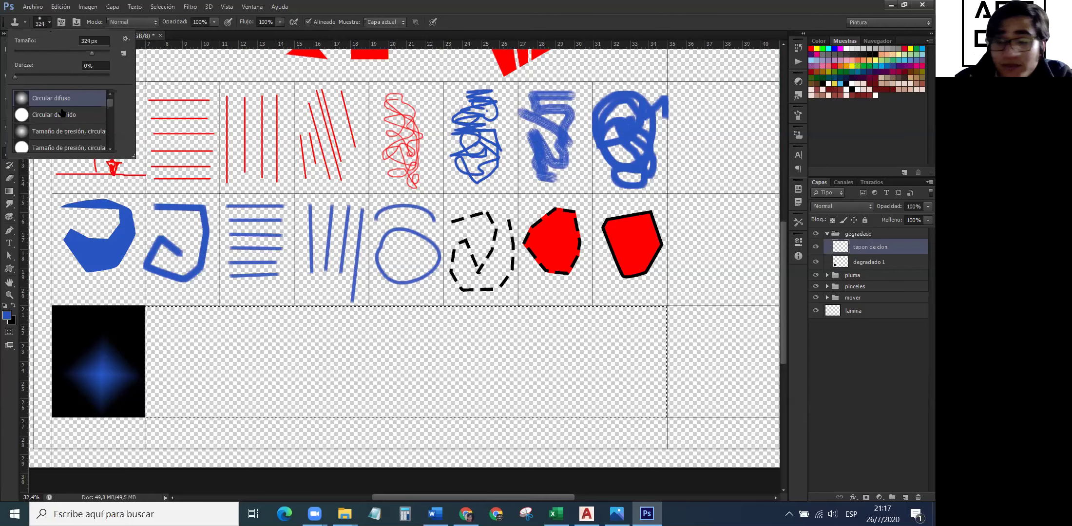
left_click(55, 27)
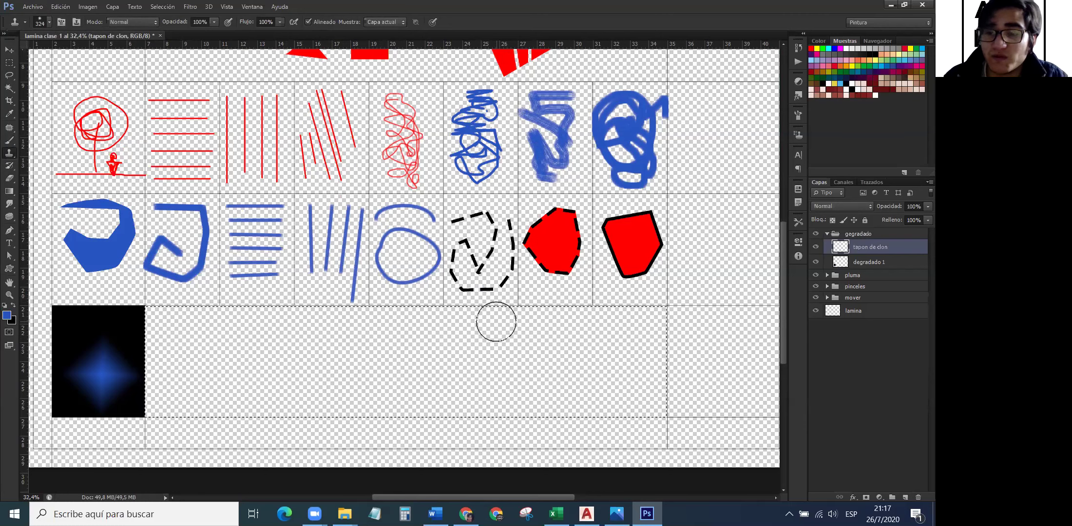
Sample the gradient from the "degradado 1" layer and paint a full clone of it on the "tapon de clon" layer.
left_click(877, 263)
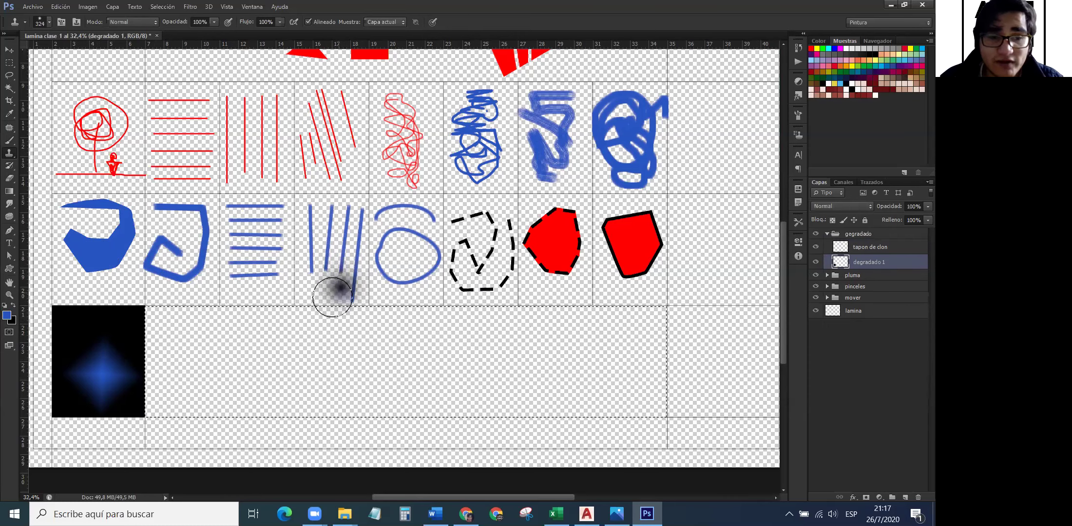
left_click_drag(121, 355, 126, 349)
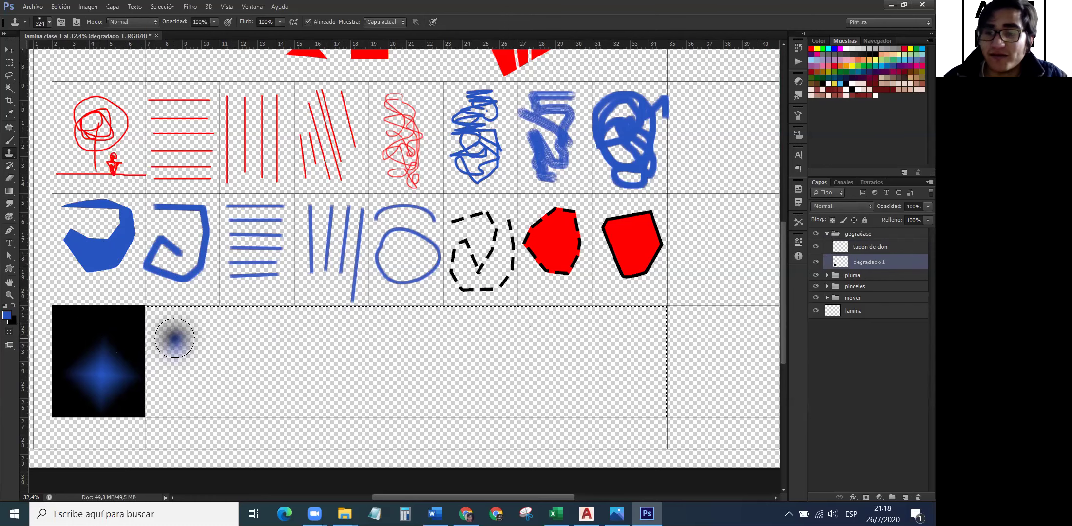
left_click(871, 247)
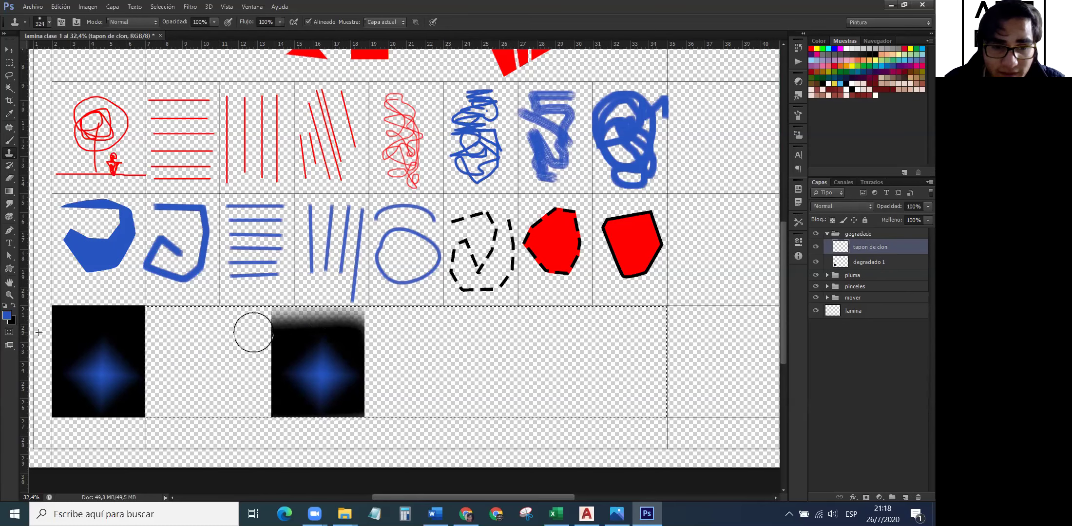
left_click_drag(355, 403, 275, 385)
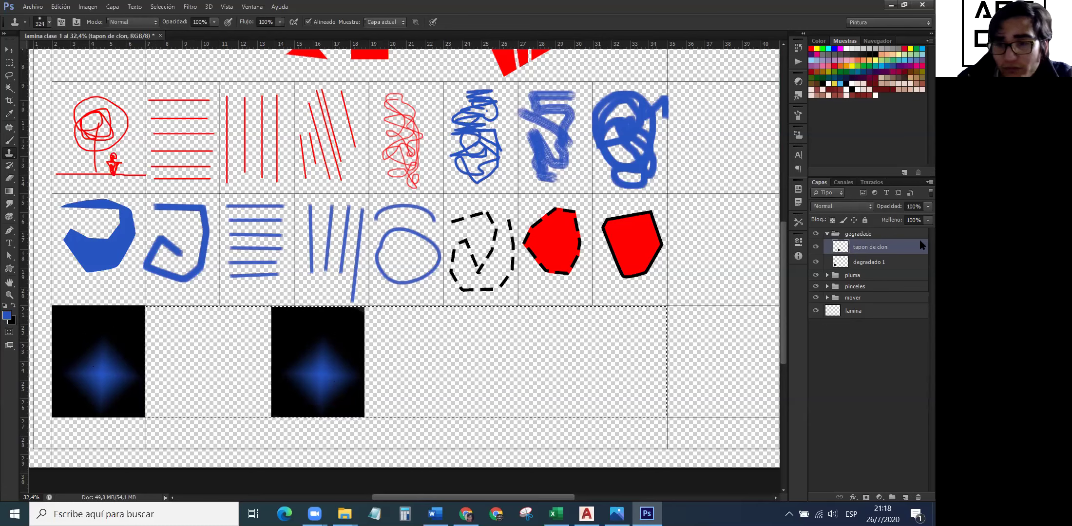
Resample the gradient from "degradado 1" and clone it again farther along the bottom row on "tapon de clon", undoing stray strokes.
left_click(874, 262)
left_click(870, 247)
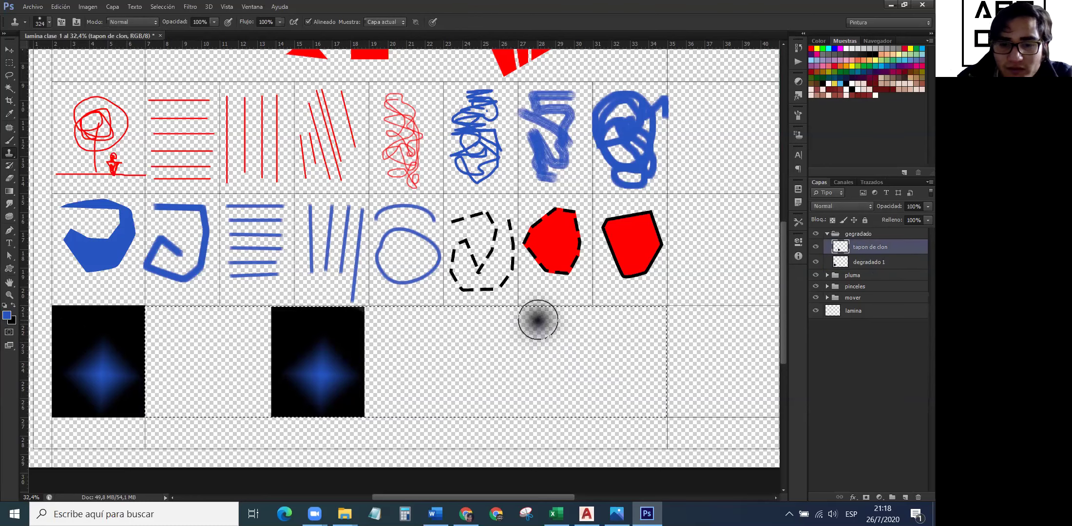
mouse_move(535, 320)
left_mouse_down()
mouse_move(614, 323)
mouse_move(465, 321)
mouse_move(455, 337)
mouse_move(634, 359)
mouse_move(532, 388)
mouse_move(494, 377)
mouse_move(610, 377)
mouse_move(487, 322)
mouse_move(611, 301)
mouse_move(540, 297)
mouse_move(522, 317)
left_mouse_up()
key("ctrl+z")
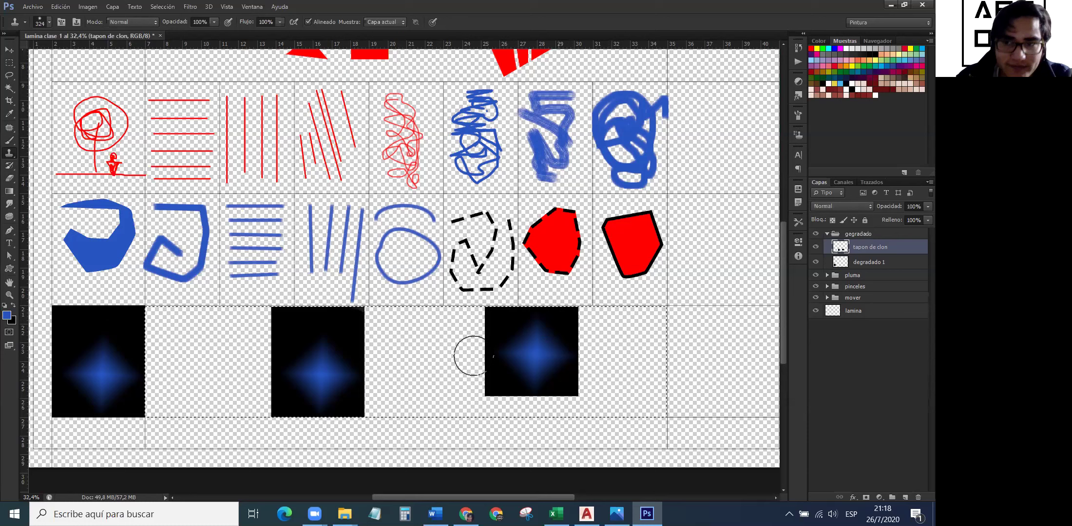
mouse_move(539, 341)
left_mouse_down()
mouse_move(543, 368)
mouse_move(547, 335)
mouse_move(539, 383)
mouse_move(552, 386)
mouse_move(511, 389)
mouse_move(553, 350)
mouse_move(526, 374)
mouse_move(548, 311)
left_mouse_up()
key("ctrl+z")
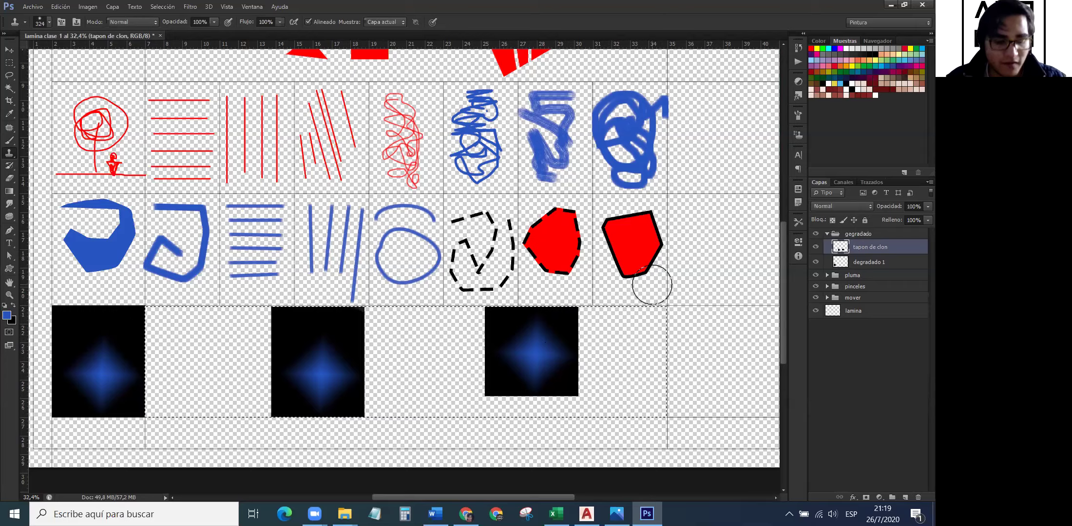
Activate the Type tool and add a new group named "texto" above the collapsed "gegradado" group.
scroll(590, 309, "down", 3)
scroll(409, 378, "up", 2)
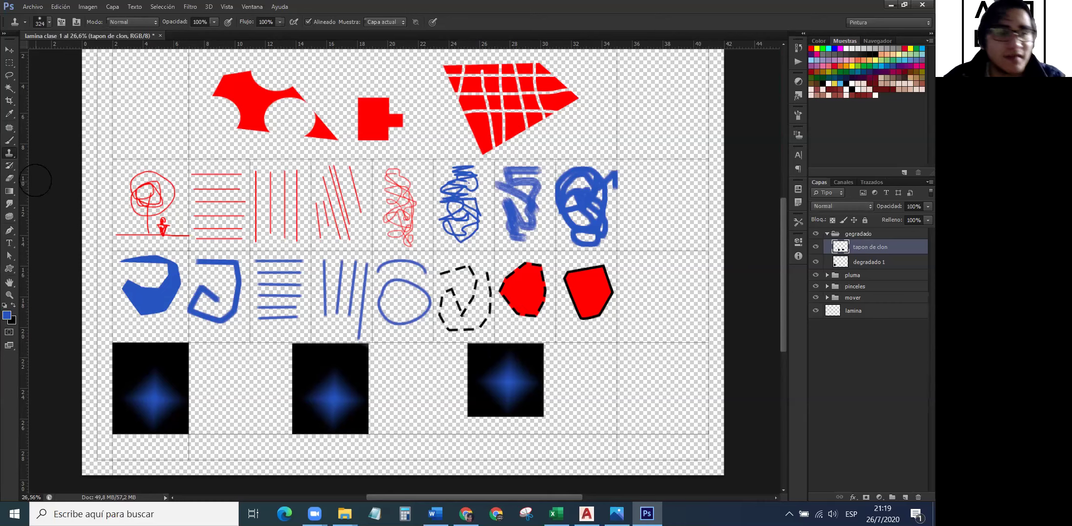
left_click(9, 243)
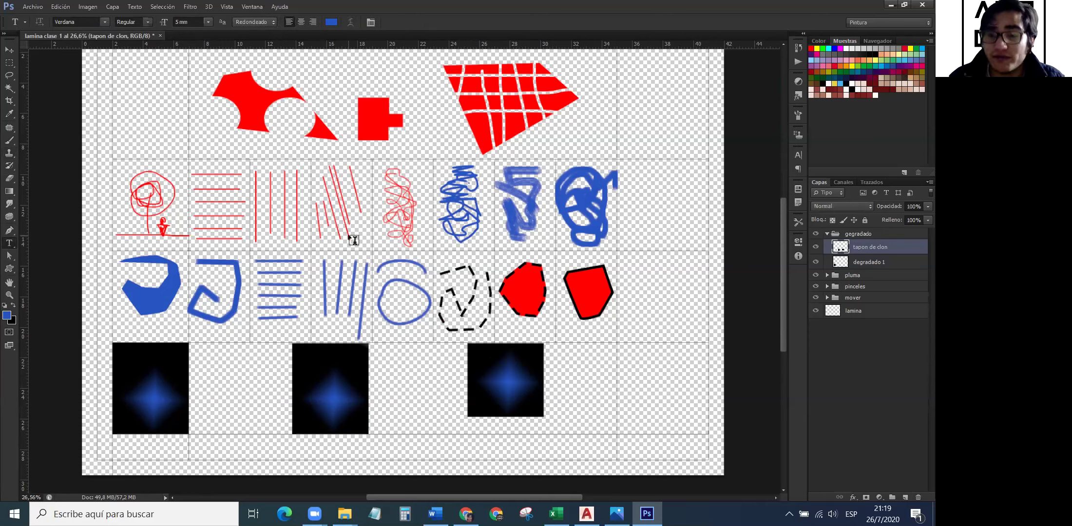
left_click(848, 236)
left_click(827, 235)
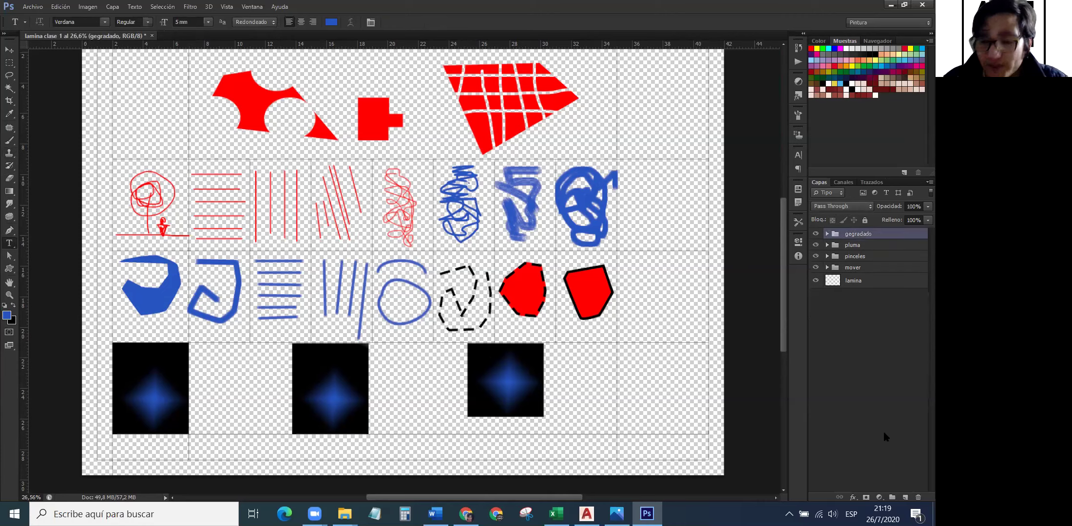
left_click(892, 497)
double_click(862, 234)
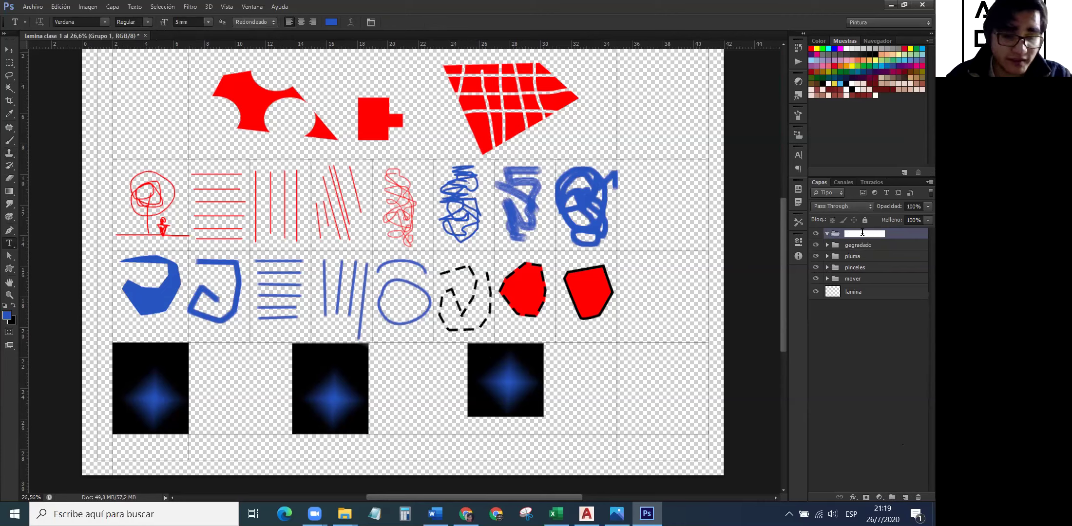
key("Return")
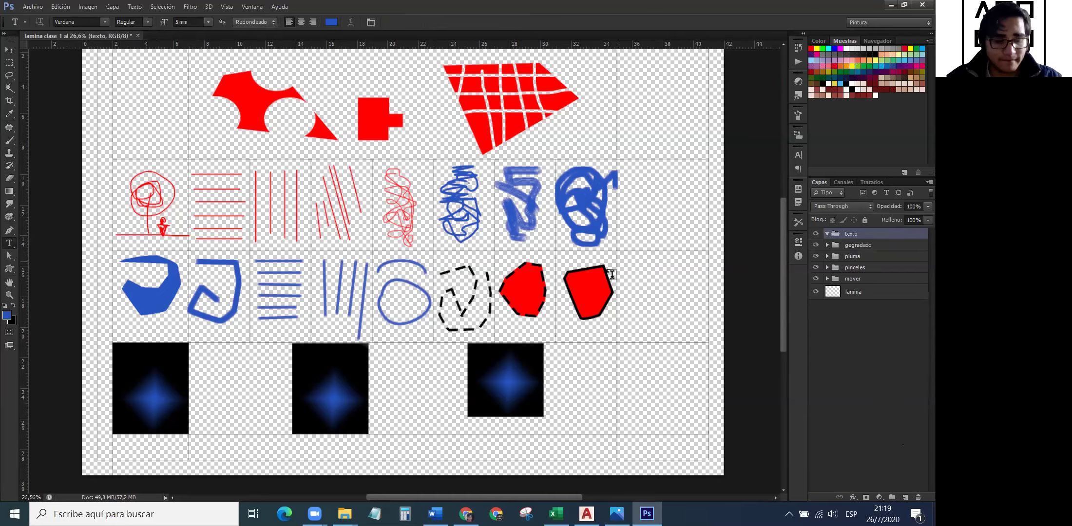
Check the font, size and anti-aliasing options and write the text "lamina" in the empty last cell of the top row.
scroll(592, 311, "down", 1)
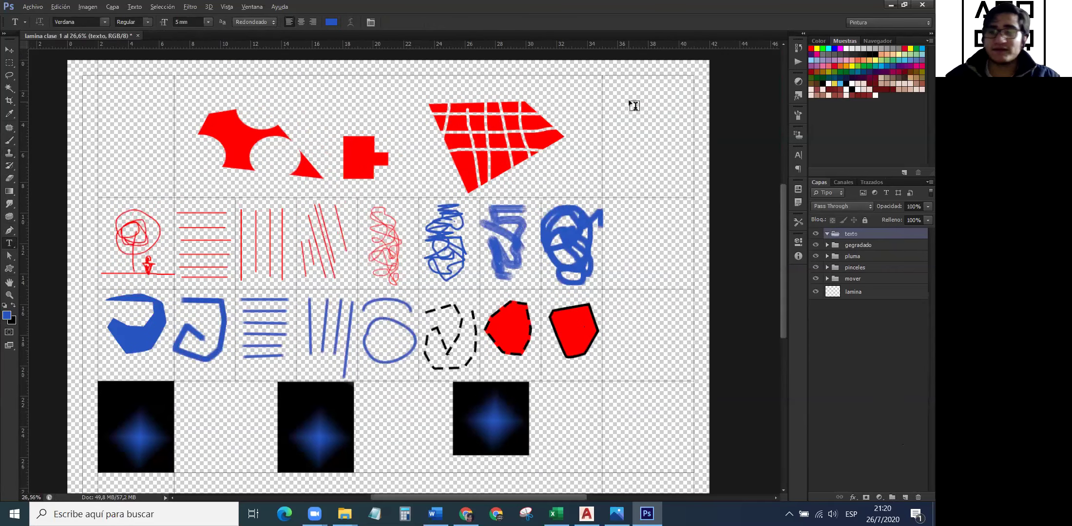
scroll(638, 103, "up", 3)
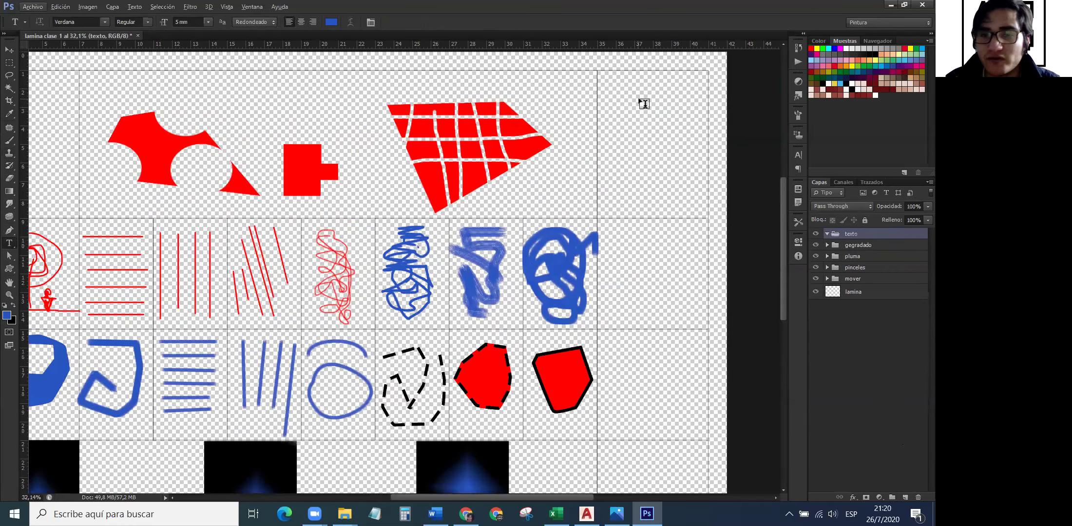
left_click(616, 101)
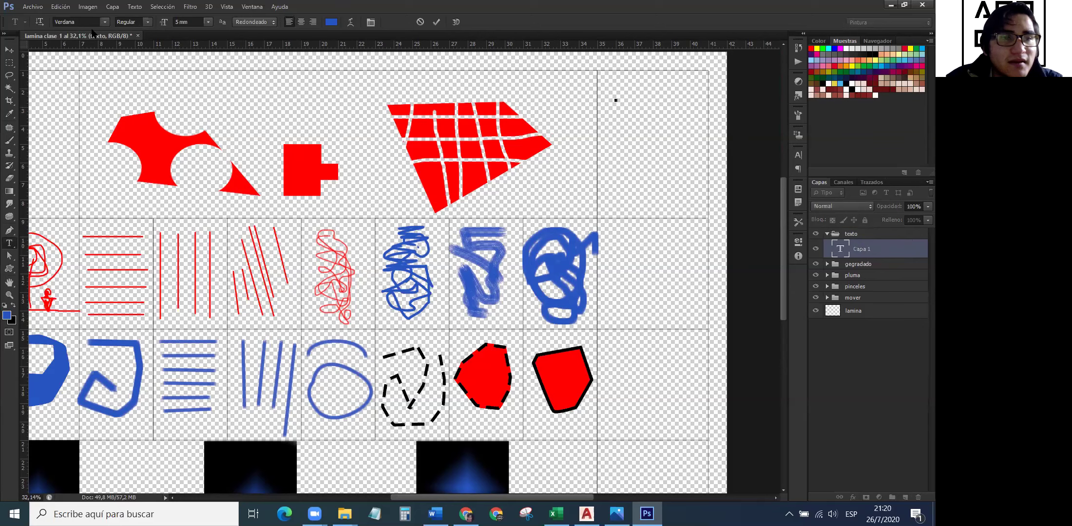
left_click(104, 24)
left_click(104, 24)
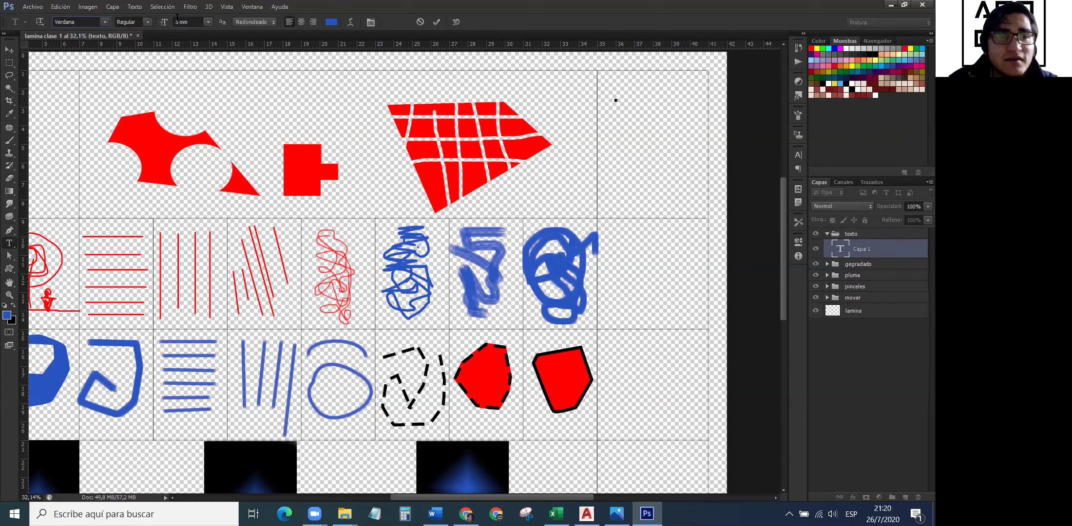
left_click(210, 23)
left_click(211, 23)
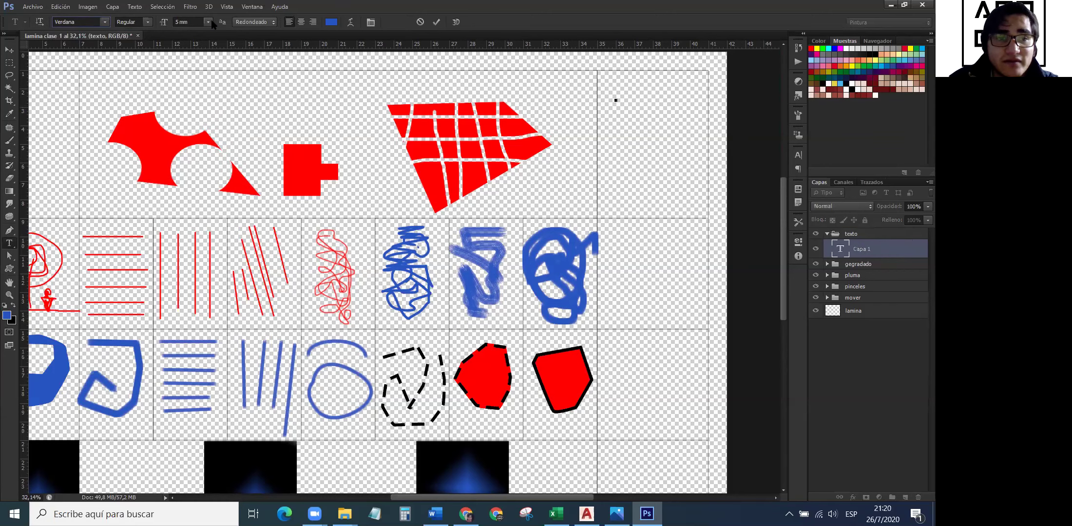
left_click(251, 23)
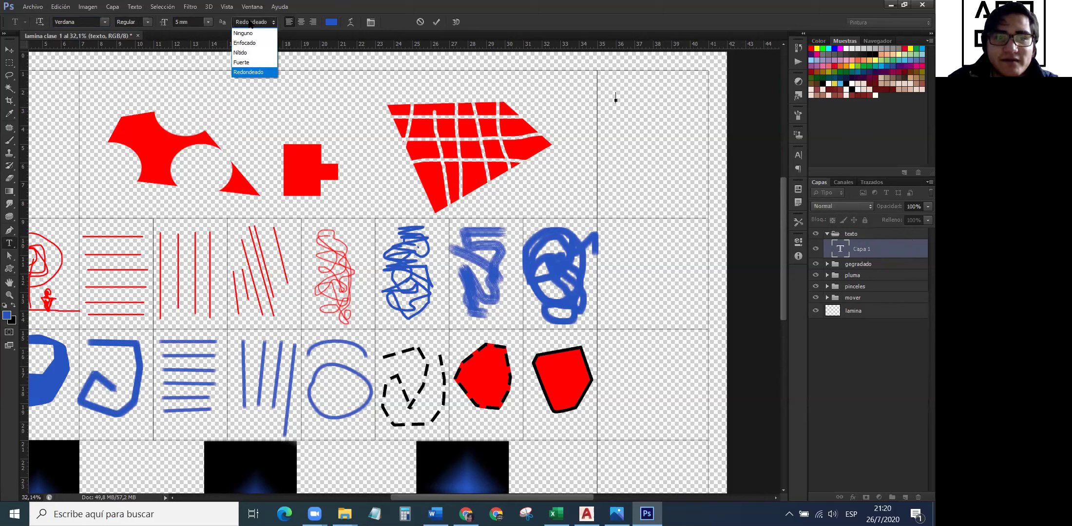
left_click(252, 22)
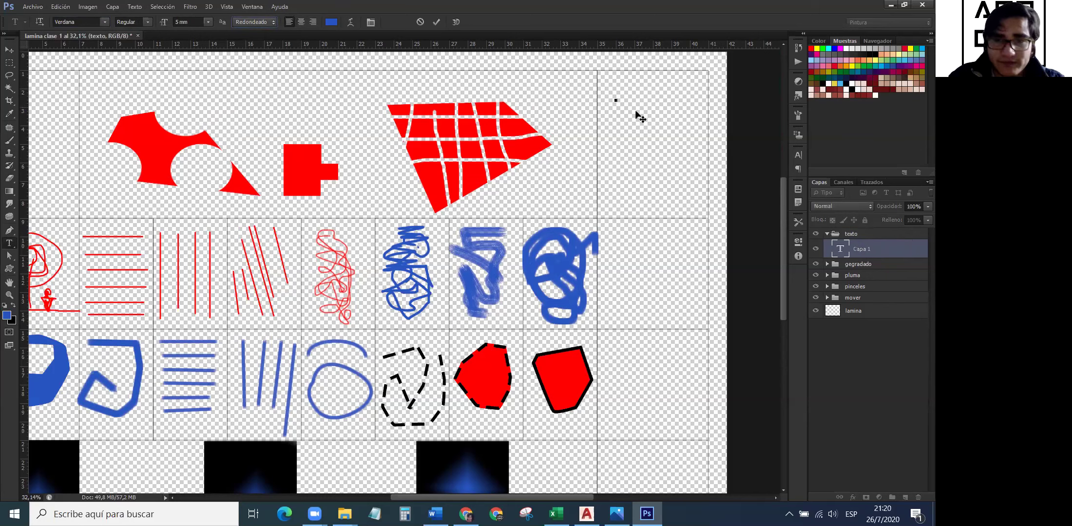
left_click_drag(638, 117, 640, 140)
type("lan")
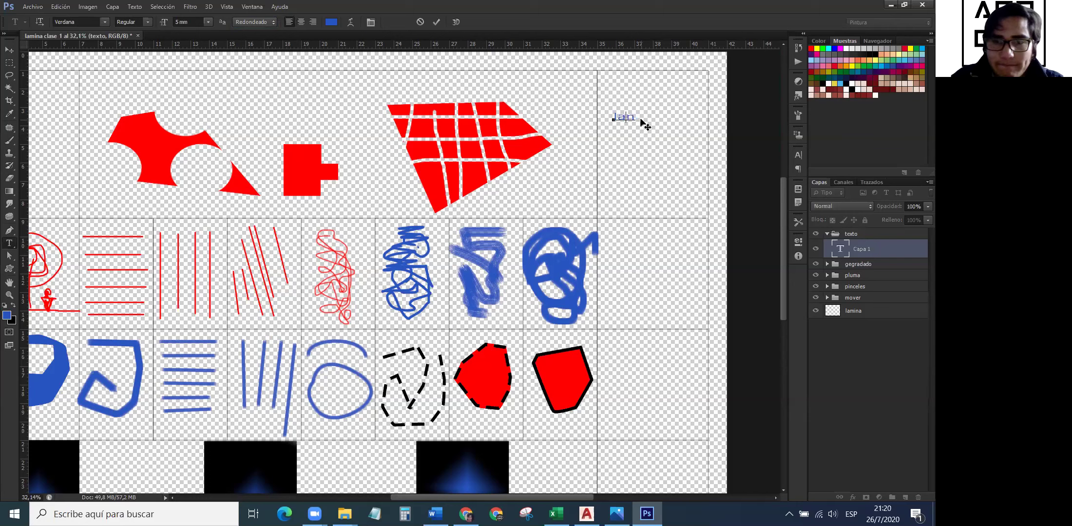
type("mina")
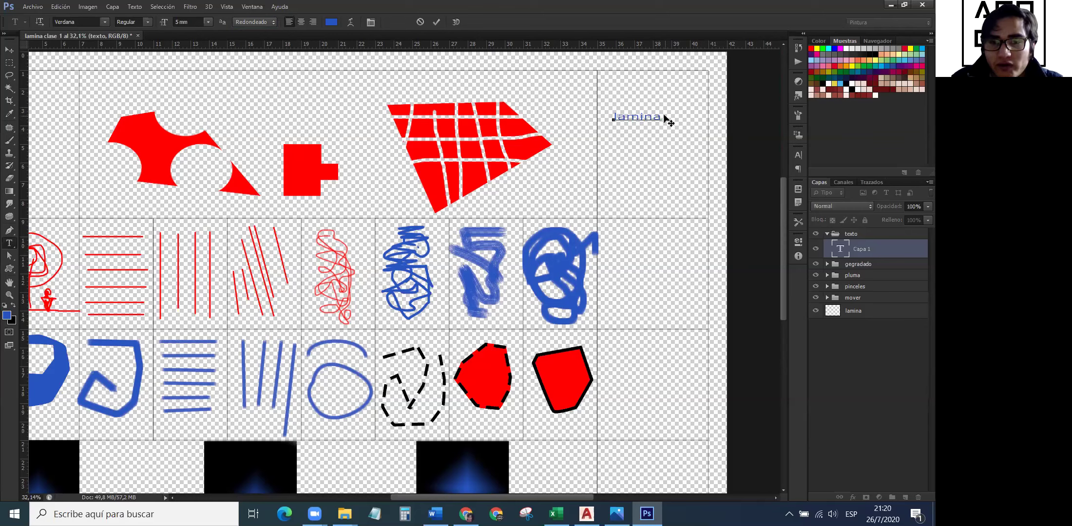
Set the colour of the "lamina" text to black (000000) and commit the text.
left_click_drag(660, 113, 590, 112)
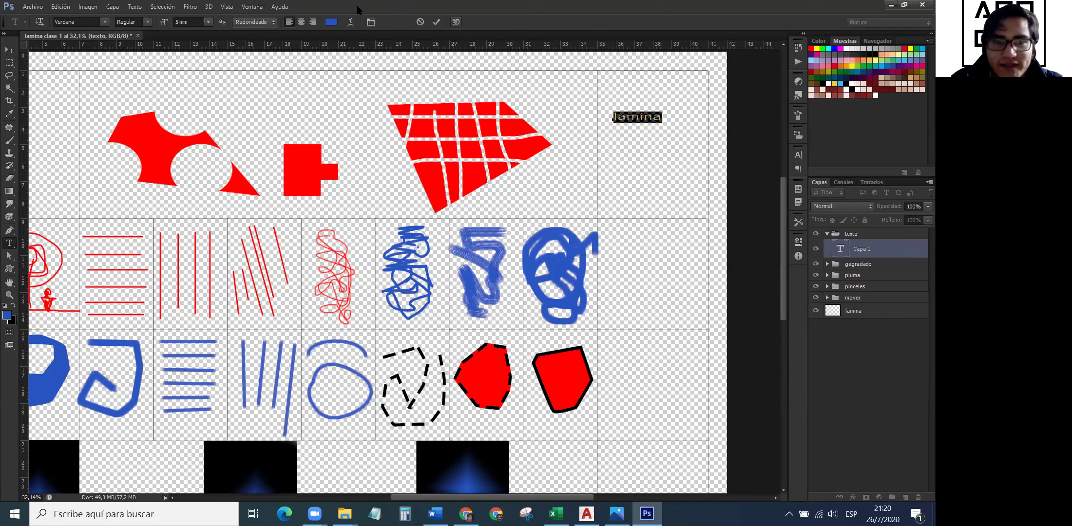
left_click(331, 21)
left_click_drag(452, 239, 388, 346)
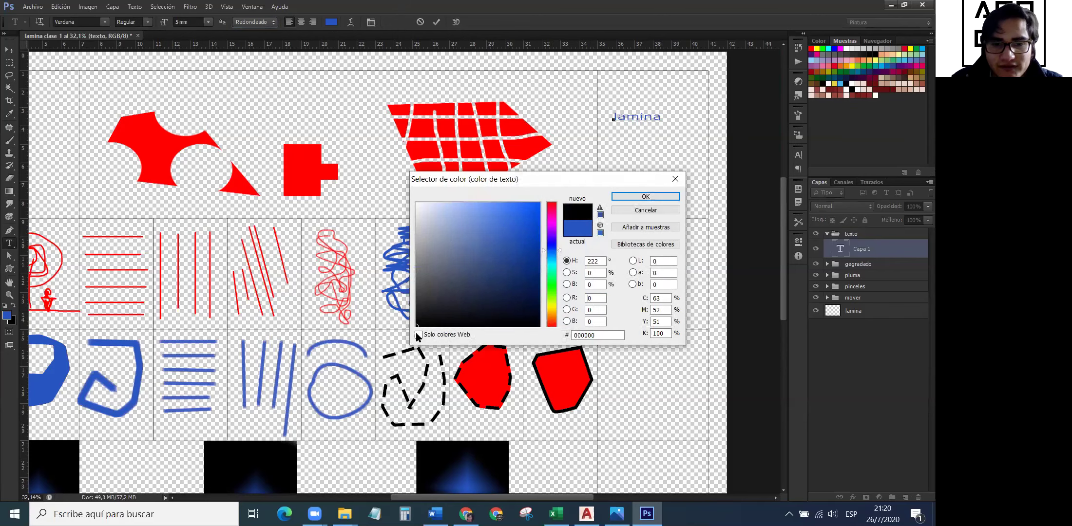
left_click(670, 197)
left_click(692, 211)
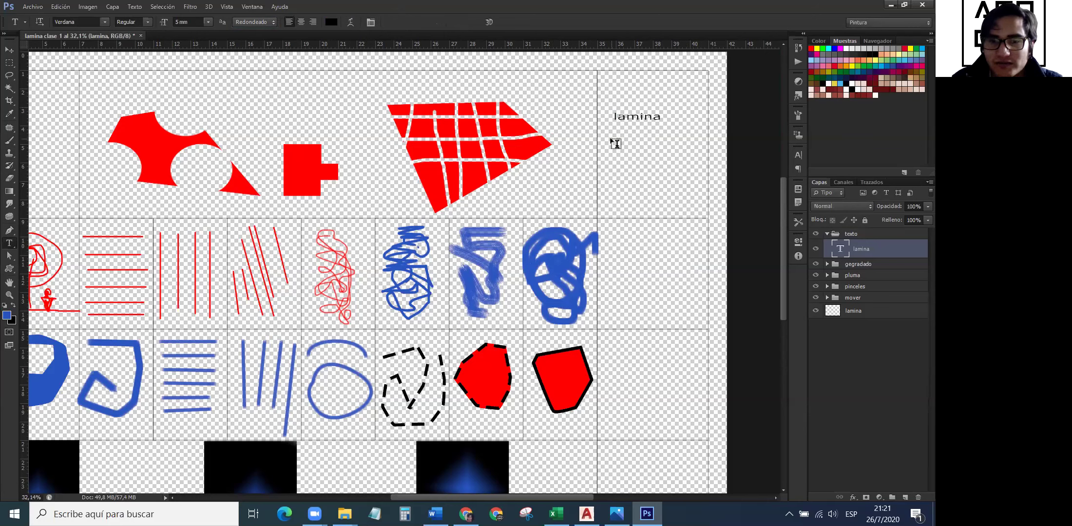
Start a second text, "mover, selecion", below "lamina" and shift it so the line fits in the cell.
left_click(609, 149)
type("m")
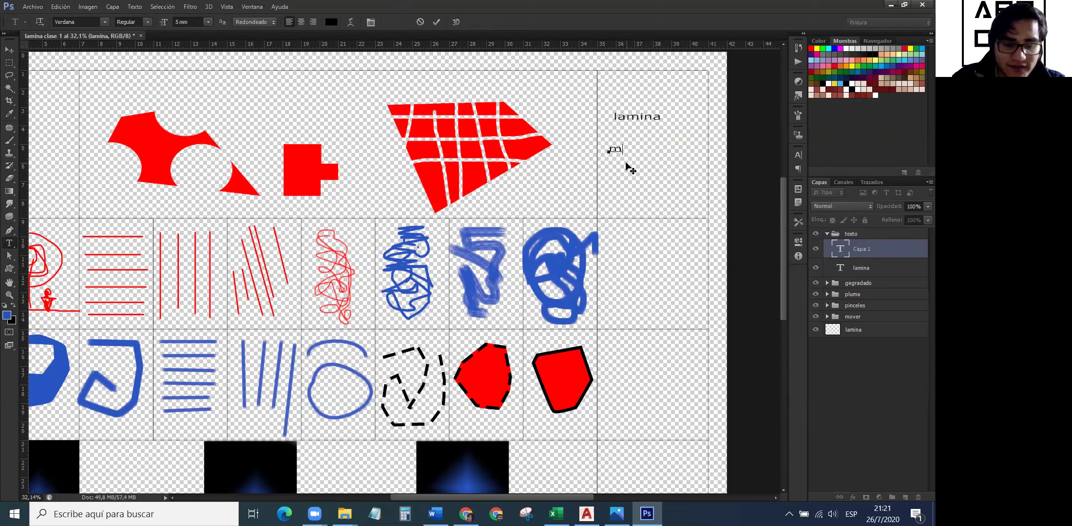
type("over, ")
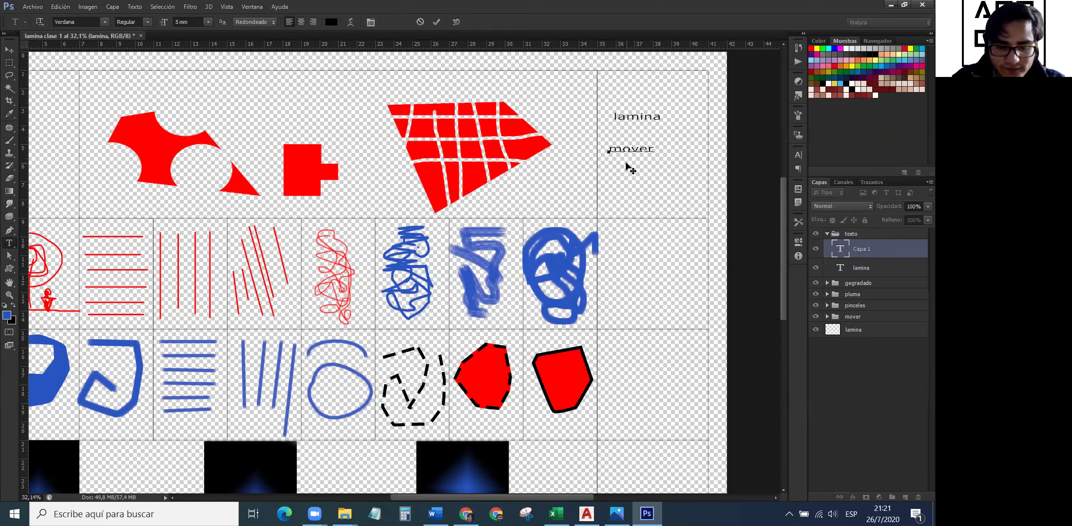
type("selecion")
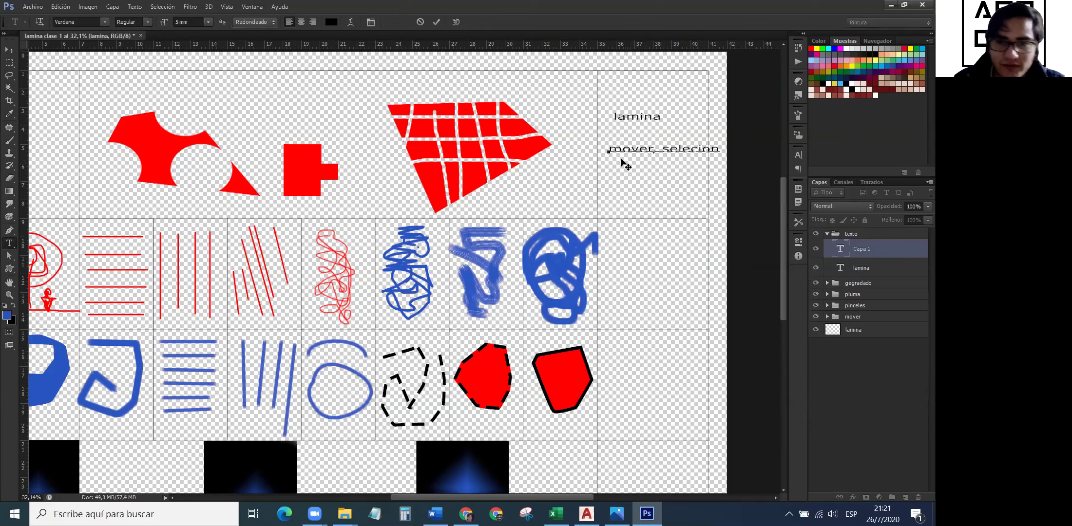
left_click_drag(630, 168, 625, 164)
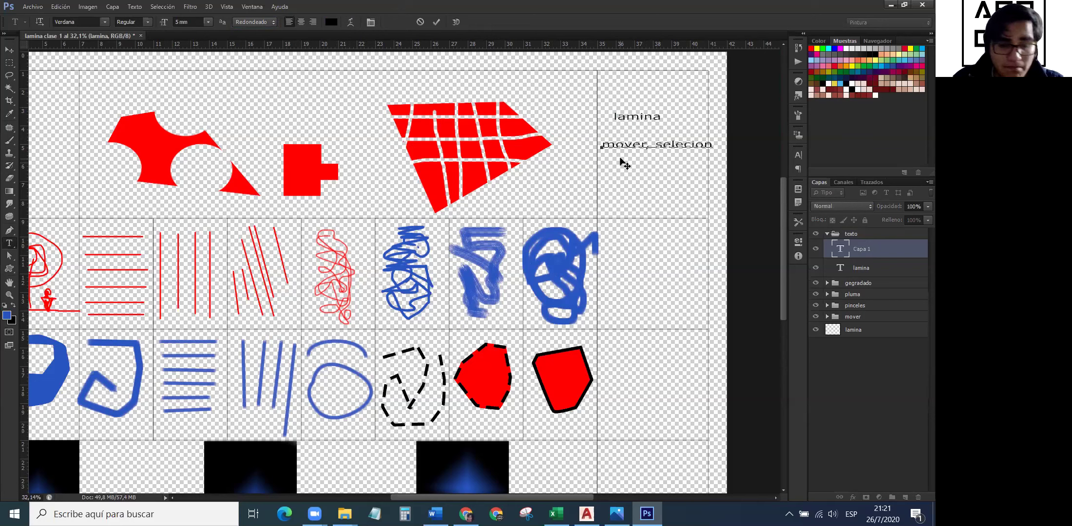
Add "borrar." as the second line of the "mover, selecion" text and commit it.
type("eleccion")
key("BackSpace")
key("BackSpace")
key("BackSpace")
key("BackSpace")
key("BackSpace")
key("BackSpace")
key("BackSpace")
key("BackSpace")
key("BackSpace")
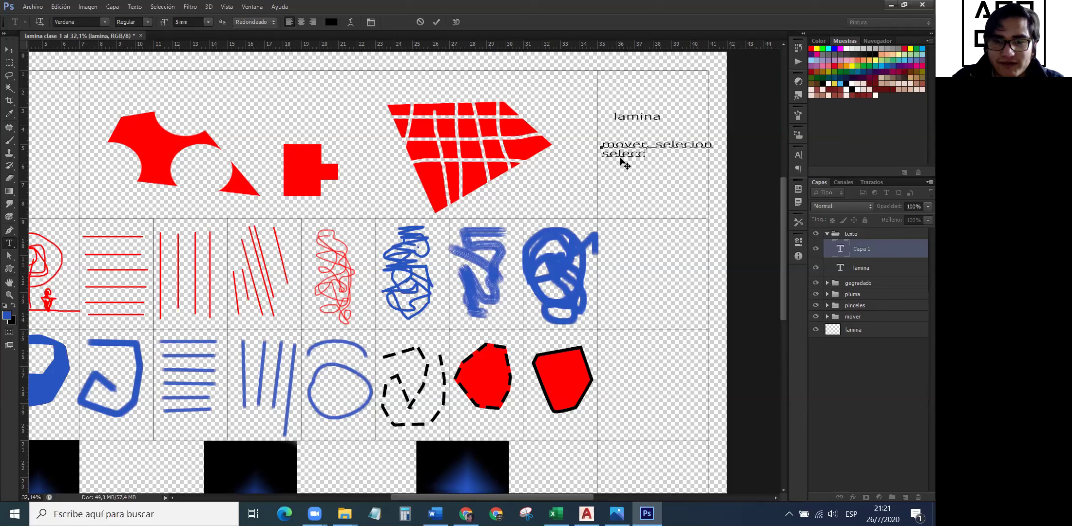
type("borrar")
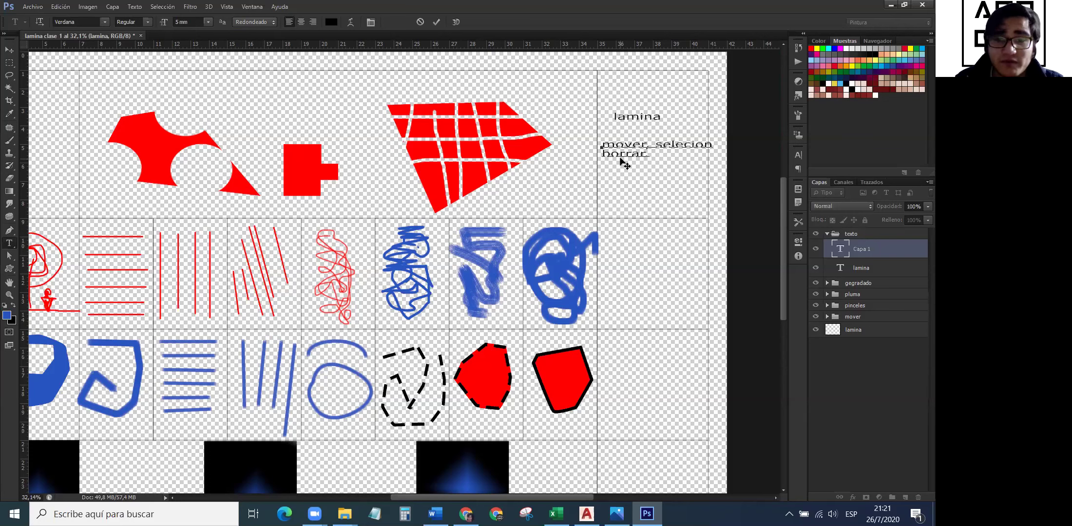
left_click(624, 163)
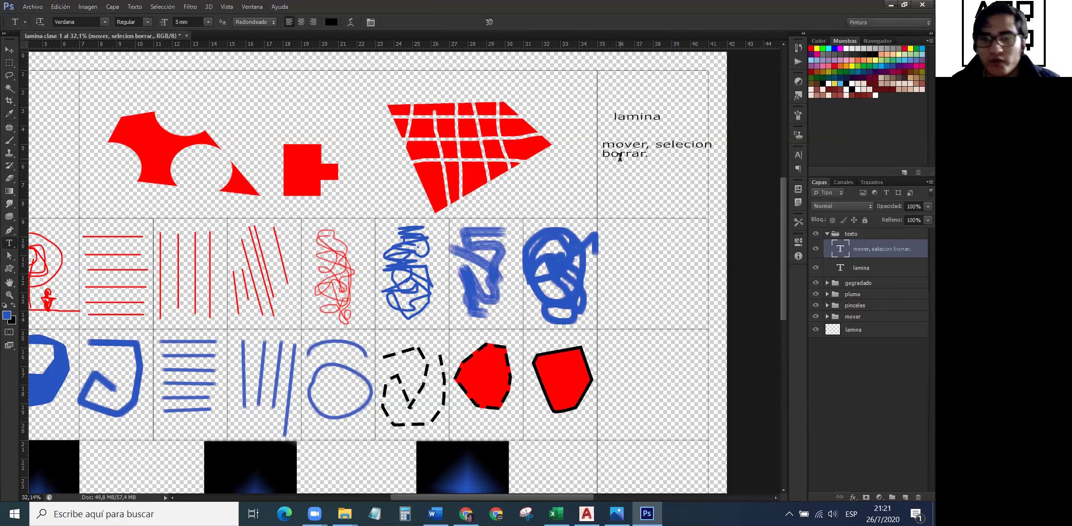
Reopen the "mover, selecion borrar." text, select all of it and close the edit.
left_click(675, 143)
left_click_drag(652, 155, 536, 124)
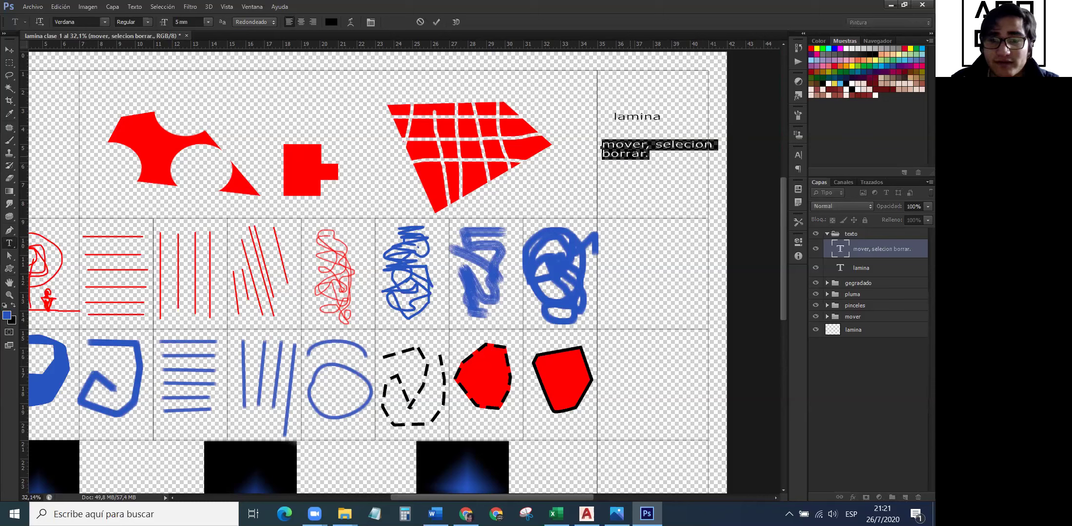
left_click(629, 154)
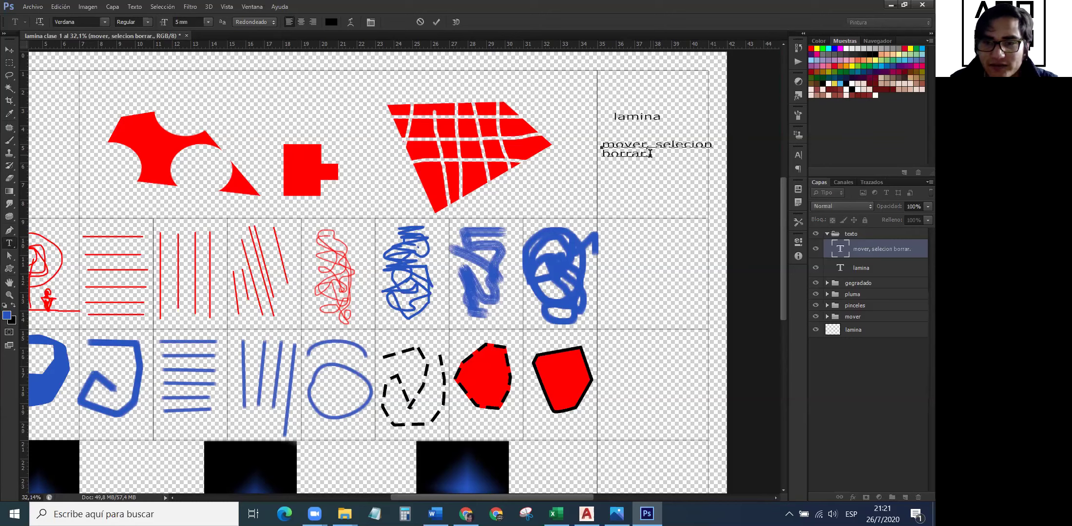
key("ctrl")
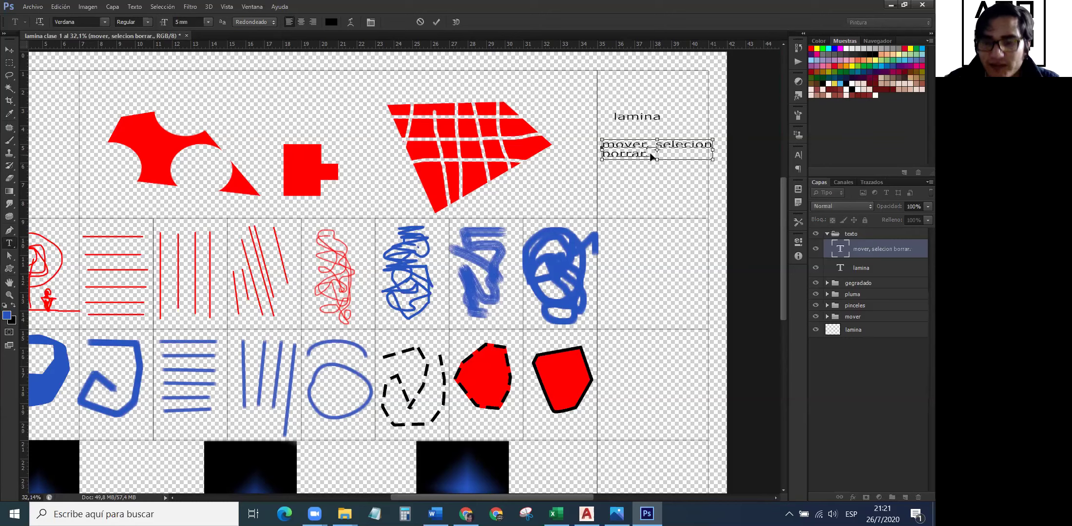
key("ctrl+Return")
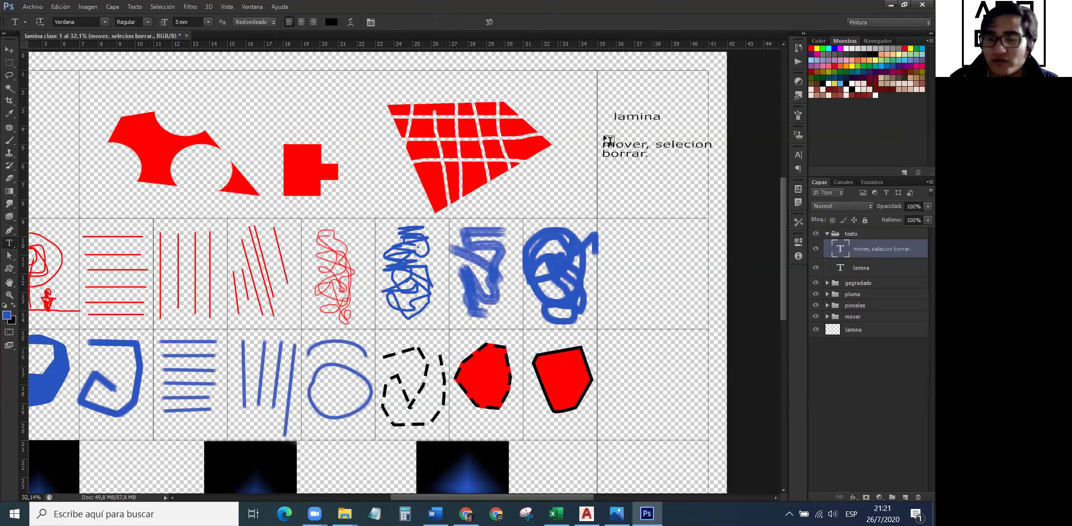
Set the size of the whole "mover, selecion borrar." text to 4 mm and commit it.
left_click(642, 154)
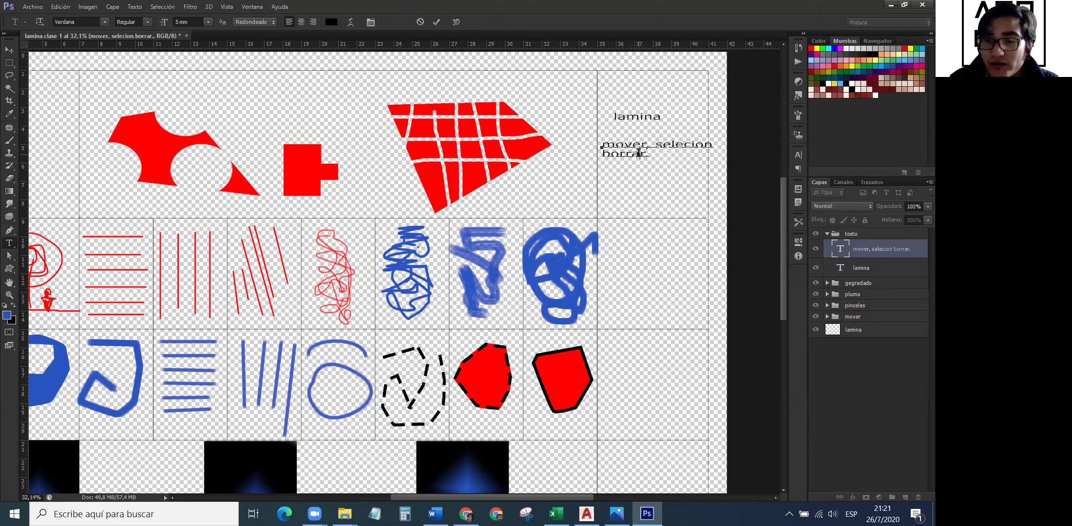
left_click(604, 145, "shift")
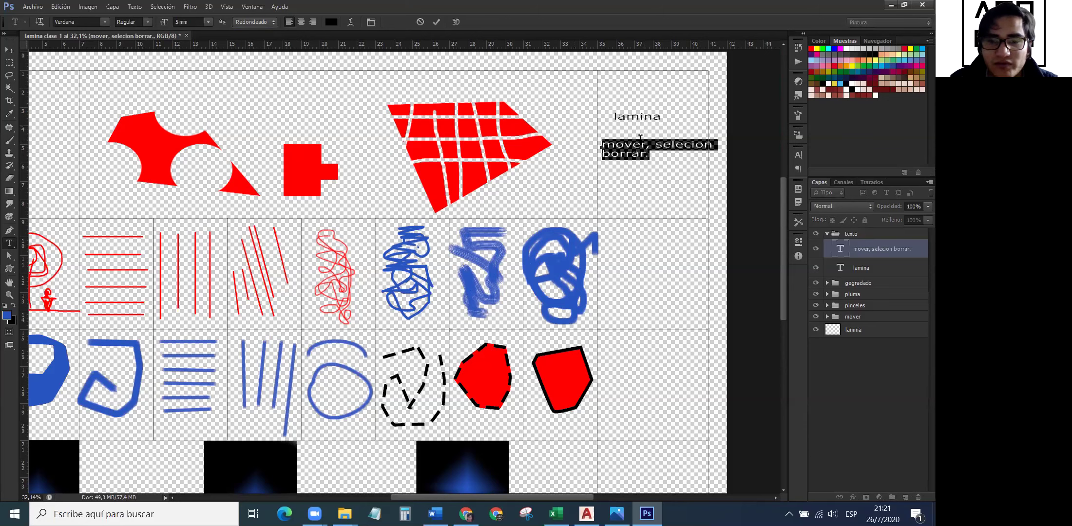
left_click(182, 22)
type("4")
key("Return")
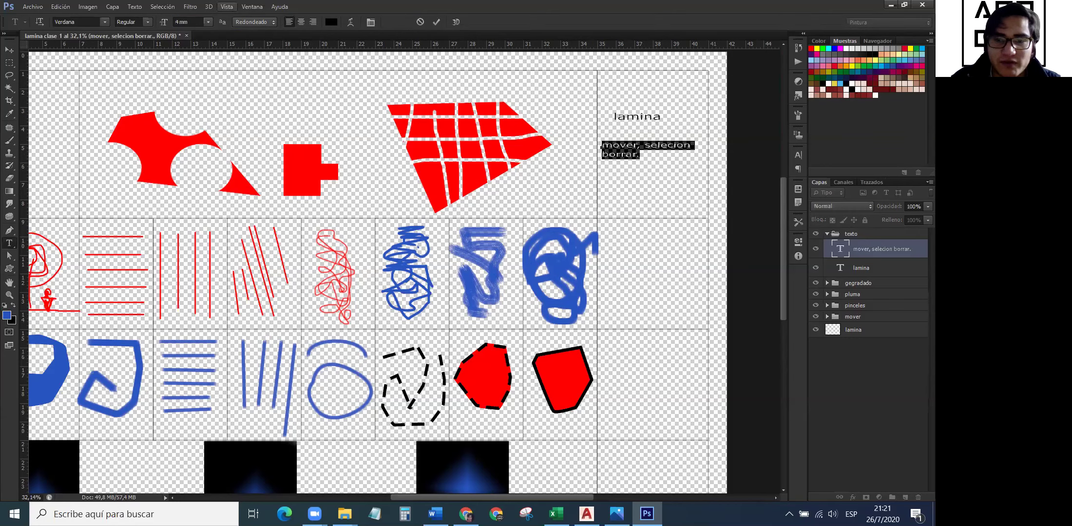
left_click(655, 166)
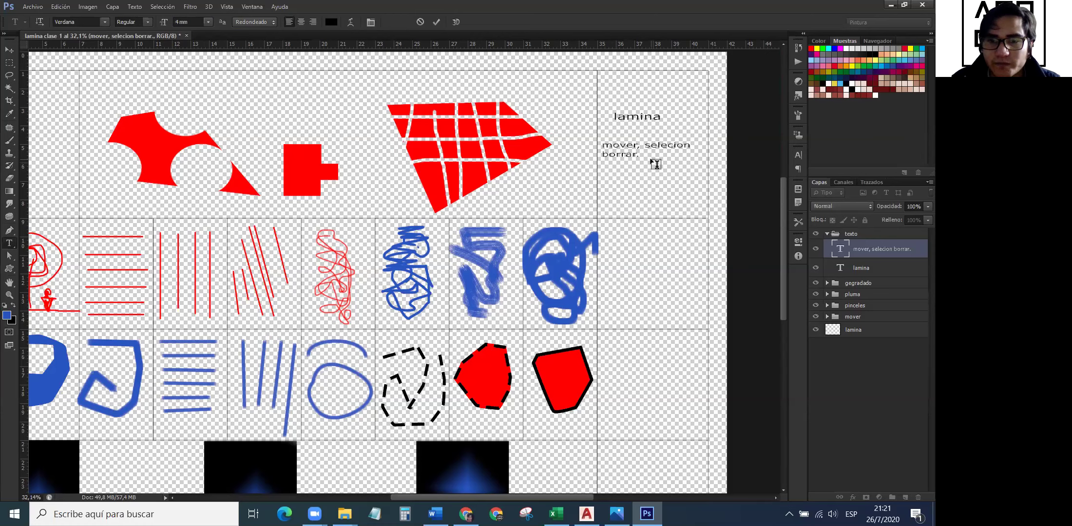
Collapse the "texto" group and add a new group named "rotulo" above it.
scroll(370, 238, "down", 3)
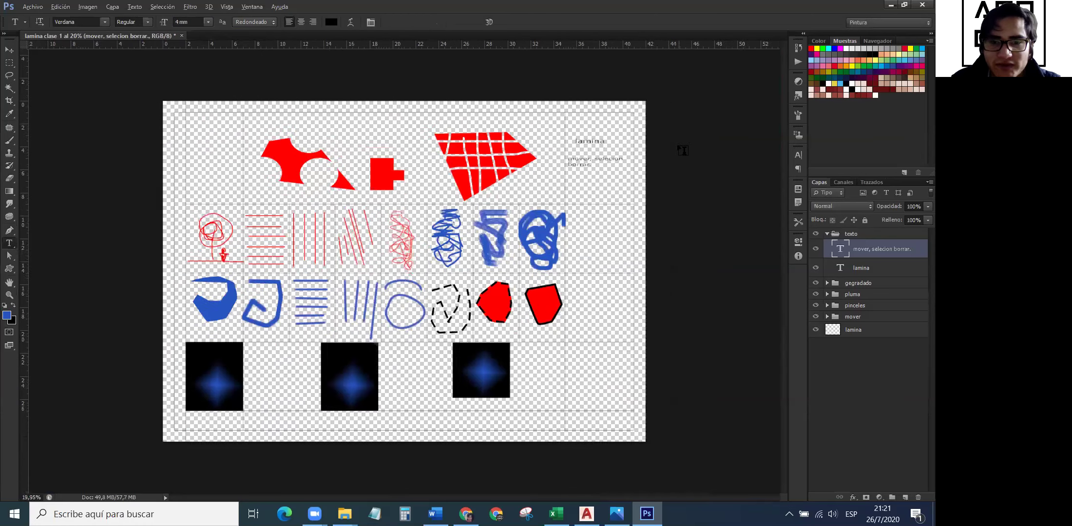
scroll(380, 241, "up", 1)
scroll(404, 220, "down", 1)
scroll(478, 231, "up", 1)
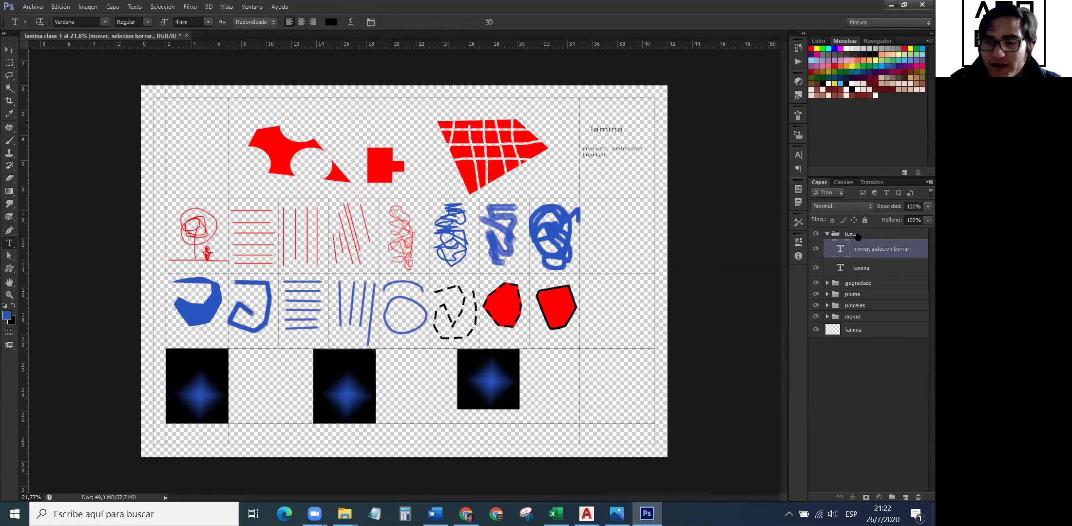
left_click(830, 235)
left_click(827, 234)
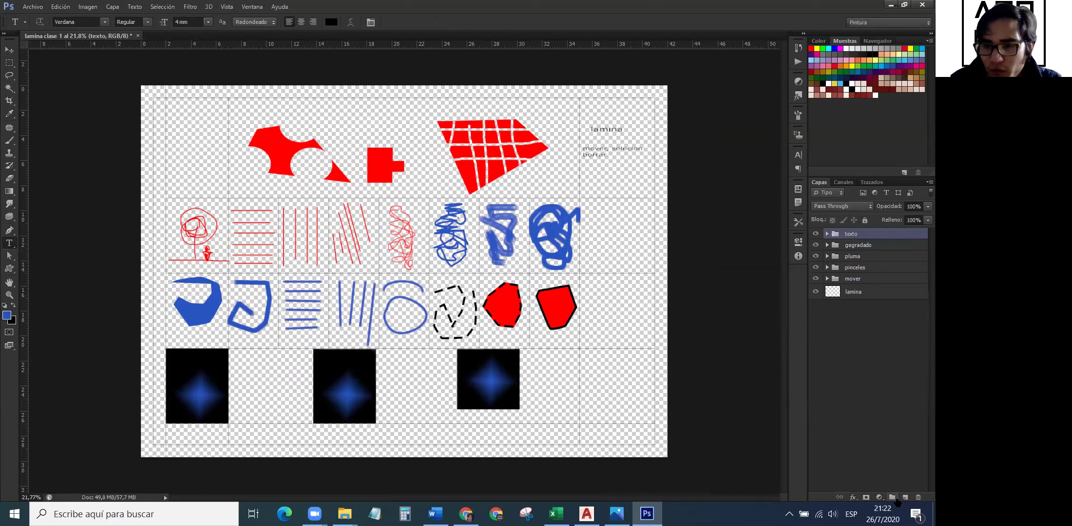
left_click(892, 497)
double_click(855, 234)
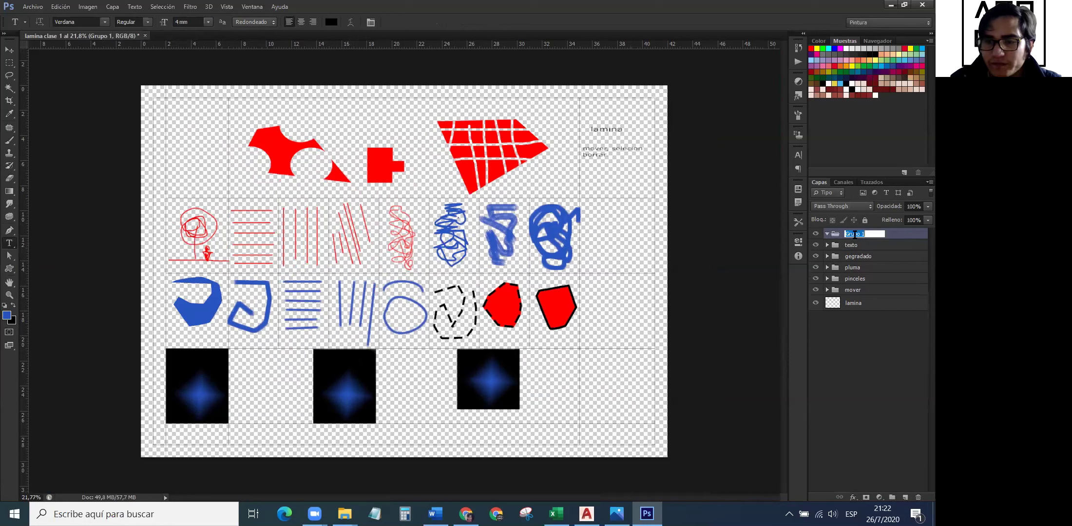
key("BackSpace")
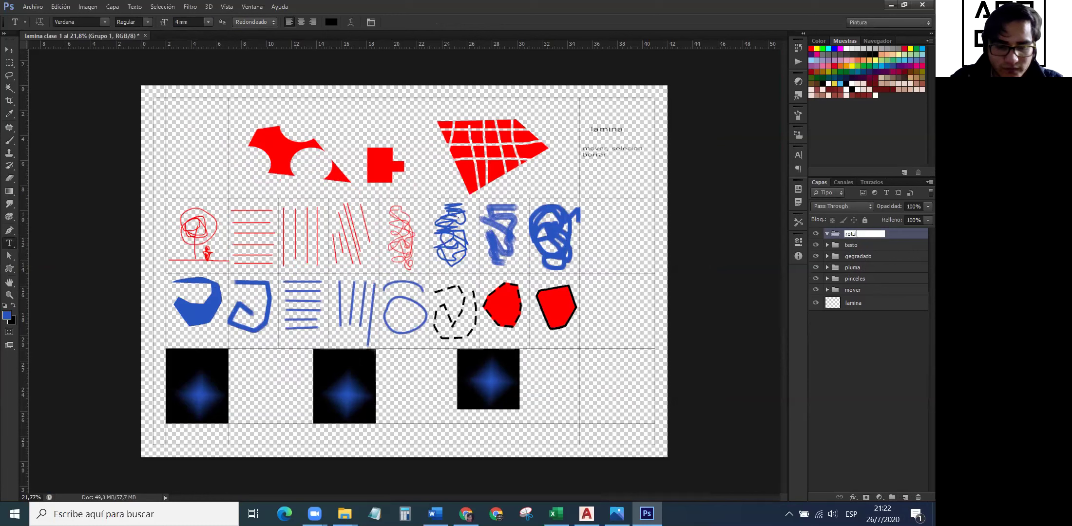
type("rotulo")
key("Return")
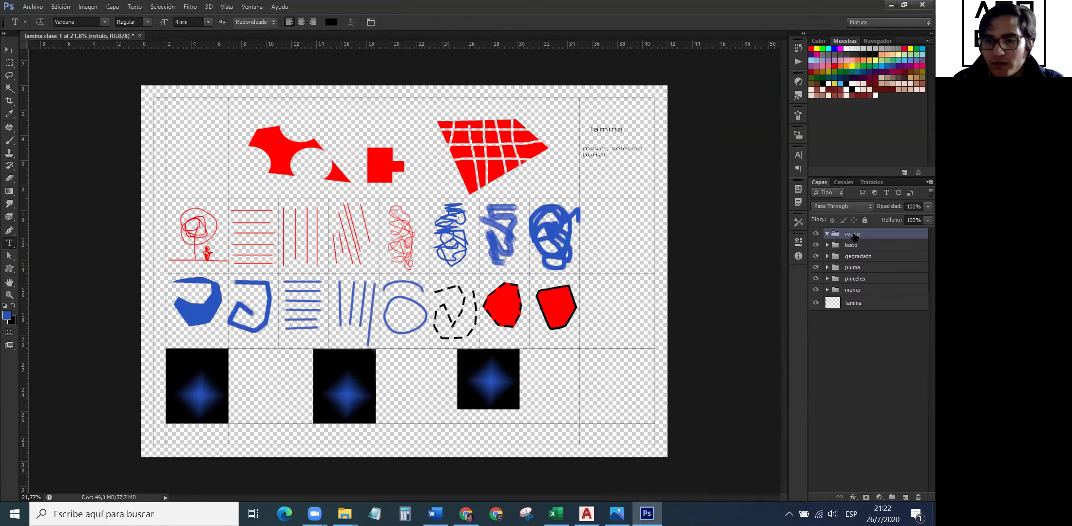
Add a new layer inside the "rotulo" group and name it "rotulo".
left_click(905, 497)
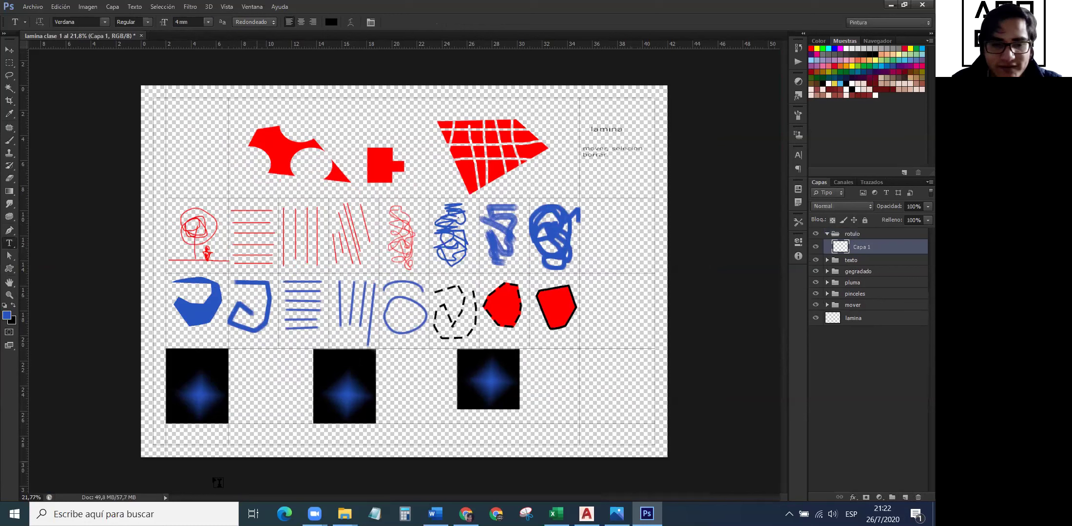
double_click(864, 247)
key("BackSpace")
key("Return")
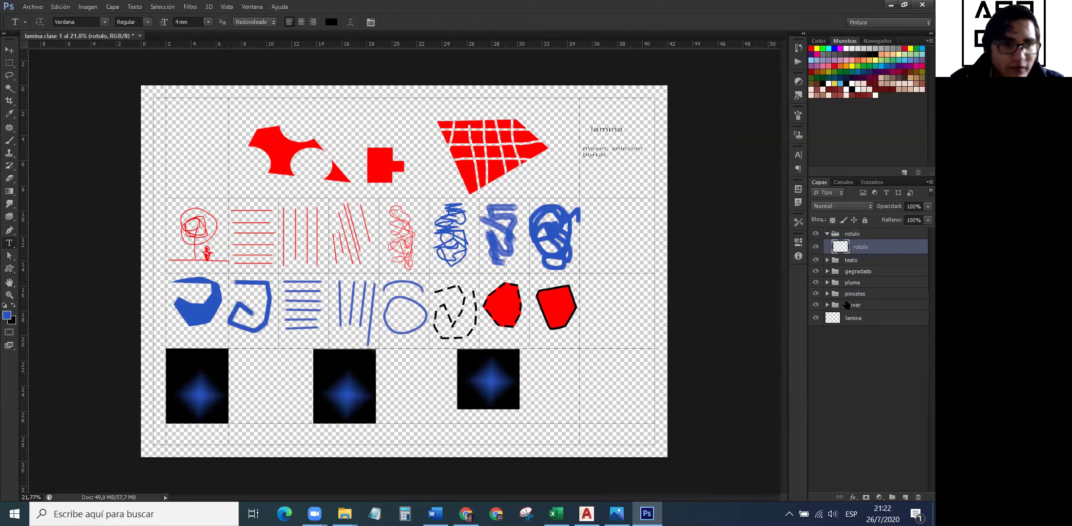
Select a full-width strip along the sheet's bottom edge with the rectangular marquee, fill it with black using Paint Bucket and deselect.
left_click(10, 63)
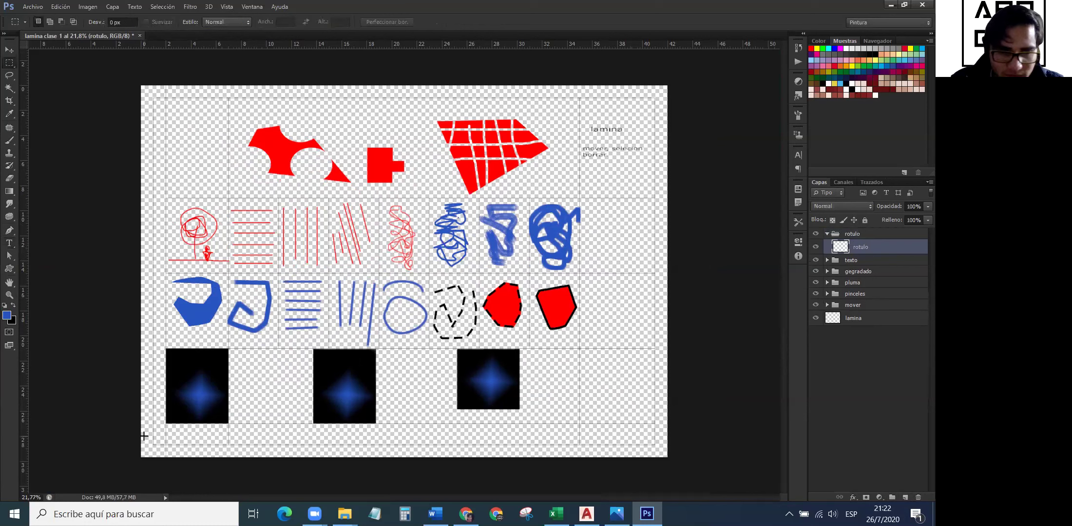
left_click_drag(141, 426, 704, 480)
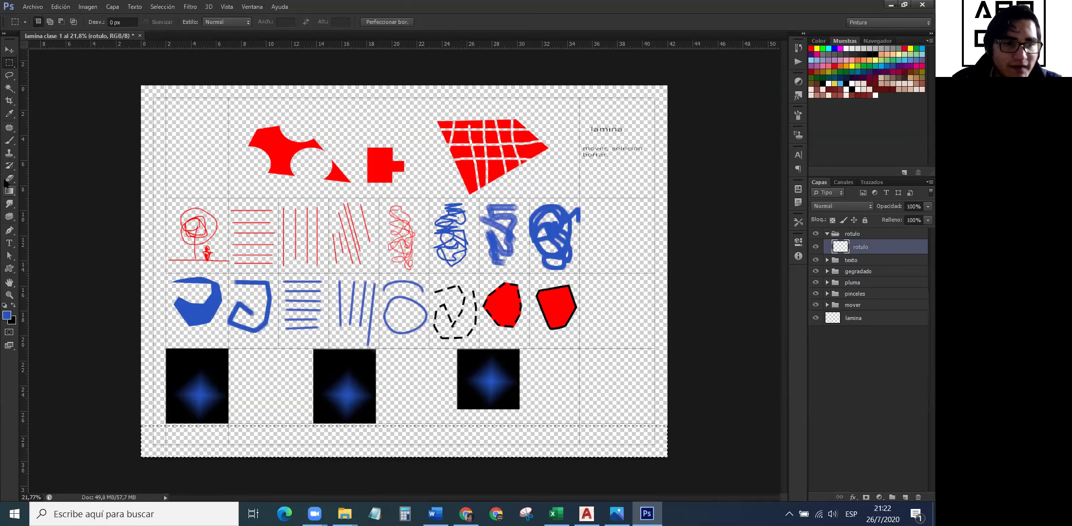
left_click(9, 192)
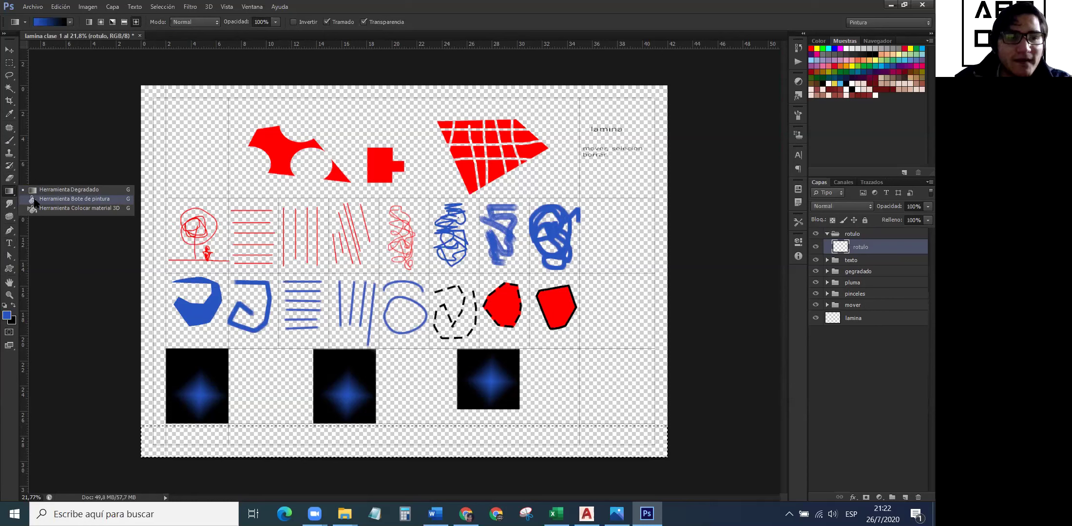
left_click(34, 200)
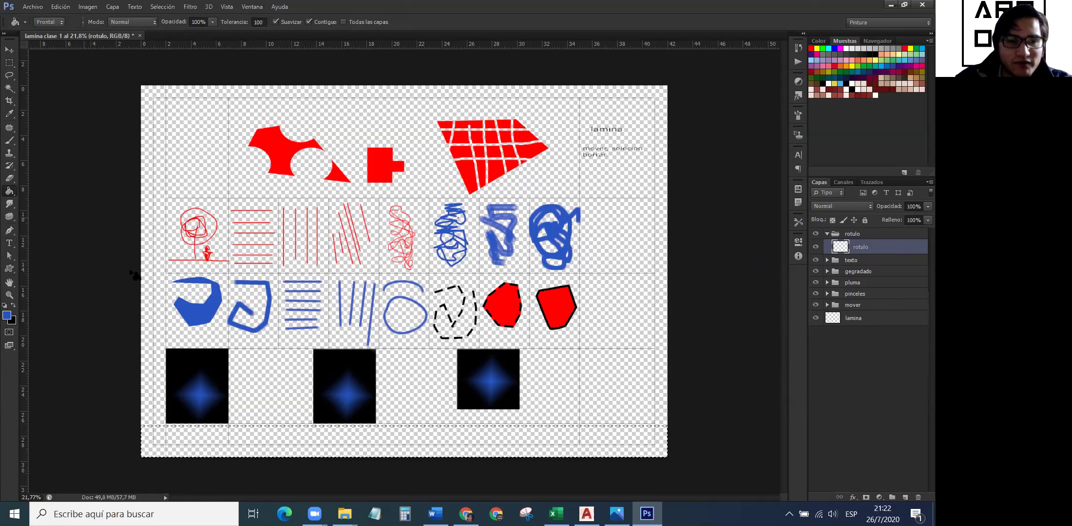
left_click(10, 296)
left_click(13, 305)
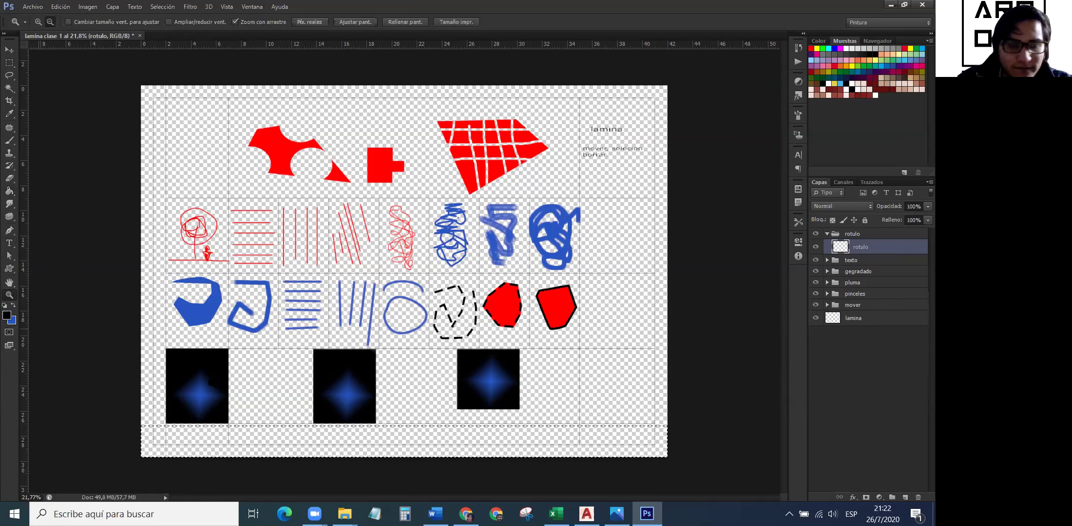
left_click(237, 446)
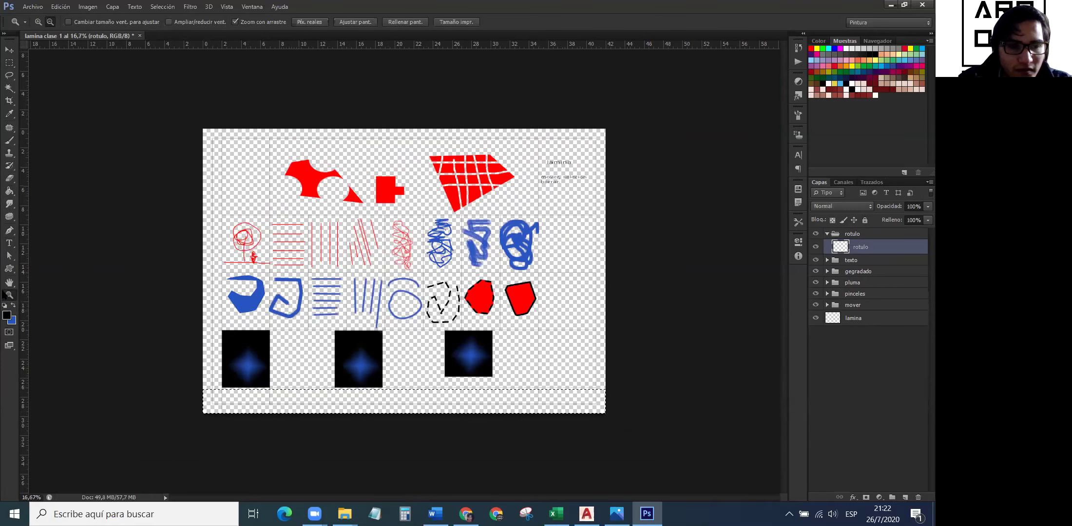
left_click(9, 191)
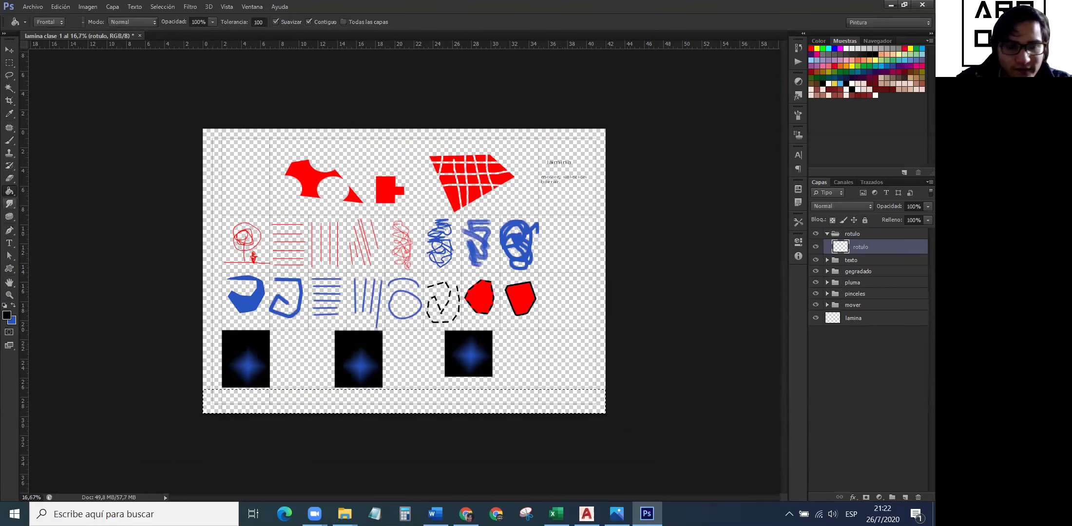
left_click(299, 402)
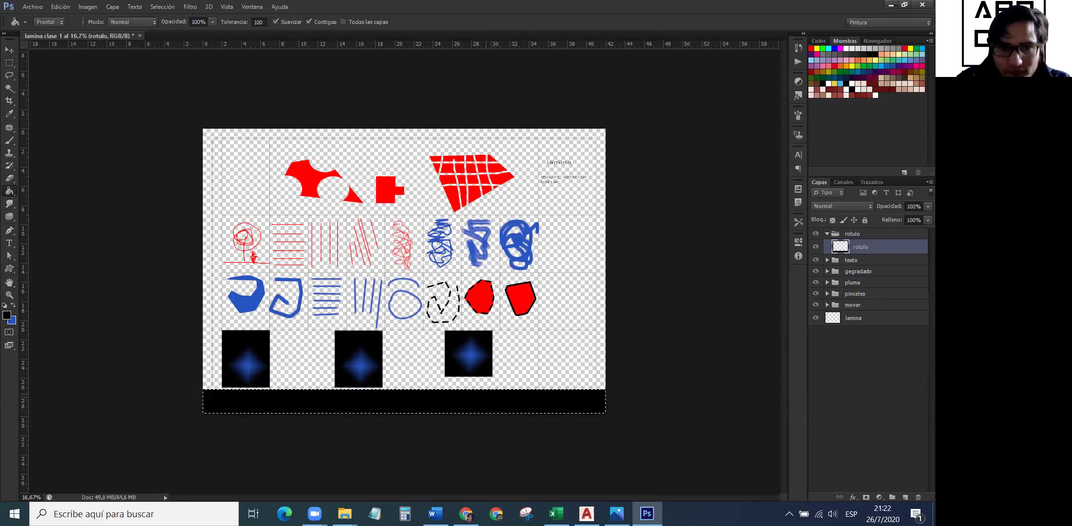
key("ctrl+d")
scroll(541, 395, "up", 4)
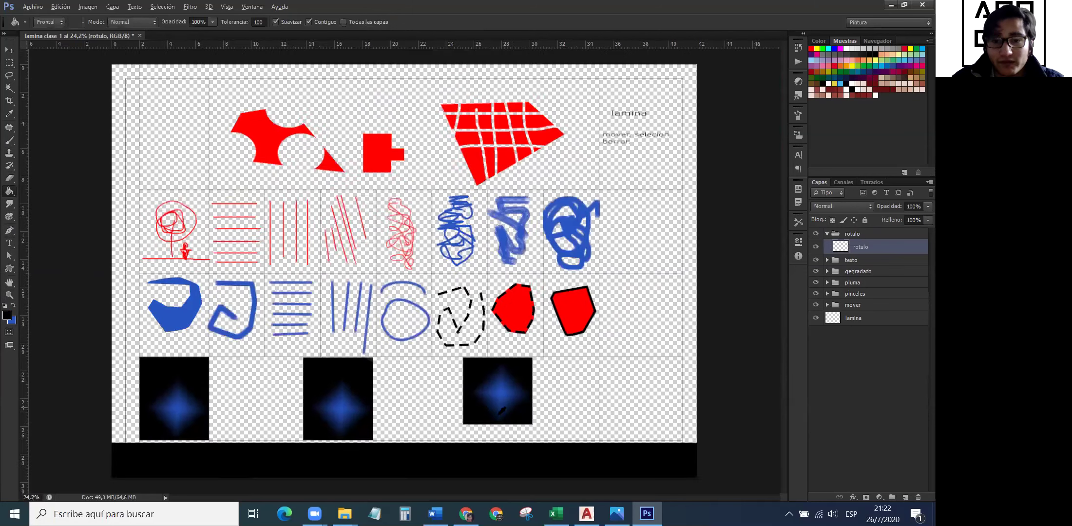
scroll(541, 395, "down", 1)
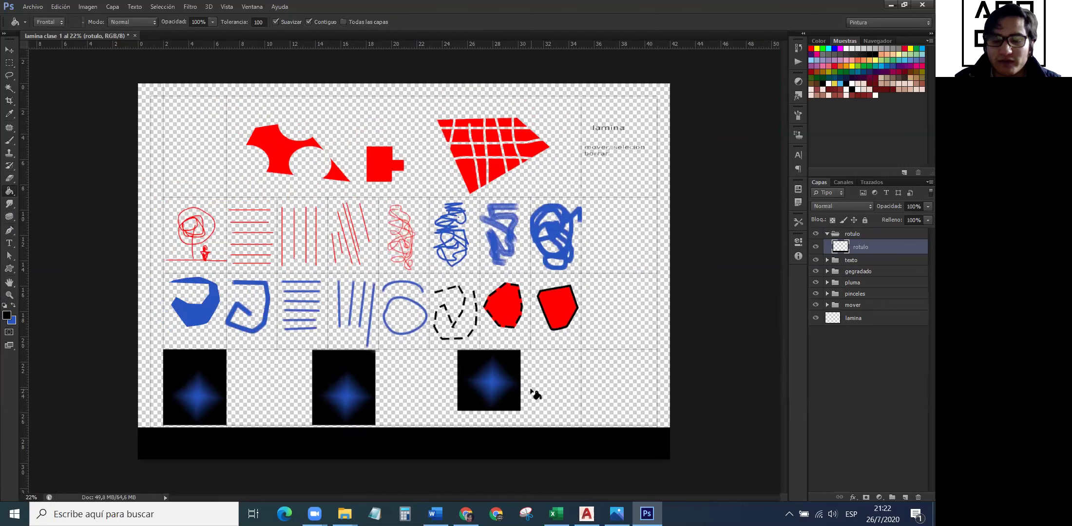
Start a new text in the black strip, above the "mover, selecion borrar." layer in the "texto" group, and set its colour to white (ffffff).
left_click(851, 261)
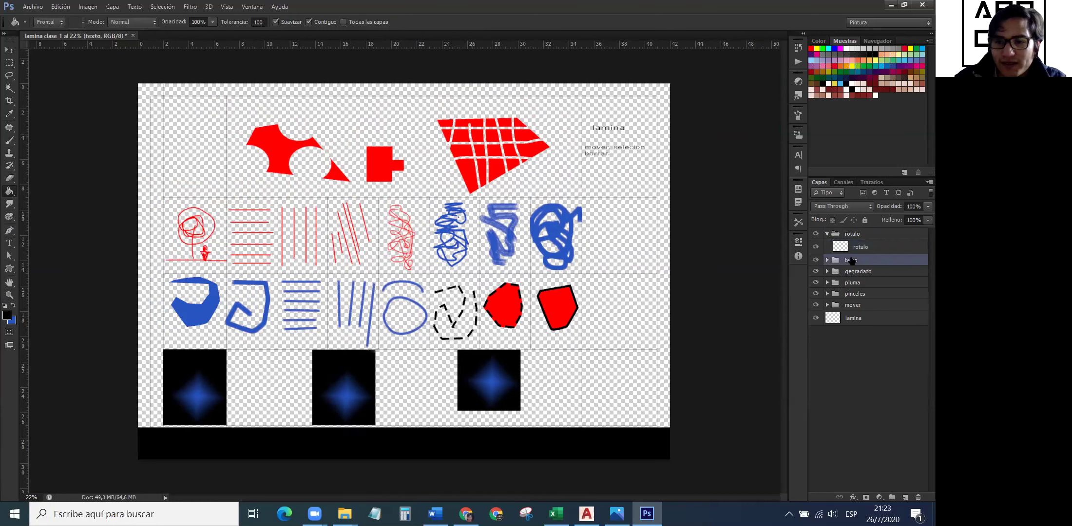
left_click(827, 261)
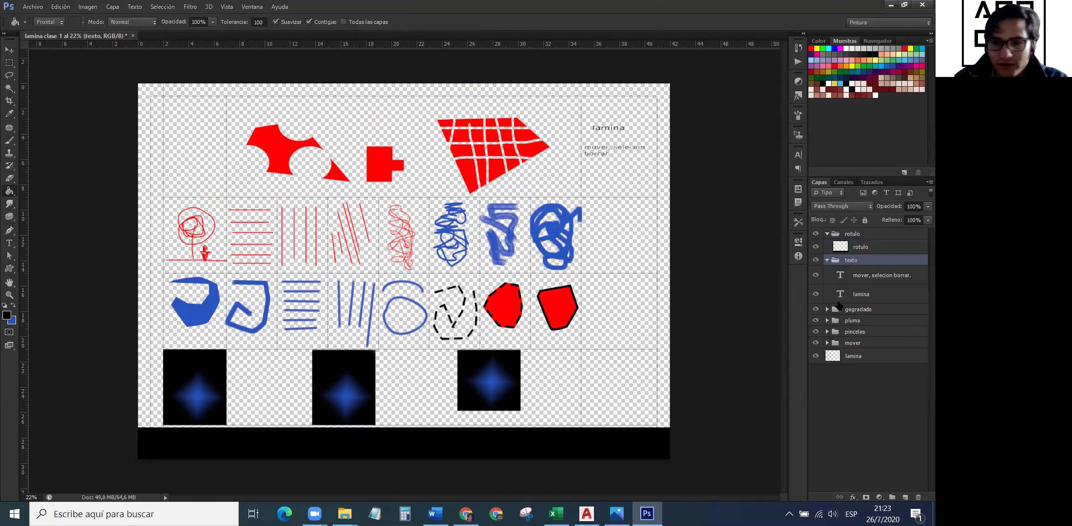
left_click(872, 276)
key("t")
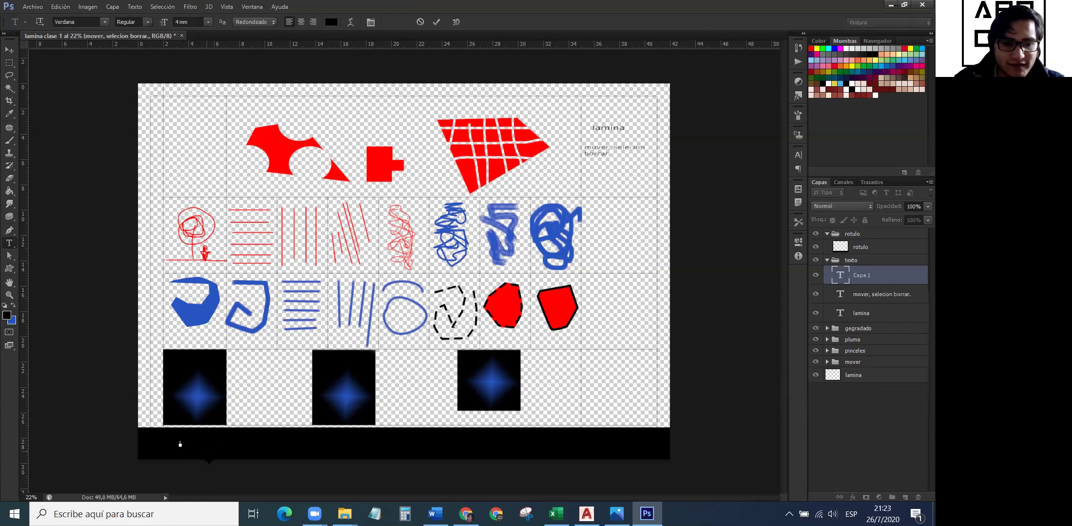
left_click(332, 22)
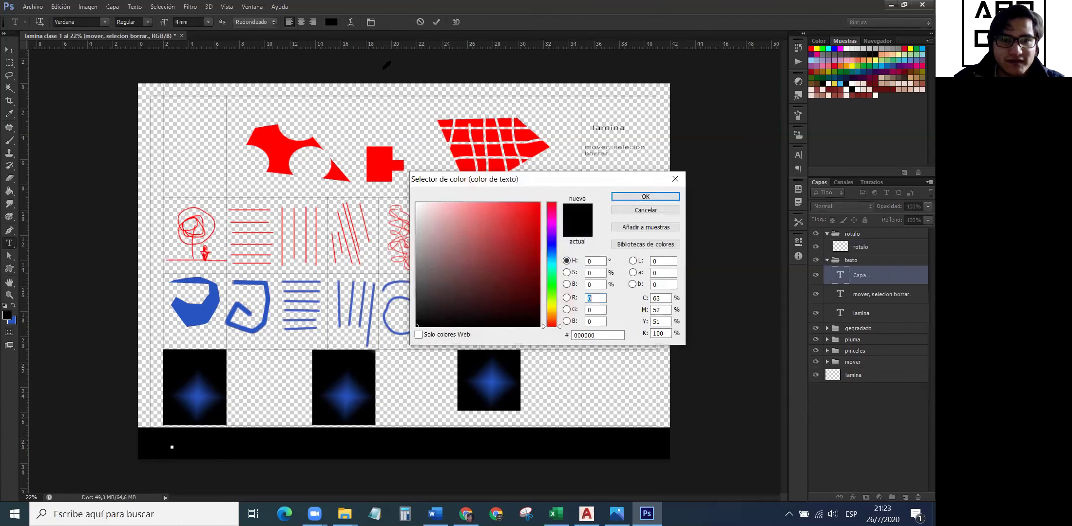
left_click(418, 204)
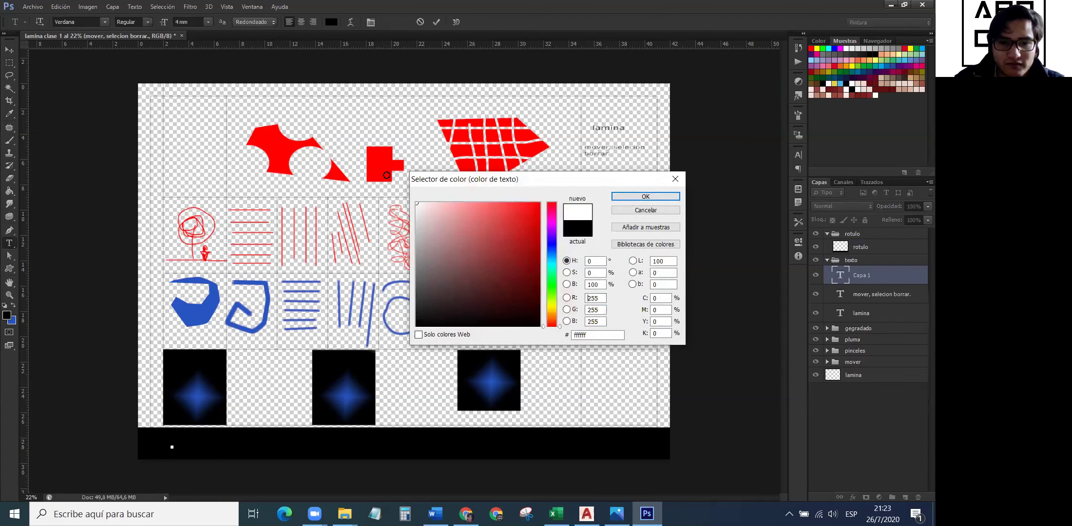
left_click(660, 196)
type("__")
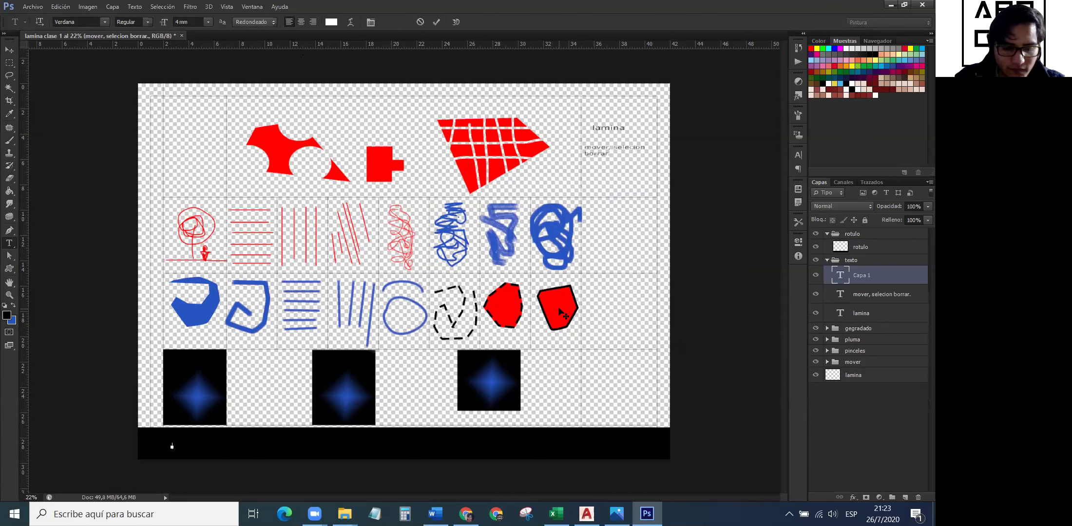
left_click(179, 20)
type("20")
key("Return")
type("_______")
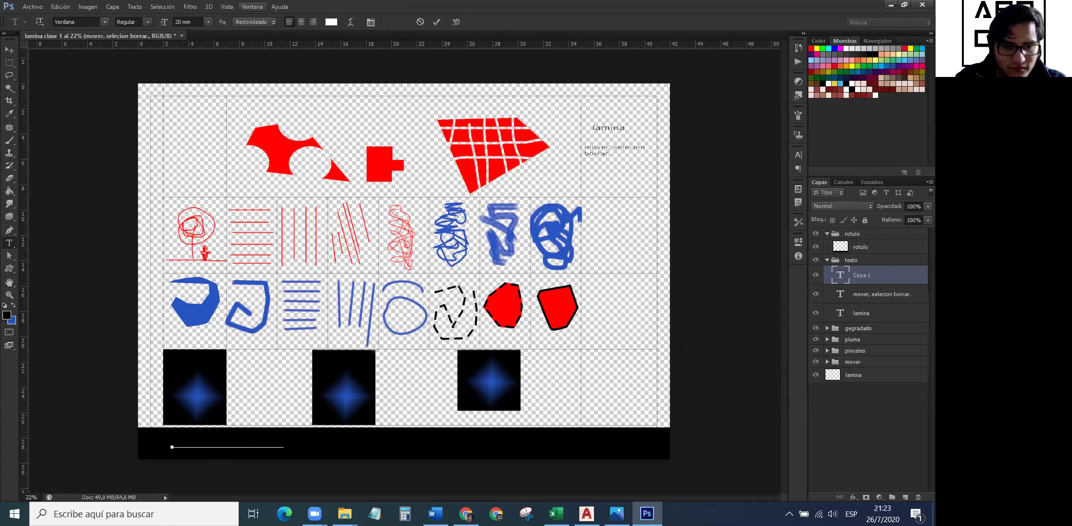
type("_____")
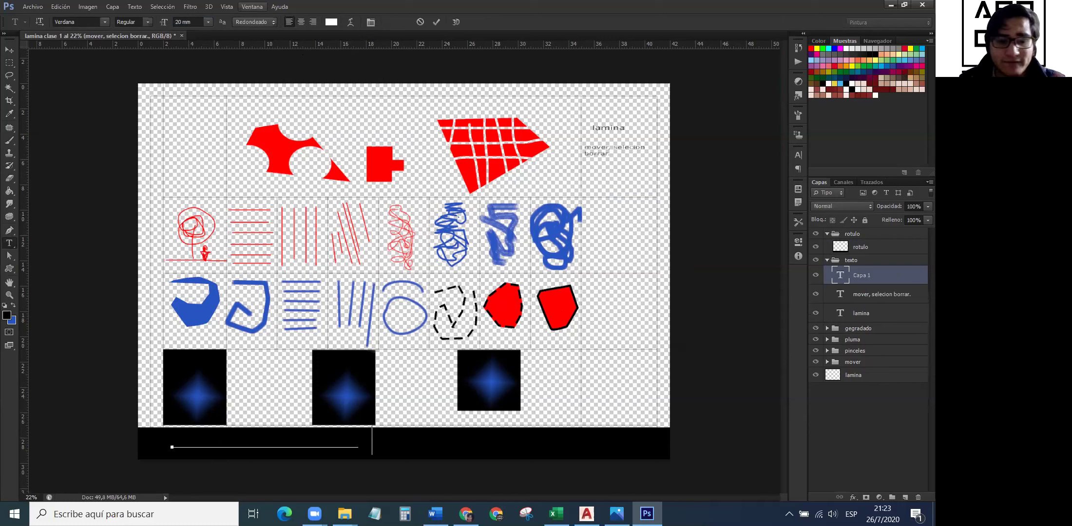
key("BackSpace")
key("BackSpace")
key("BackSpace")
key("BackSpace")
key("BackSpace")
key("BackSpace")
key("BackSpace")
key("BackSpace")
key("BackSpace")
key("BackSpace")
key("BackSpace")
key("BackSpace")
key("BackSpace")
key("BackSpace")
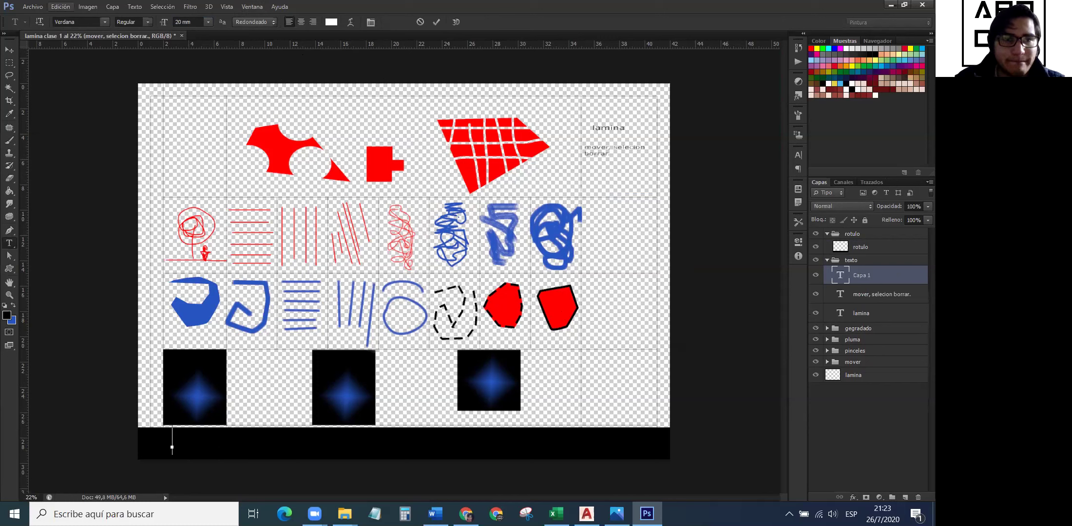
Set the text size to 10 mm, enter the author's first name in the black strip and commit it.
left_click(182, 21)
type("10")
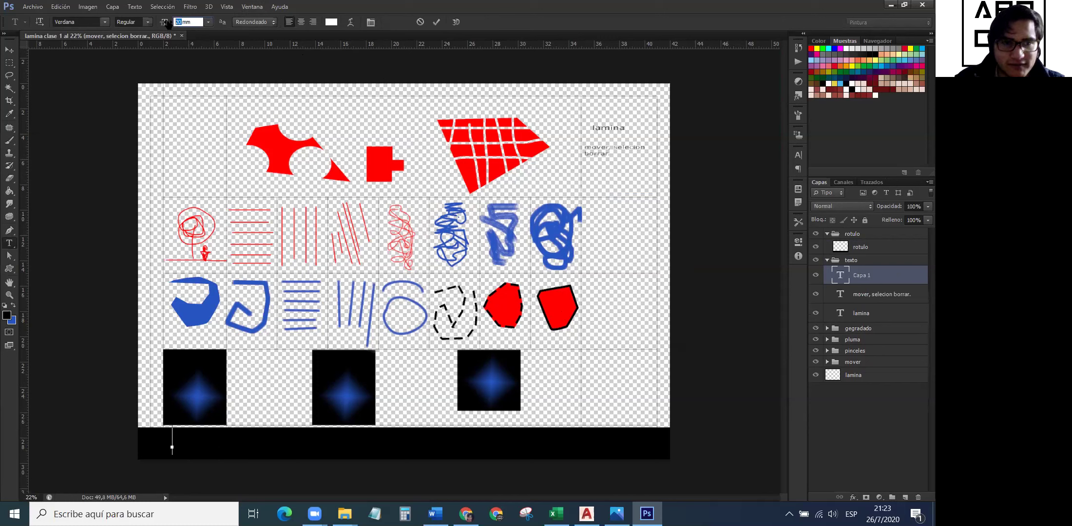
key("Return")
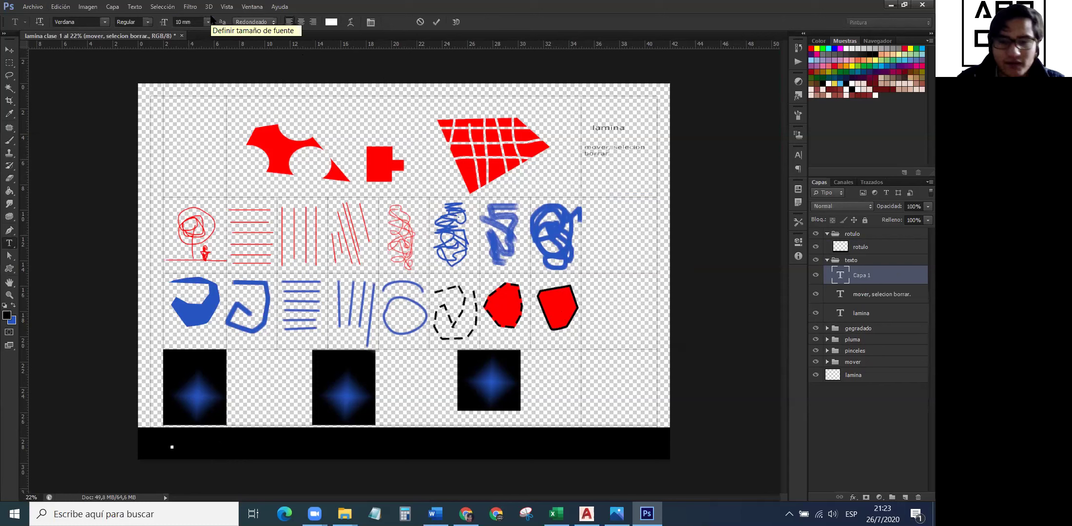
type("__________")
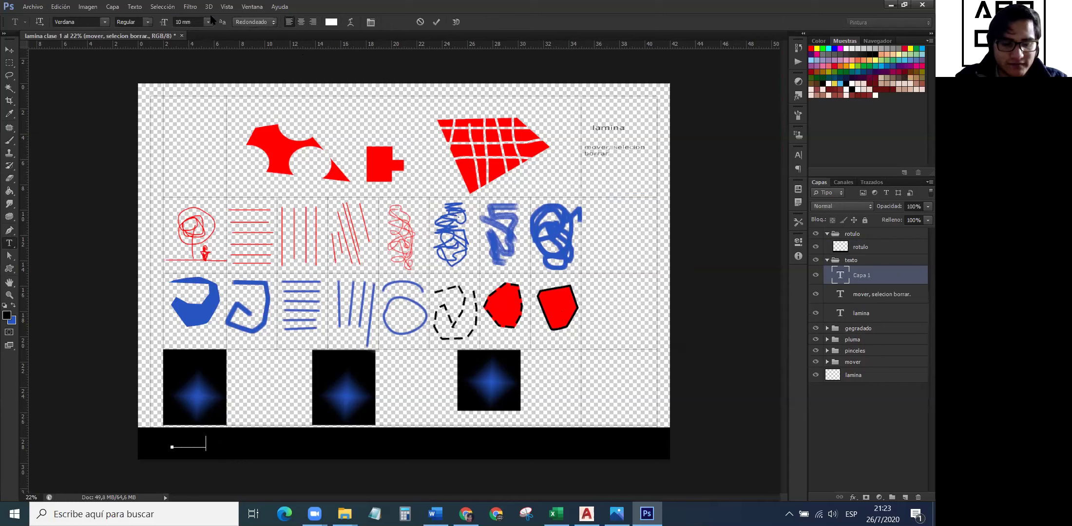
type("_________________")
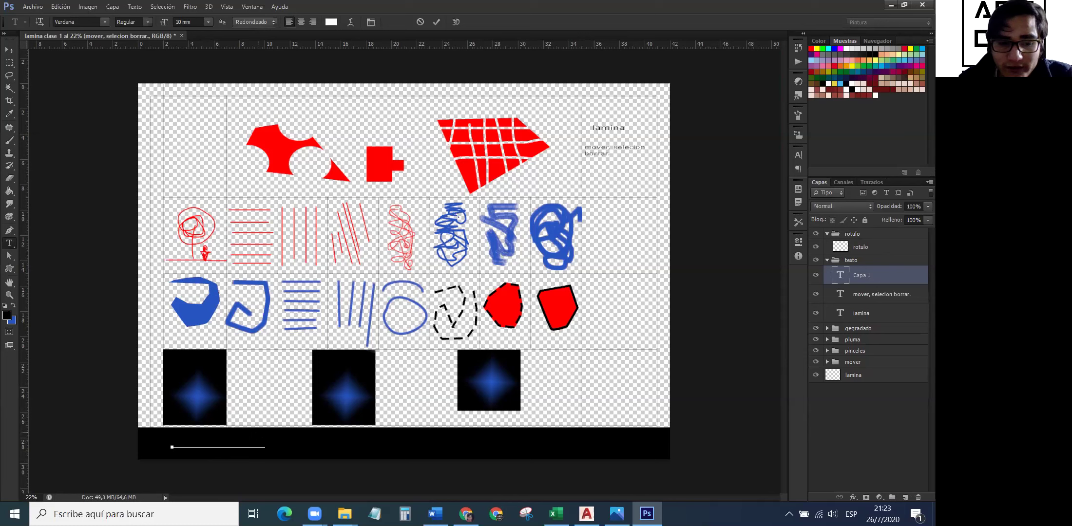
key("ctrl")
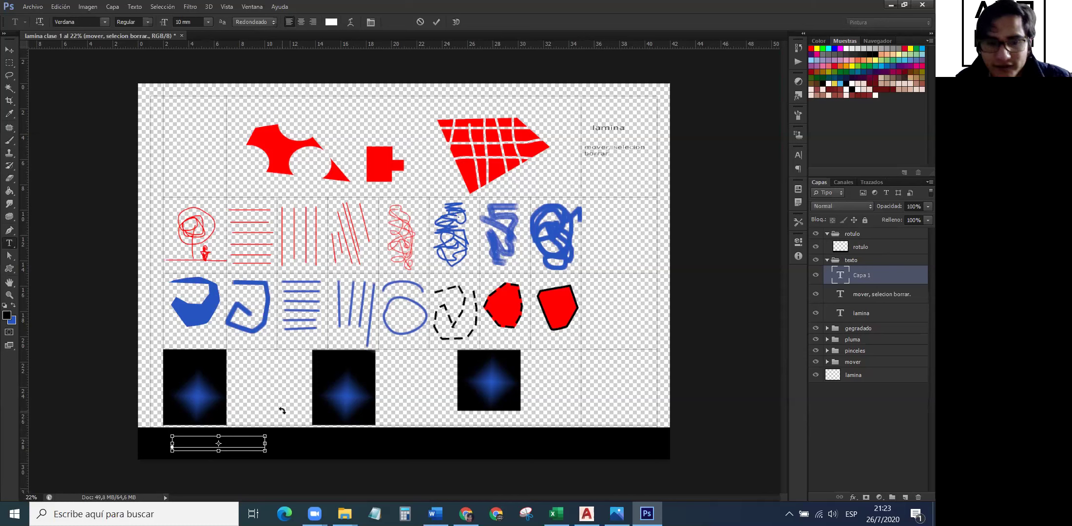
key("ctrl+Return")
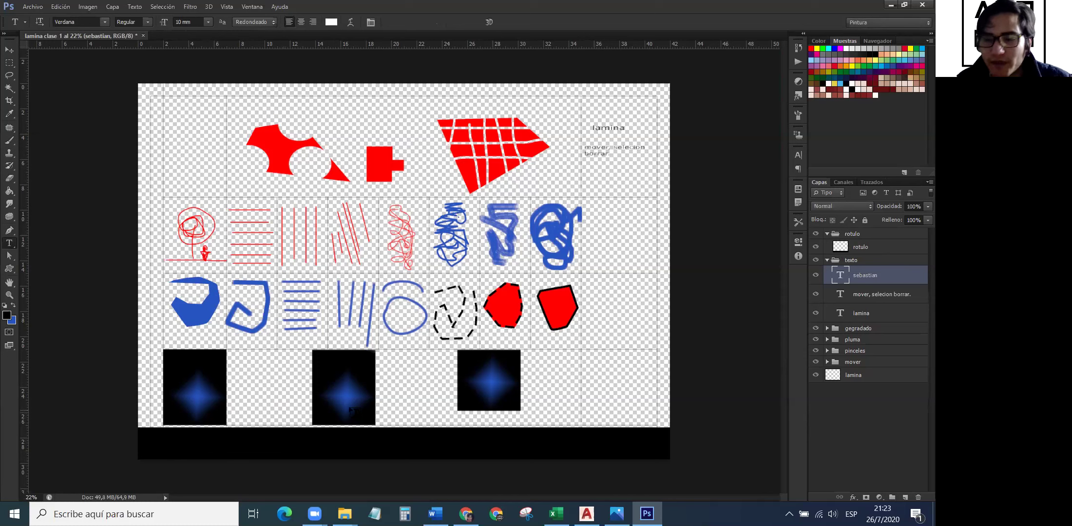
Move the "texto" group above the "rotulo" group and add the author's surname to the name text in the black strip.
left_click_drag(884, 276, 866, 228)
left_click(827, 260)
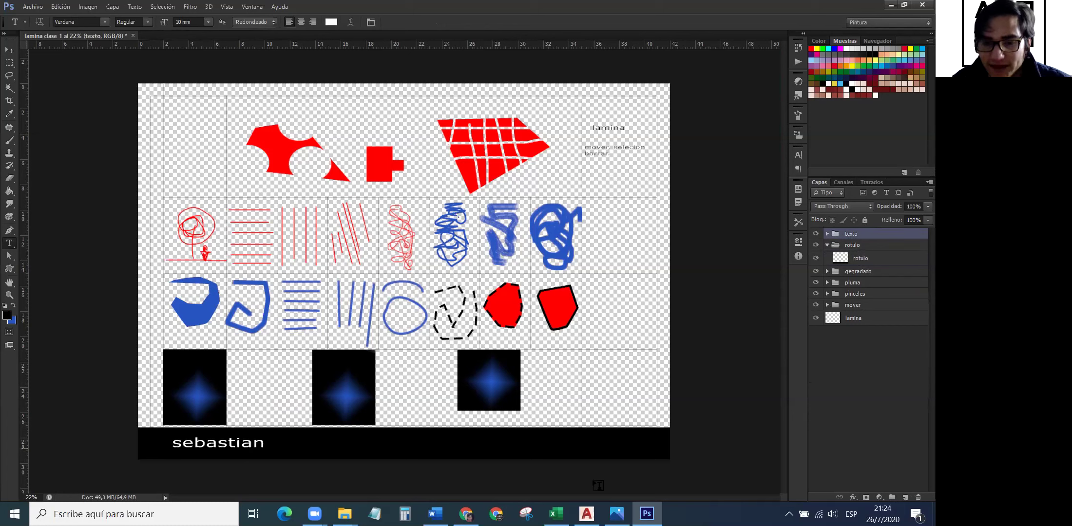
left_click(249, 444)
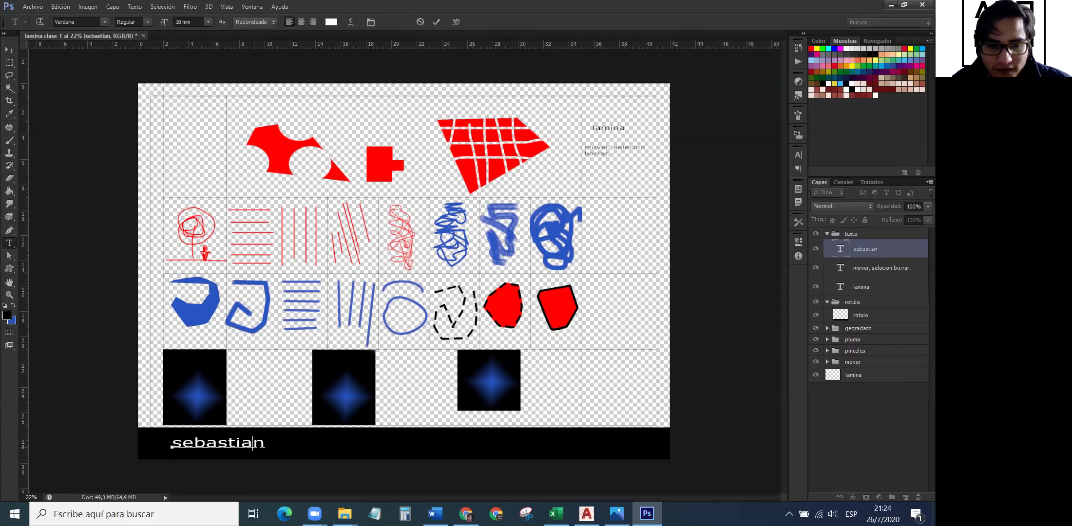
type("org")
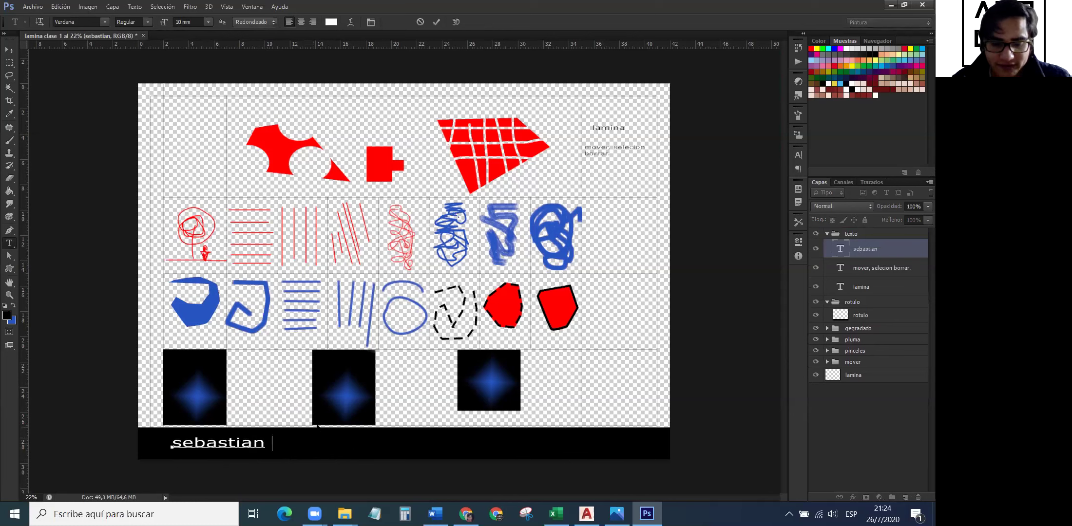
type("uera")
key("ctrl+Return")
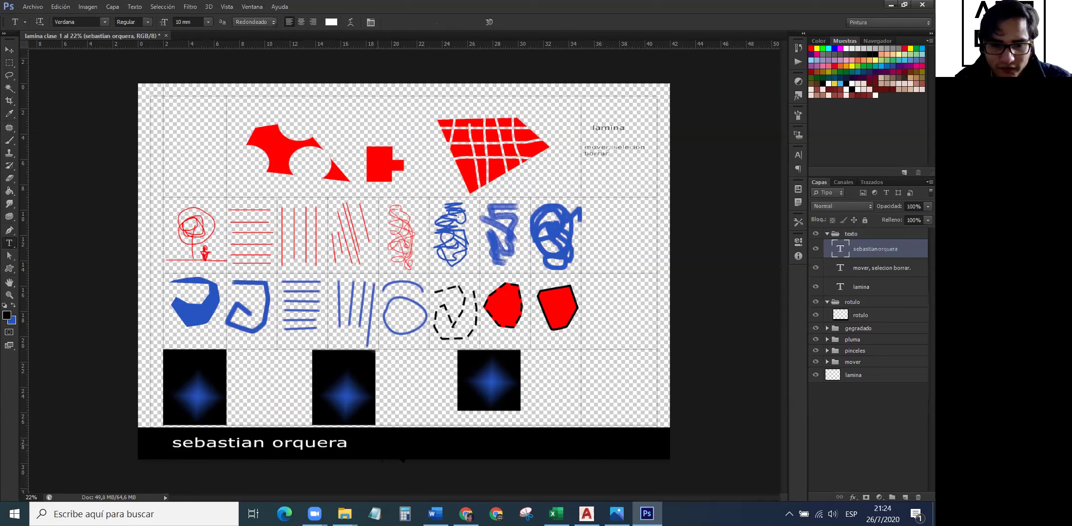
Add the text "photoshop" after the author's name in the black strip and align it with the name.
left_click(378, 444)
type("phot")
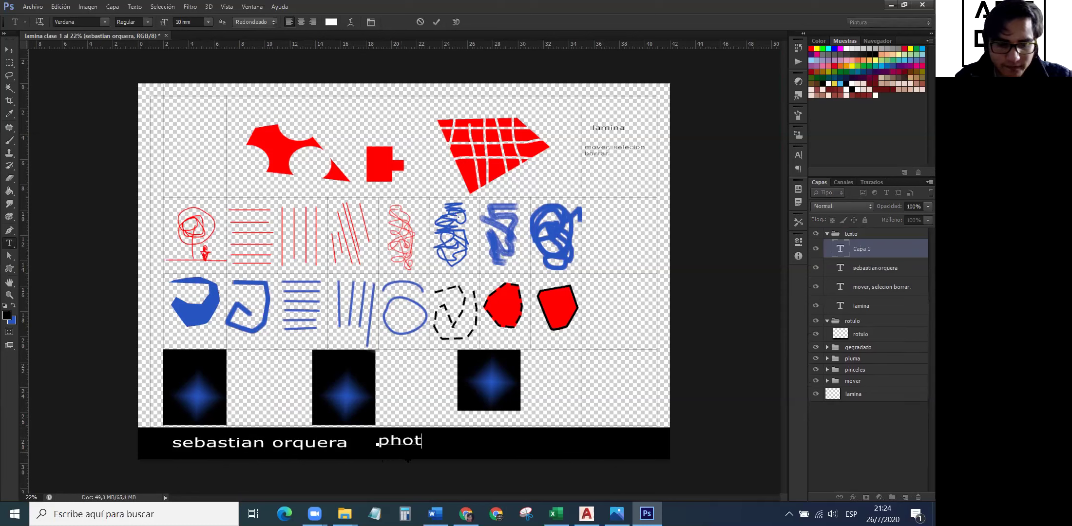
type("oshop")
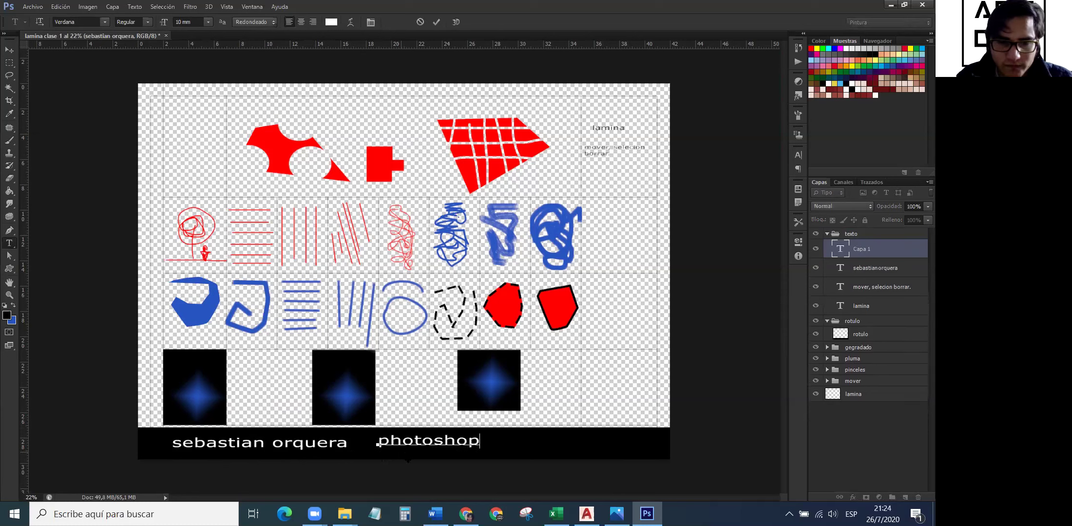
key("ctrl+Return")
key("v")
left_click_drag(429, 441, 427, 442)
Add the text "2020" after "photoshop" in the black strip, shift it slightly to the right and commit it.
key("t")
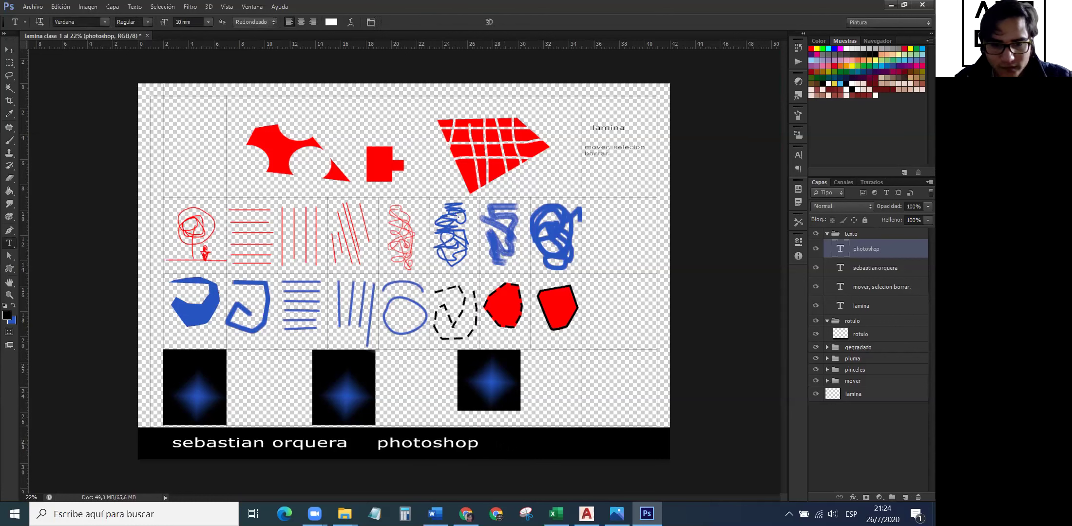
left_click(504, 442)
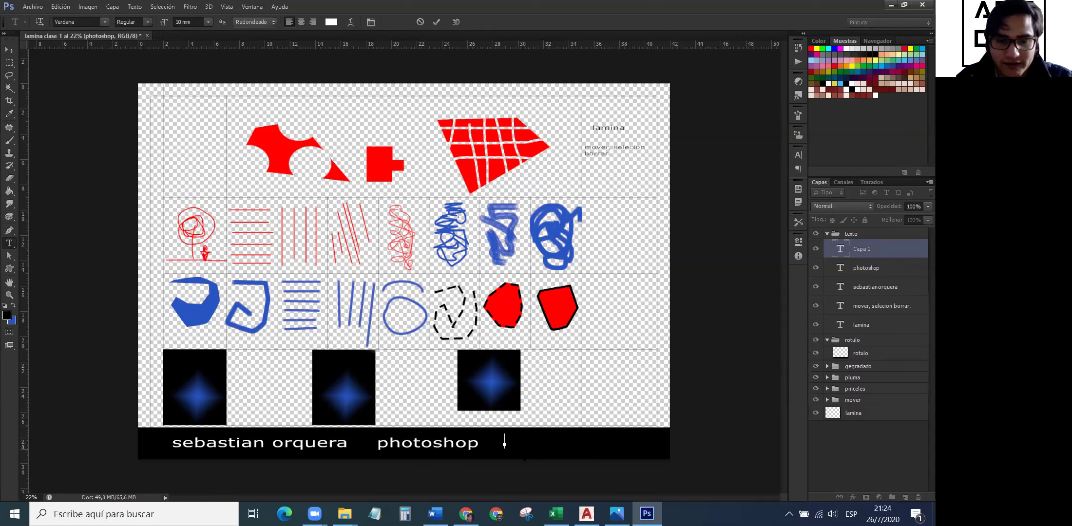
type("2020")
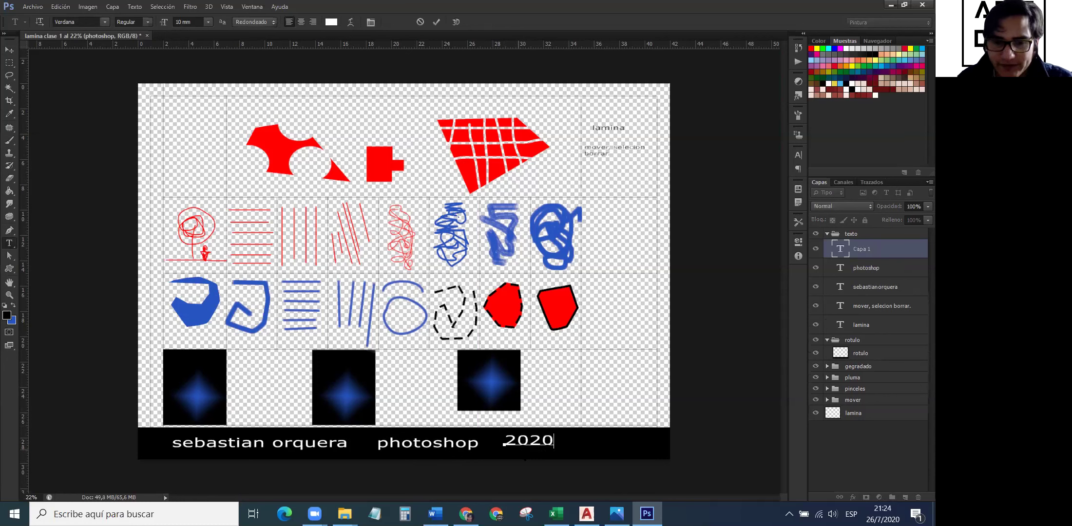
left_click_drag(535, 462, 542, 461)
left_click(542, 461)
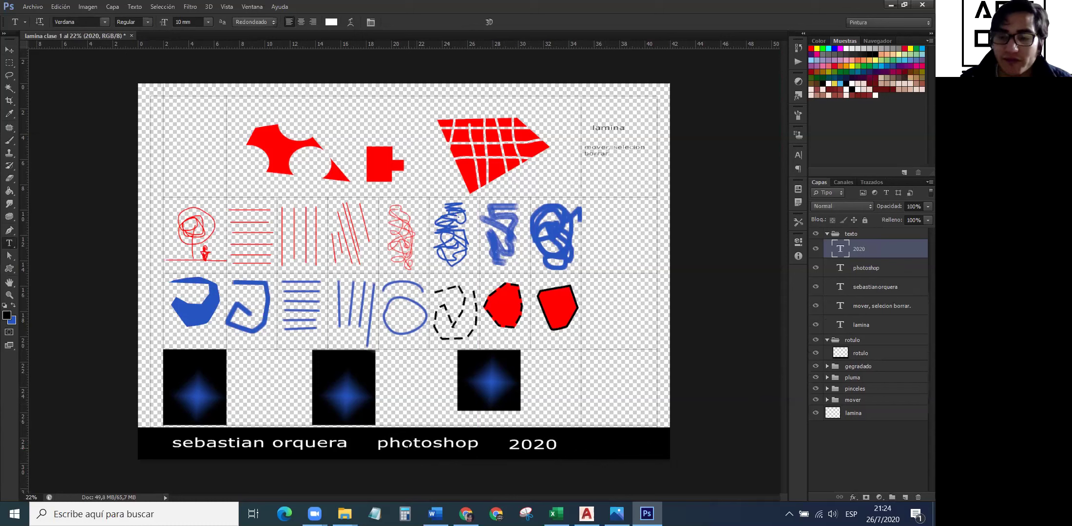
left_click(33, 7)
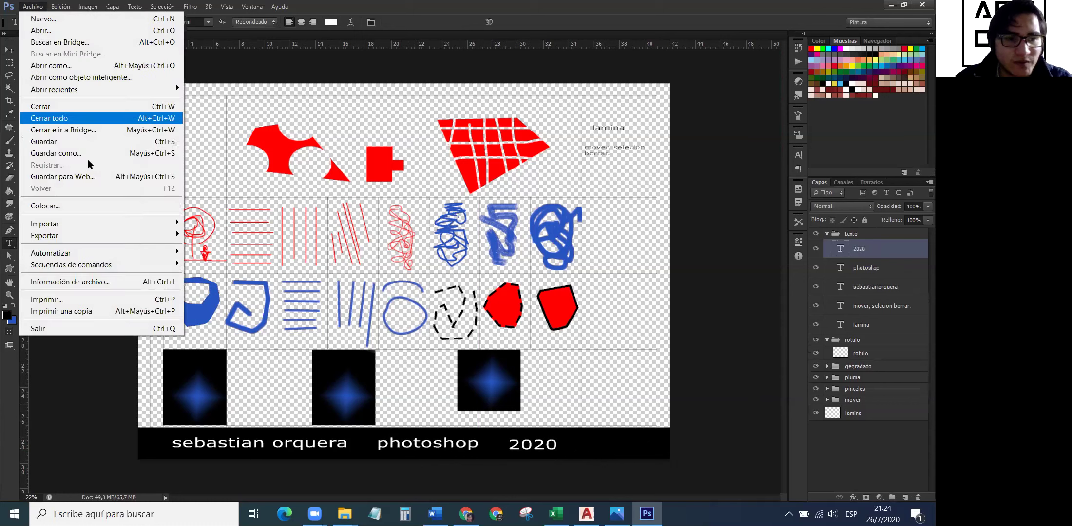
left_click(83, 142)
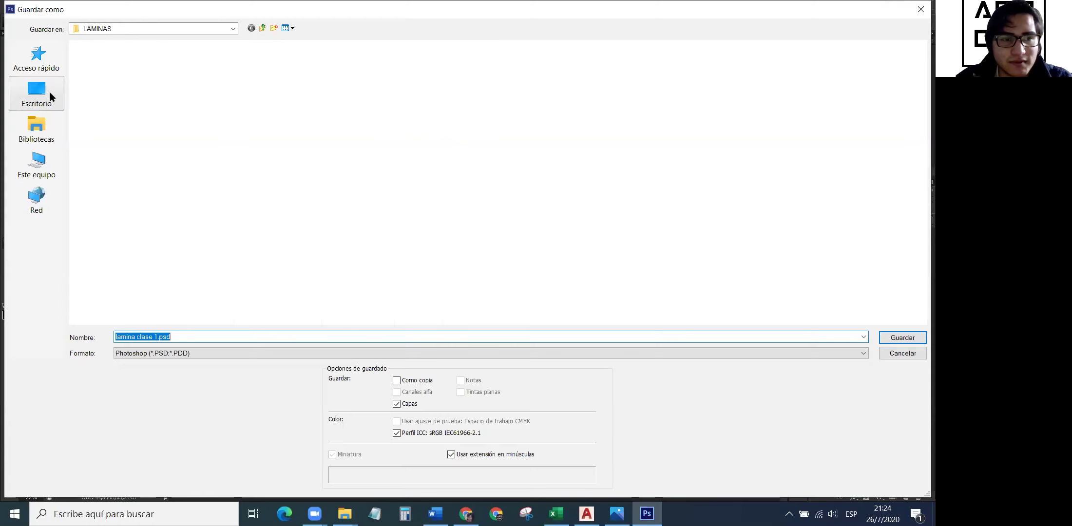
left_click(50, 91)
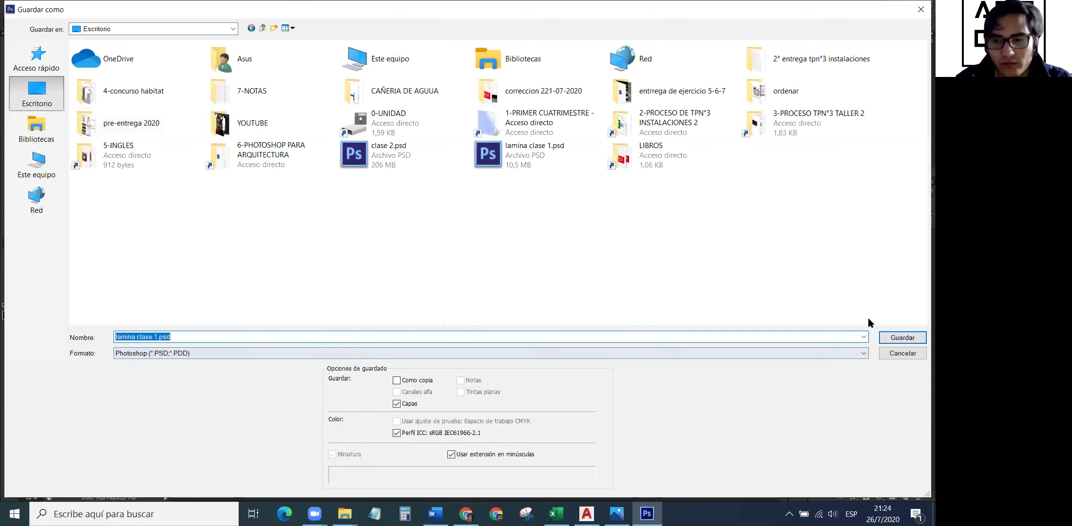
key("Return")
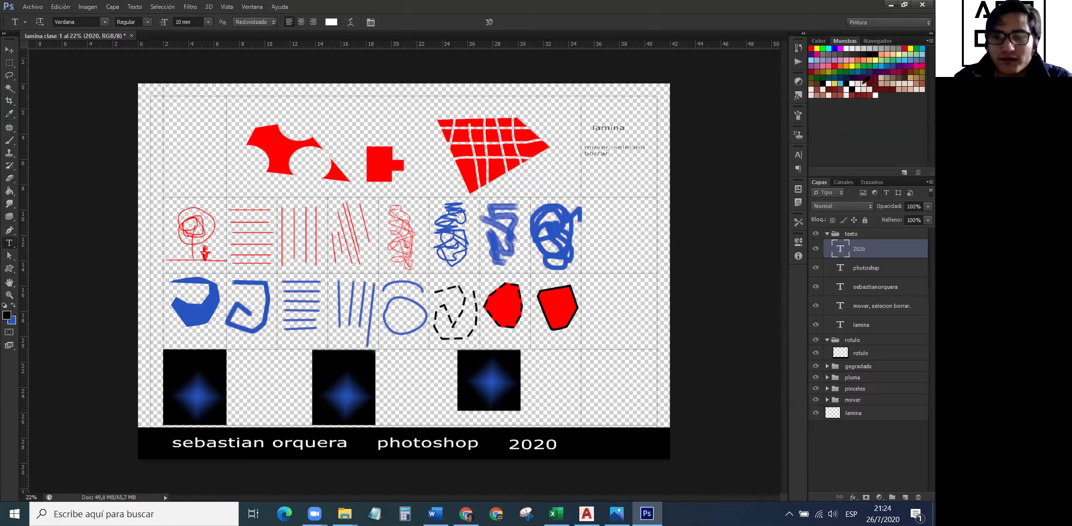
Set up a copy of the sheet in JPEG format on the desktop under the name "lamina clase 1.jpg".
left_click(33, 6)
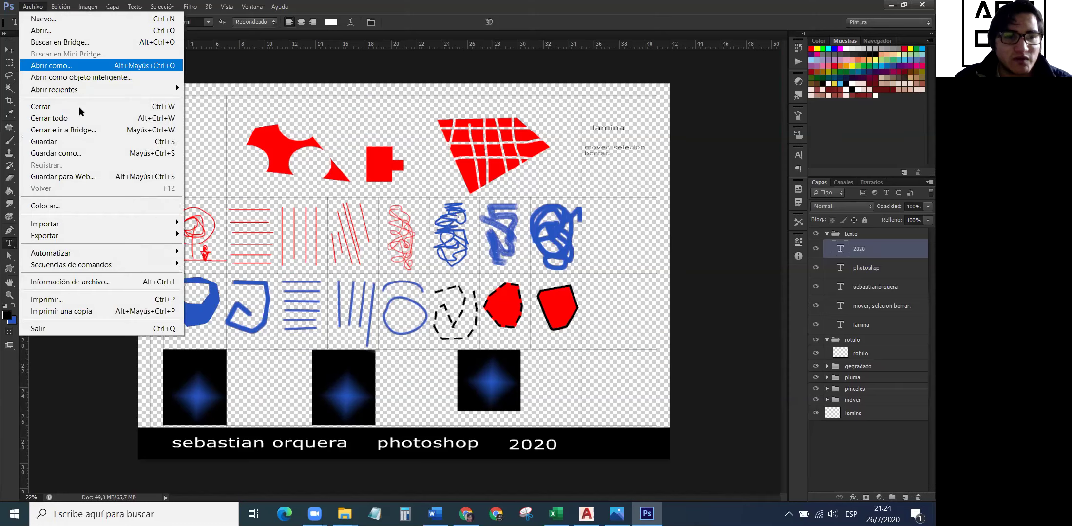
left_click(80, 154)
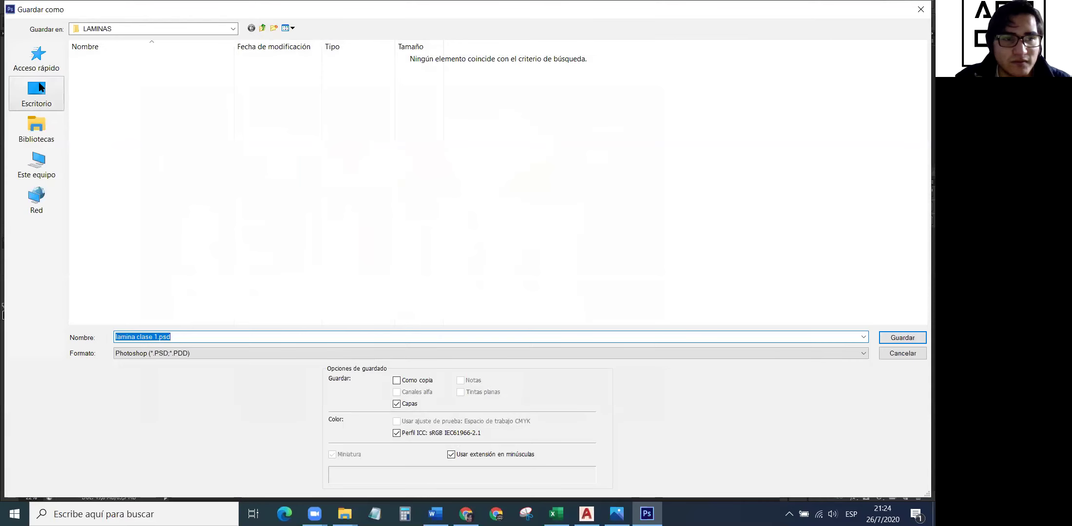
left_click(422, 353)
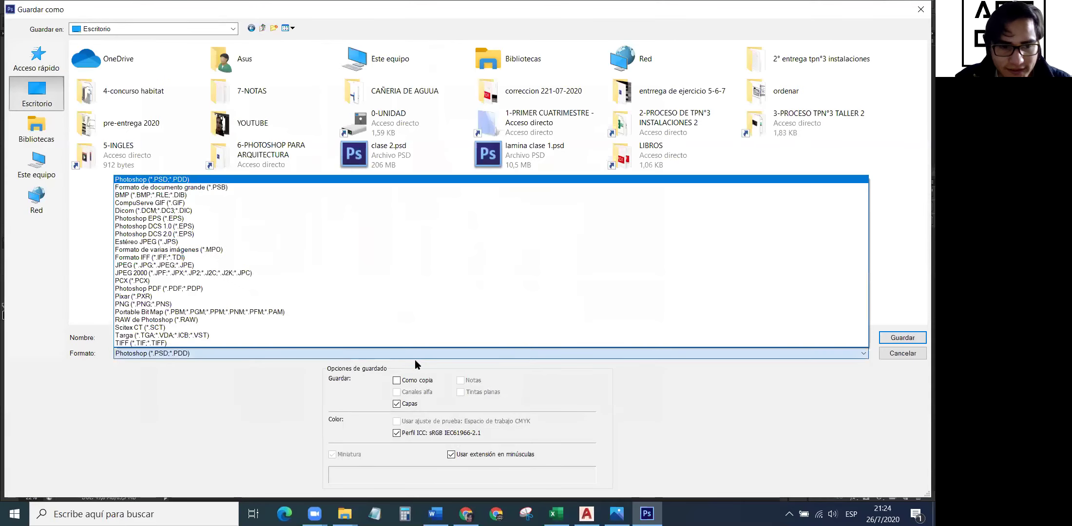
left_click(200, 266)
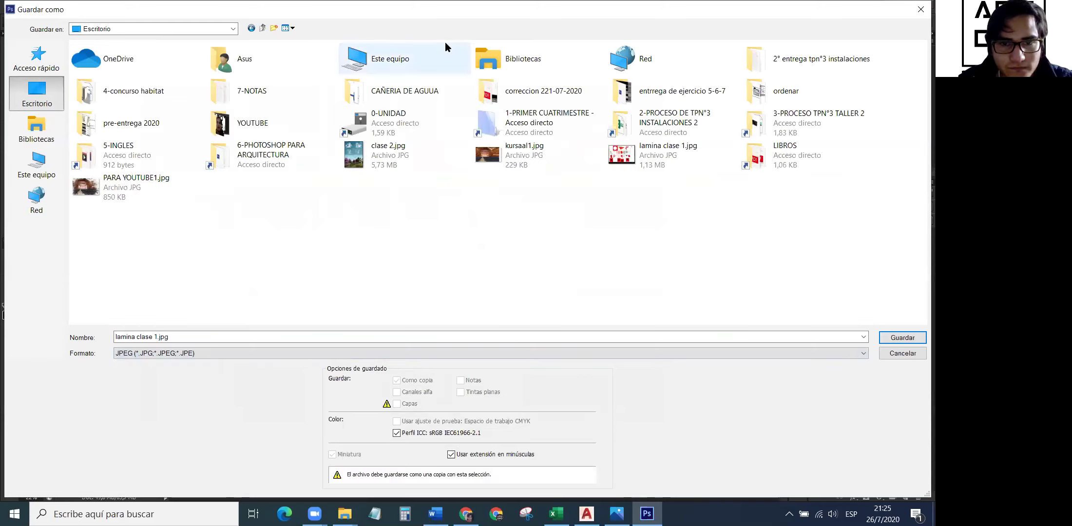
left_click(896, 339)
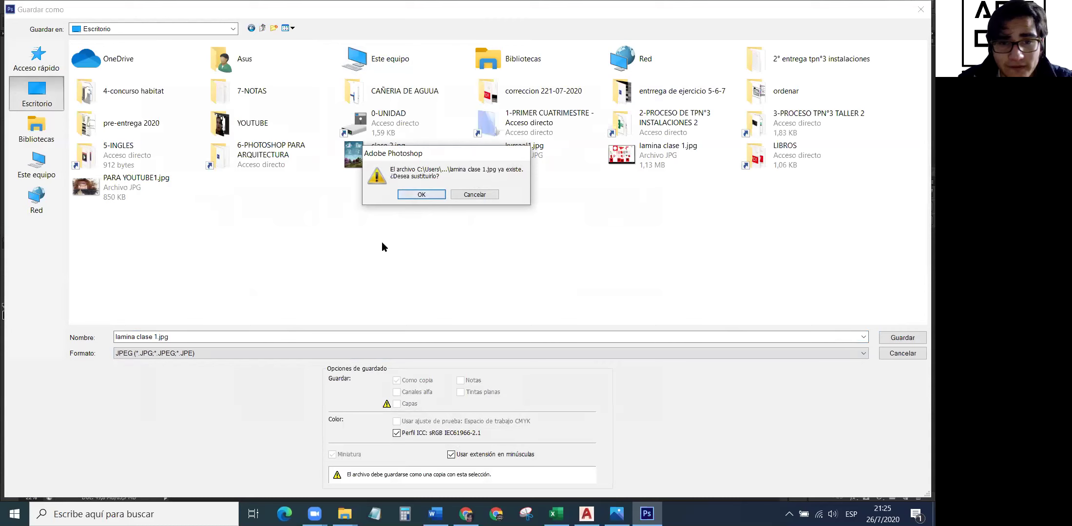
Keep the existing file, rename the JPEG copy "lamina clase11.jpg" and save it with Alta quality and the standard baseline format.
left_click(475, 195)
left_click(151, 338)
left_click(154, 337)
type("2")
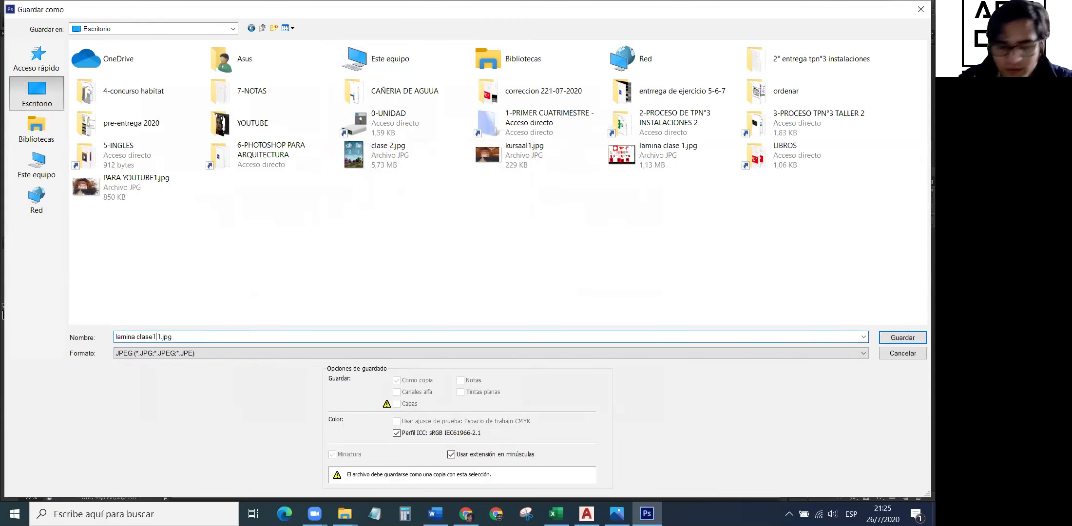
key("Return")
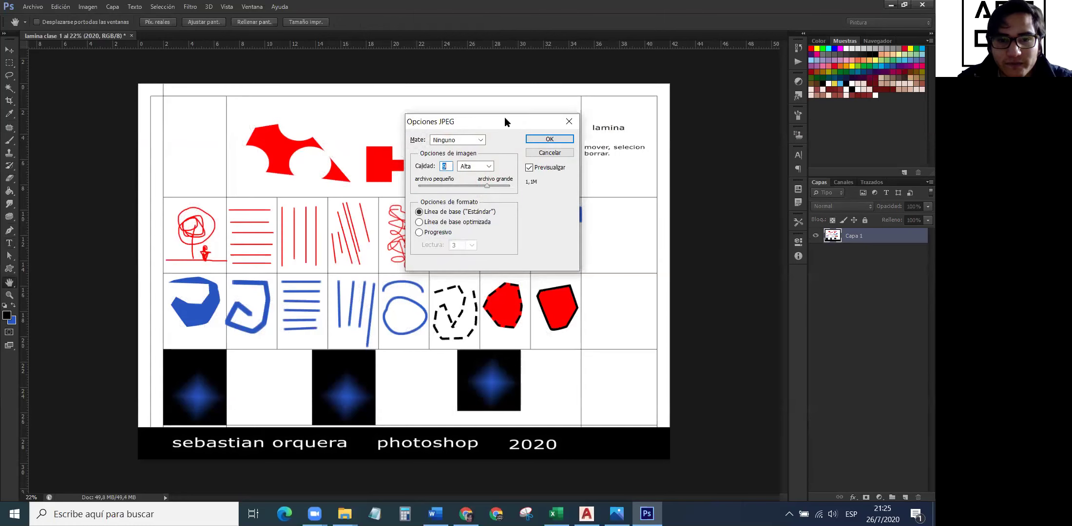
left_click_drag(505, 118, 426, 137)
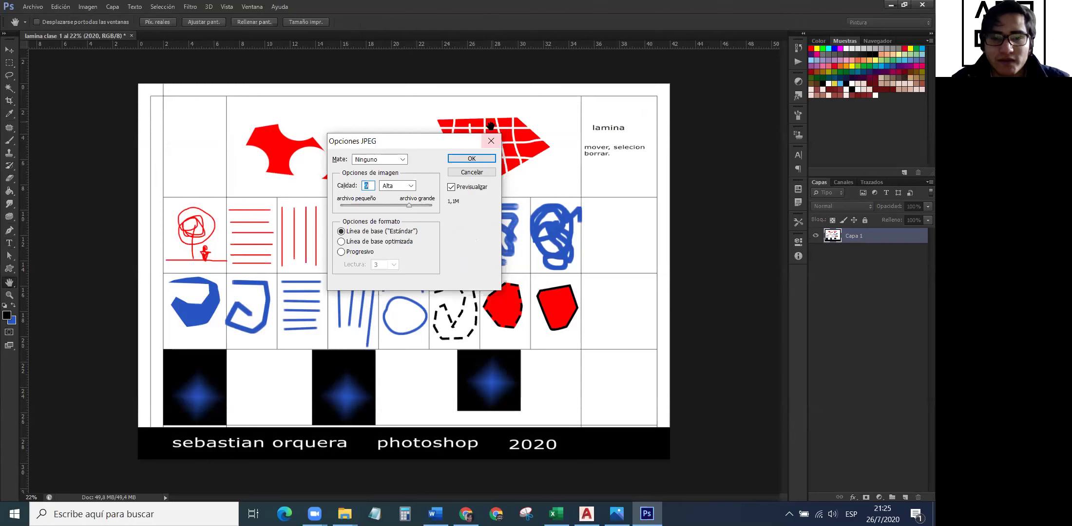
left_click(492, 159)
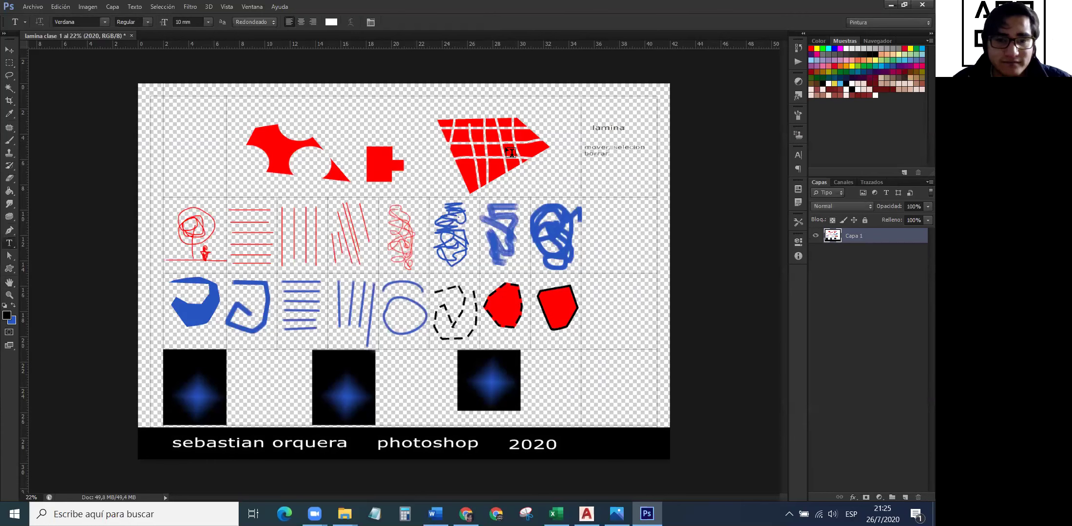